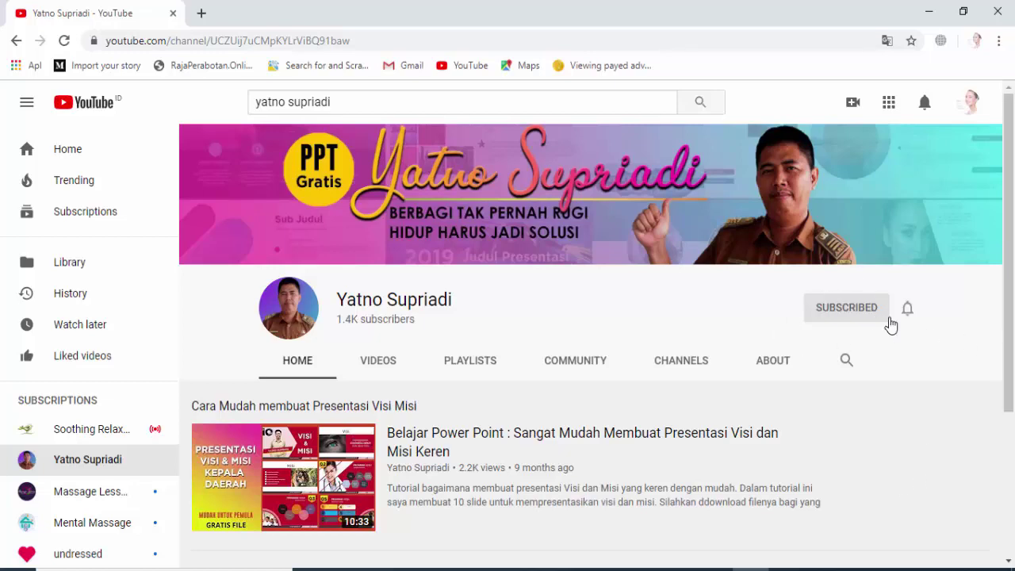
- Open the channel's Videos tab and scroll through its uploaded slide-template tutorials
scroll(734, 330, down, 3)
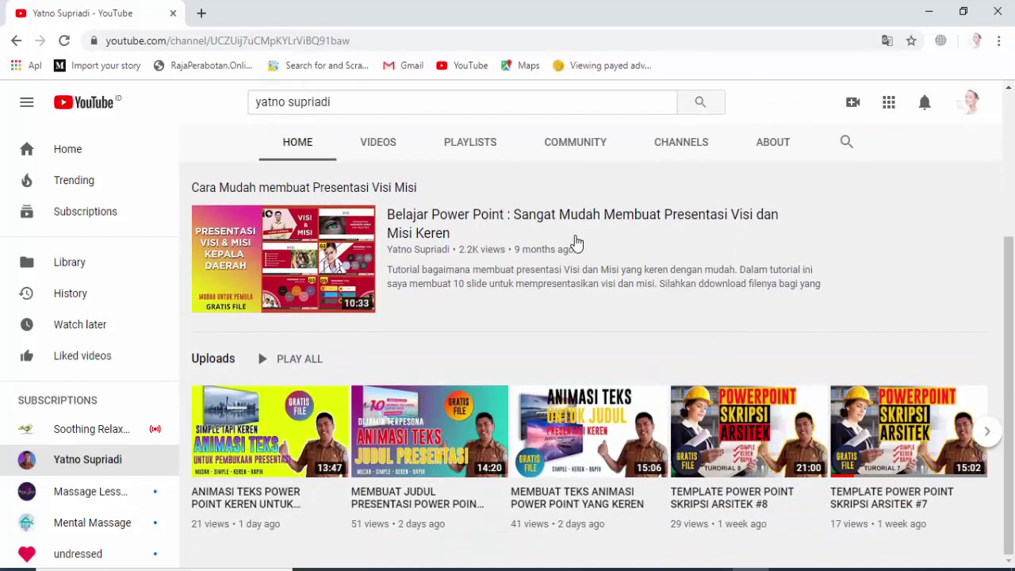
click(364, 145)
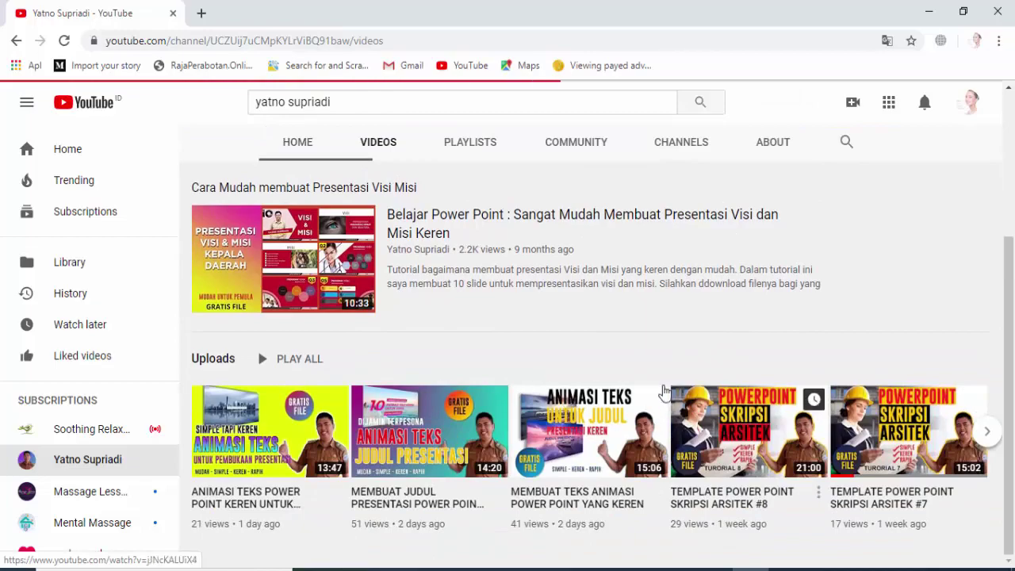
scroll(793, 392, down, 3)
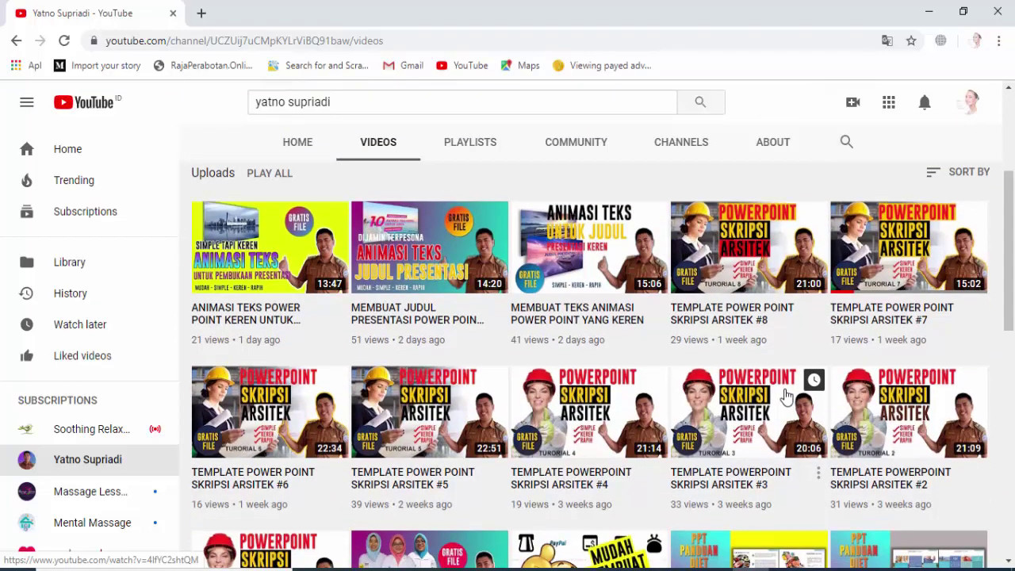
scroll(785, 396, down, 2)
scroll(785, 396, down, 3)
scroll(784, 396, down, 3)
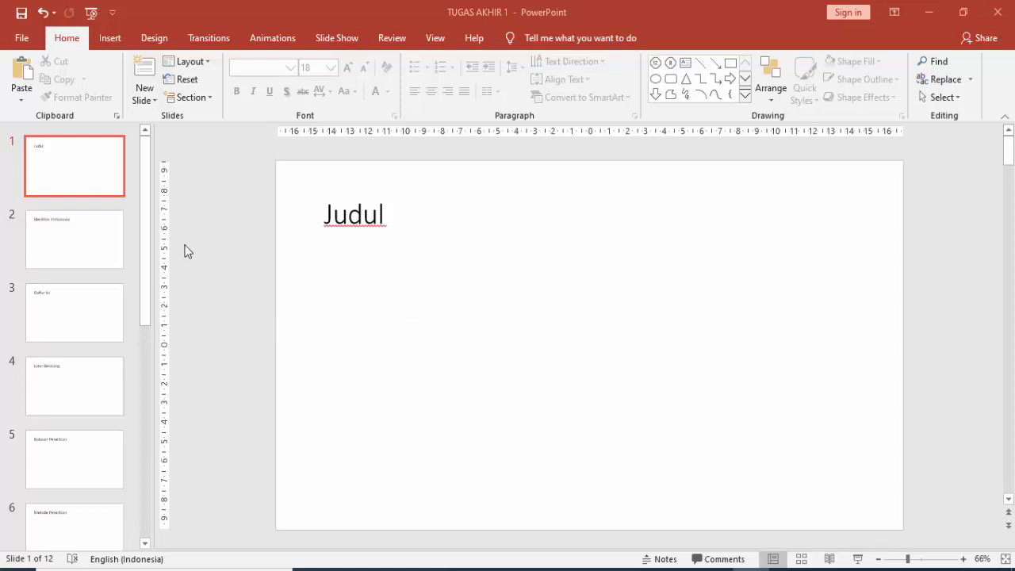
click(84, 181)
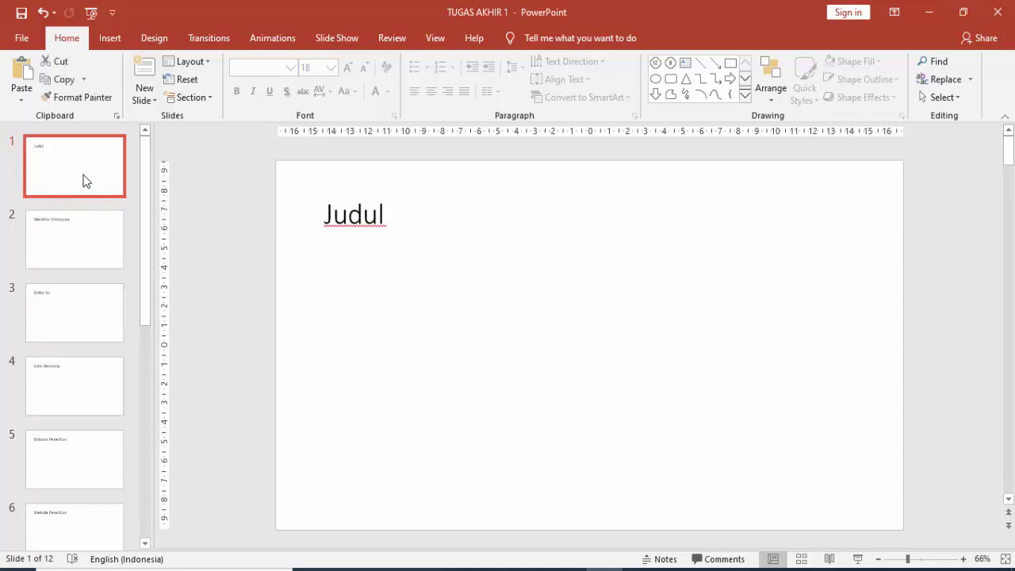
click(84, 246)
click(85, 320)
click(86, 396)
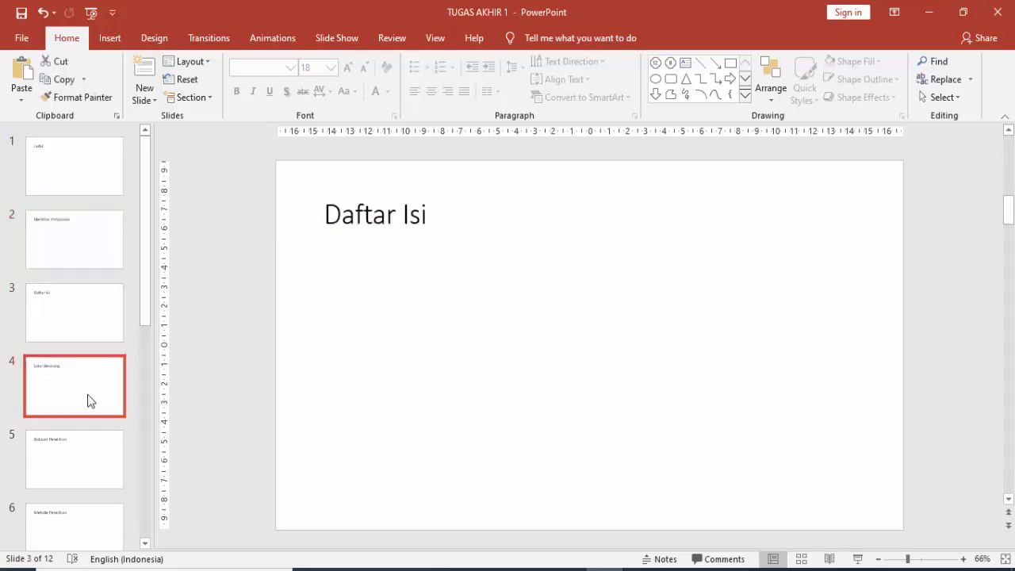
scroll(88, 357, down, 2)
click(75, 321)
click(85, 420)
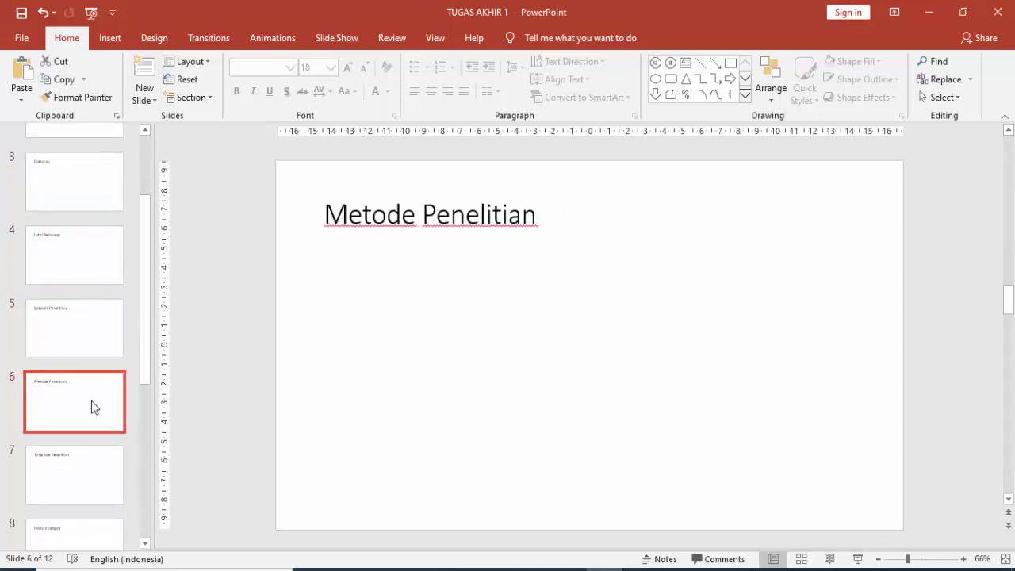
scroll(91, 400, down, 3)
click(79, 306)
click(87, 400)
scroll(89, 420, down, 2)
scroll(91, 448, down, 1)
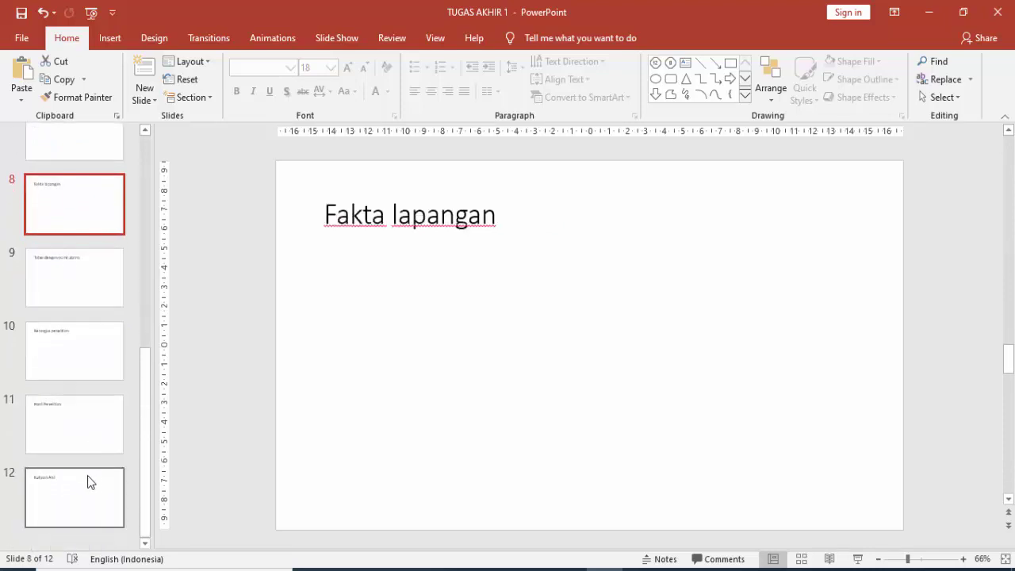
click(91, 488)
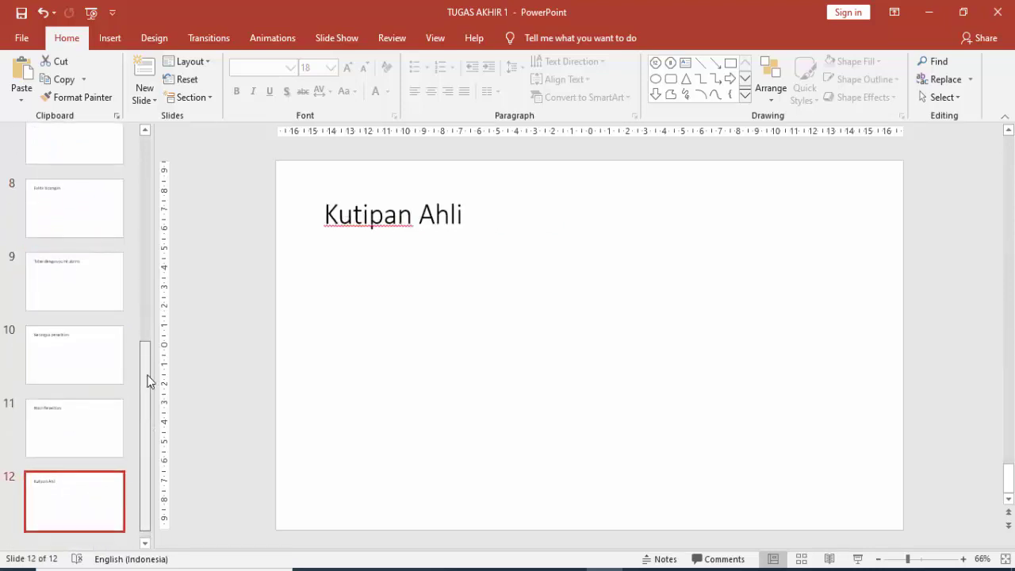
drag(145, 446, 150, 204)
click(90, 175)
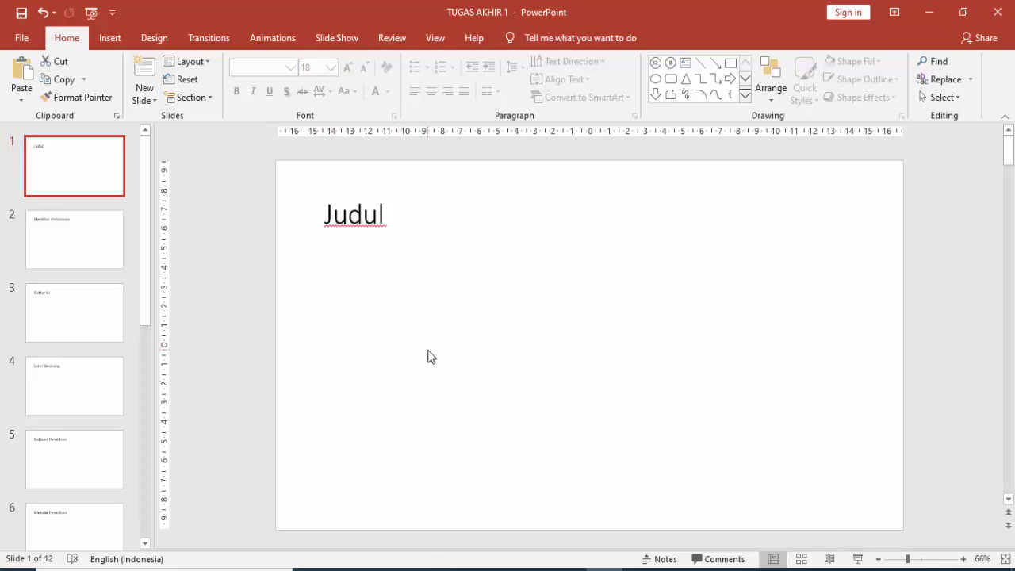
key(Page_Down)
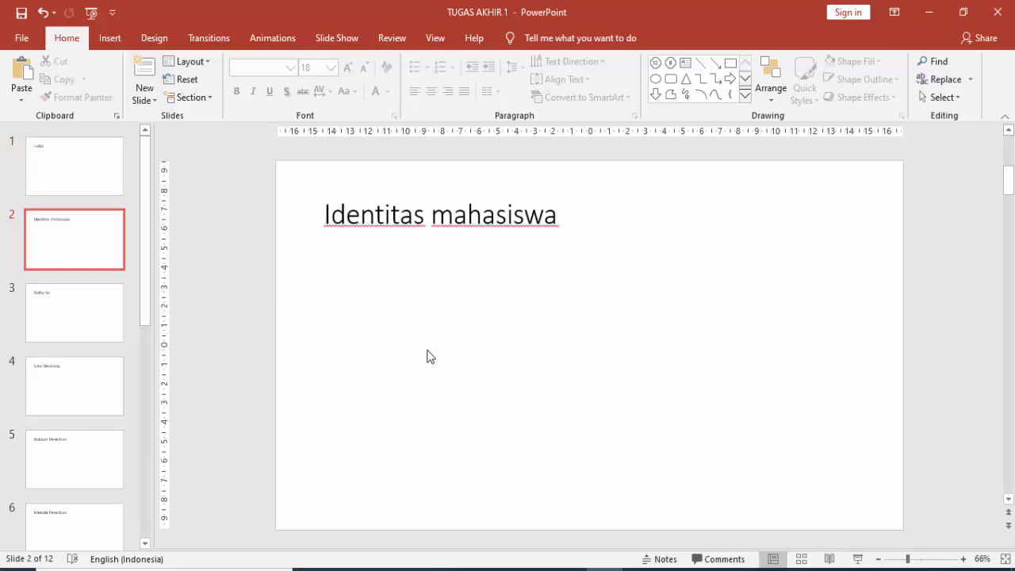
key(Page_Up)
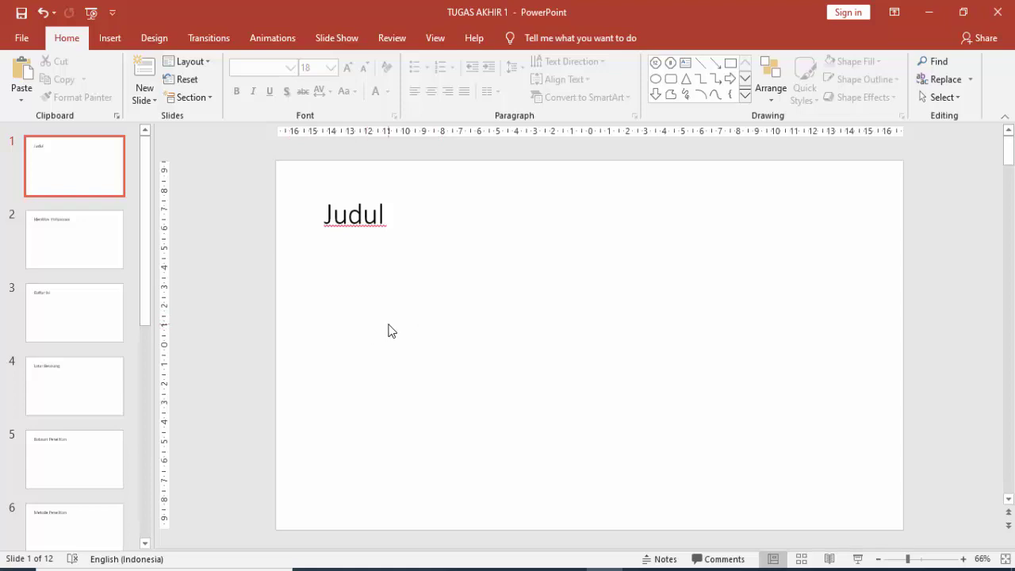
- Switch the Judul slide's background to a picture fill taken from a file
right_click(516, 275)
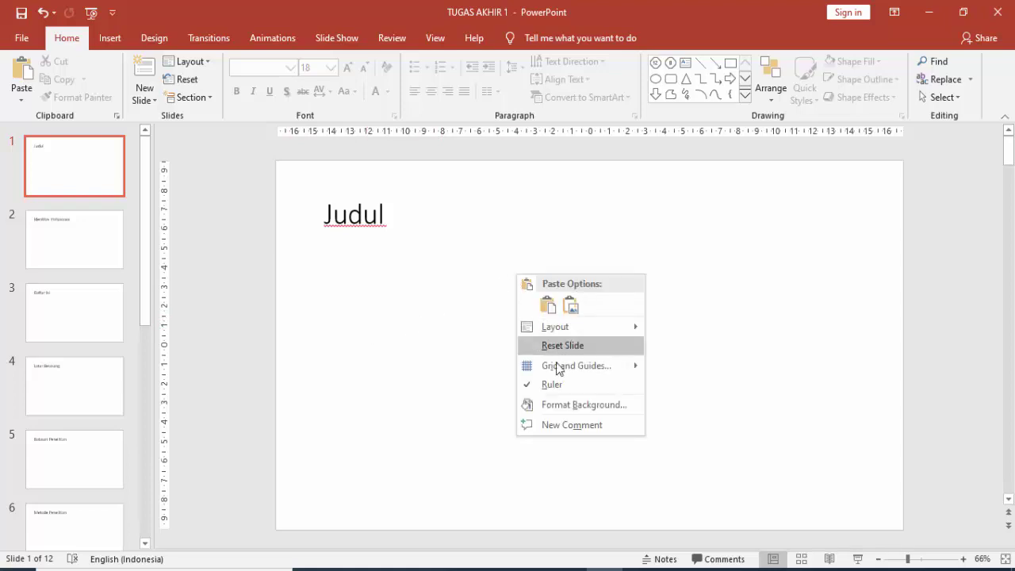
click(571, 406)
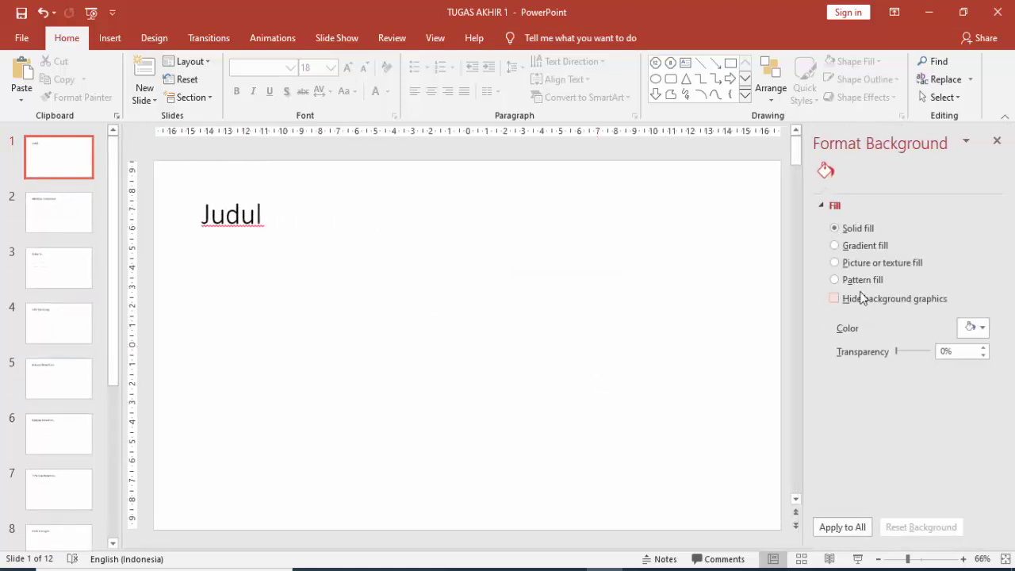
click(860, 263)
click(856, 344)
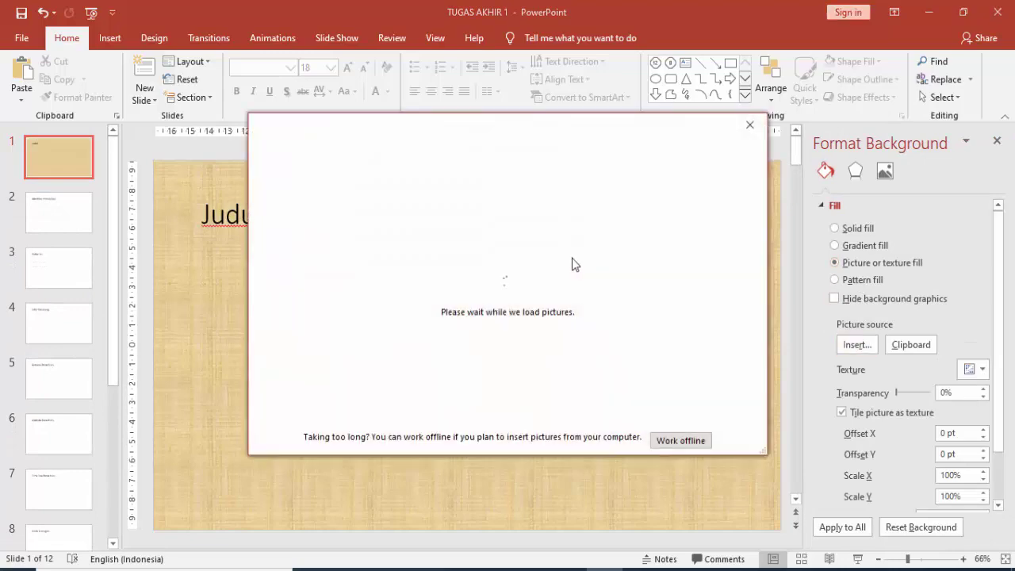
click(386, 222)
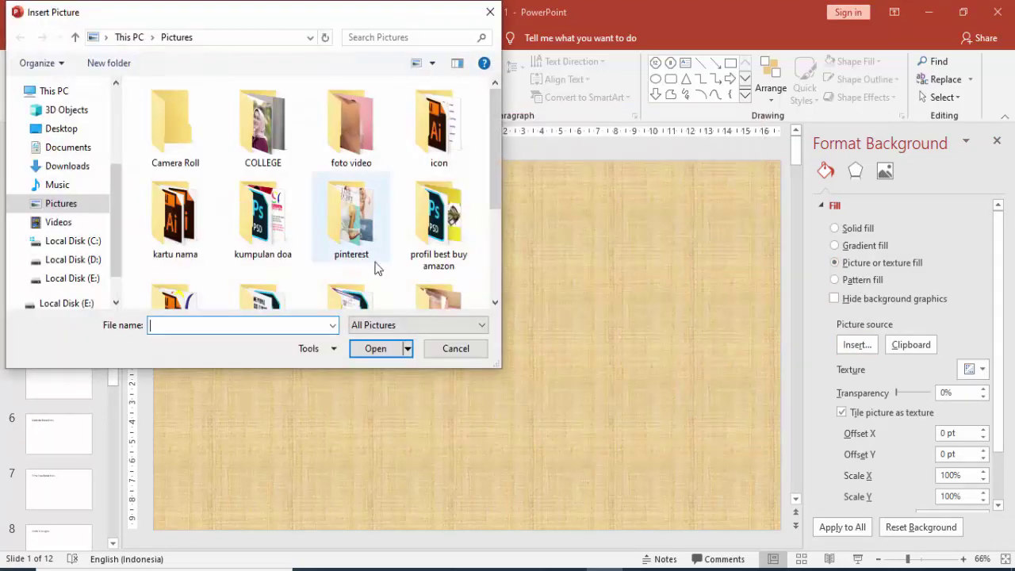
- Insert pexels-photo-2749165 from Pictures > COLLEGE as the slide background
click(68, 205)
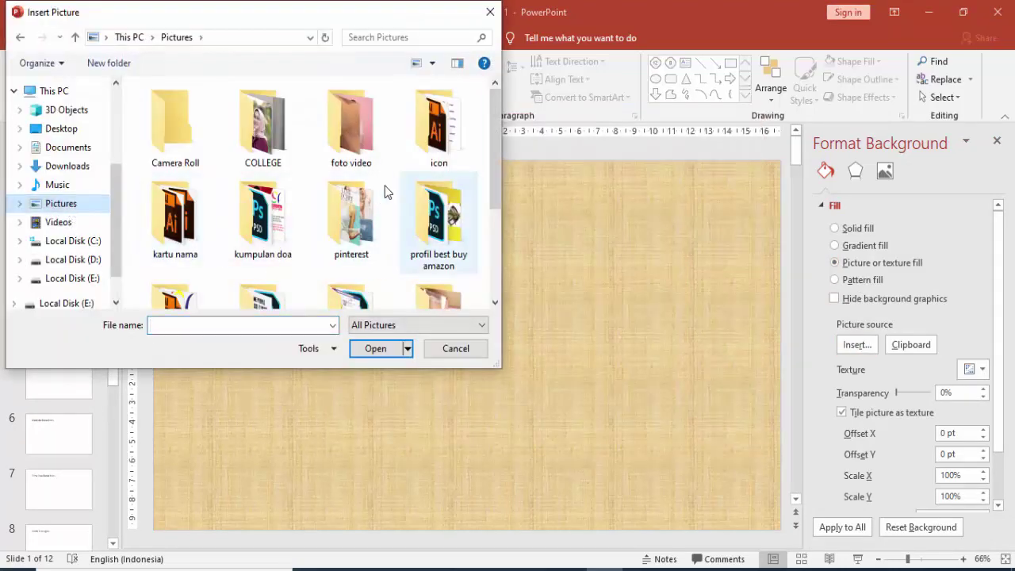
double_click(266, 126)
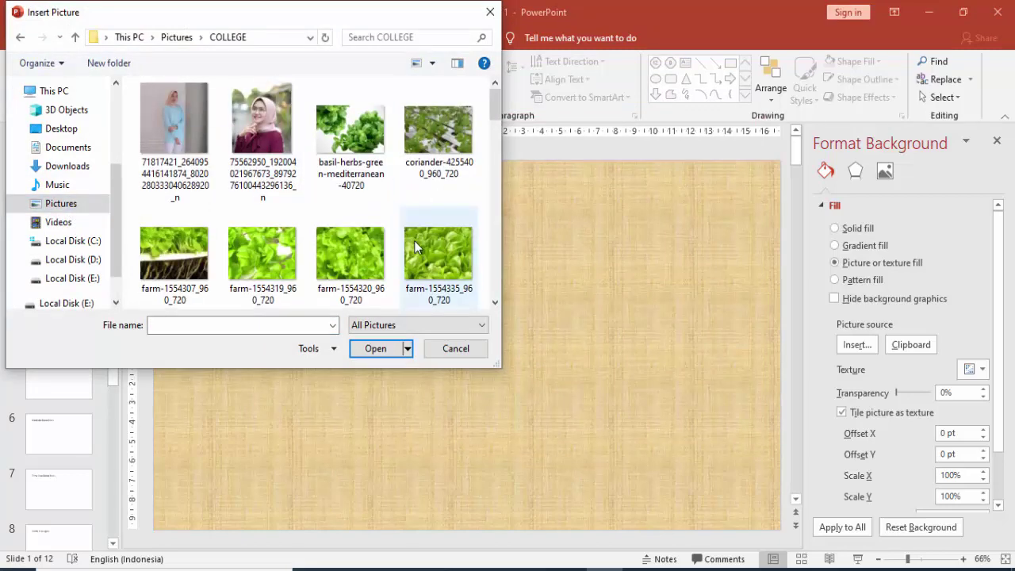
scroll(413, 250, down, 3)
scroll(410, 256, down, 5)
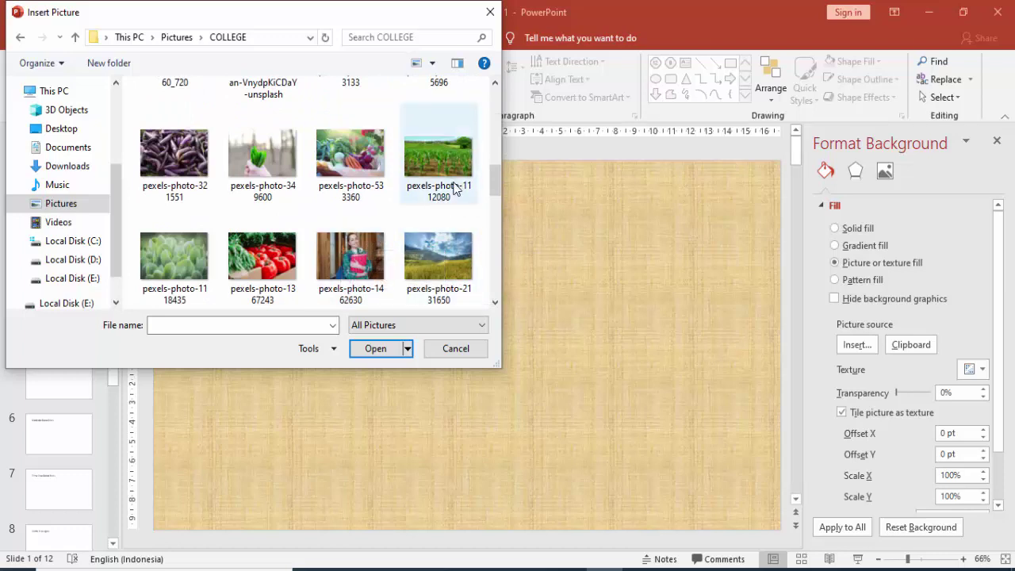
scroll(456, 199, down, 1)
scroll(442, 204, down, 1)
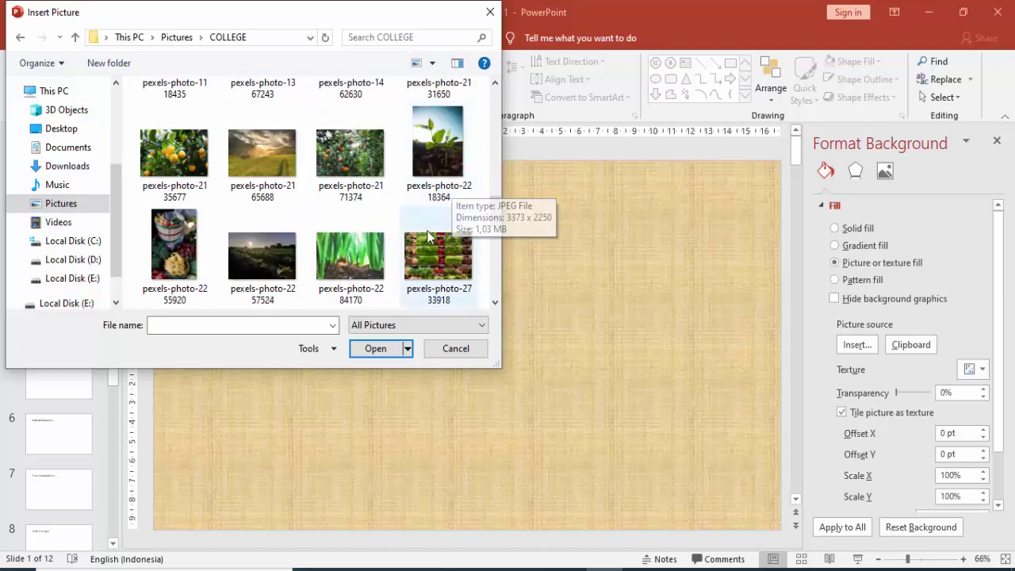
scroll(436, 238, down, 1)
scroll(440, 249, down, 1)
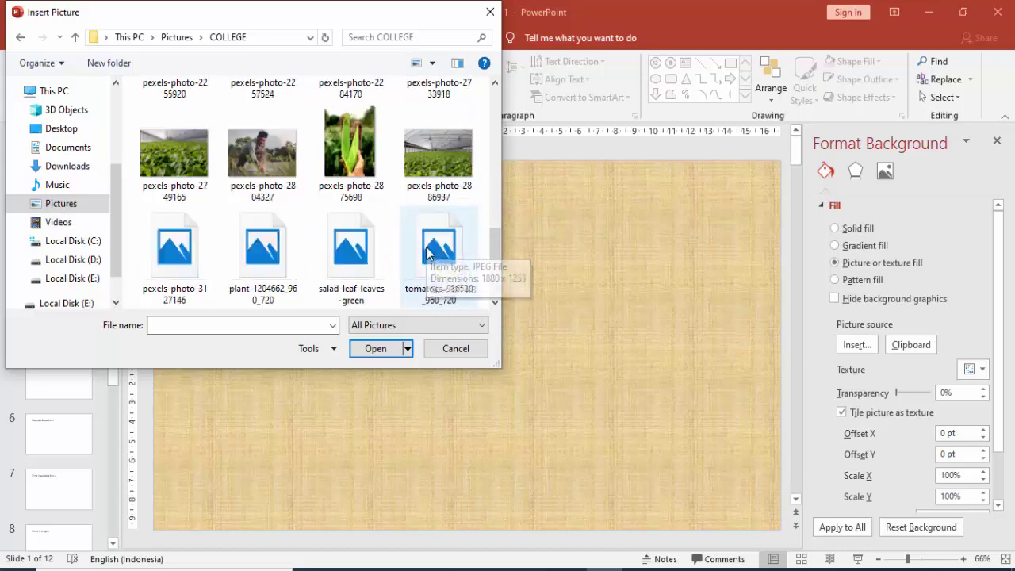
click(185, 168)
click(377, 349)
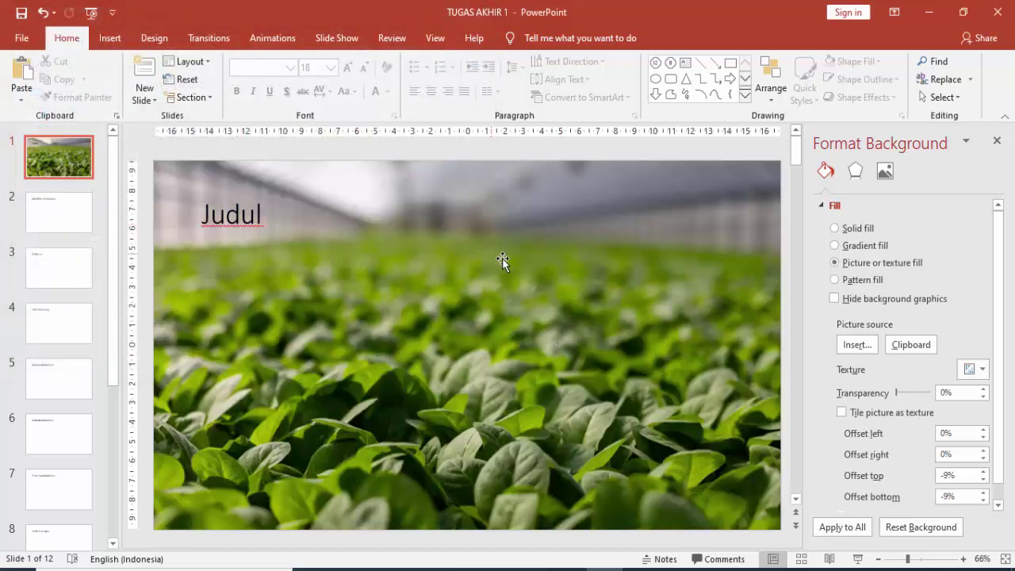
- Draw a square near the top centre of the Judul slide
click(110, 38)
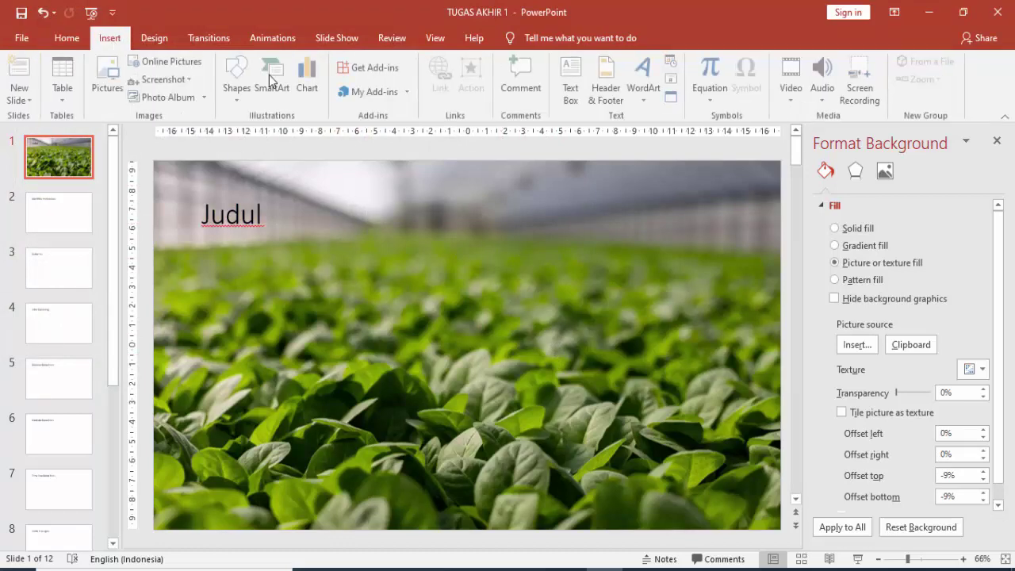
click(237, 78)
click(304, 135)
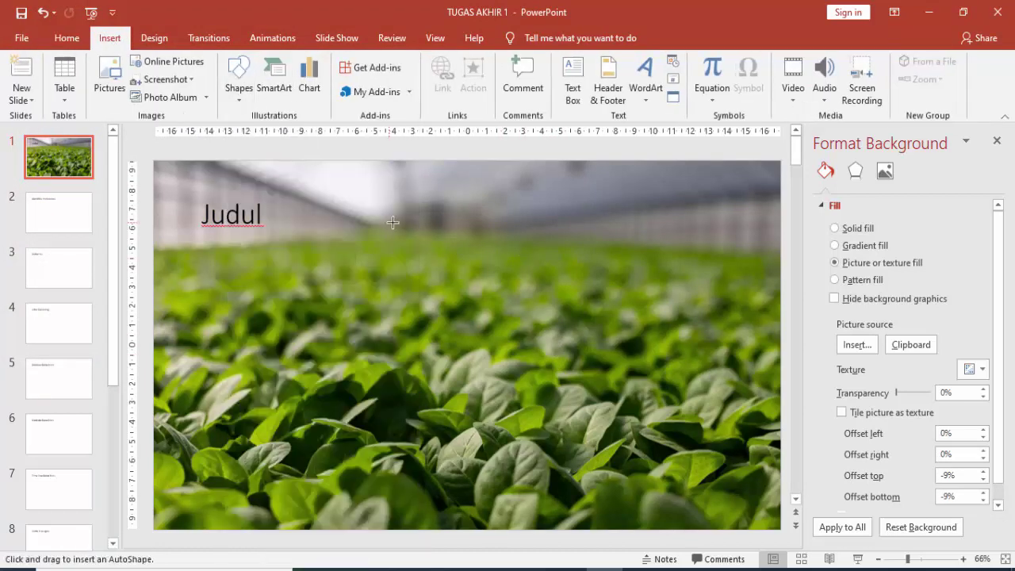
mouse_move(417, 222)
mouse_down()
mouse_move(539, 323)
mouse_move(534, 344)
mouse_up()
mouse_move(483, 299)
mouse_down()
mouse_move(498, 297)
mouse_move(490, 304)
mouse_up()
scroll(495, 300, down, 2)
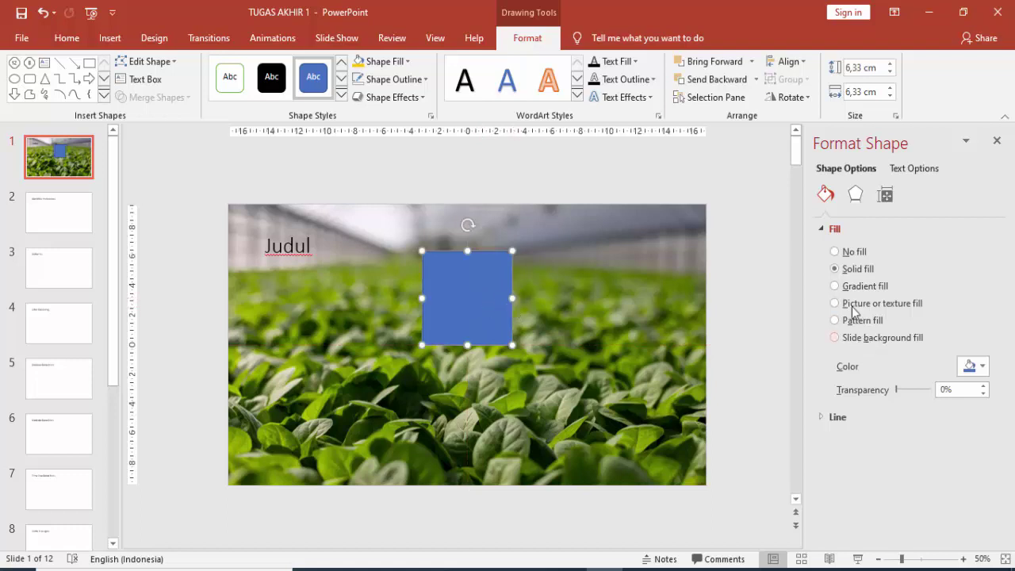
- Give the square no outline and a yellow fill
click(831, 419)
click(971, 368)
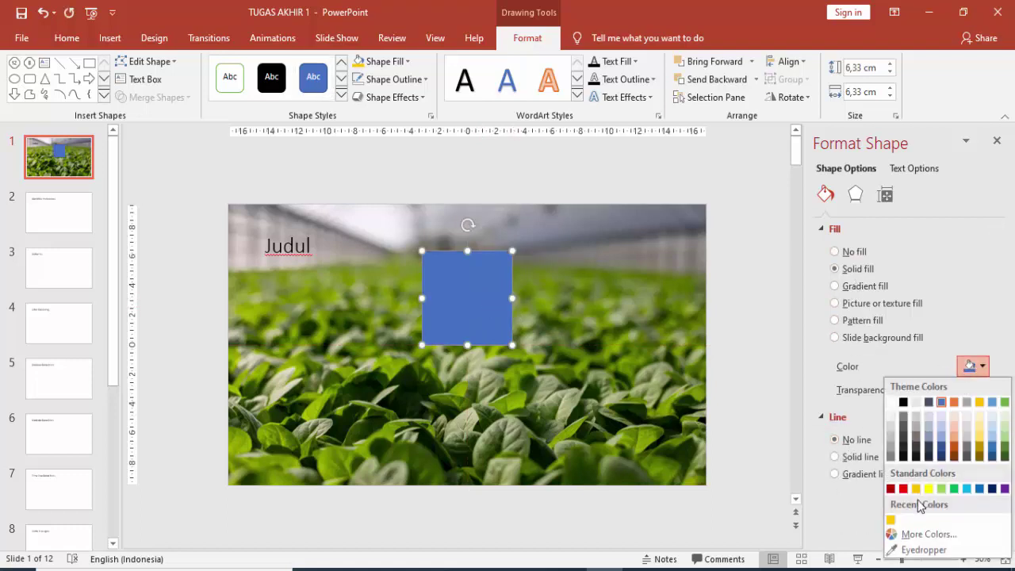
click(892, 519)
- Move the Judul title below the yellow square
click(282, 248)
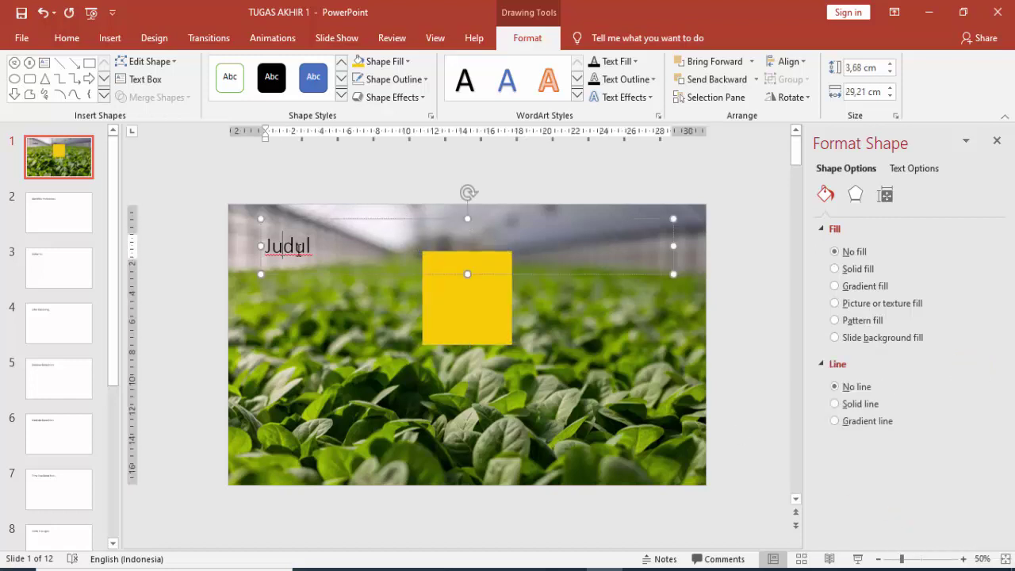
drag(312, 222, 337, 366)
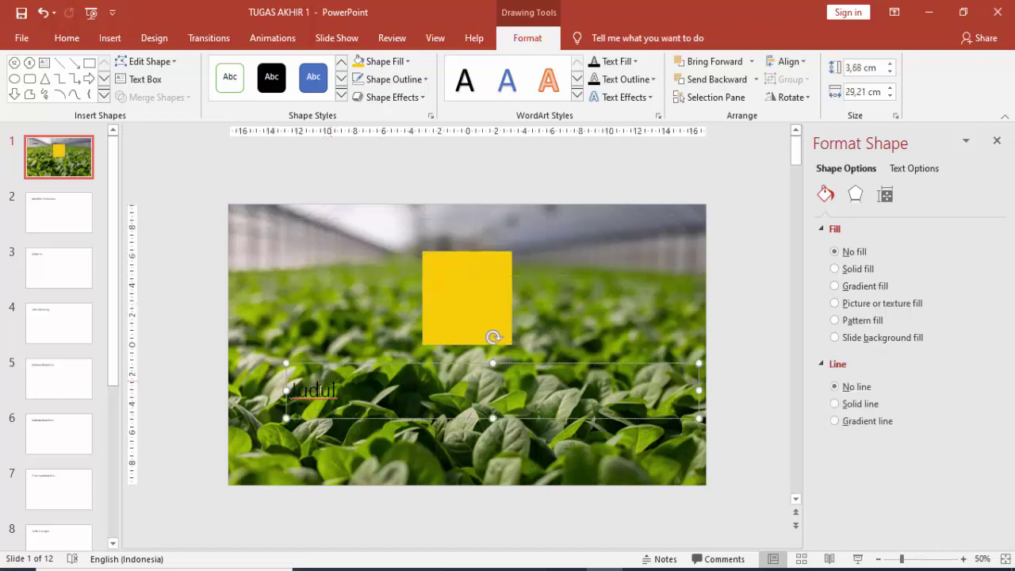
click(385, 279)
click(109, 38)
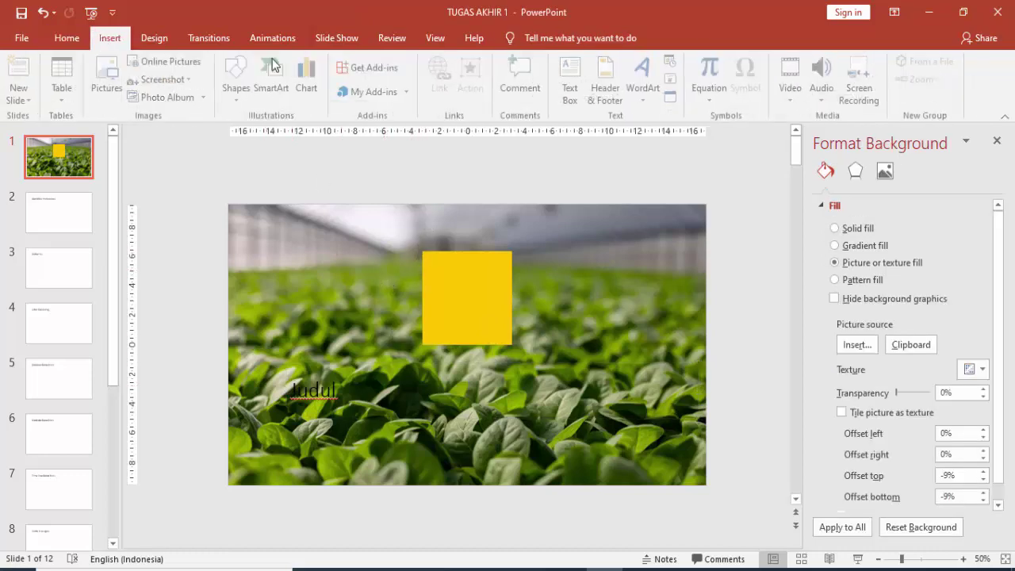
click(238, 78)
- Draw a full-slide rectangle with no outline and a dark gray fill at 32% transparency
click(304, 133)
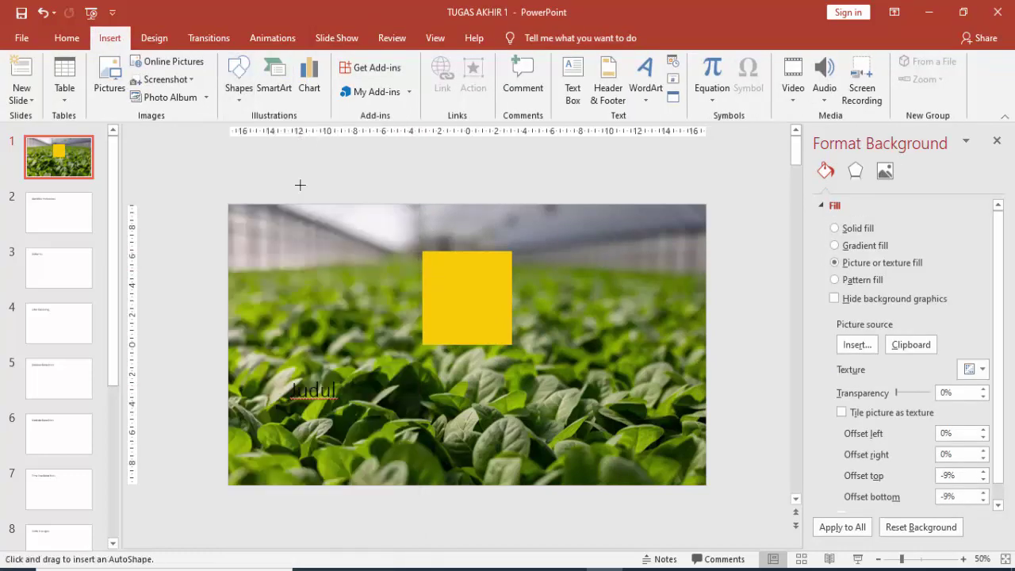
drag(244, 205, 706, 483)
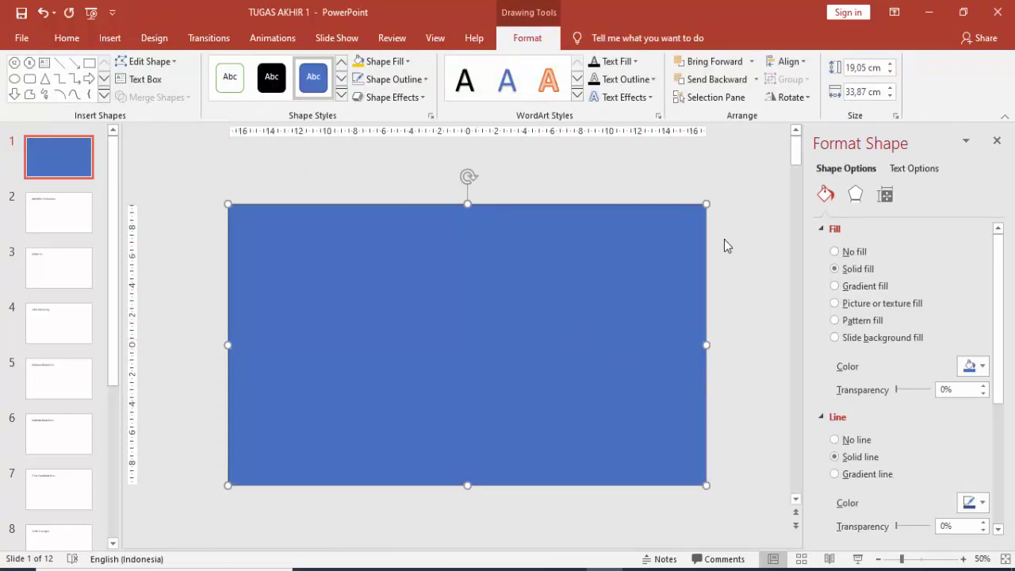
click(842, 441)
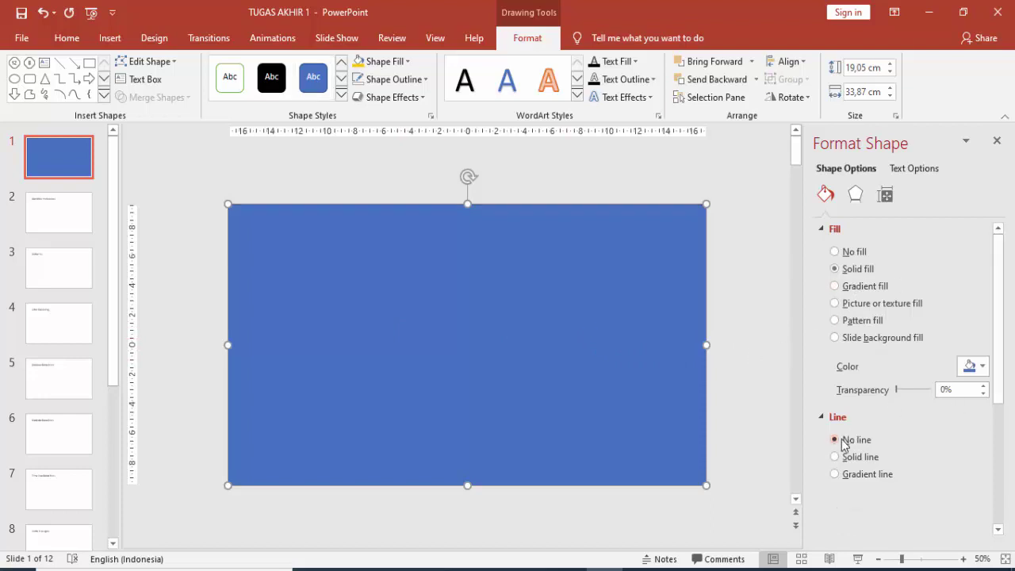
click(970, 366)
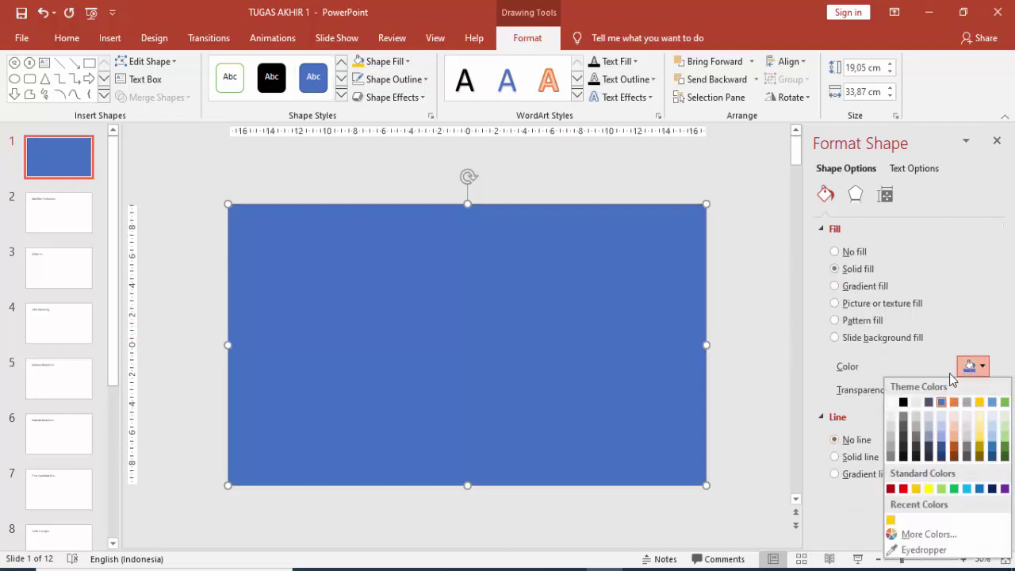
click(903, 441)
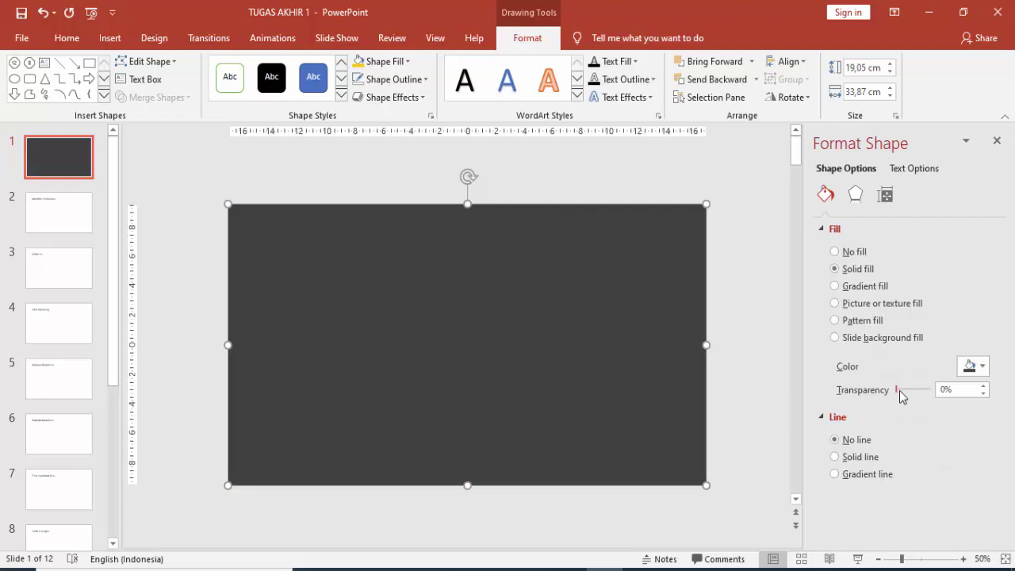
drag(899, 394, 902, 389)
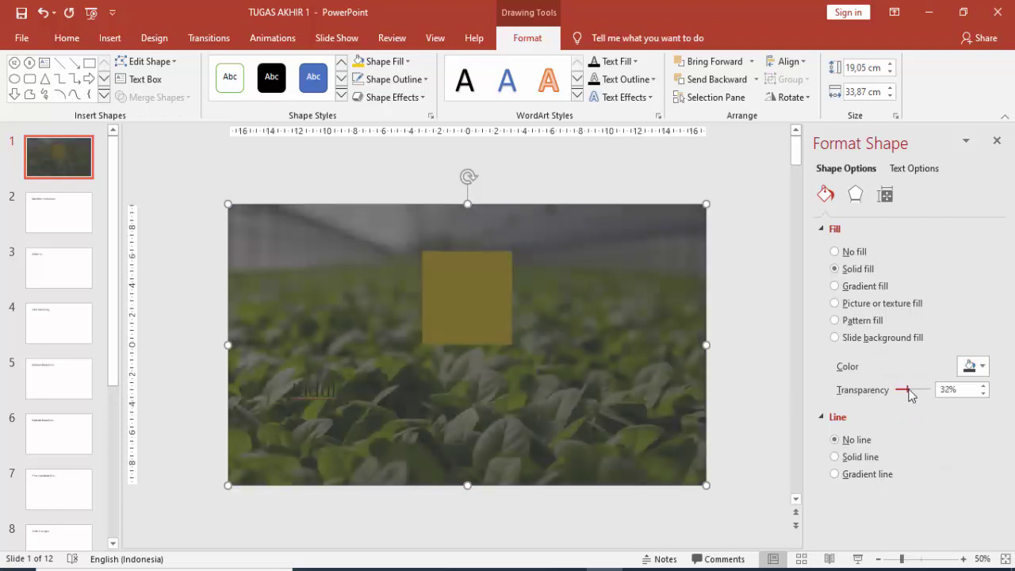
- Send the overlay to the back and stretch the Judul box to full slide width
right_click(569, 296)
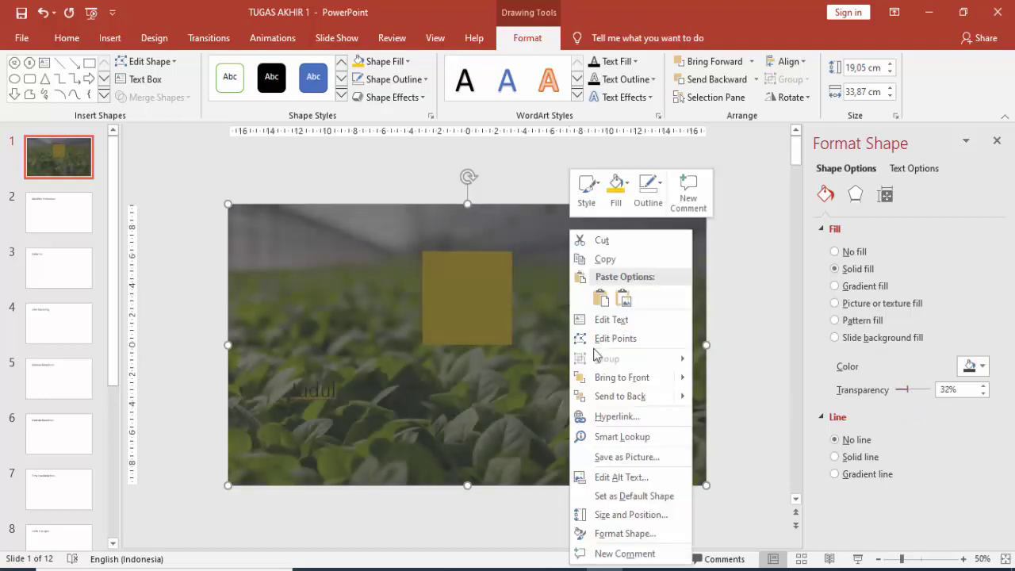
click(610, 398)
click(342, 388)
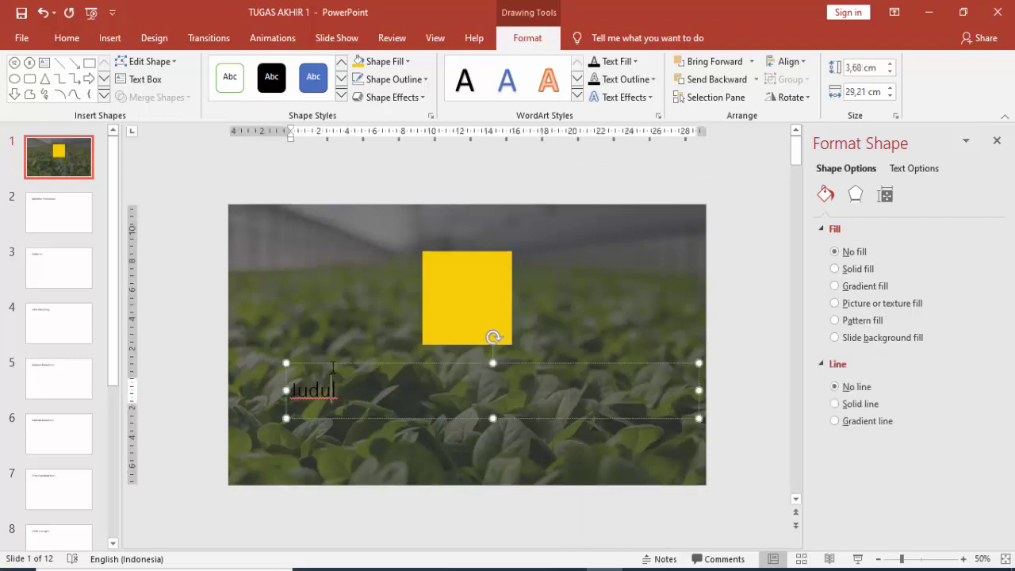
drag(230, 390, 228, 390)
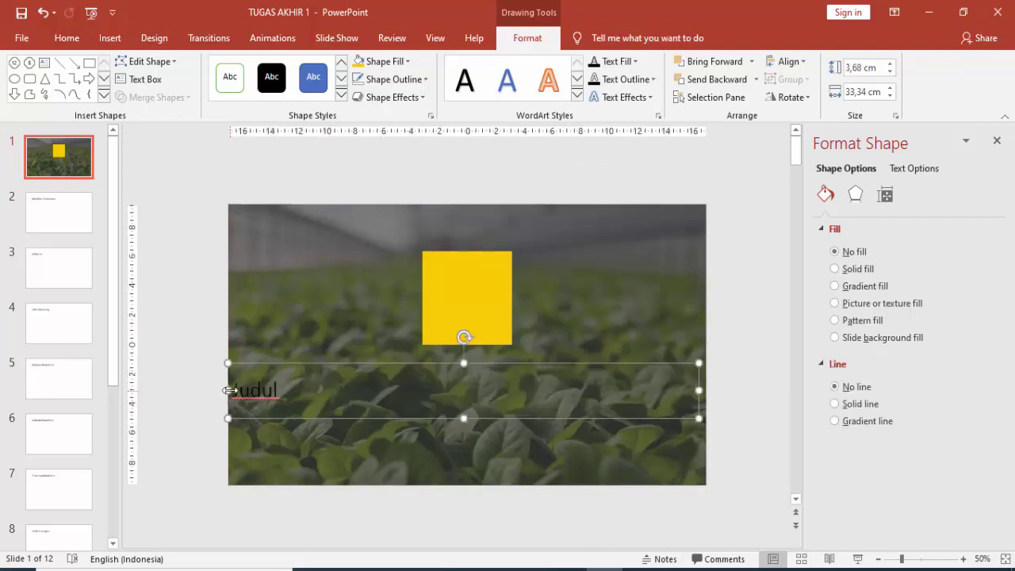
drag(699, 390, 706, 390)
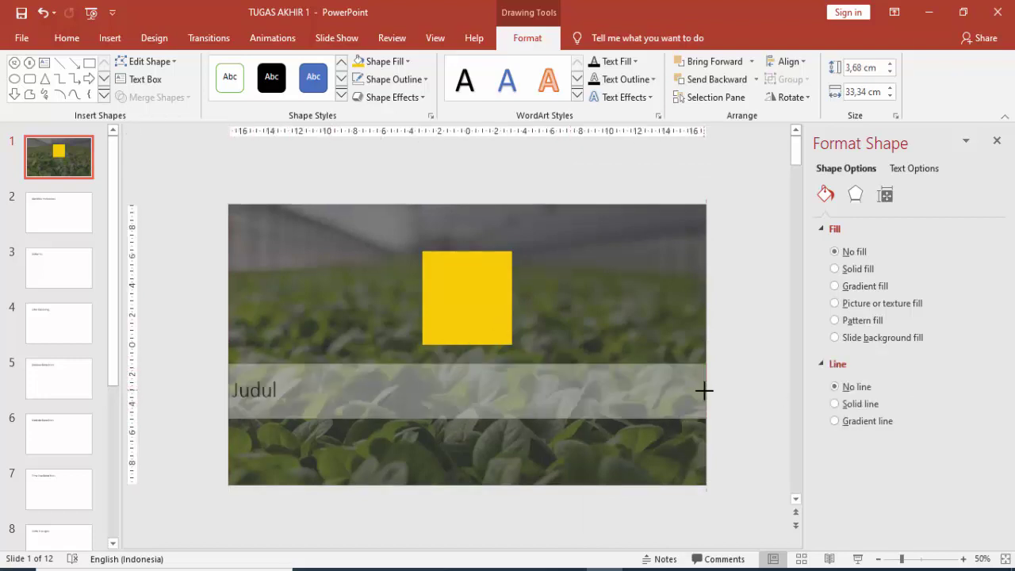
- Set the title font to Gotham Bold and centre it
click(66, 38)
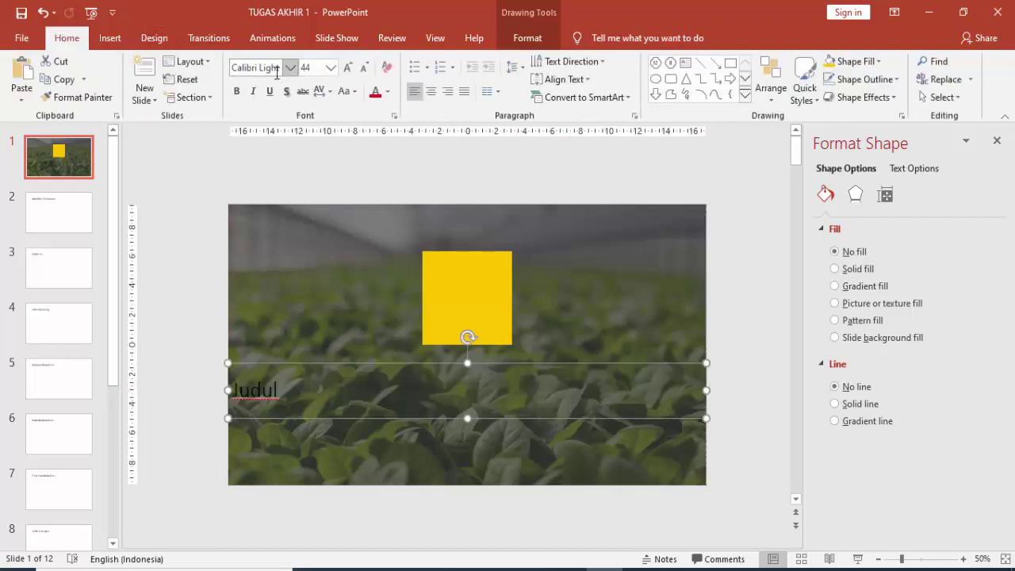
click(277, 70)
text(Gotham Bold)
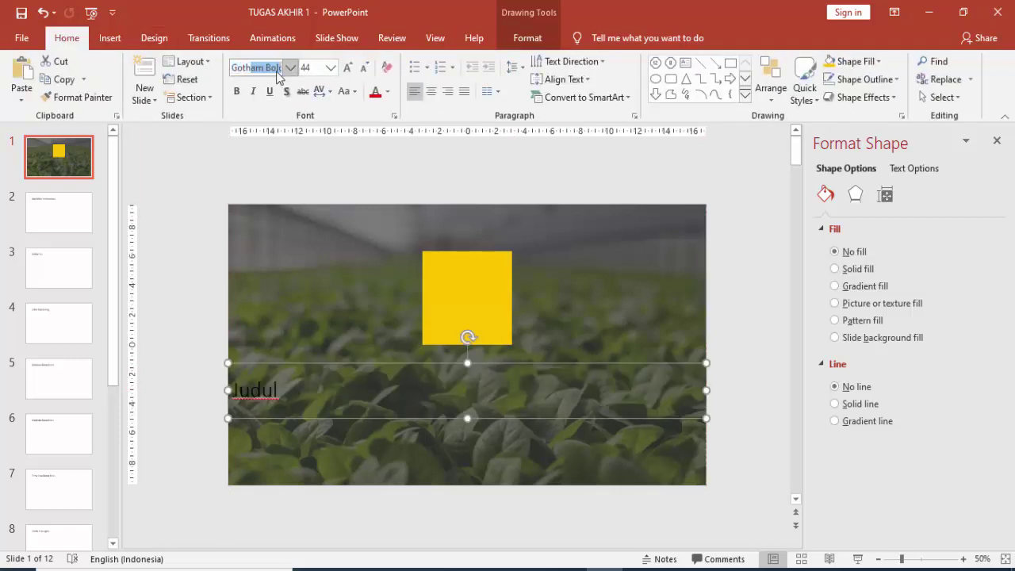
key(Return)
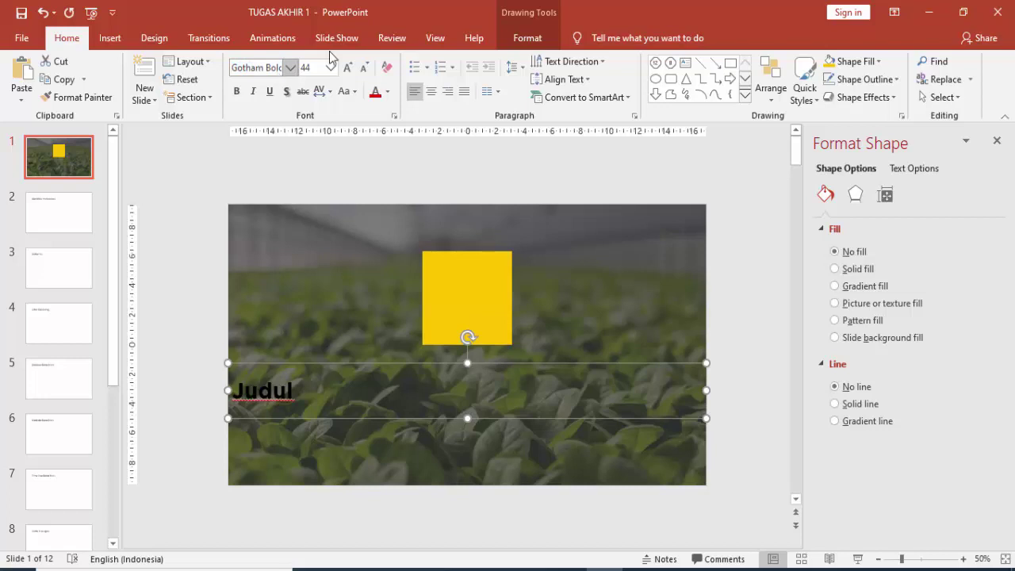
click(431, 92)
- Replace Judul with 'PENGARUH DOSIS PUPUK' in white, just under the yellow square
drag(437, 390, 500, 389)
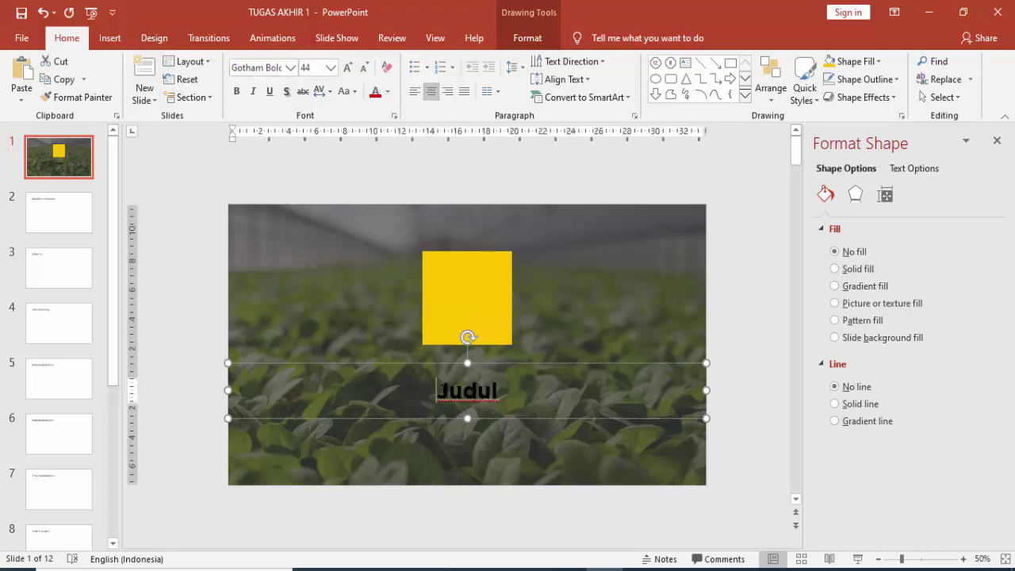
text(PE)
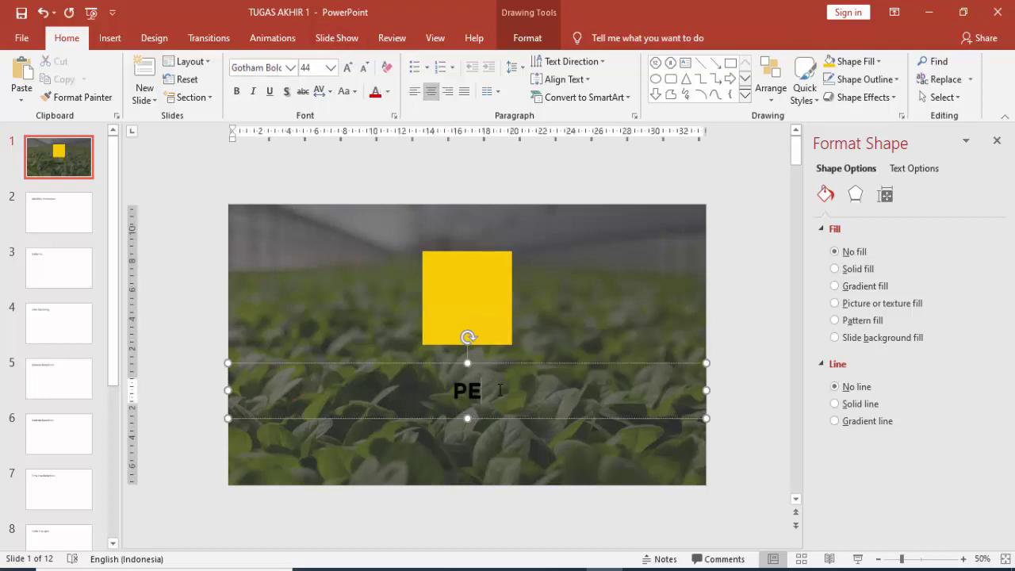
text(NGARUH)
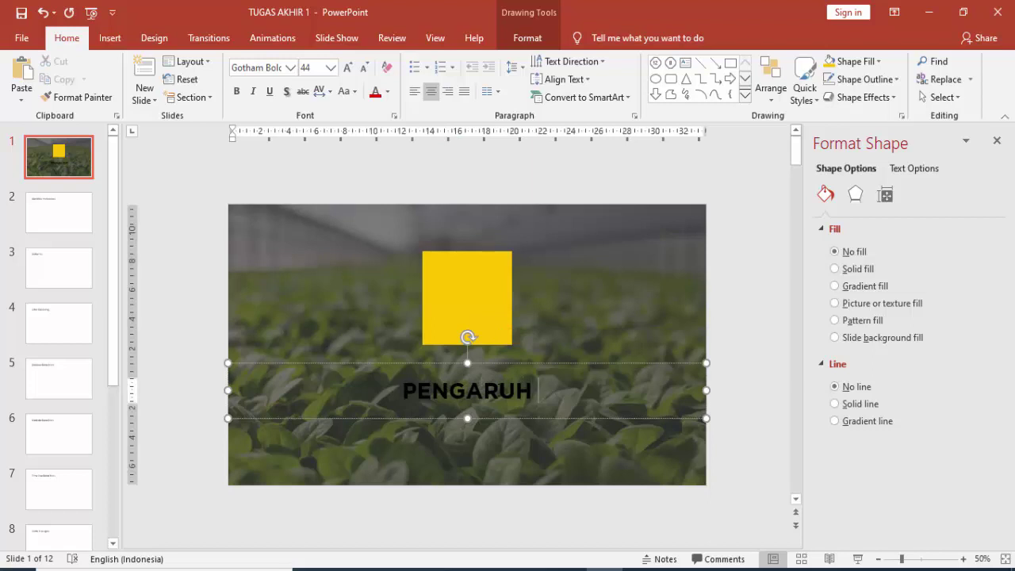
text( DOIS)
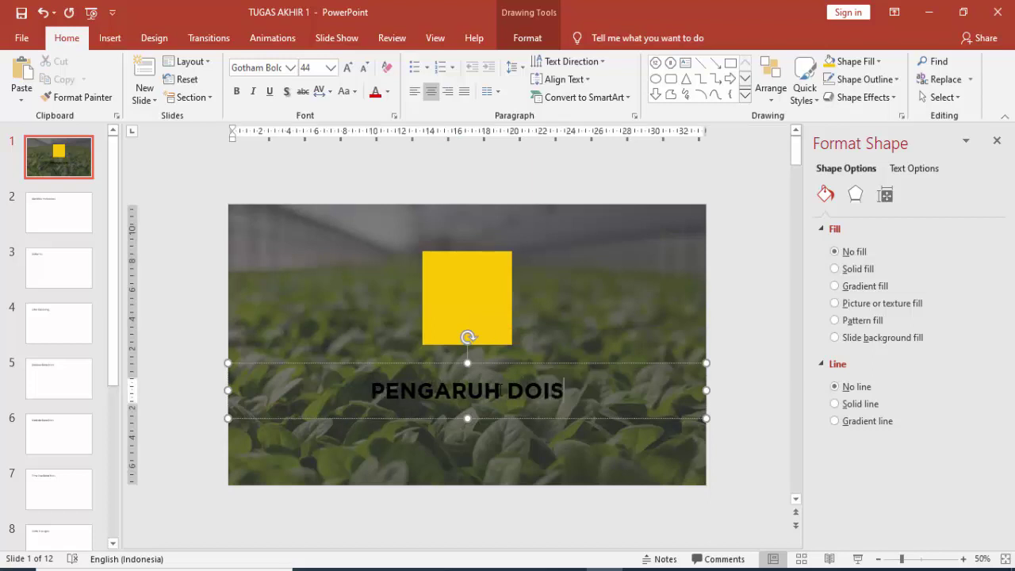
key(BackSpace)
key(BackSpace)
text(SIS)
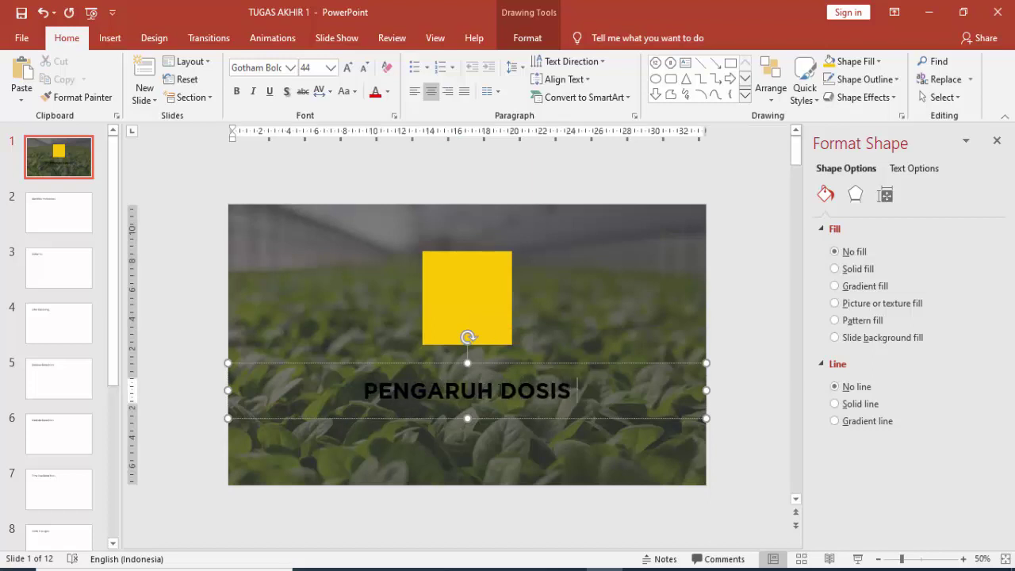
text( PUPUK)
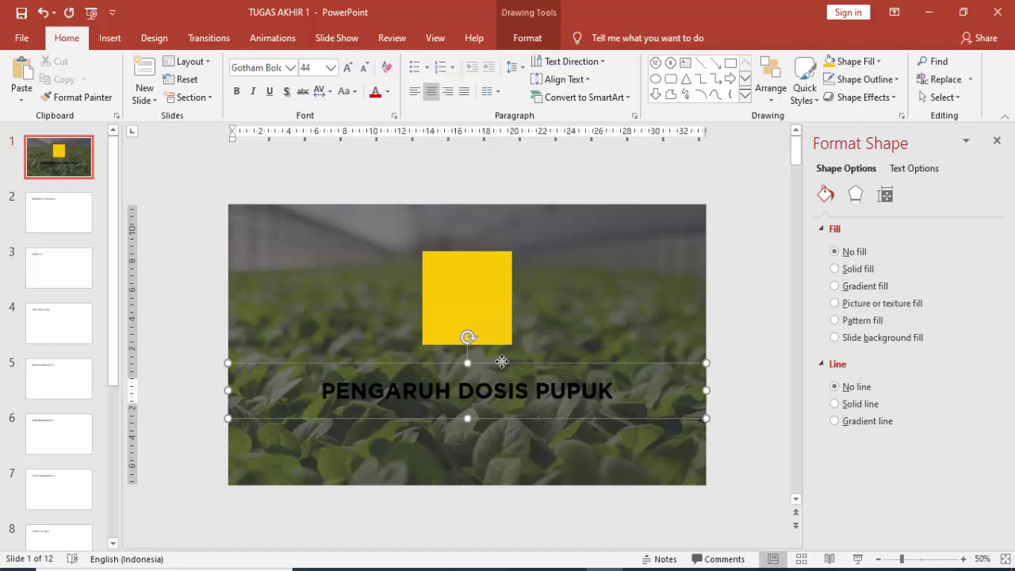
drag(501, 361, 502, 344)
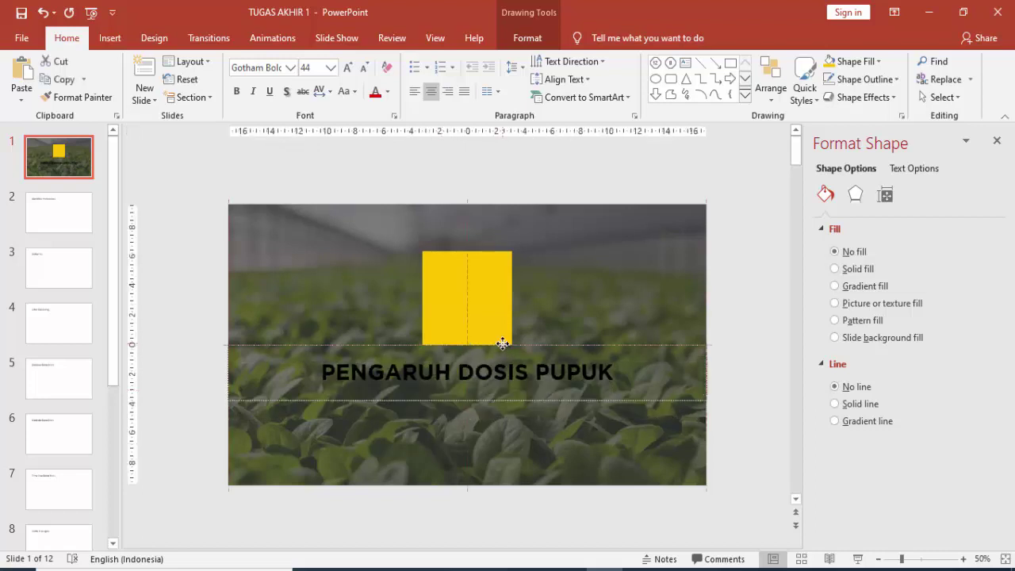
click(389, 93)
click(374, 125)
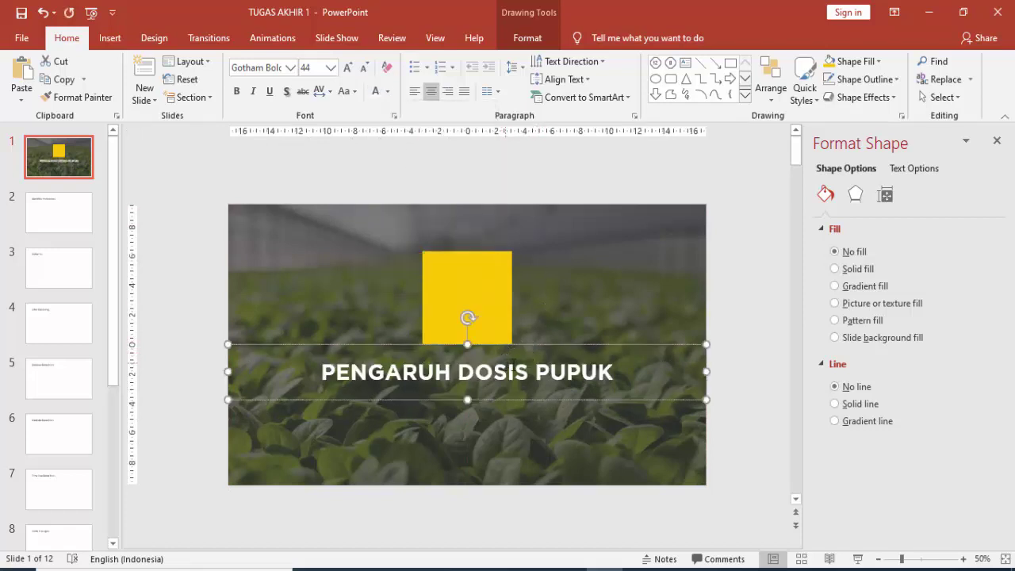
- Duplicate the title for a second line 'PADA TANAMAN SAYUR' and move the square up, centred
ctrl+drag(537, 349, 537, 376)
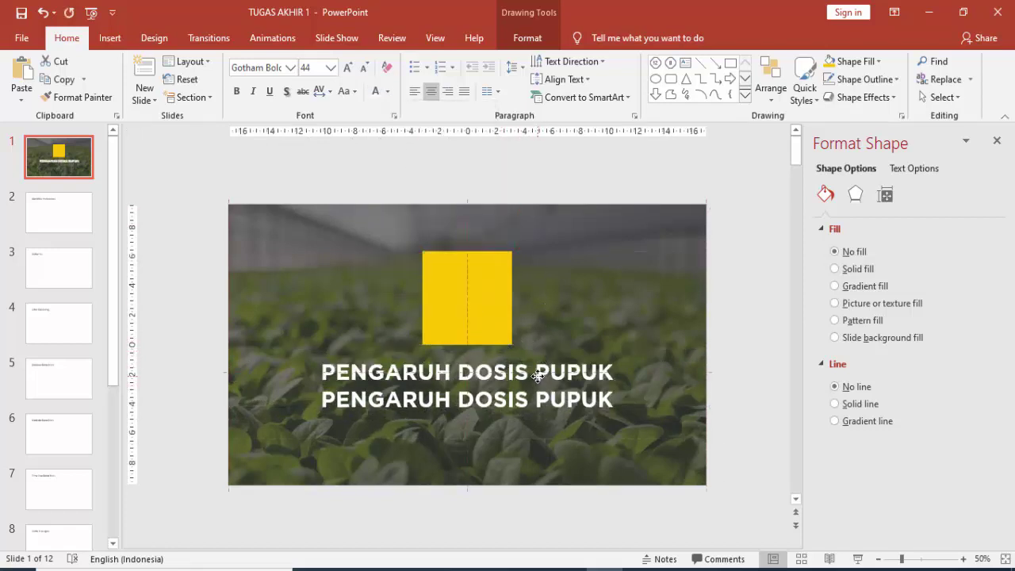
click(537, 375)
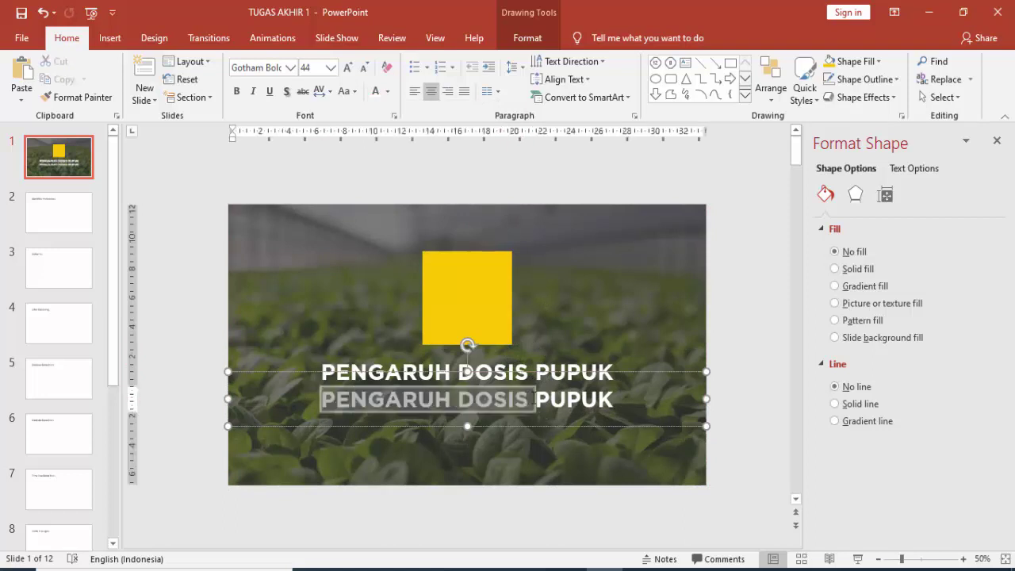
drag(322, 399, 553, 399)
text(PADA S)
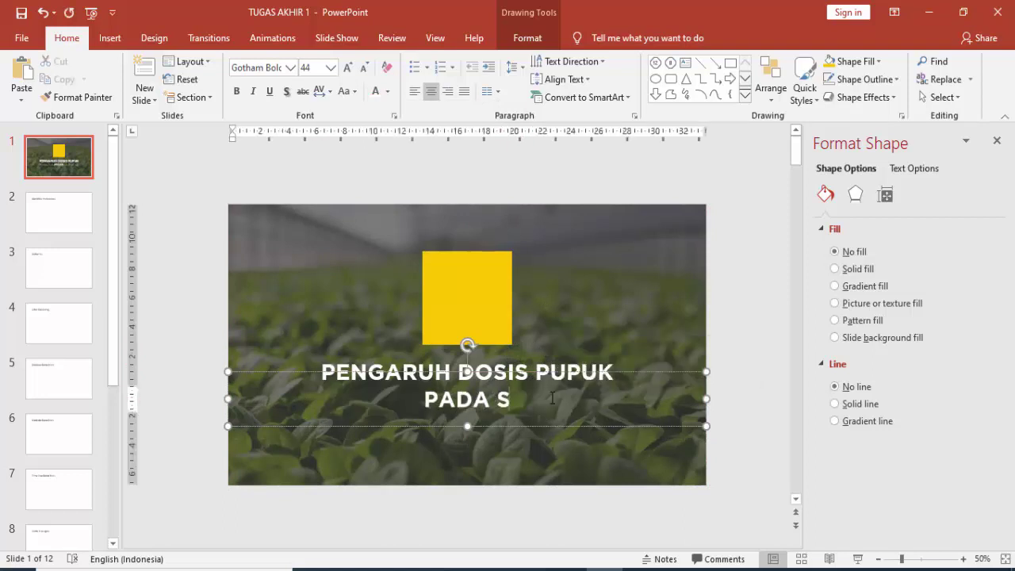
text(A)
key(BackSpace)
key(BackSpace)
text(TAN)
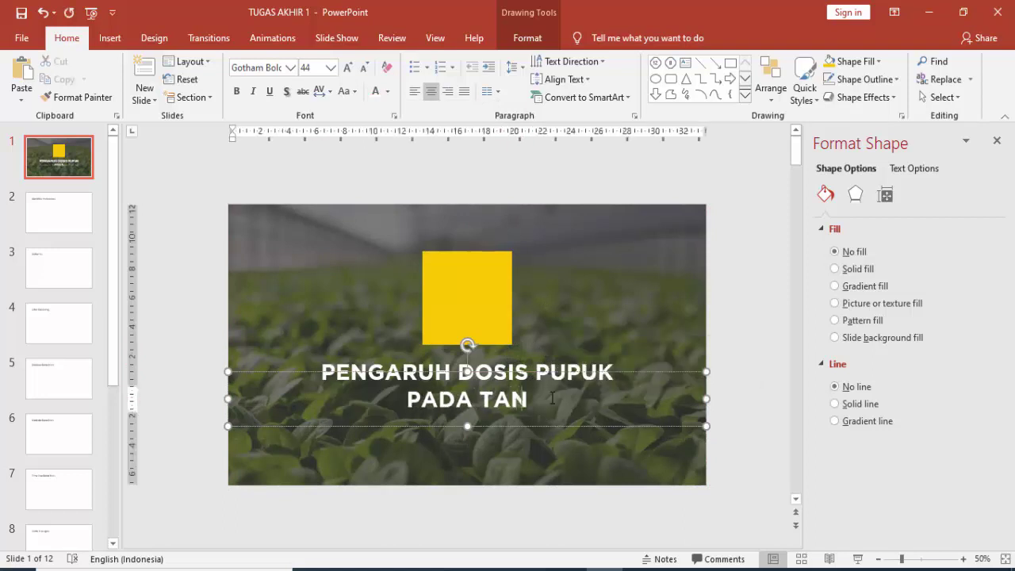
text(AMAN SAYUR)
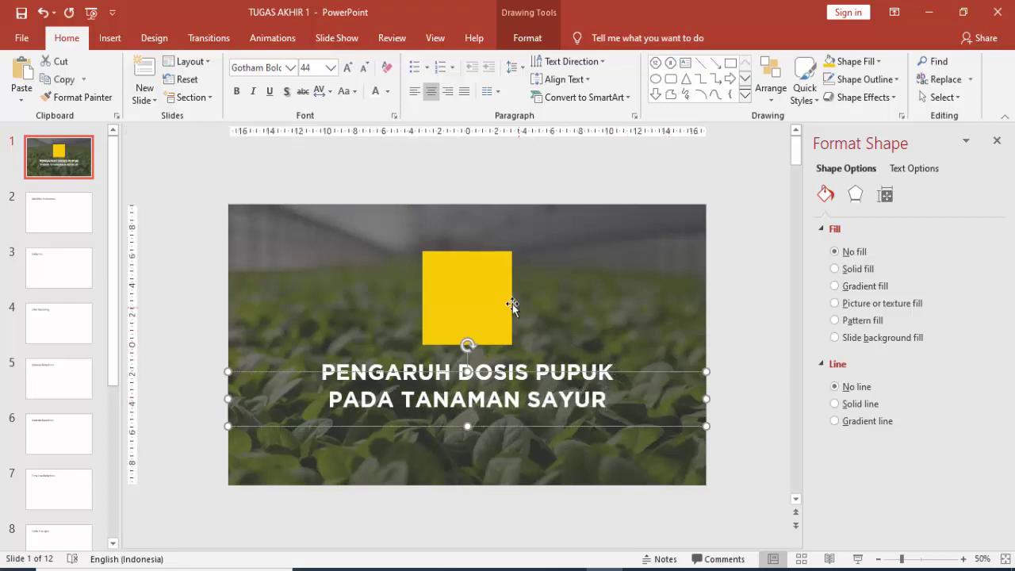
drag(507, 302, 494, 298)
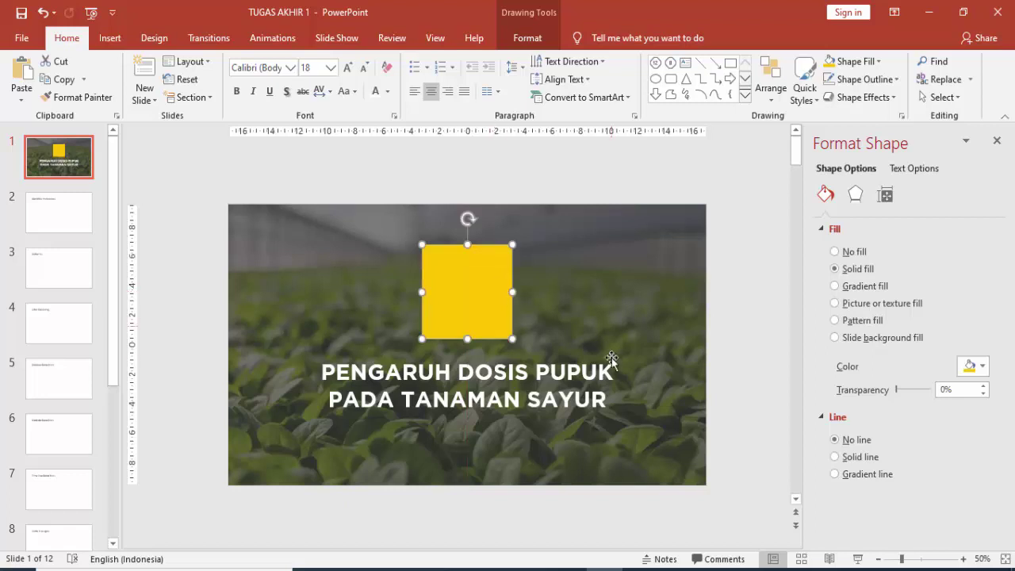
- Heighten the title box, set PADA TANAMAN SAYUR to 54 pt and nudge it lower
click(600, 372)
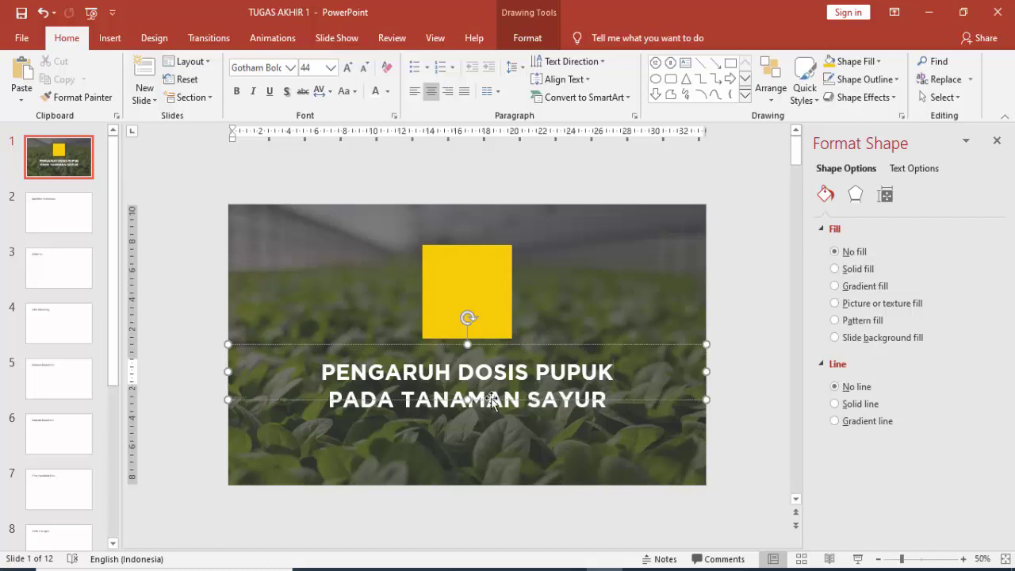
mouse_move(466, 399)
mouse_down()
mouse_move(470, 426)
mouse_move(468, 379)
mouse_up()
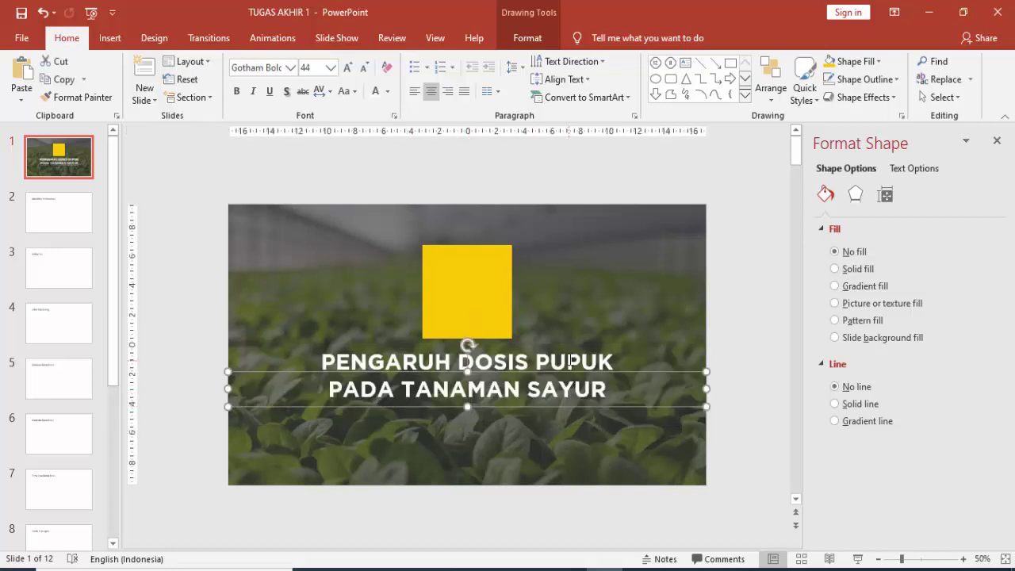
click(570, 345)
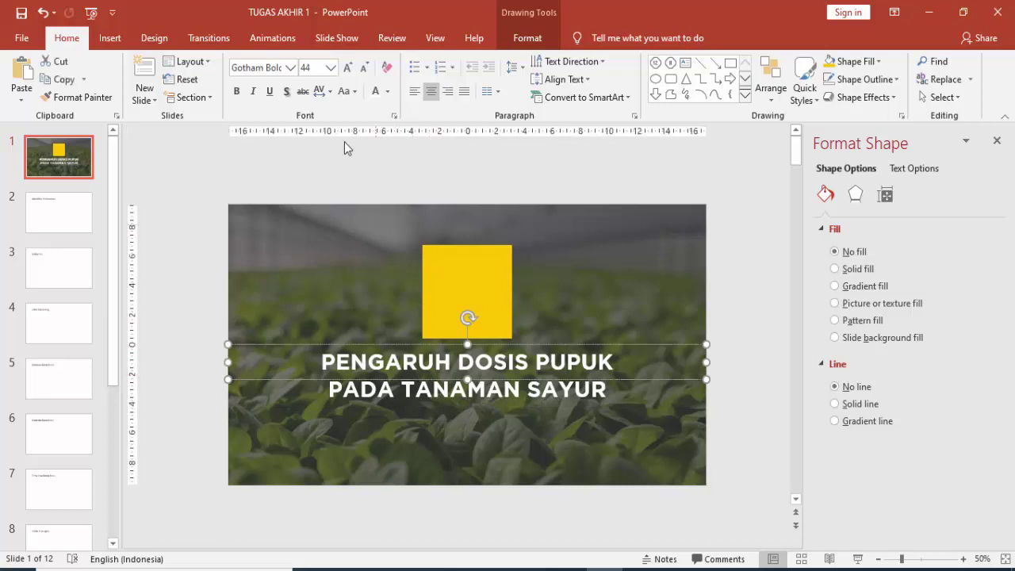
click(331, 67)
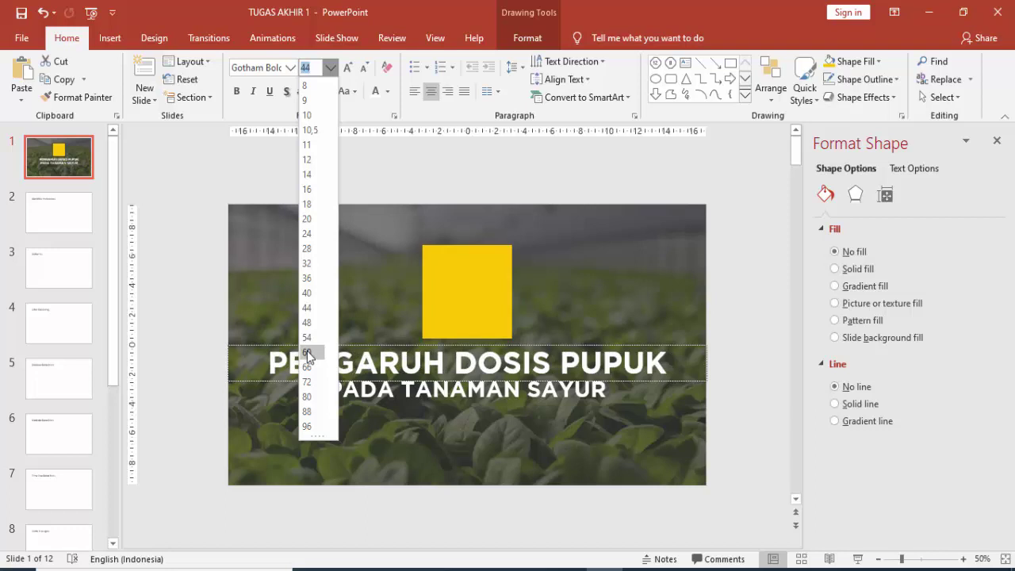
click(385, 406)
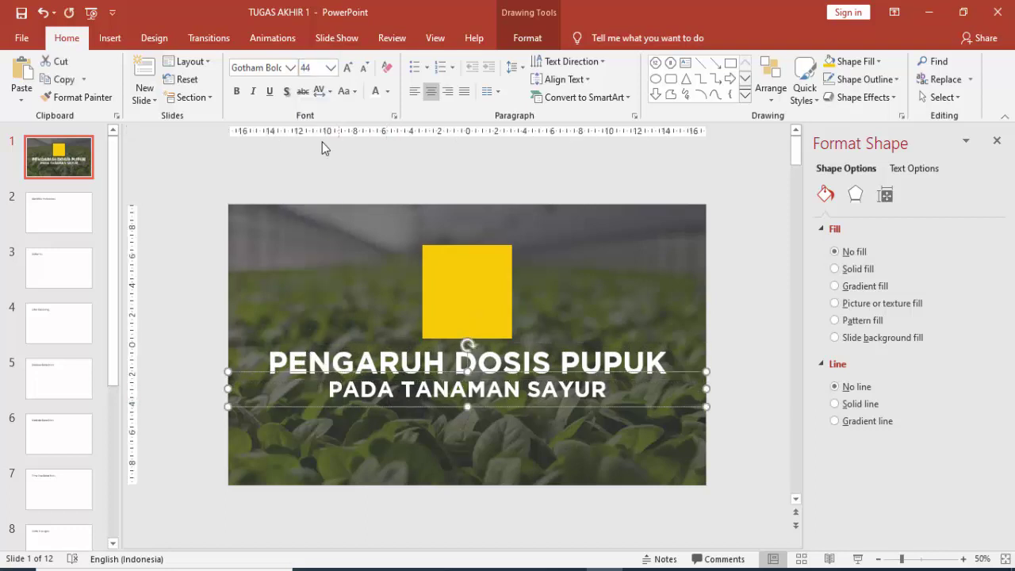
click(330, 67)
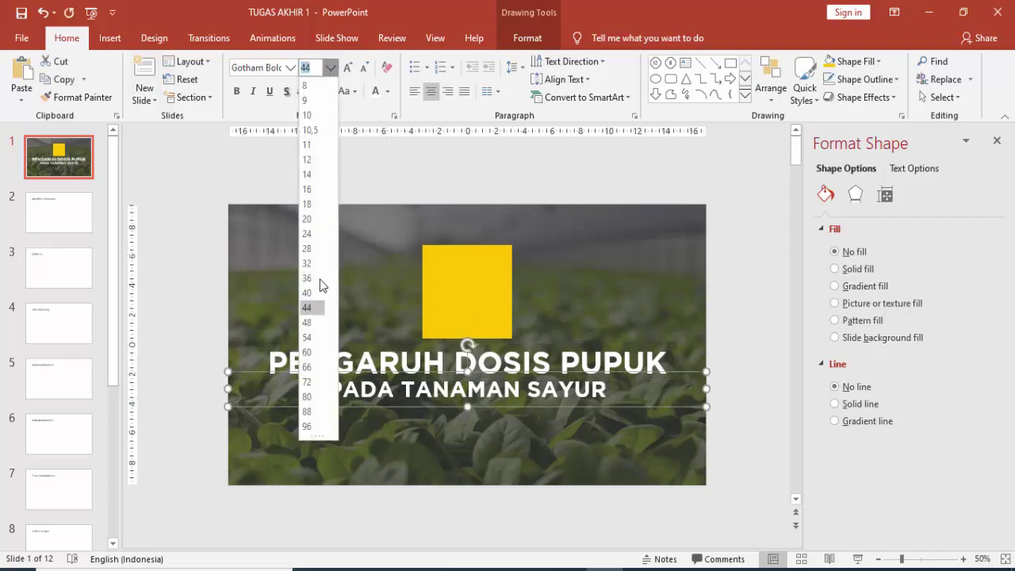
click(309, 338)
drag(397, 409, 401, 414)
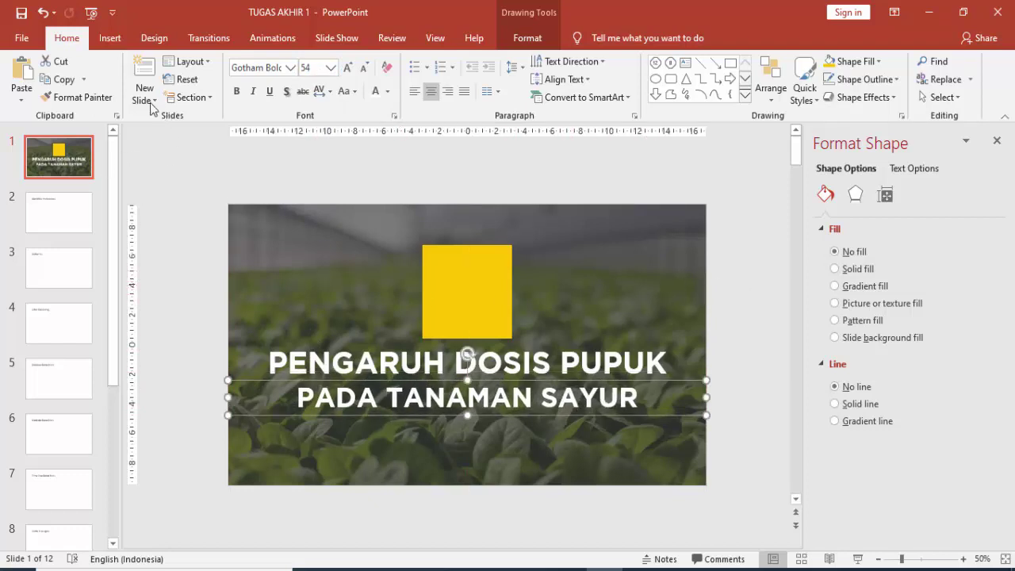
- Draw a full-width rectangle across the subtitle line with no outline and yellow fill
click(110, 38)
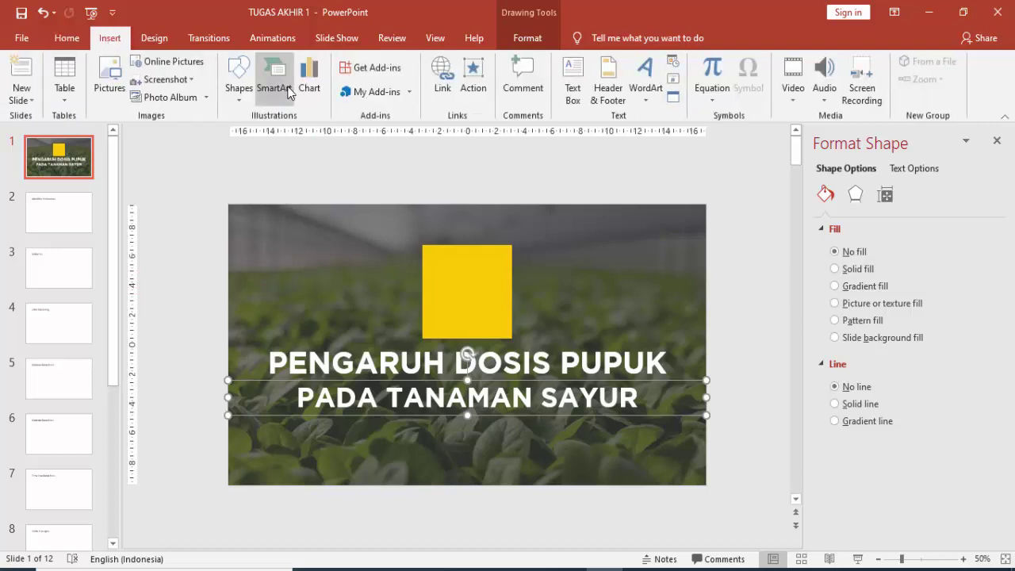
click(238, 75)
click(236, 145)
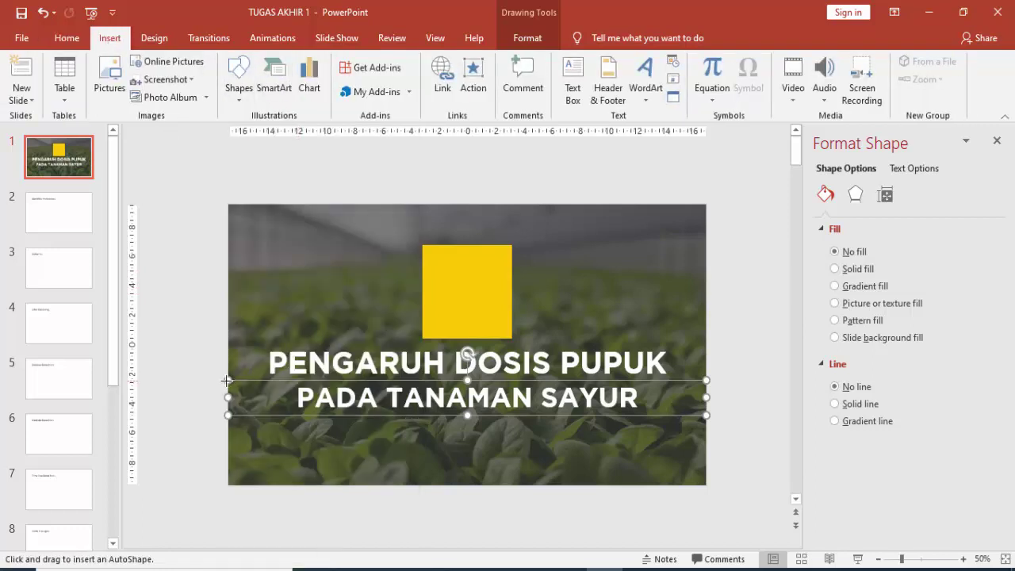
drag(227, 381, 704, 414)
click(835, 439)
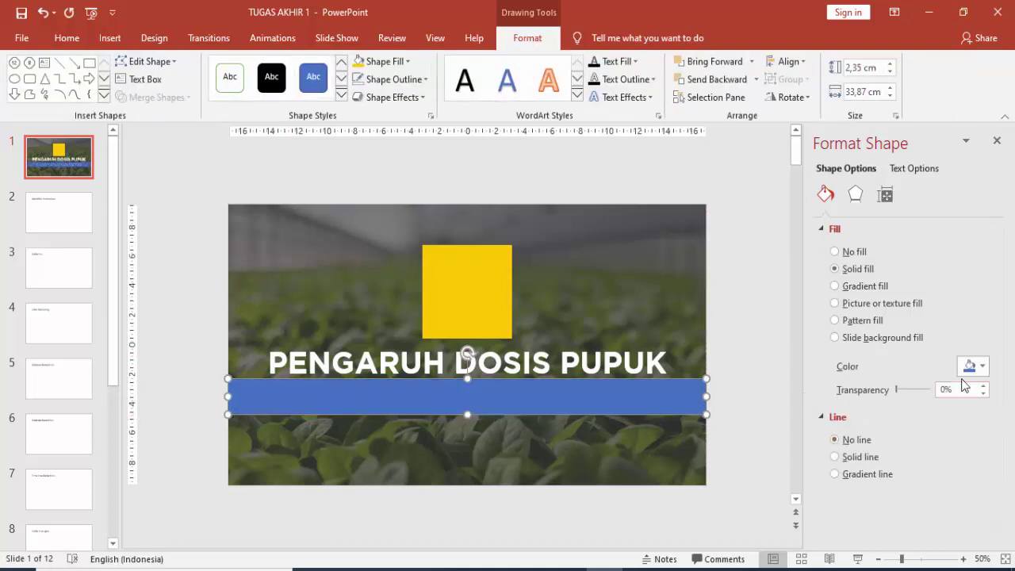
click(981, 365)
click(891, 514)
- Send the yellow bar to the back and move it up behind PADA TANAMAN SAYUR
right_click(674, 401)
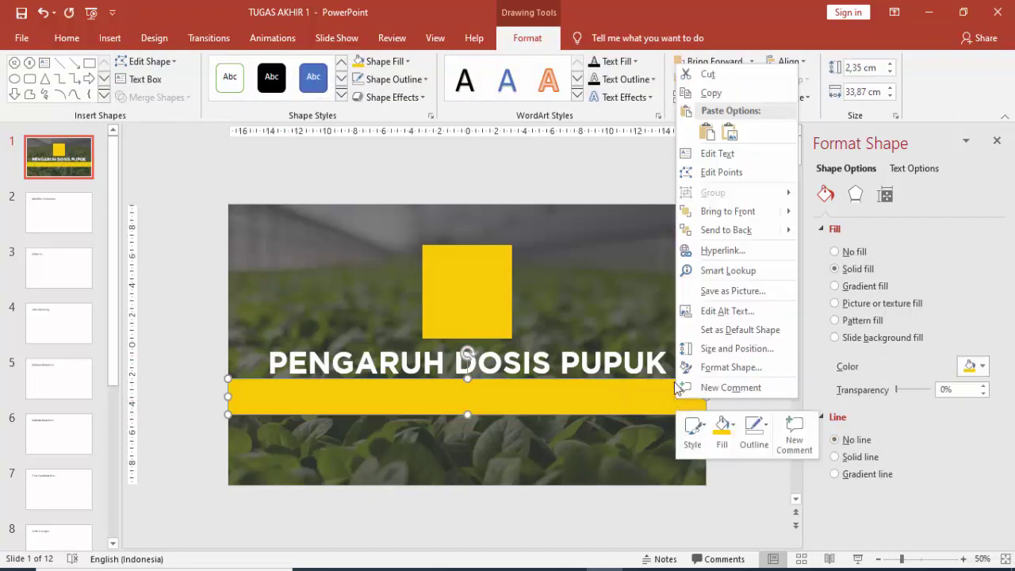
click(535, 399)
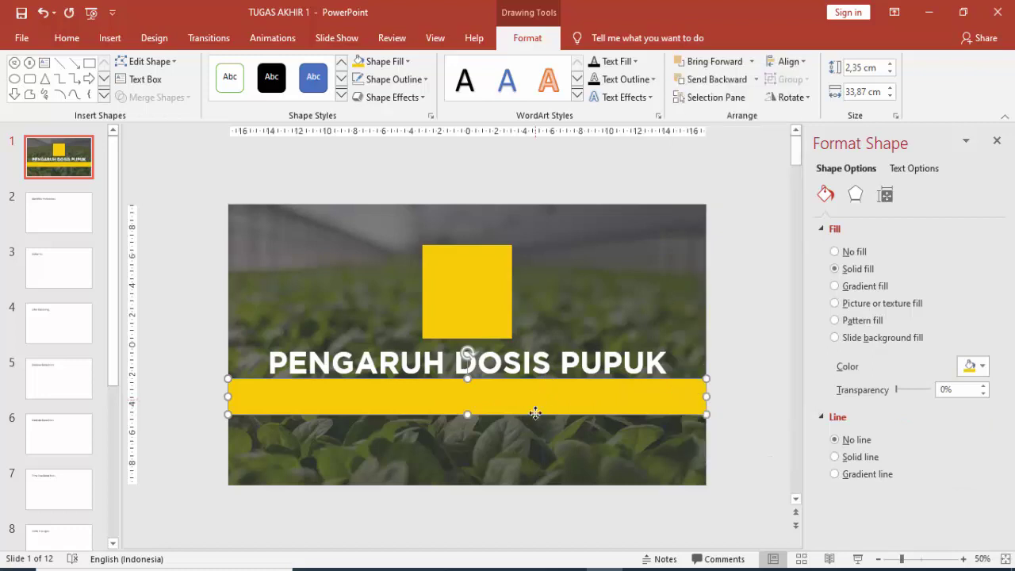
click(534, 381)
right_click(534, 381)
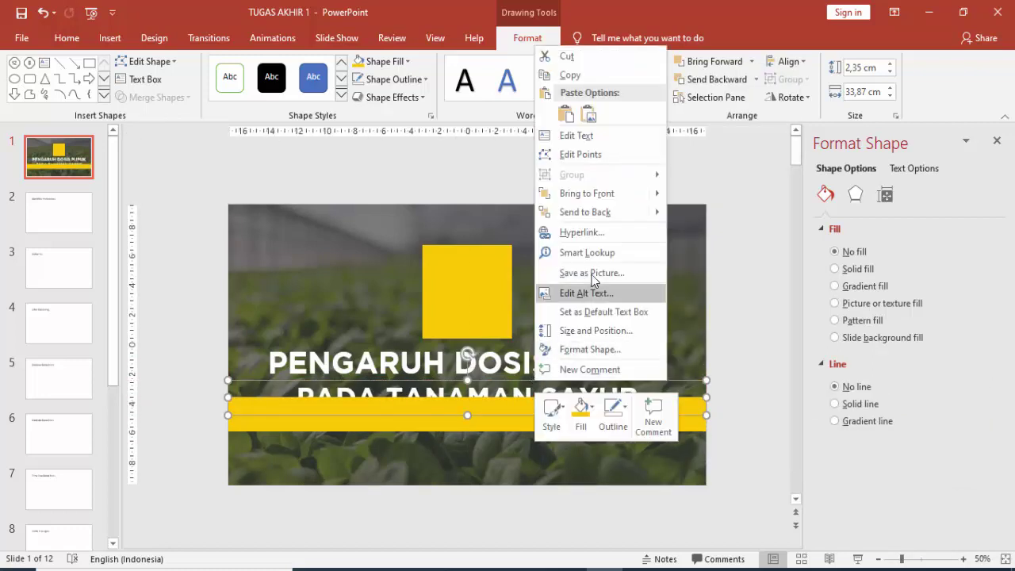
key(Escape)
drag(612, 425, 608, 407)
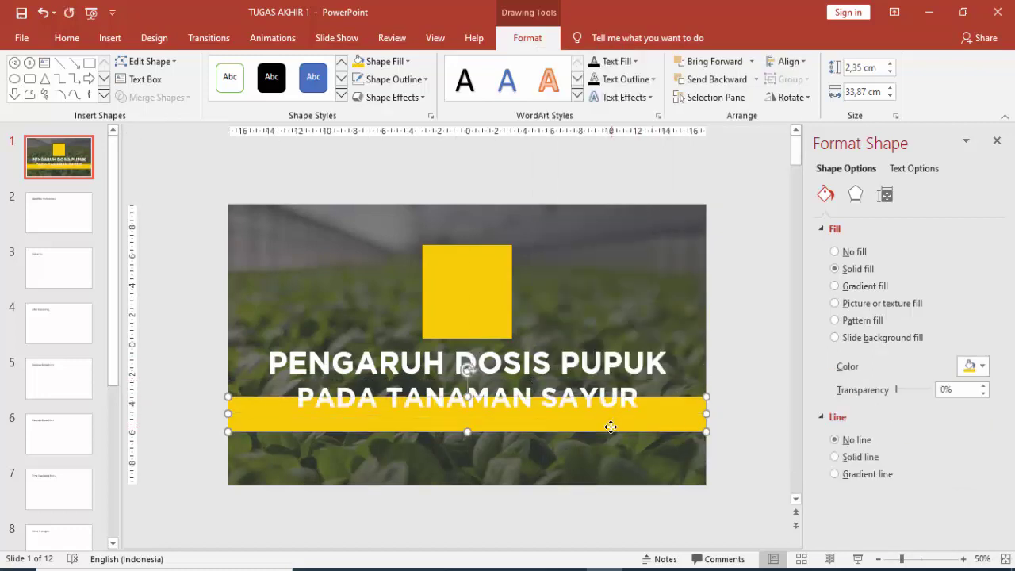
click(736, 328)
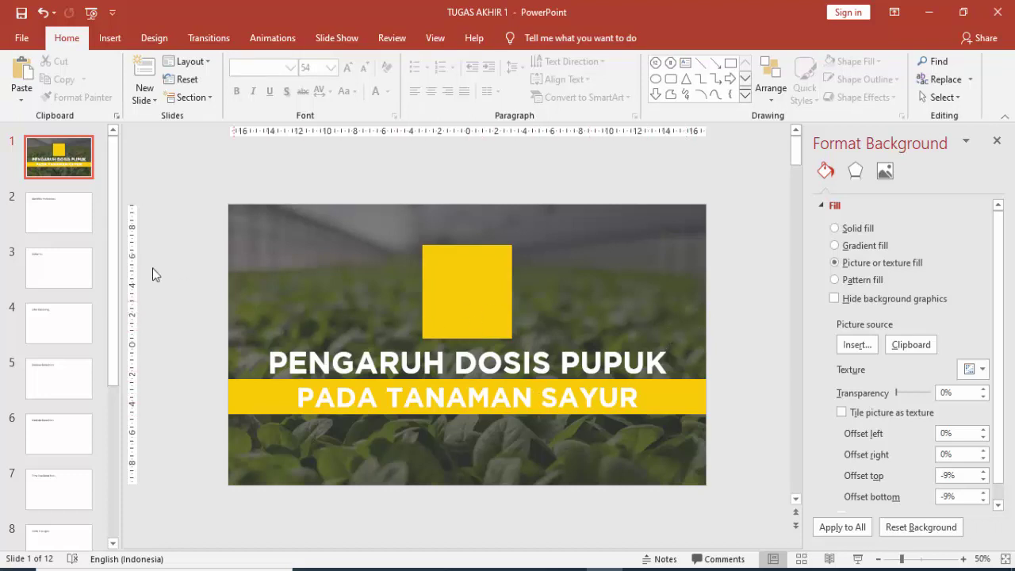
- On slide 2, Identitas mahasiswa, draw a tall rectangle down the left side
click(61, 210)
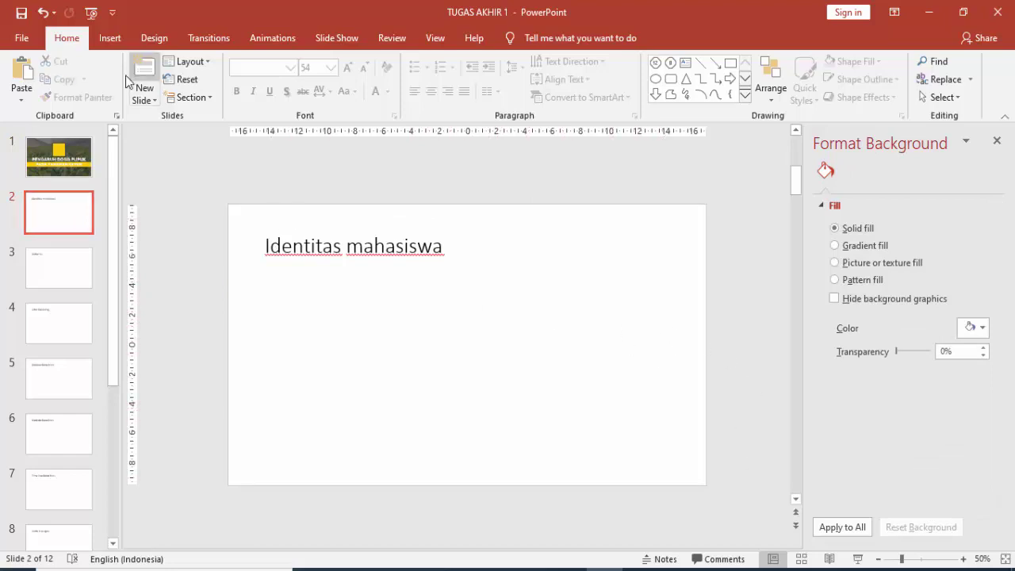
click(109, 38)
click(238, 79)
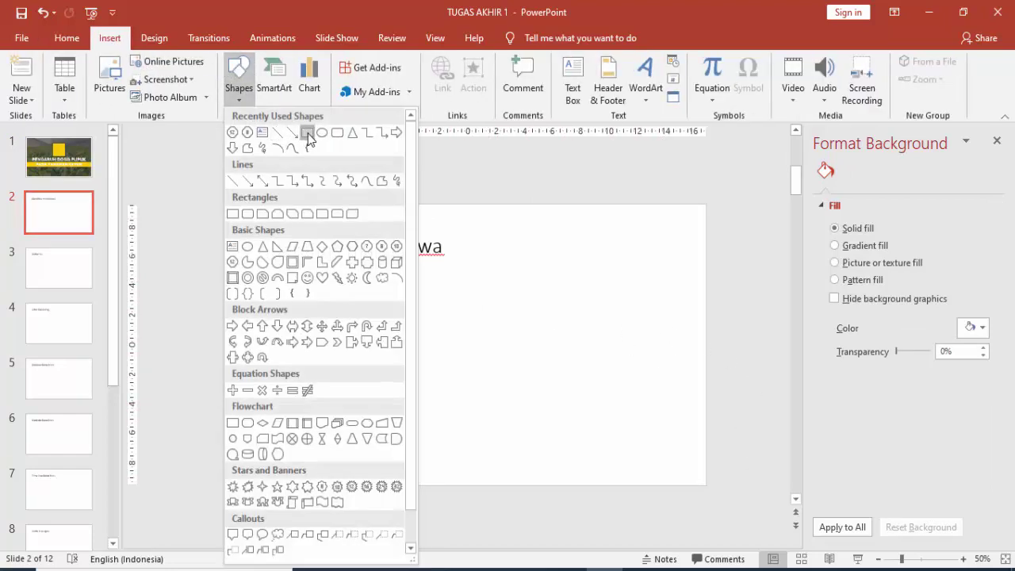
click(308, 132)
drag(228, 204, 386, 485)
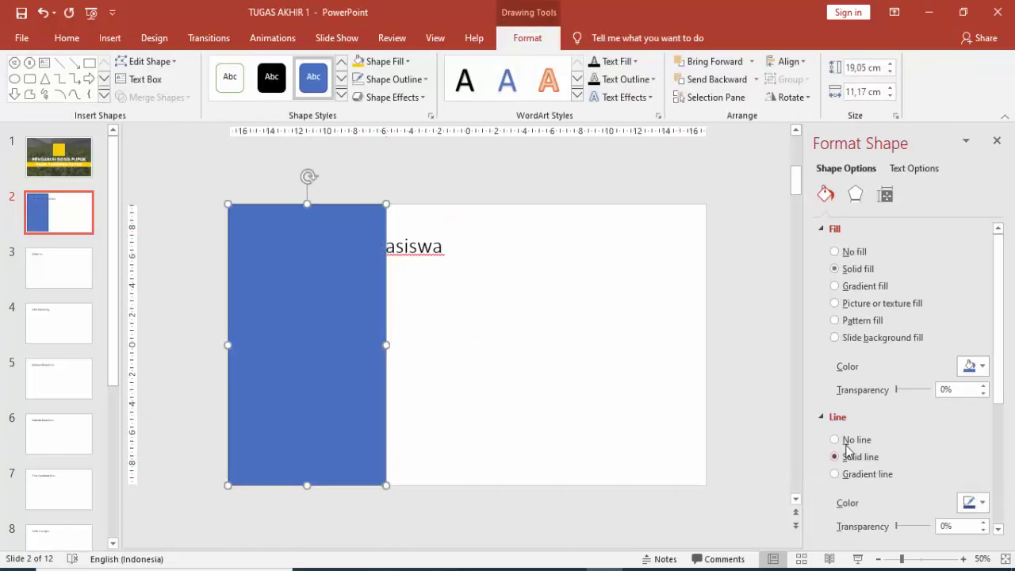
- Remove the rectangle's outline, send it behind the title, and fill it yellow
click(850, 439)
right_click(346, 349)
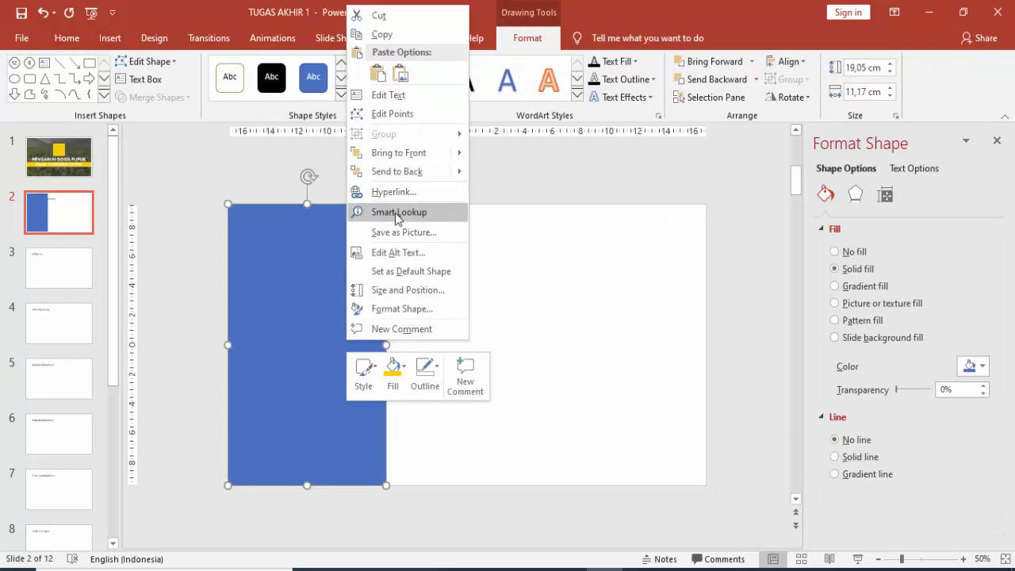
click(378, 74)
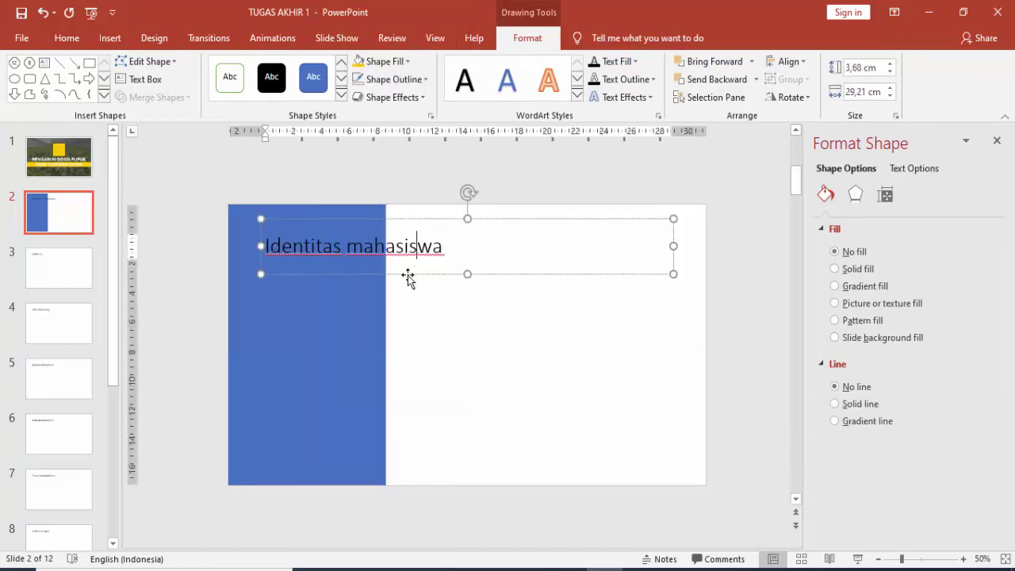
click(356, 310)
click(970, 365)
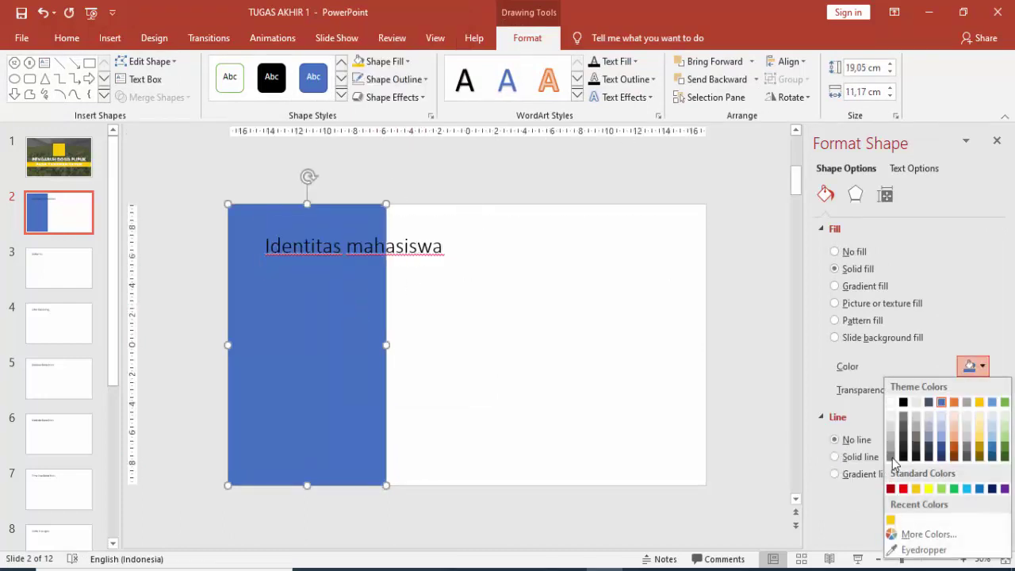
click(890, 519)
click(536, 387)
click(110, 38)
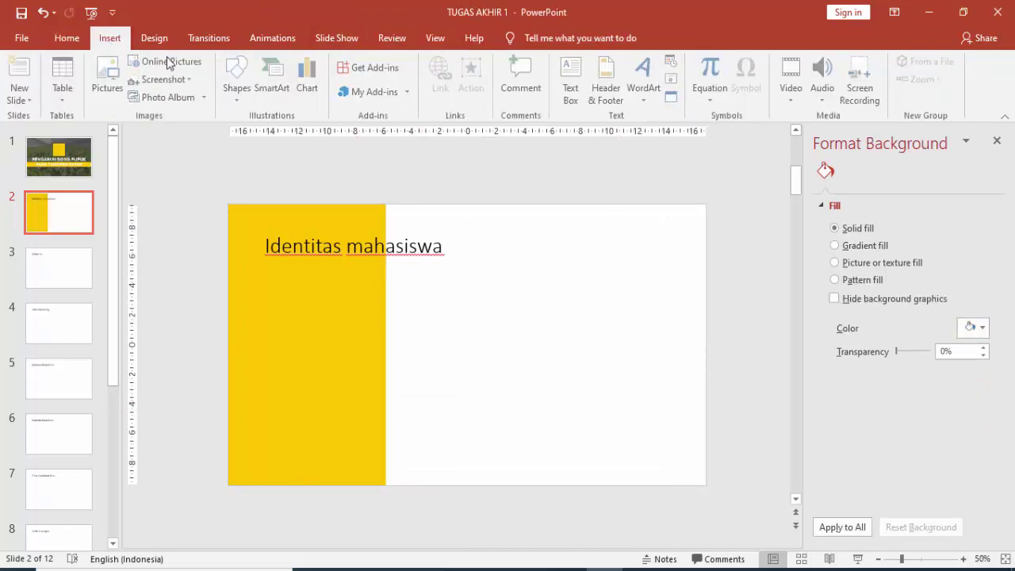
- Draw an outline-free square overlapping the yellow panel on slide 2
click(236, 79)
click(300, 131)
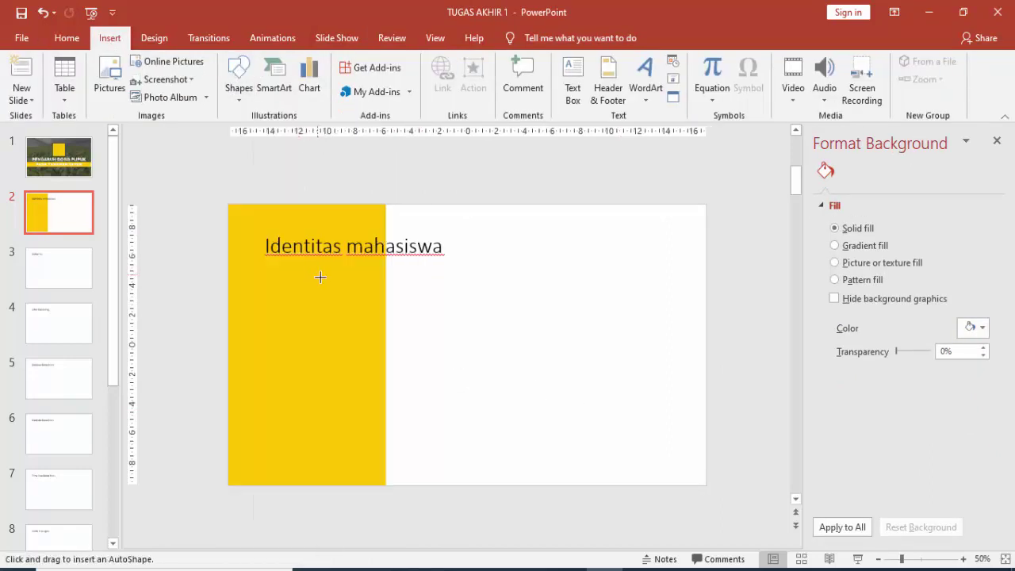
drag(330, 284, 473, 403)
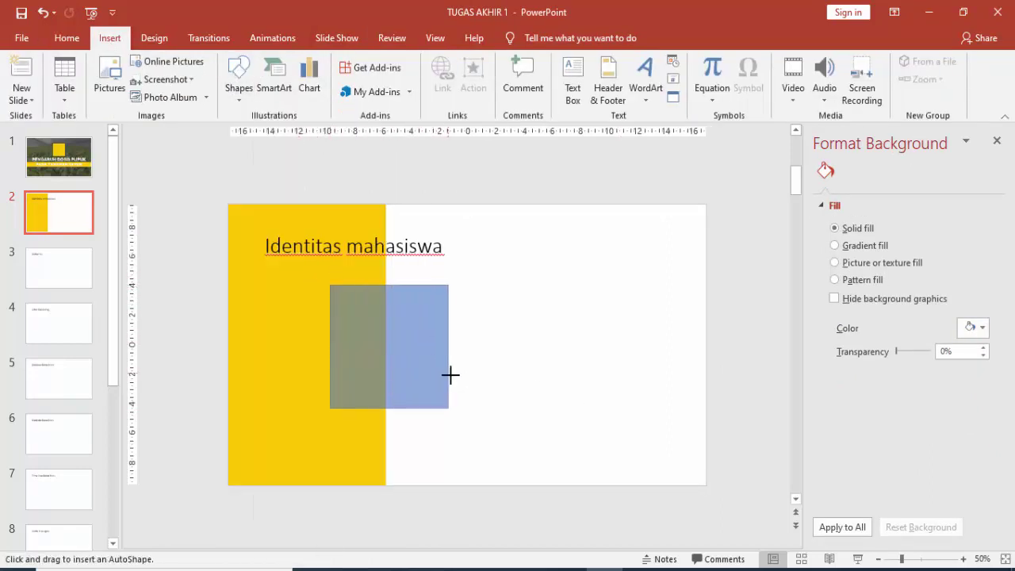
mouse_move(329, 285)
mouse_down()
mouse_move(473, 404)
mouse_move(422, 375)
mouse_up()
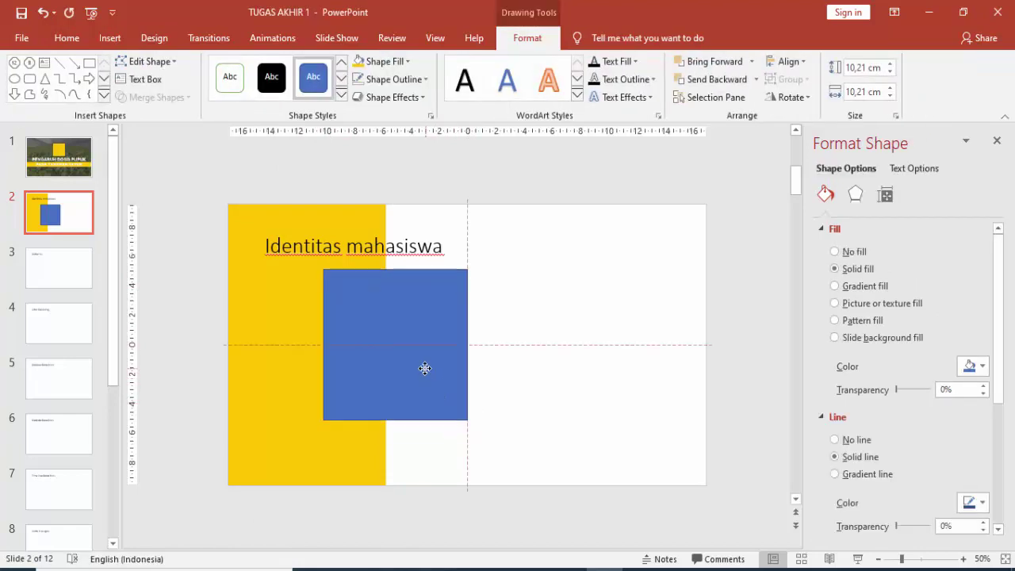
click(850, 441)
- Fill the square with the portrait photo from the COLLEGE folder
click(864, 303)
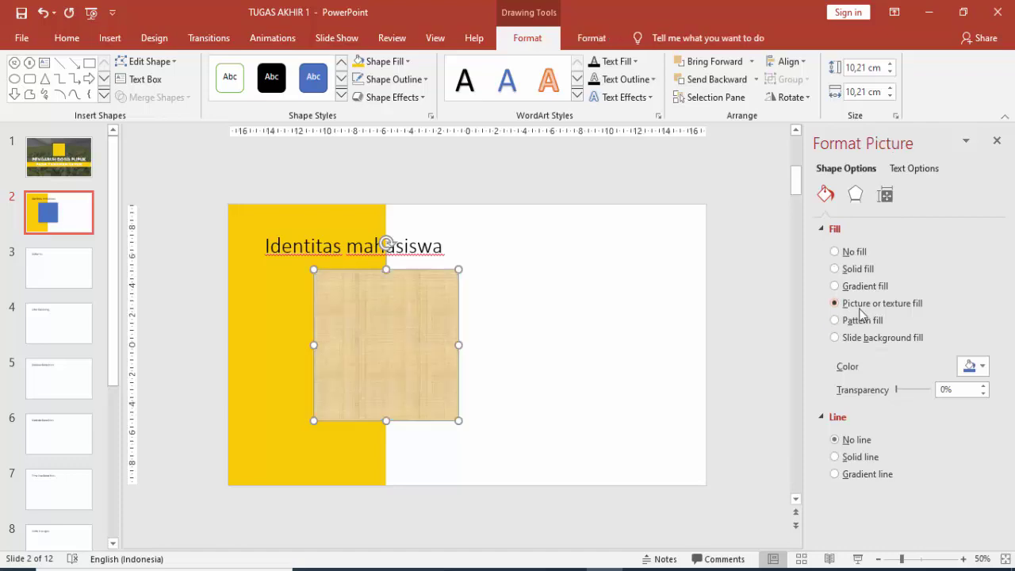
click(856, 383)
click(374, 205)
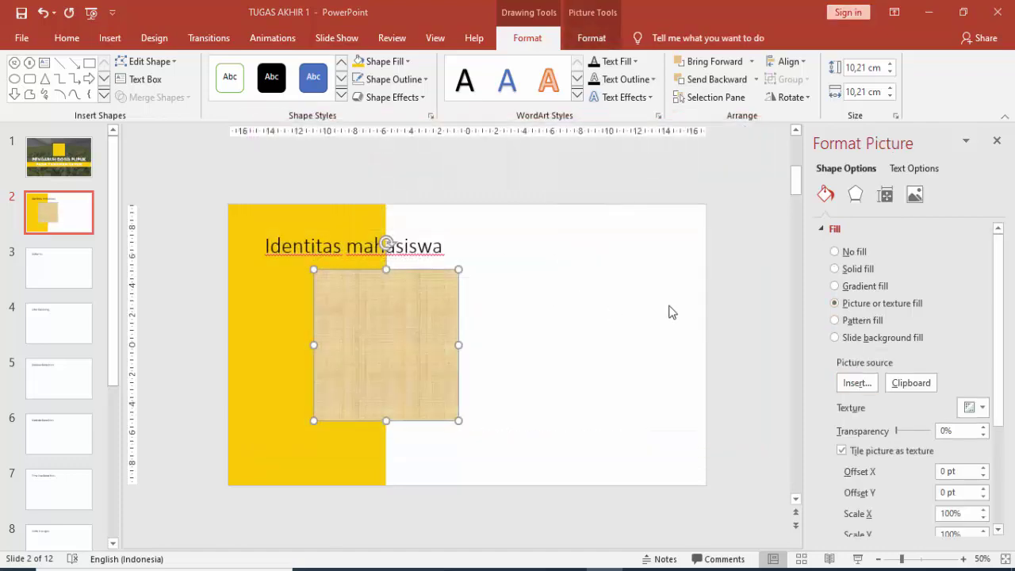
click(262, 118)
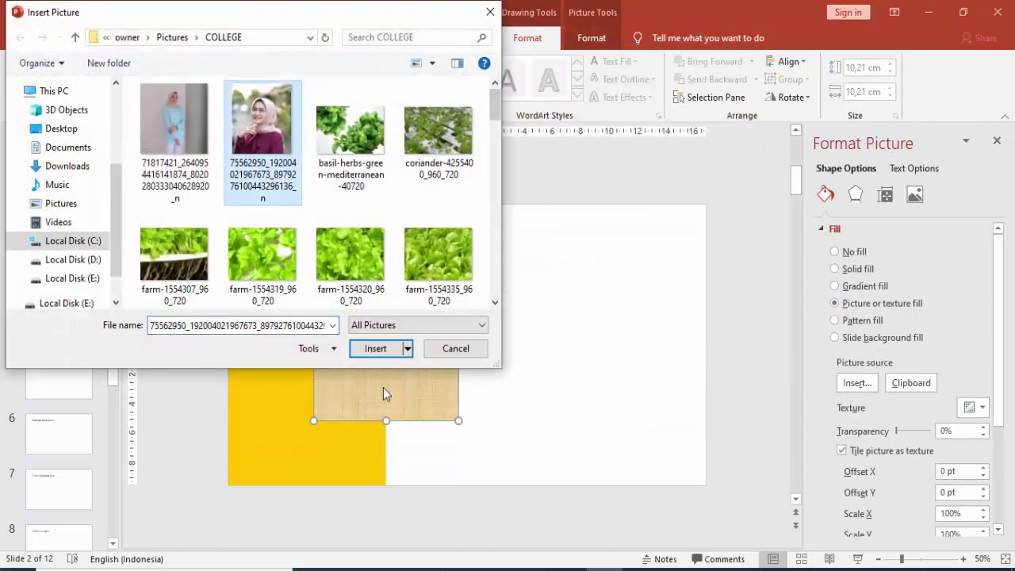
click(376, 349)
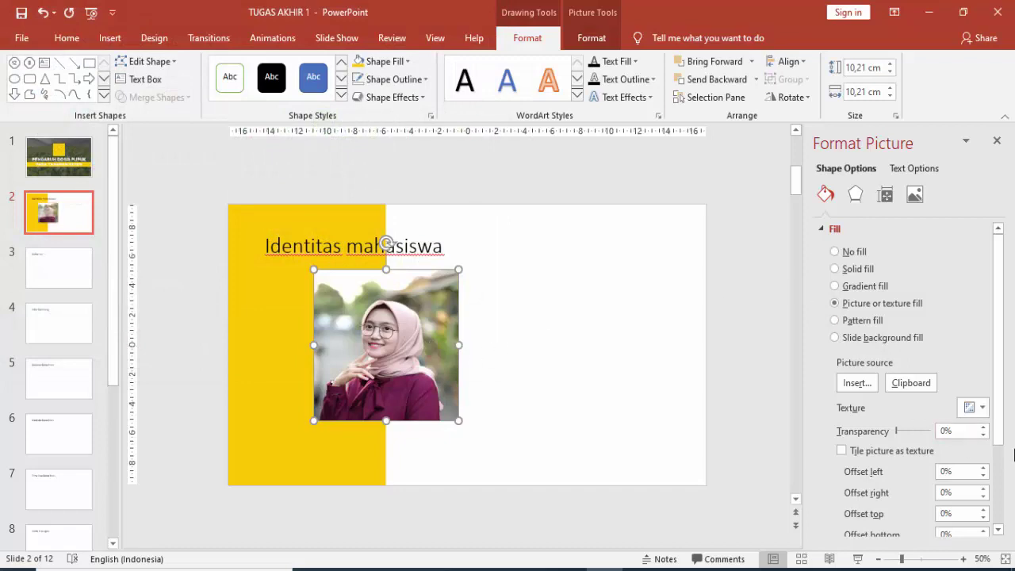
- Set the photo fill offsets to -16% top, -7% bottom, -9% right and -8% left
drag(1000, 346, 1000, 452)
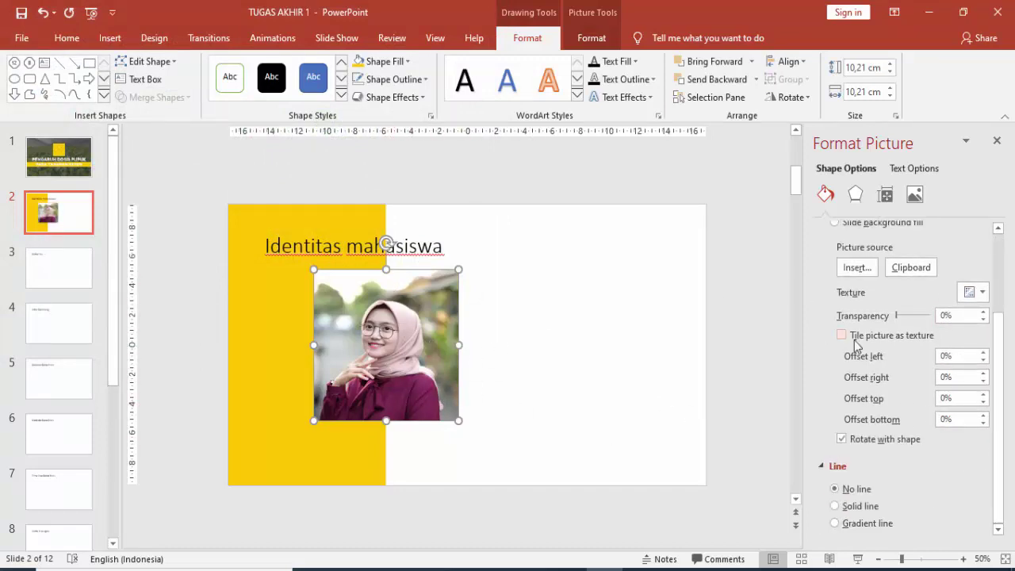
click(983, 402)
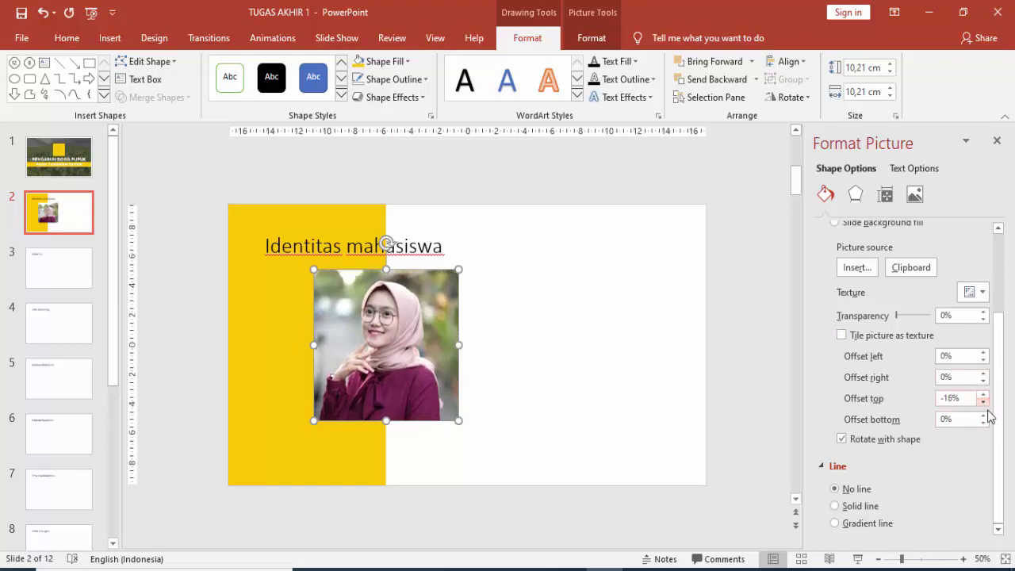
click(983, 422)
click(983, 422)
click(983, 422)
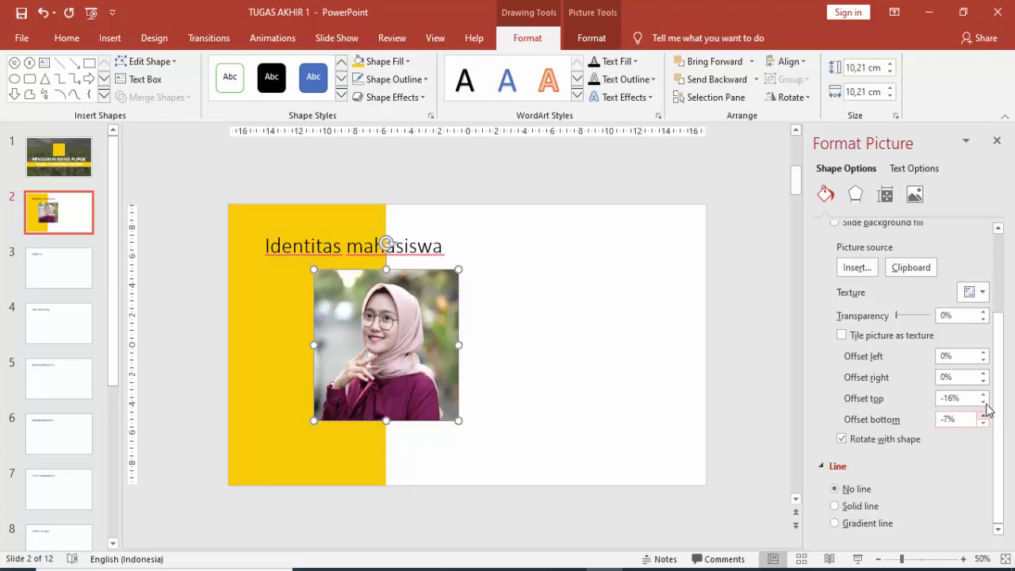
click(983, 380)
click(983, 380)
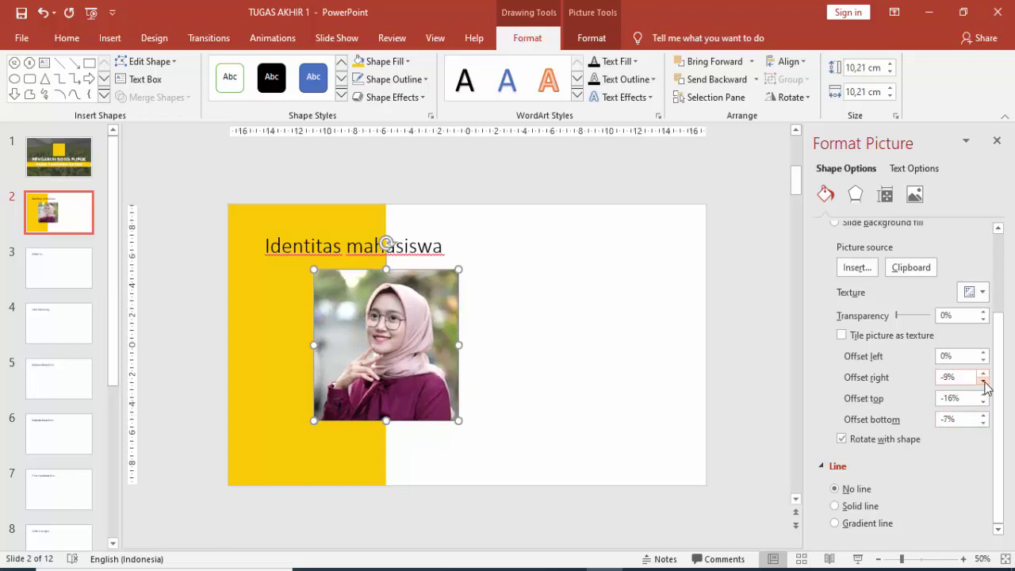
click(982, 360)
click(983, 359)
click(983, 359)
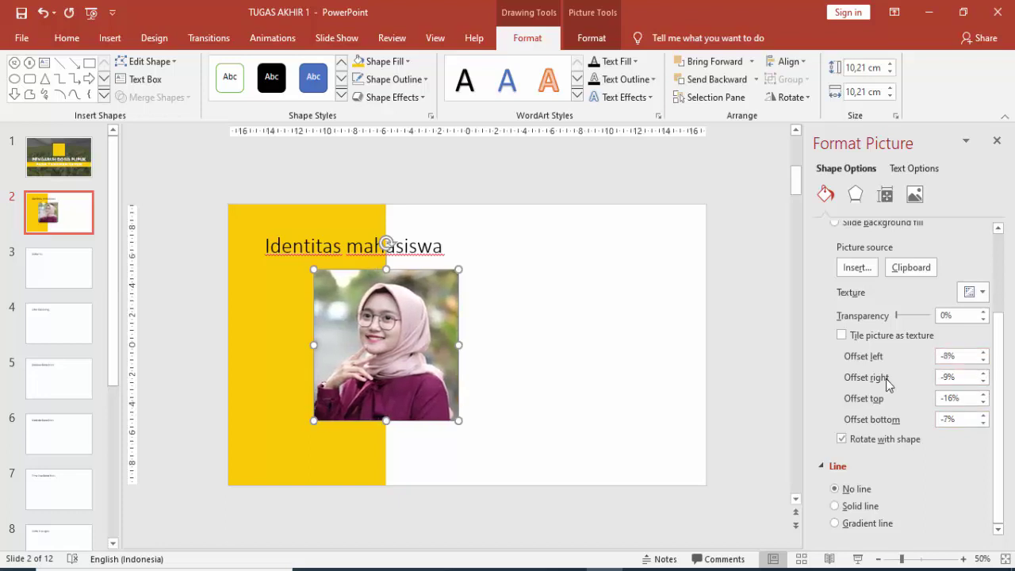
click(568, 357)
click(411, 256)
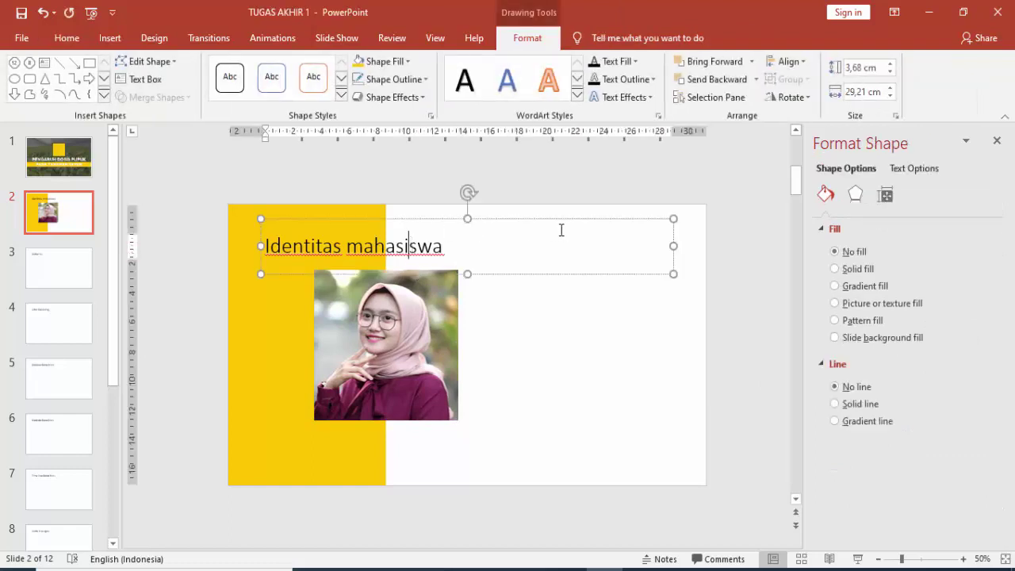
- Set the title font to Gotham Bold and retype it as IDENTITAS MAHASISWA
click(66, 38)
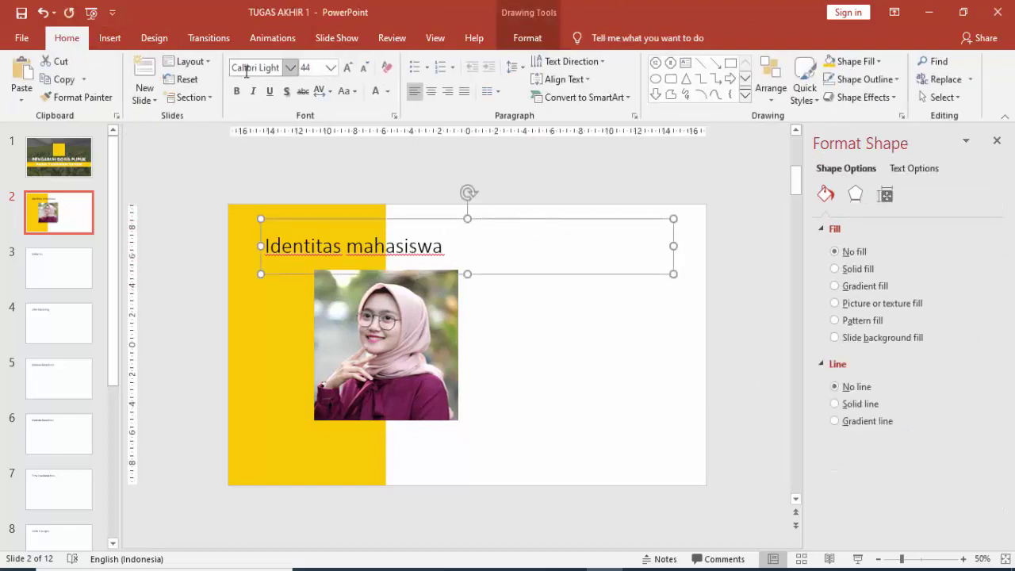
click(255, 67)
text(Gotham Bol)
key(Return)
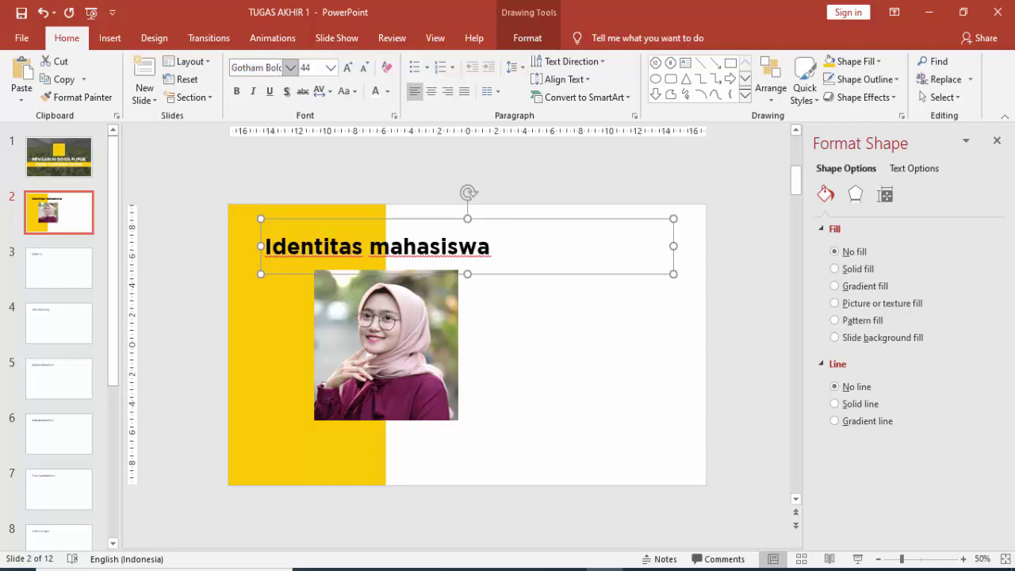
click(314, 242)
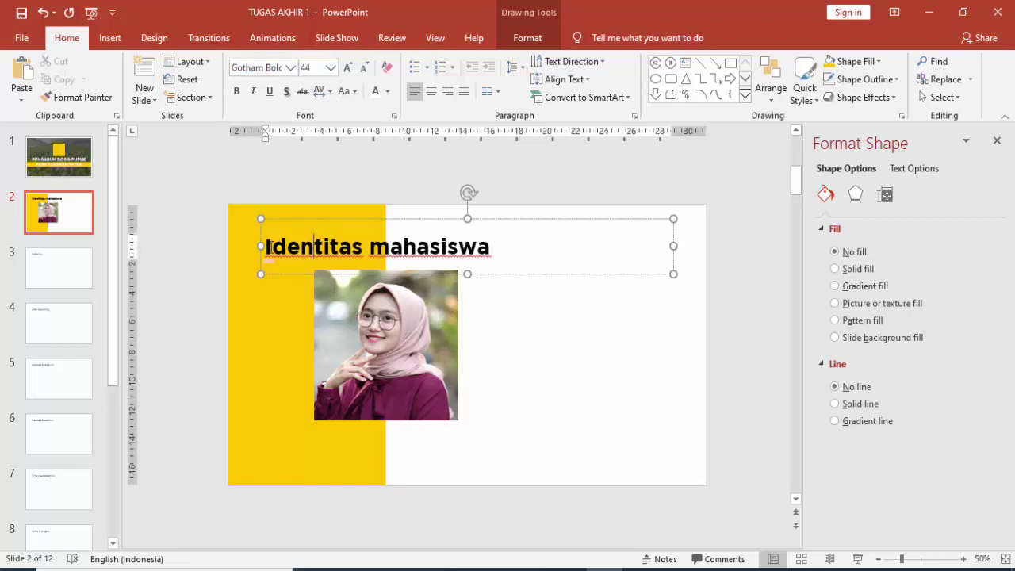
triple_click(448, 248)
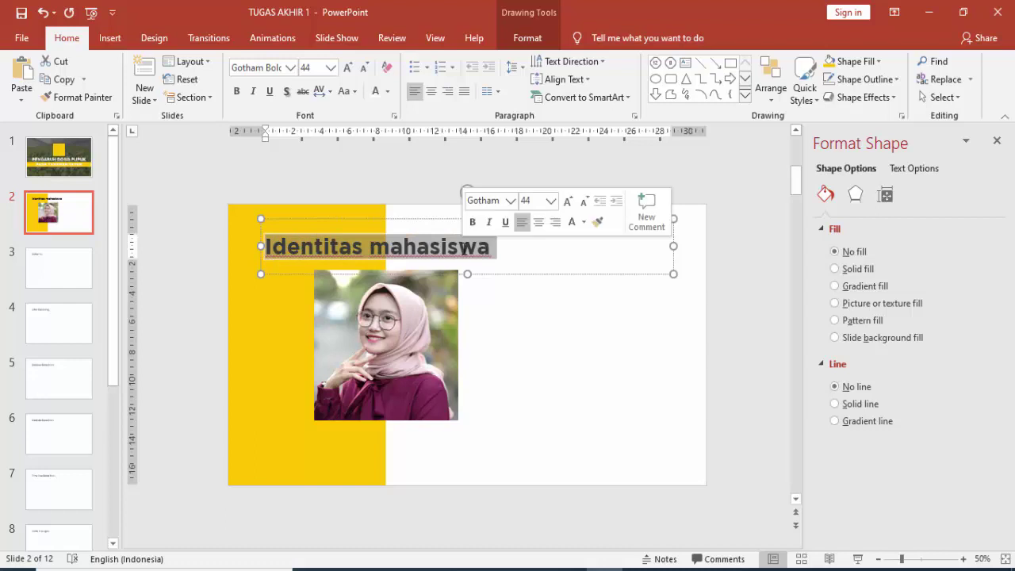
key(BackSpace)
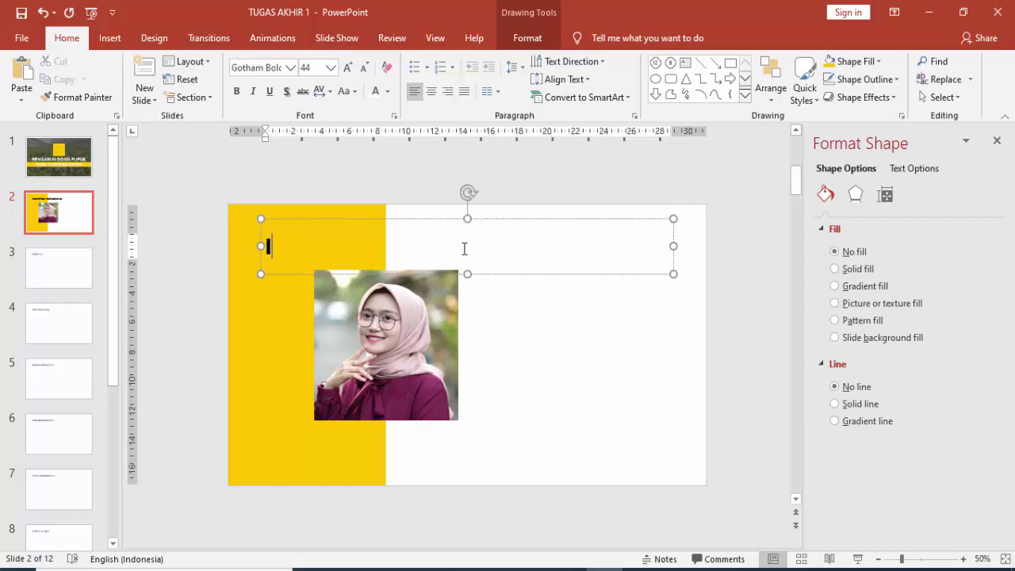
text(IDENTIT)
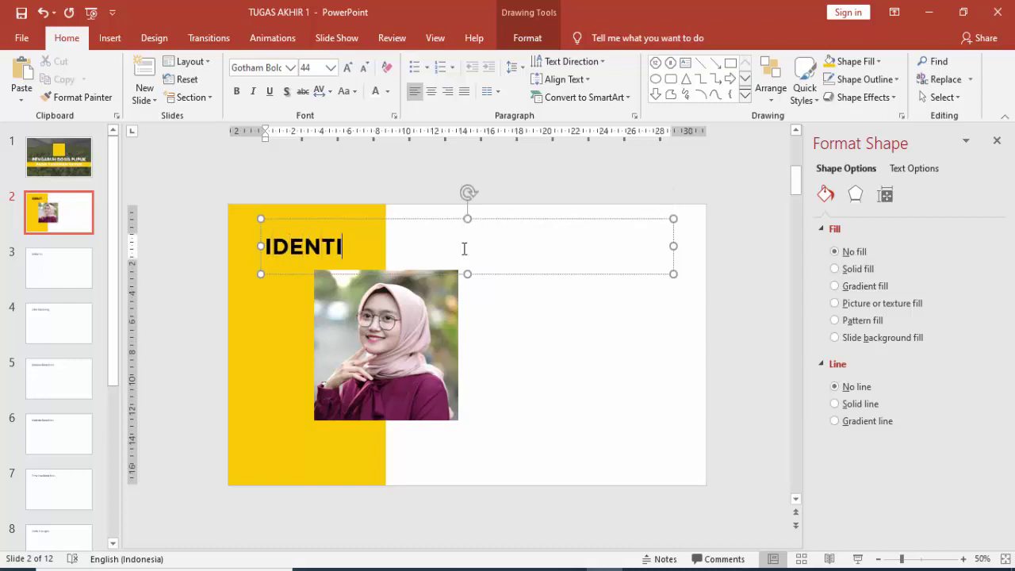
text(AS MAHA)
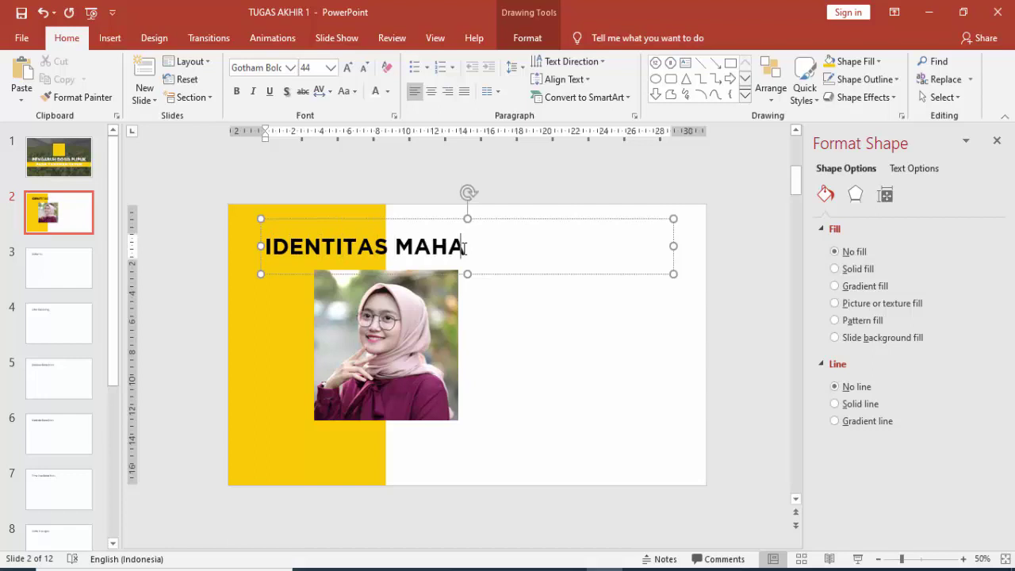
text(SISWA)
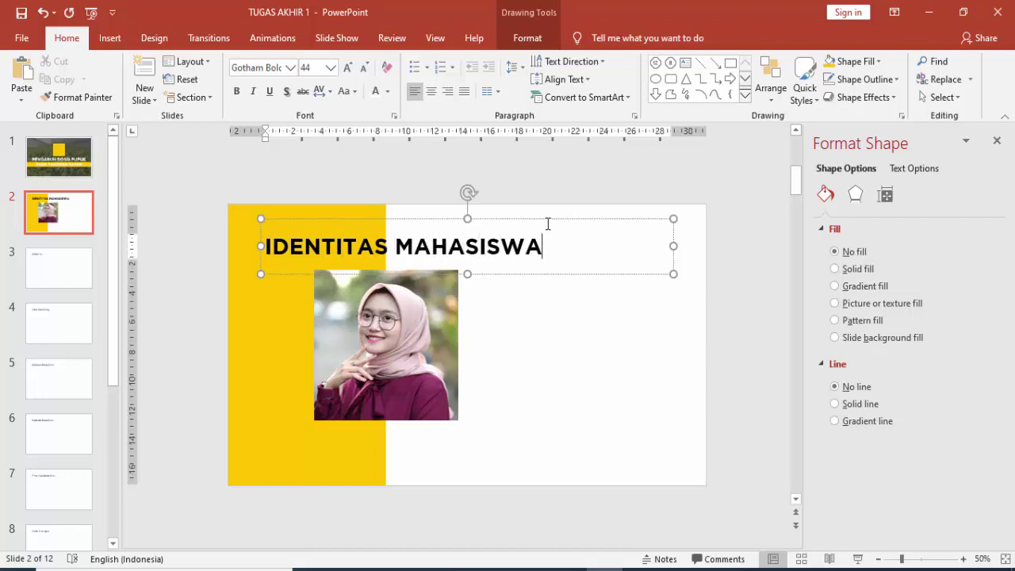
- Make the title 20 pt and shrink its box to one narrow line, undoing an accidental tilt
click(545, 220)
click(329, 68)
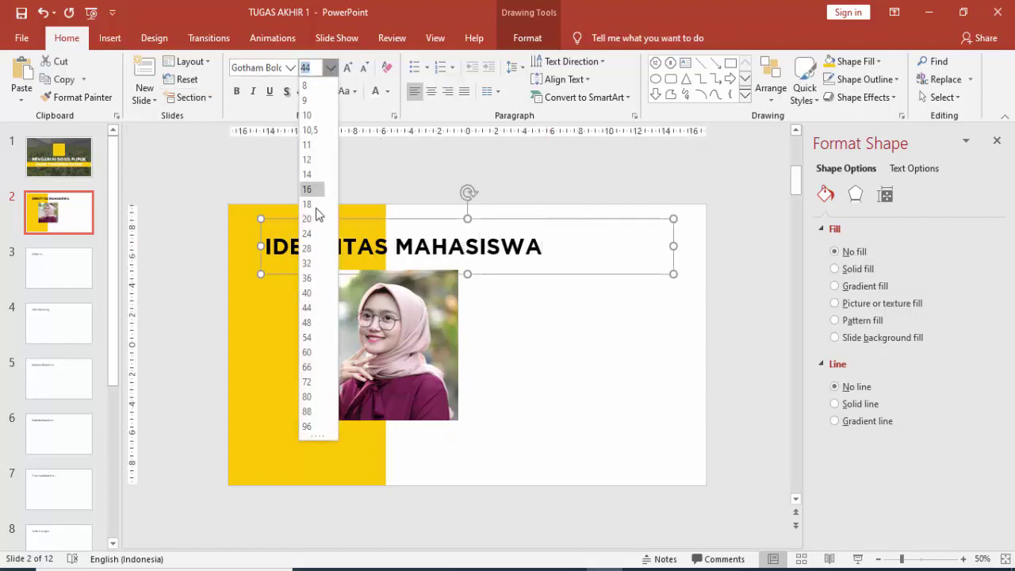
click(312, 222)
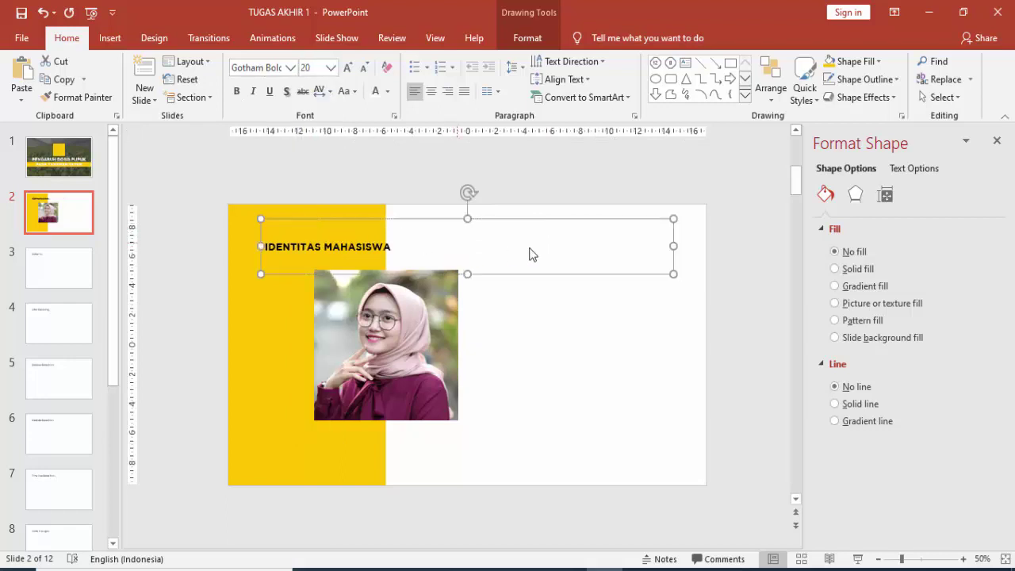
drag(470, 268, 467, 249)
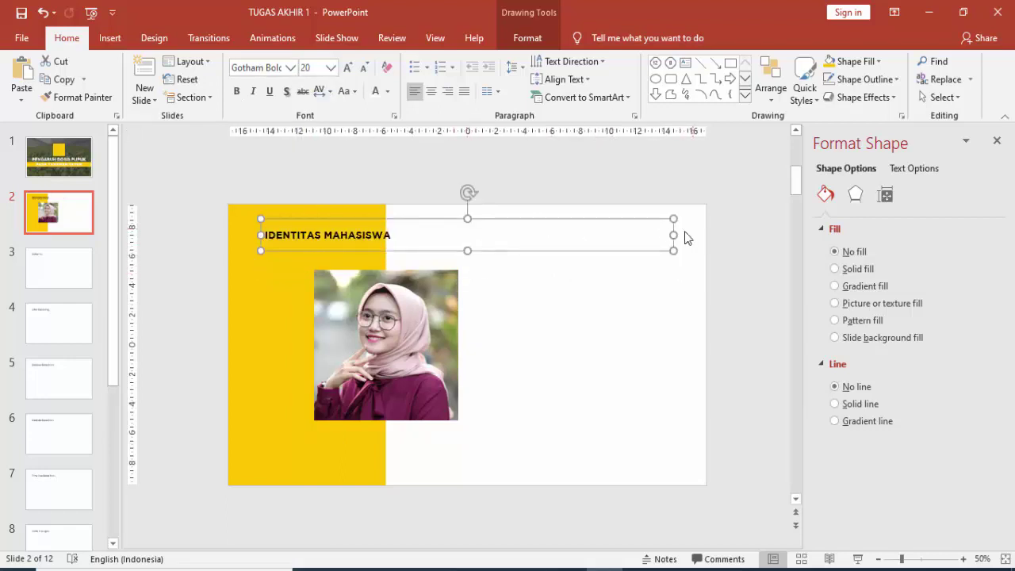
drag(670, 234, 403, 235)
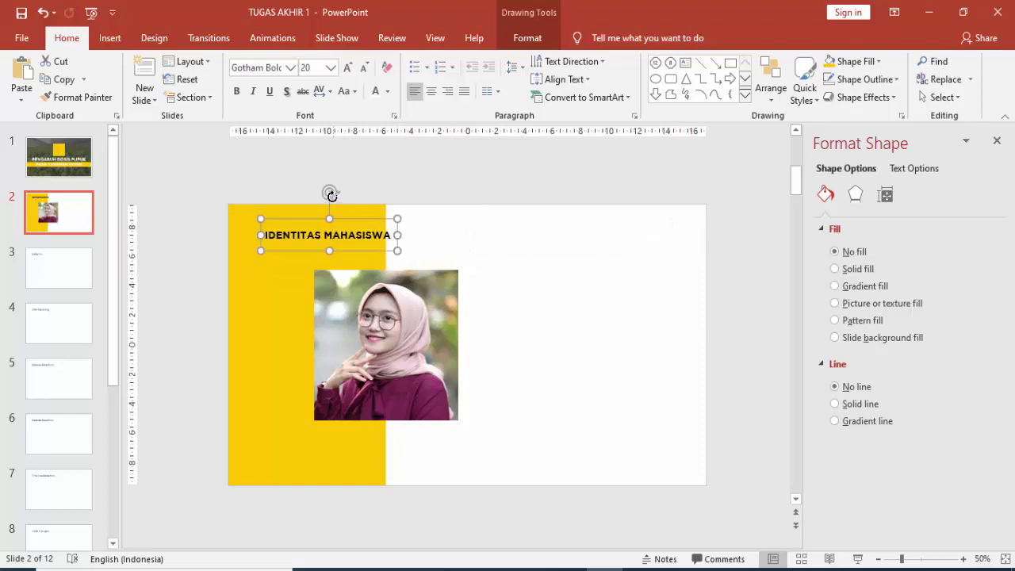
mouse_move(331, 195)
mouse_down()
mouse_move(288, 218)
mouse_move(290, 235)
mouse_up()
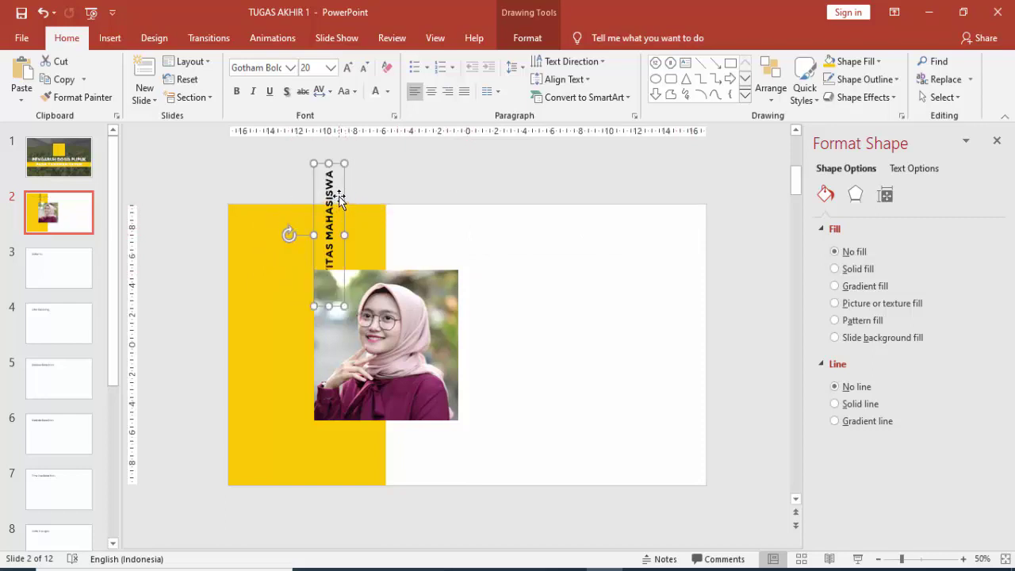
key(ctrl+z)
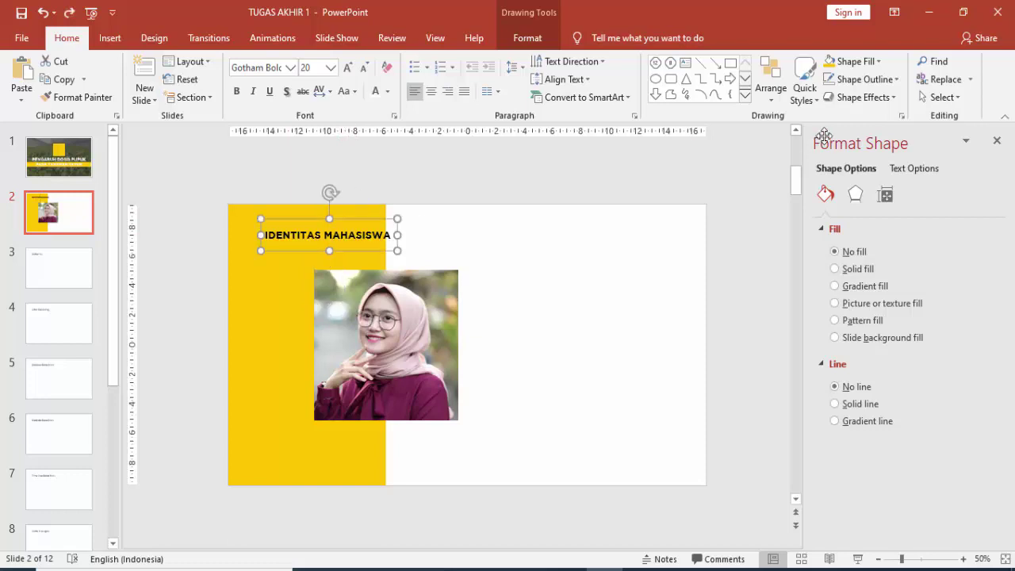
- Rotate the title Left 90° and move it along the photo's left edge
click(527, 37)
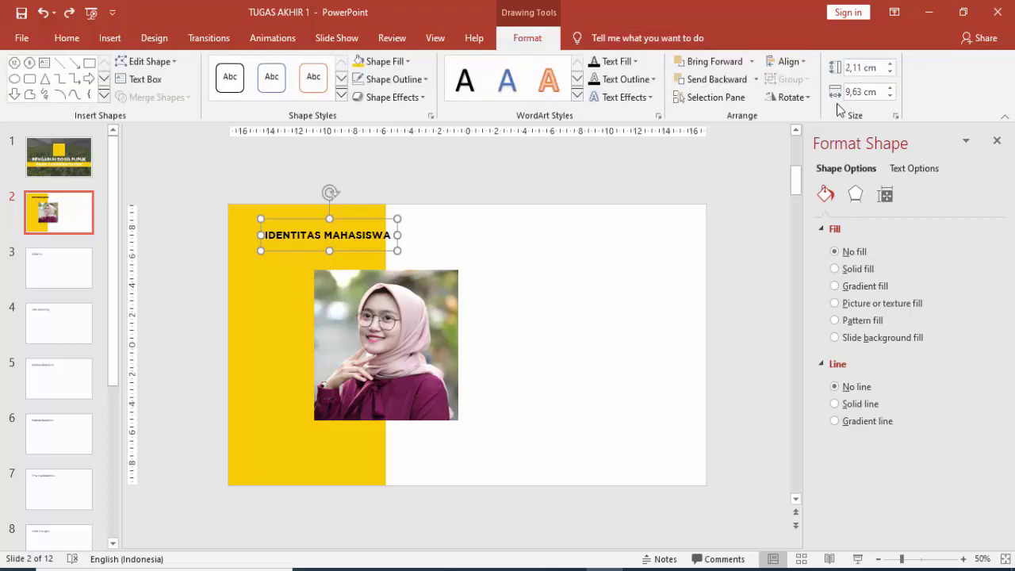
click(799, 98)
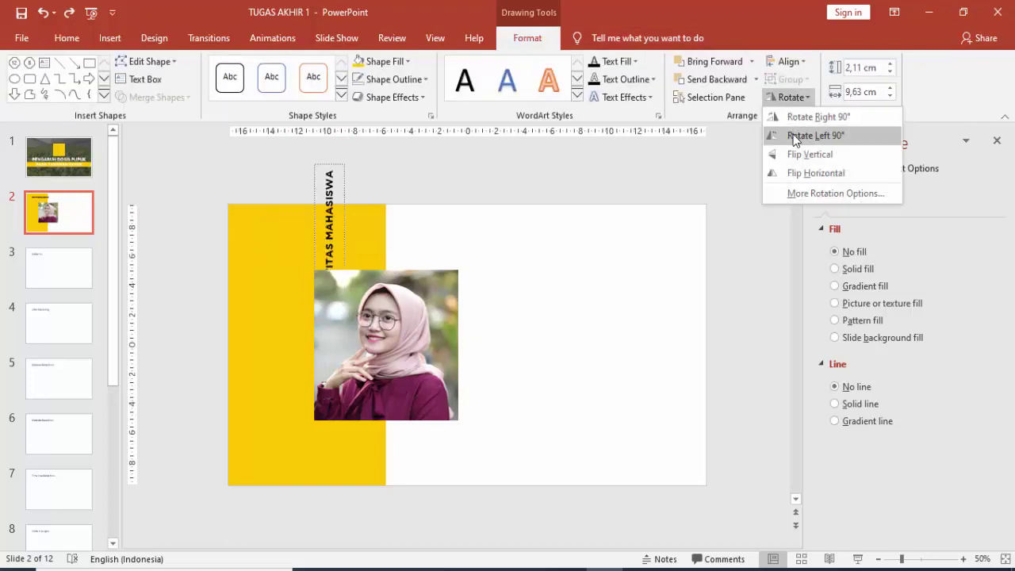
click(815, 136)
drag(319, 260, 314, 294)
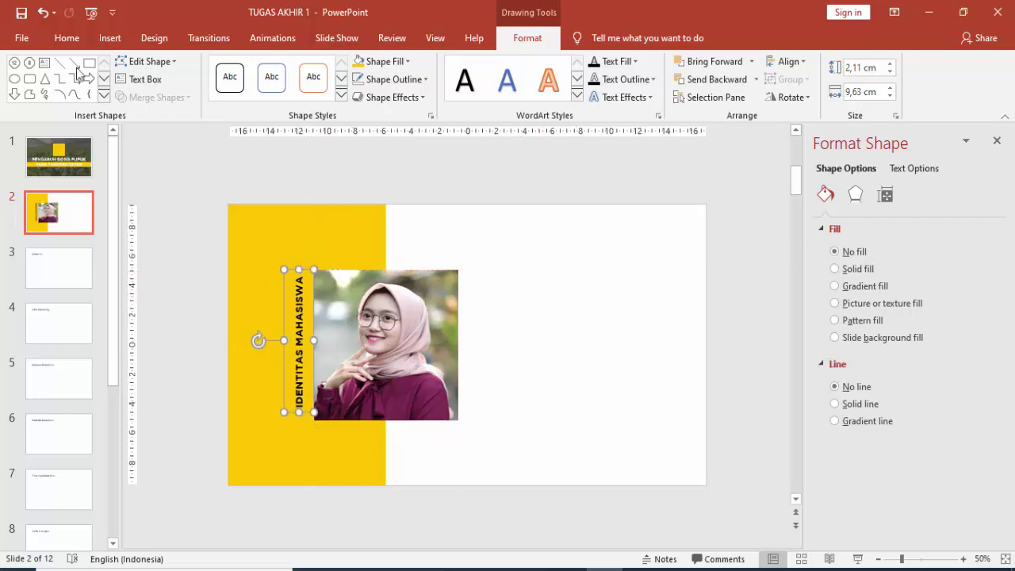
- Make the vertical IDENTITAS MAHASISWA text white
click(66, 37)
click(375, 92)
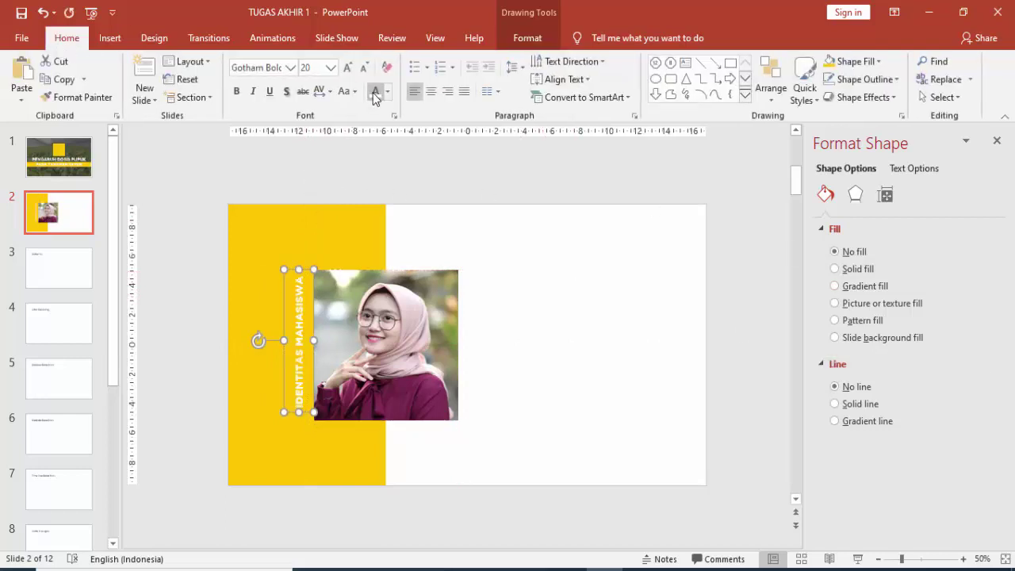
click(486, 262)
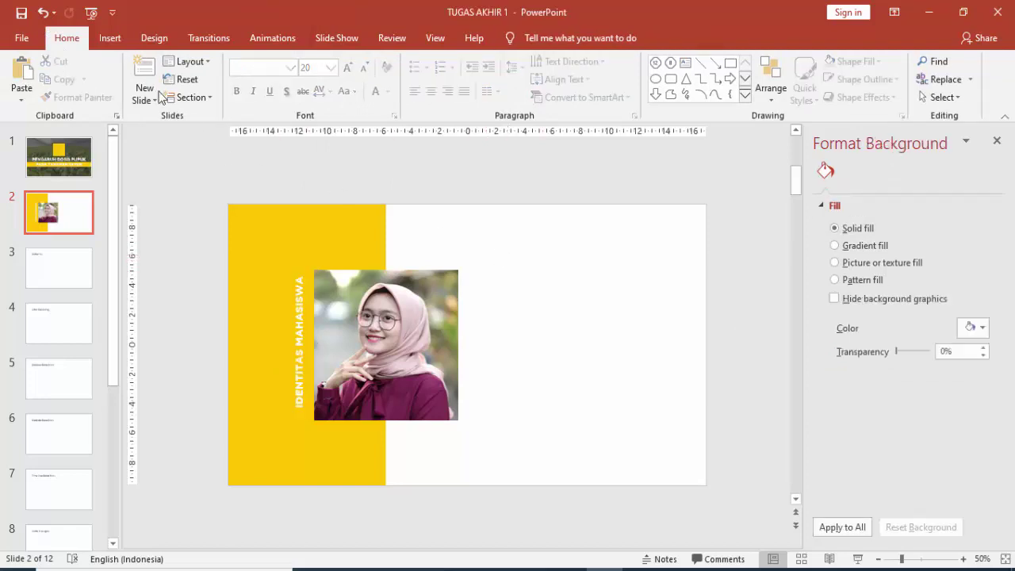
click(109, 38)
- Draw a new text box at the top right and enter the NAMA MAHASISWI heading
click(572, 87)
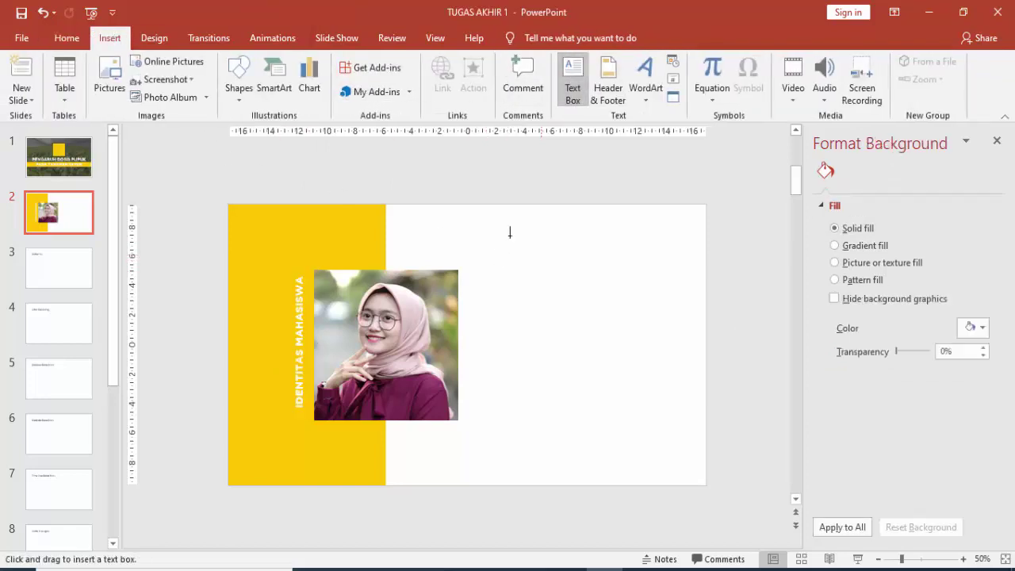
drag(472, 229, 663, 268)
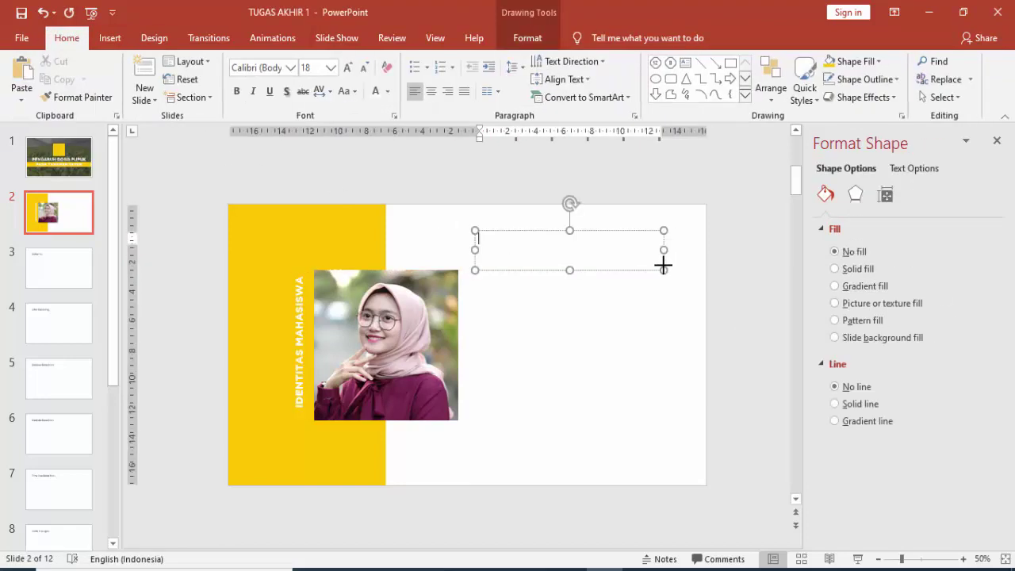
text(NAMA MAHASISWI)
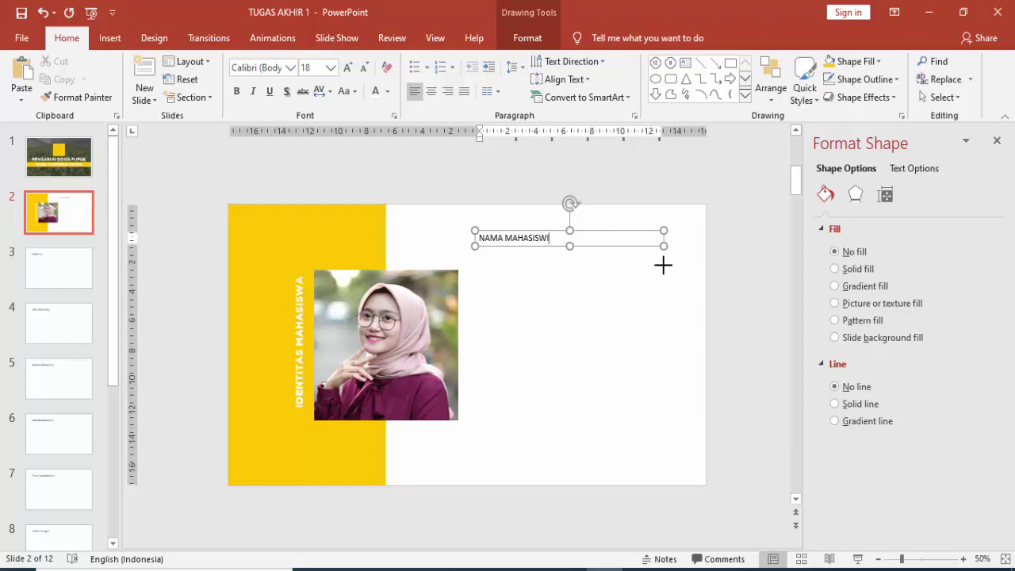
click(642, 231)
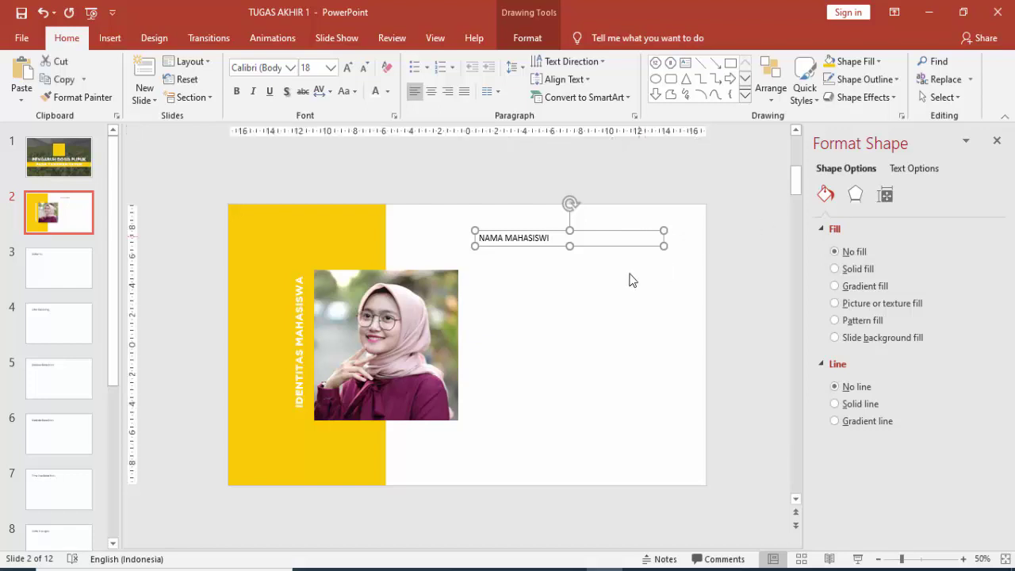
- Format NAMA MAHASISWI as Gotham Bold 32 pt and nudge it slightly lower
click(290, 68)
click(292, 161)
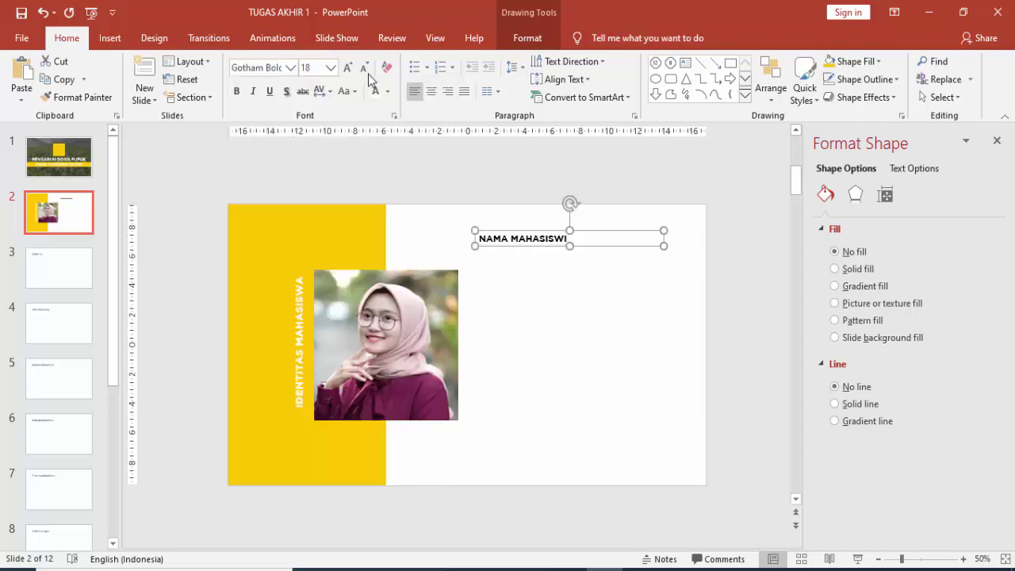
click(333, 67)
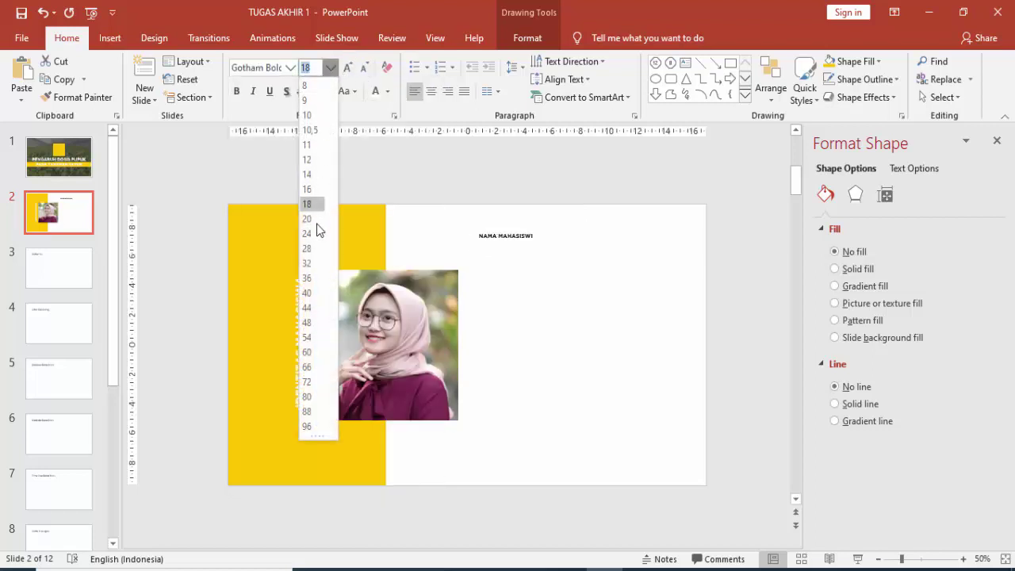
click(308, 264)
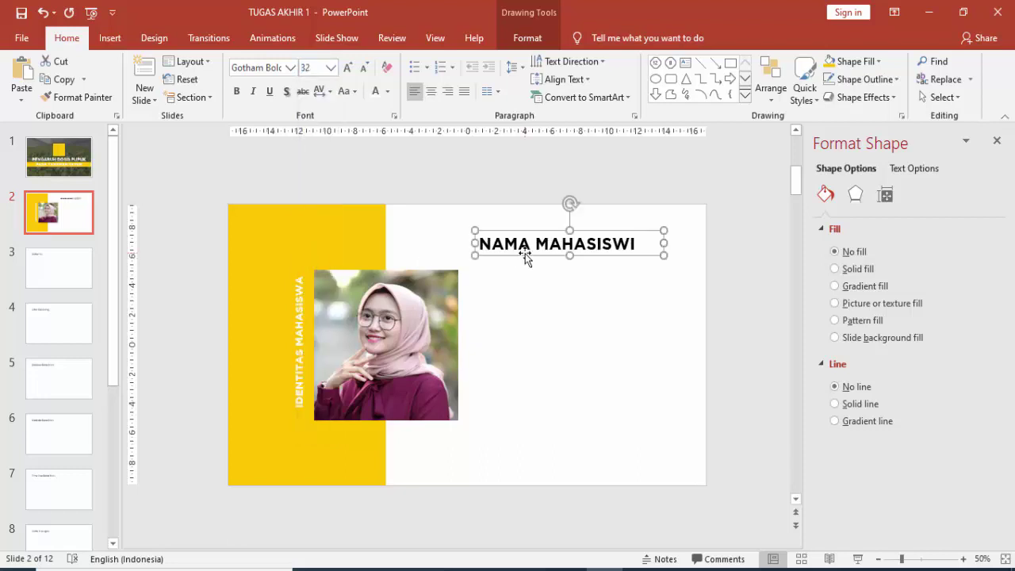
drag(525, 263, 525, 256)
click(571, 288)
- Draw a text box under the heading and fill it with =rand() sample paragraphs
click(109, 38)
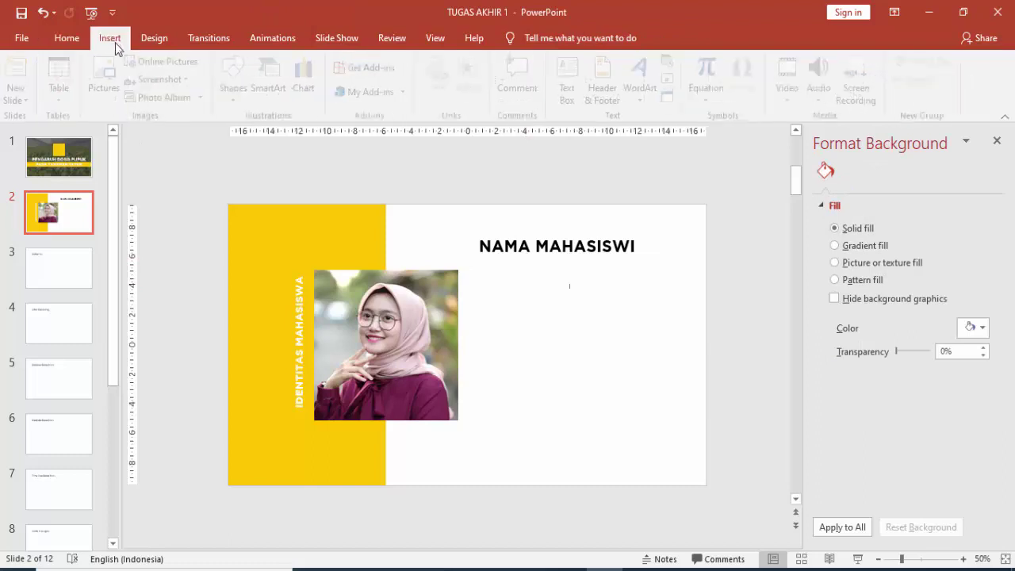
click(572, 87)
drag(482, 270, 669, 448)
text(=rand)
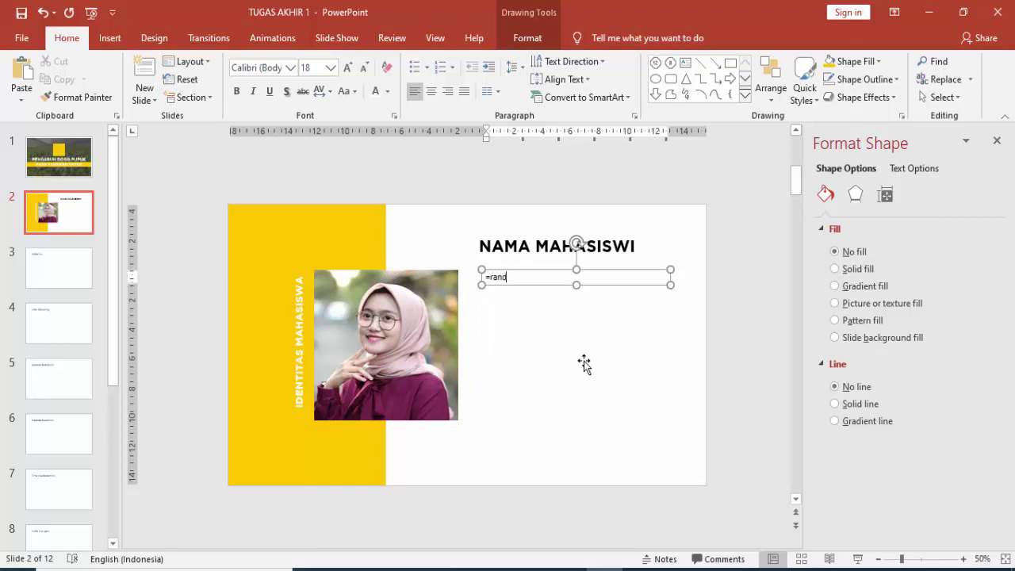
text(())
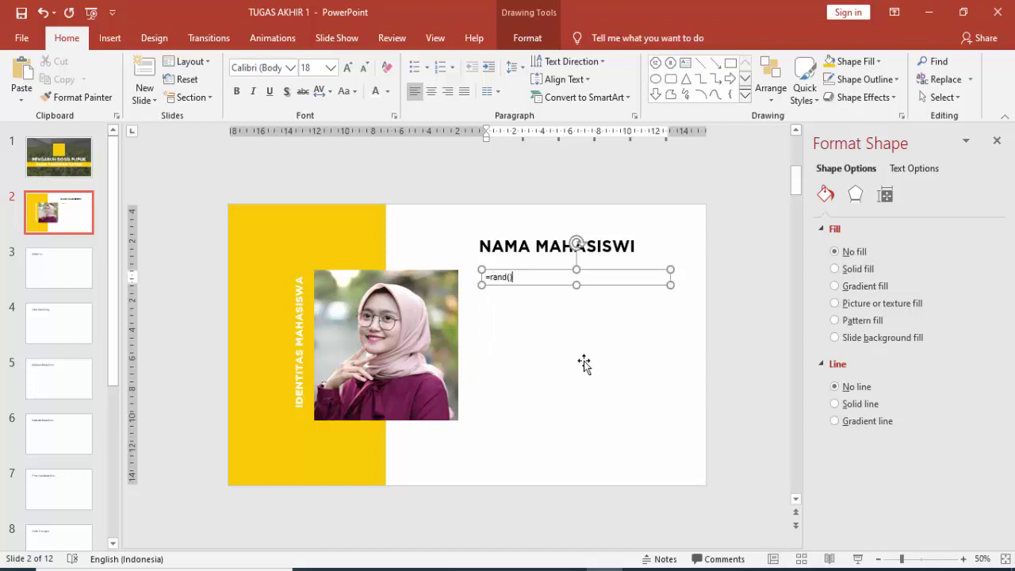
key(Return)
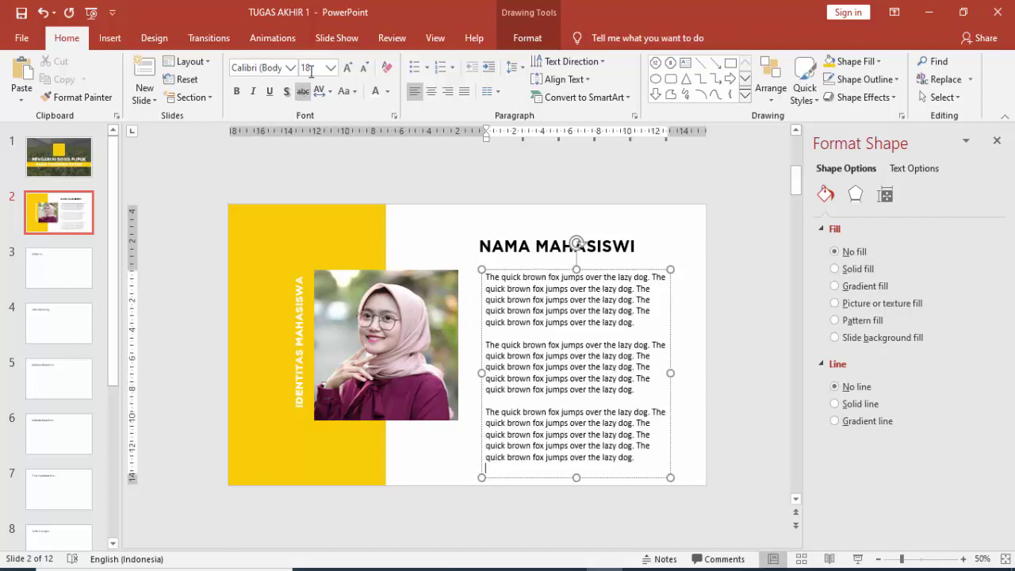
- Set the sample paragraphs to 14 pt in dark grey
click(331, 68)
click(316, 186)
key(ctrl+z)
click(539, 269)
click(331, 68)
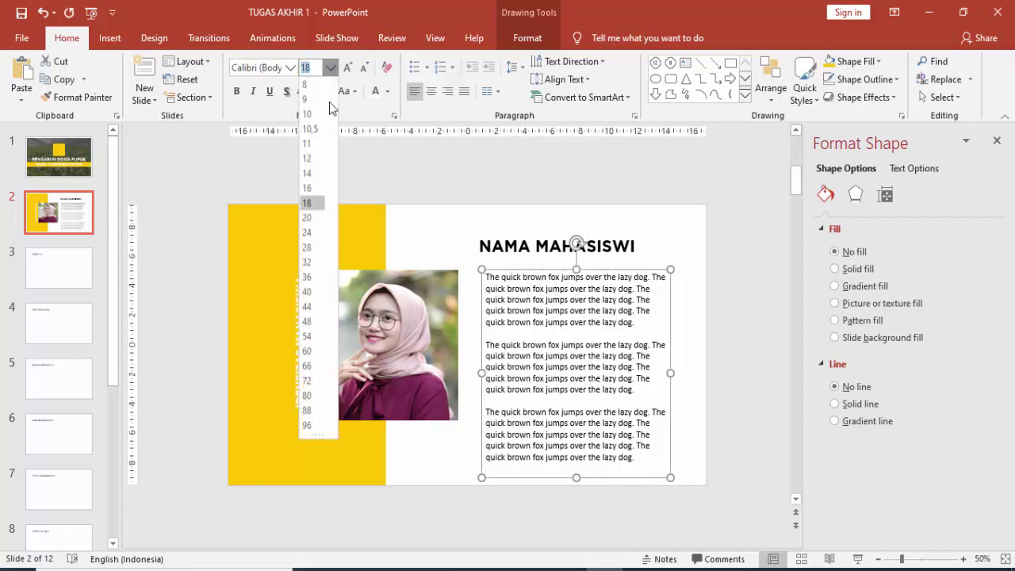
click(311, 174)
click(387, 93)
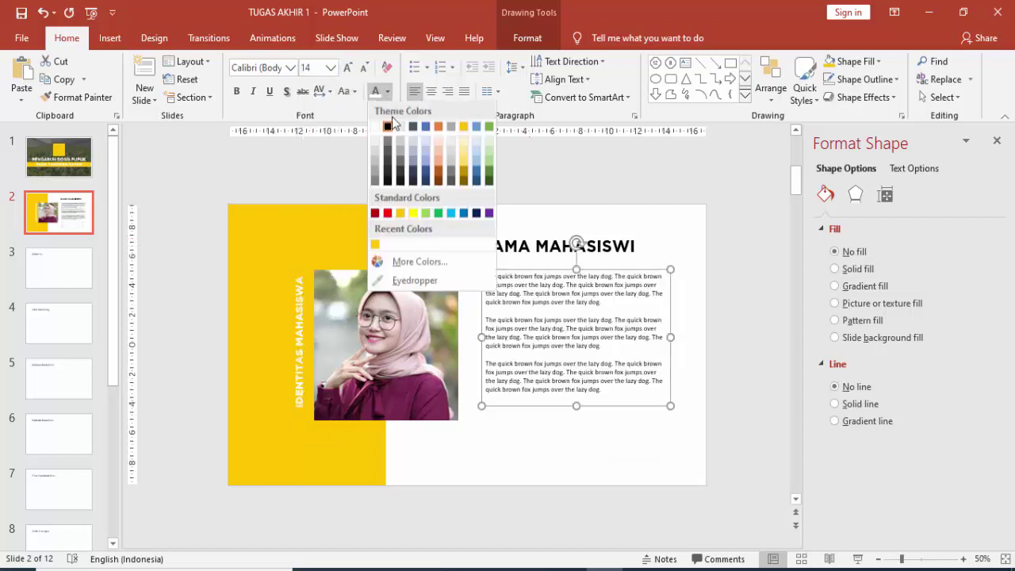
click(390, 153)
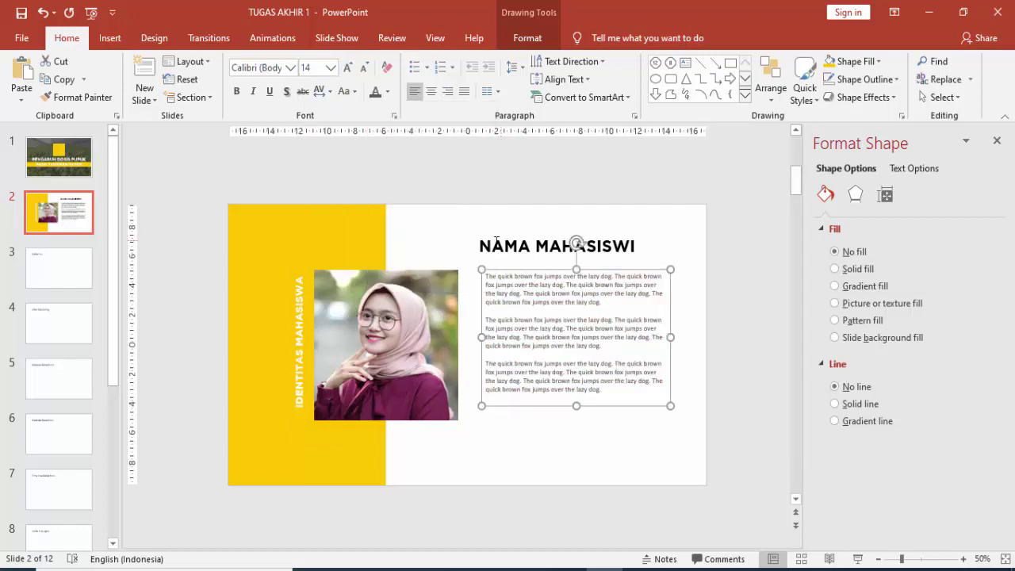
- Line the body text box up under the heading, then go to slide 3, Daftar Isi
drag(493, 271, 514, 283)
click(492, 245)
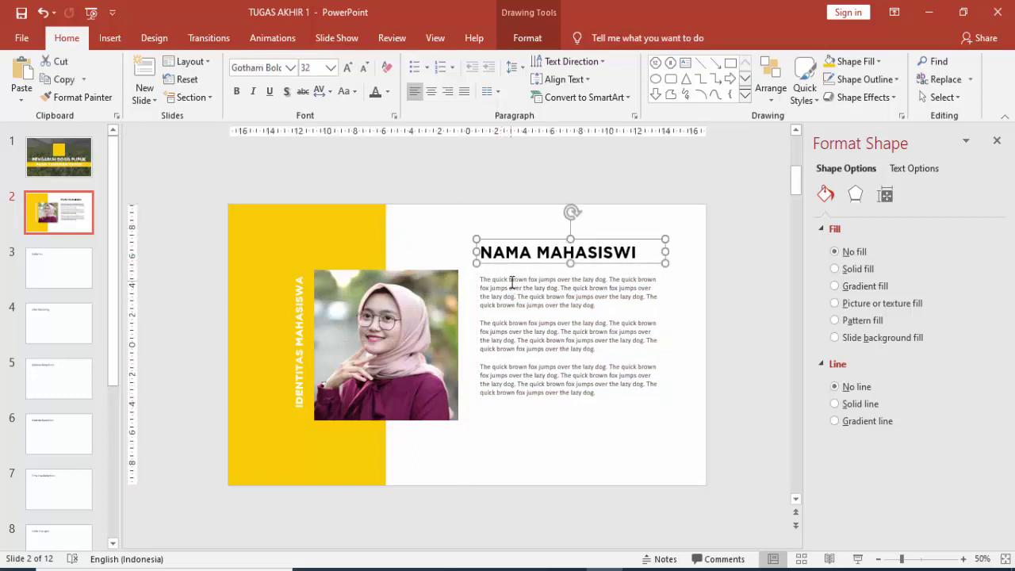
click(511, 281)
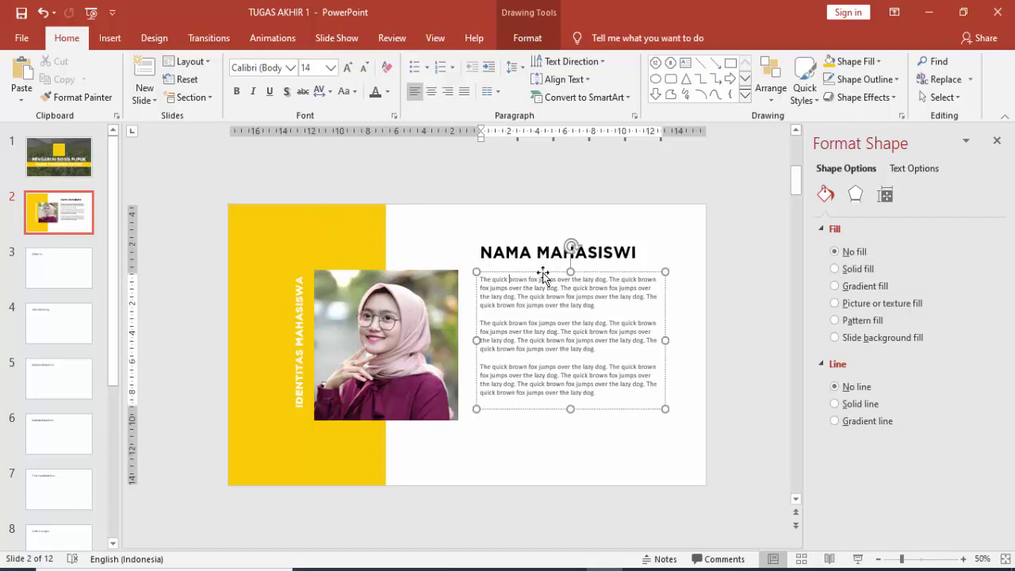
click(544, 272)
click(403, 322)
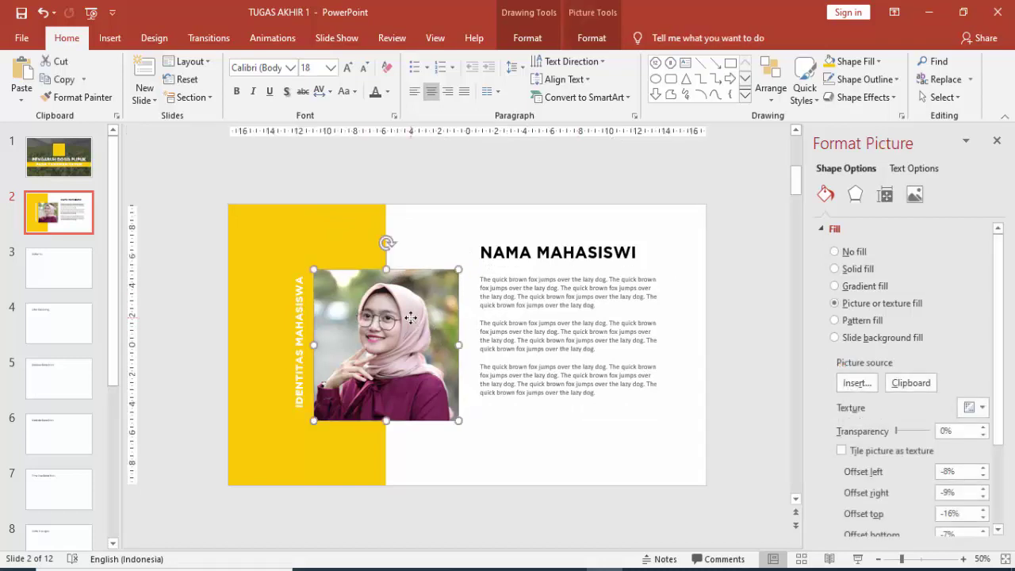
click(335, 233)
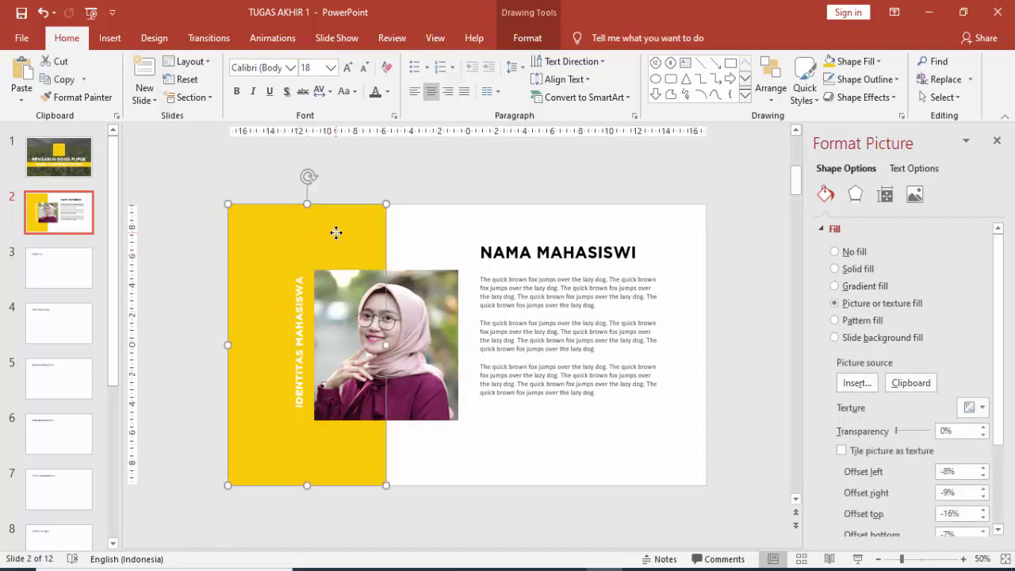
click(497, 286)
click(504, 273)
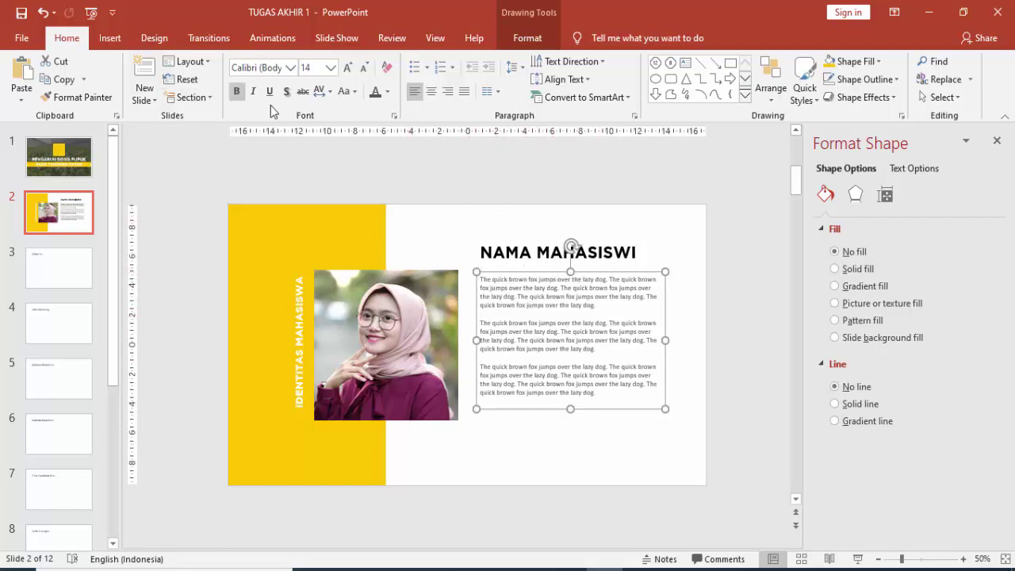
click(53, 266)
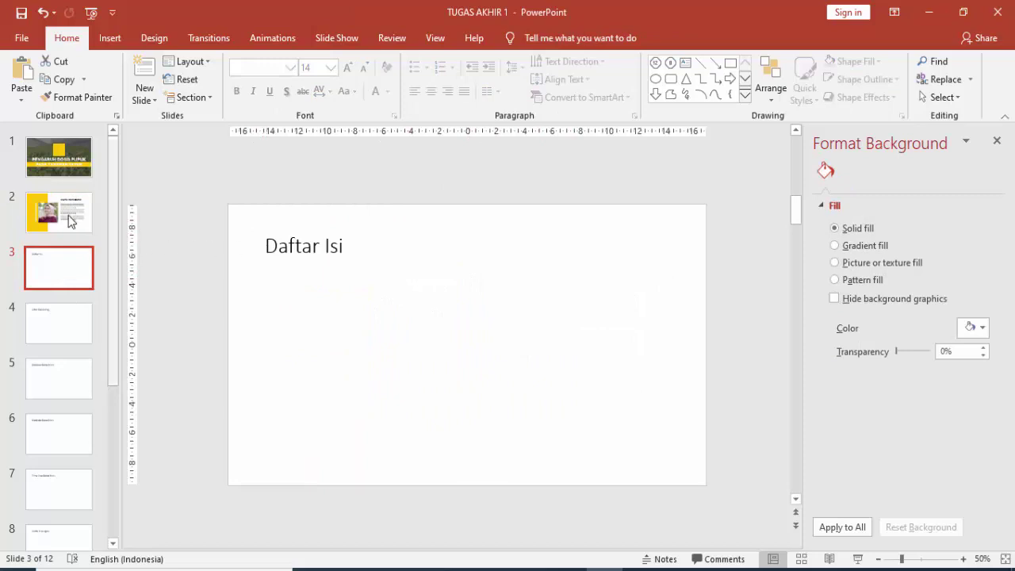
- Move the Daftar Isi title box rightward toward the slide's centre
click(288, 246)
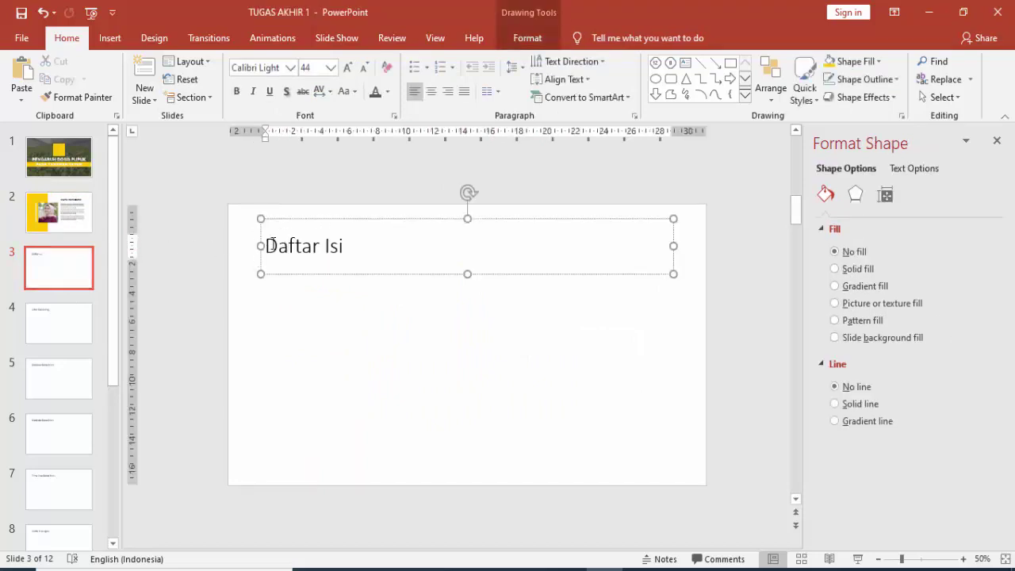
drag(270, 245, 450, 243)
click(343, 221)
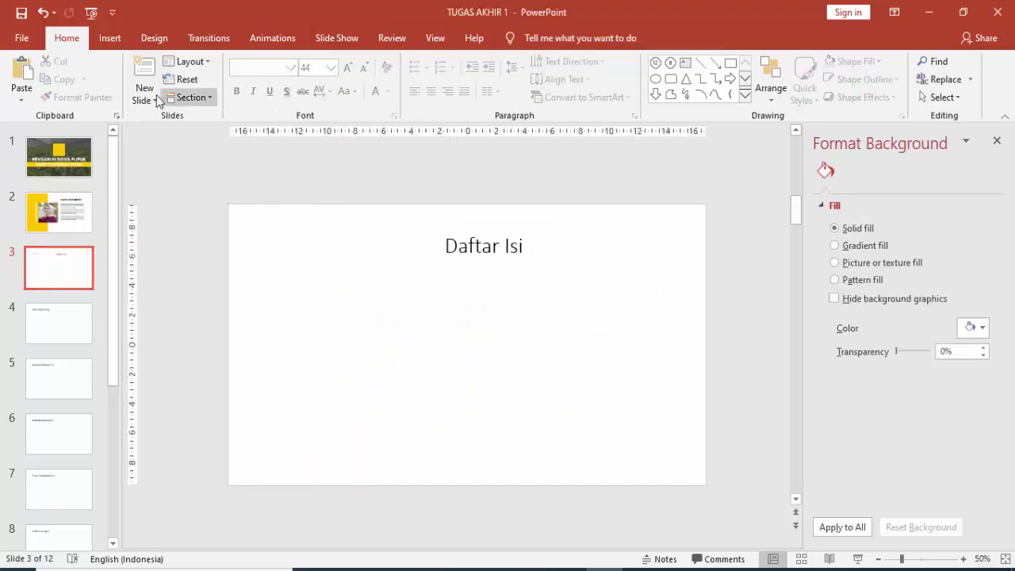
- Draw an outline-free rectangle covering the slide's left half
click(109, 38)
click(238, 79)
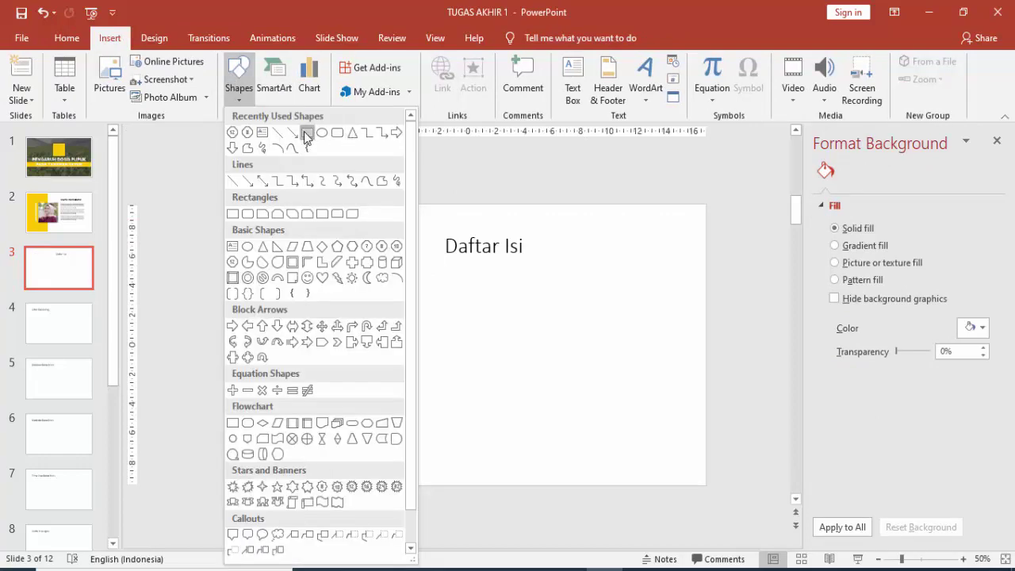
click(308, 133)
drag(246, 205, 468, 485)
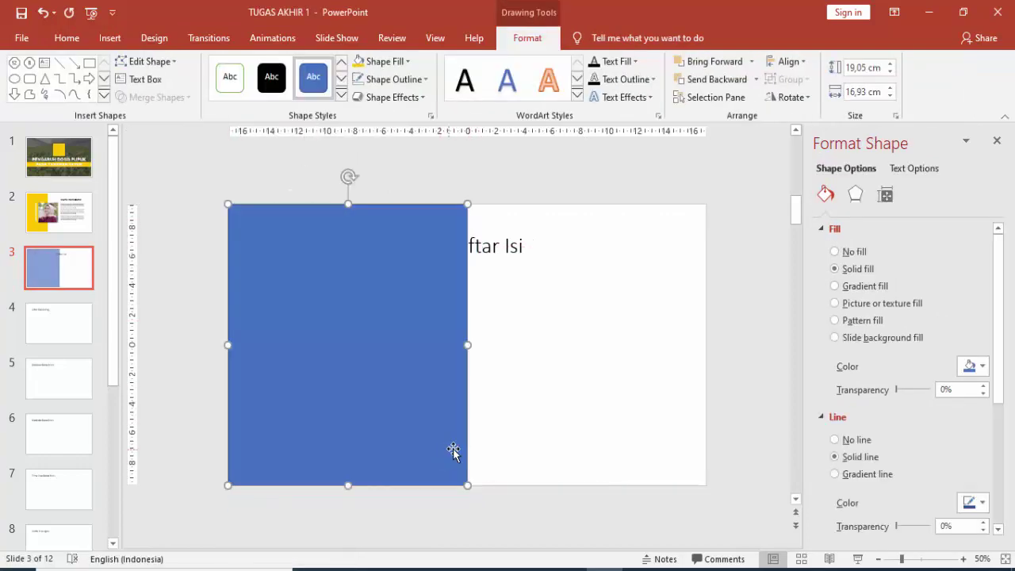
click(834, 439)
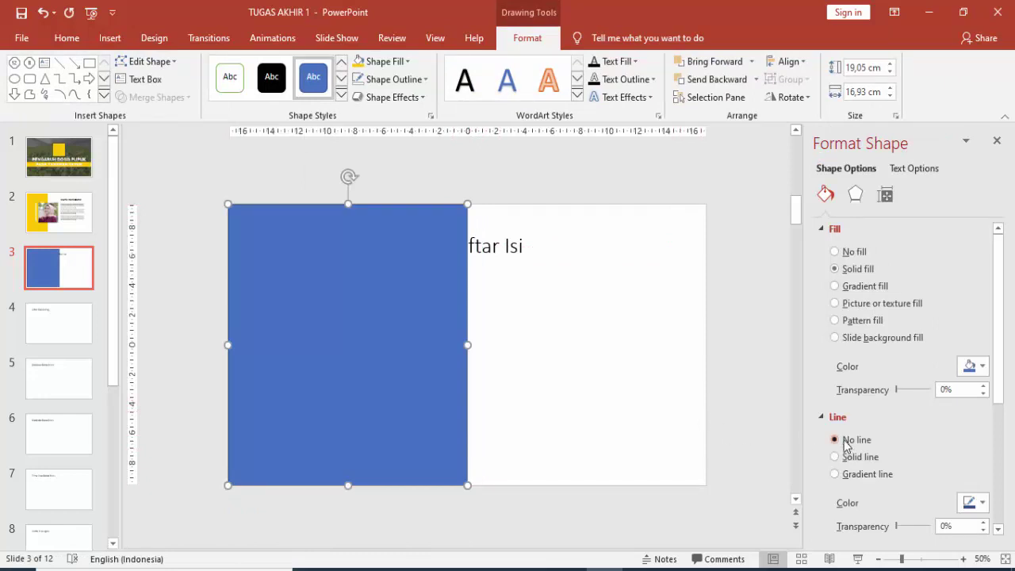
- Fill the rectangle with the garden-1549245 lettuce picture
click(865, 304)
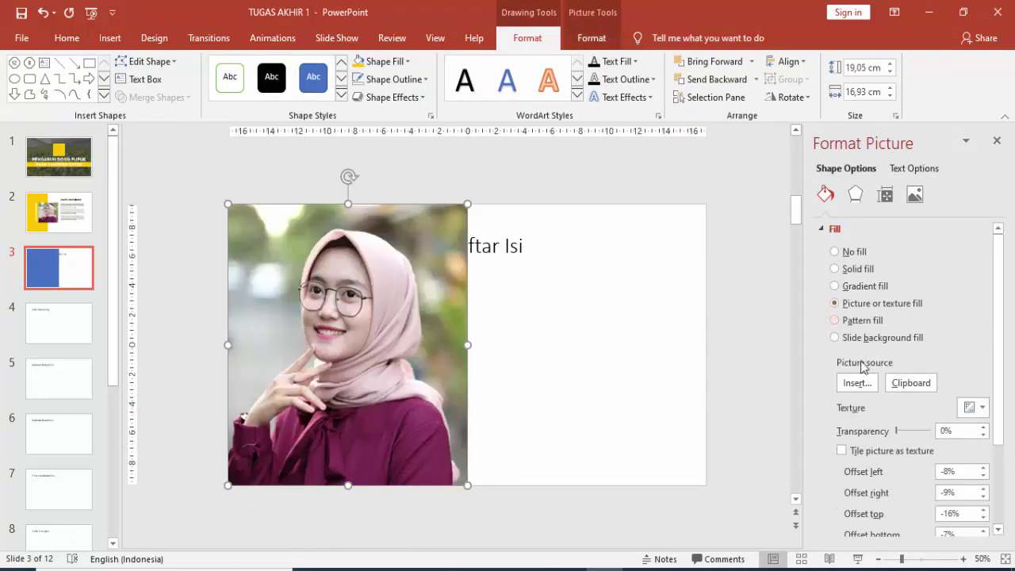
click(856, 383)
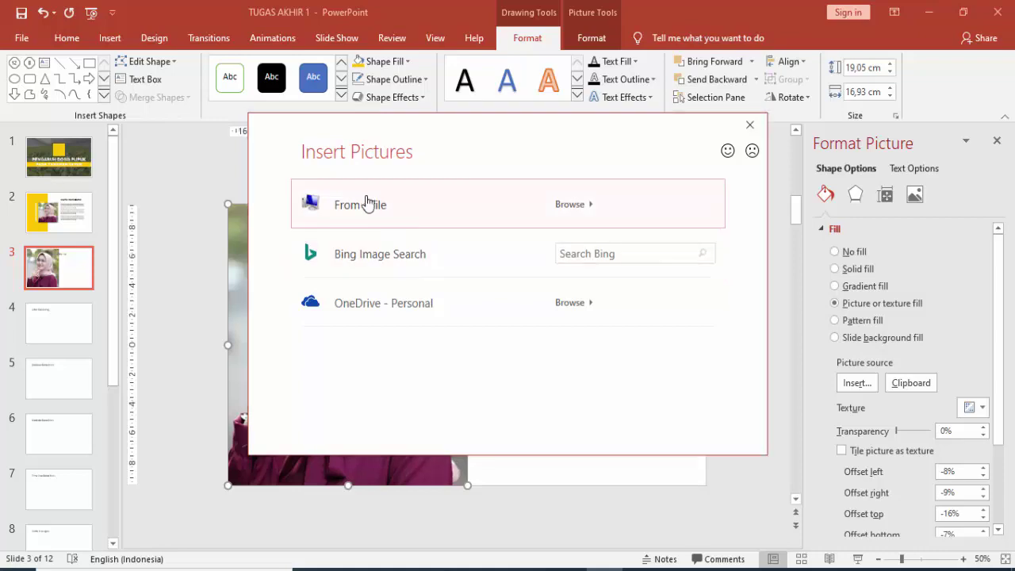
click(367, 199)
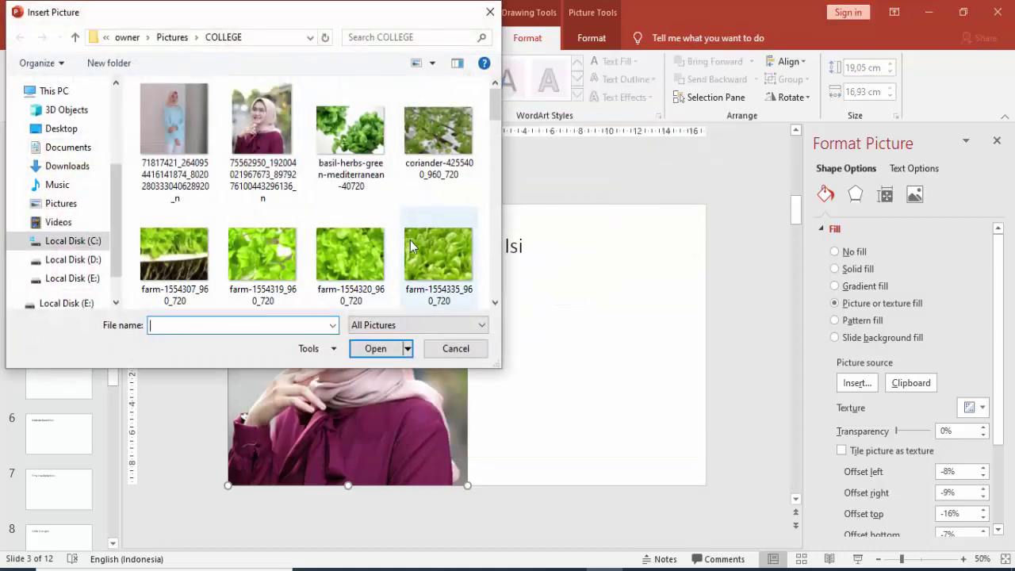
click(385, 263)
scroll(386, 266, down, 1)
scroll(385, 265, down, 1)
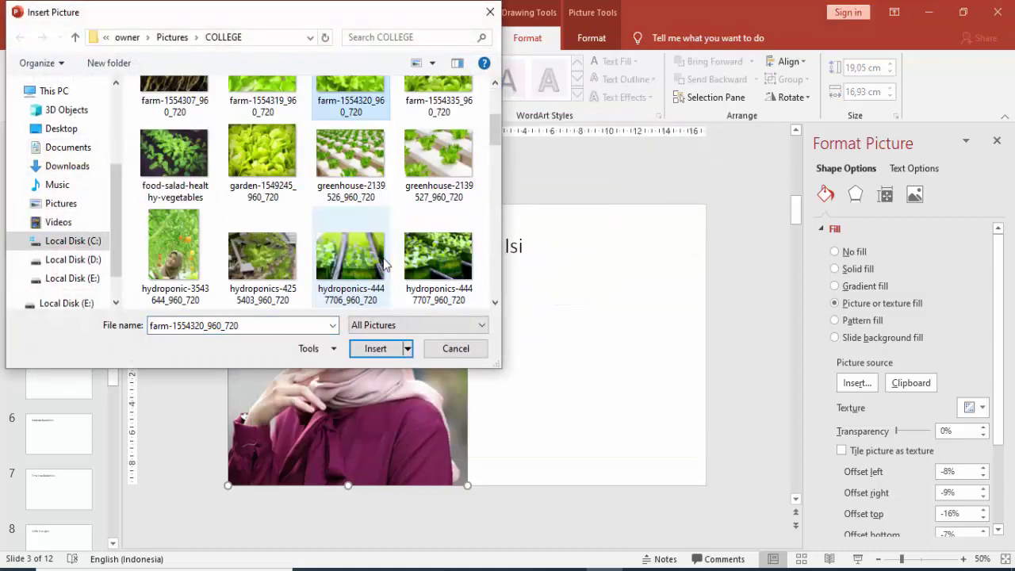
click(264, 181)
click(381, 349)
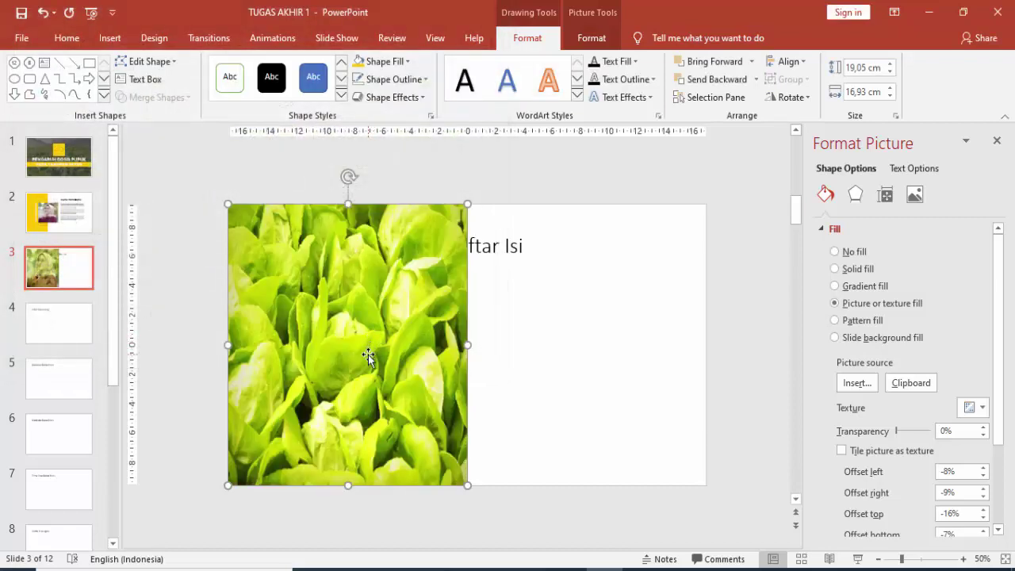
- Adjust the picture fill offsets, lowering the right offset to -31% and the left offset too
scroll(956, 458, down, 3)
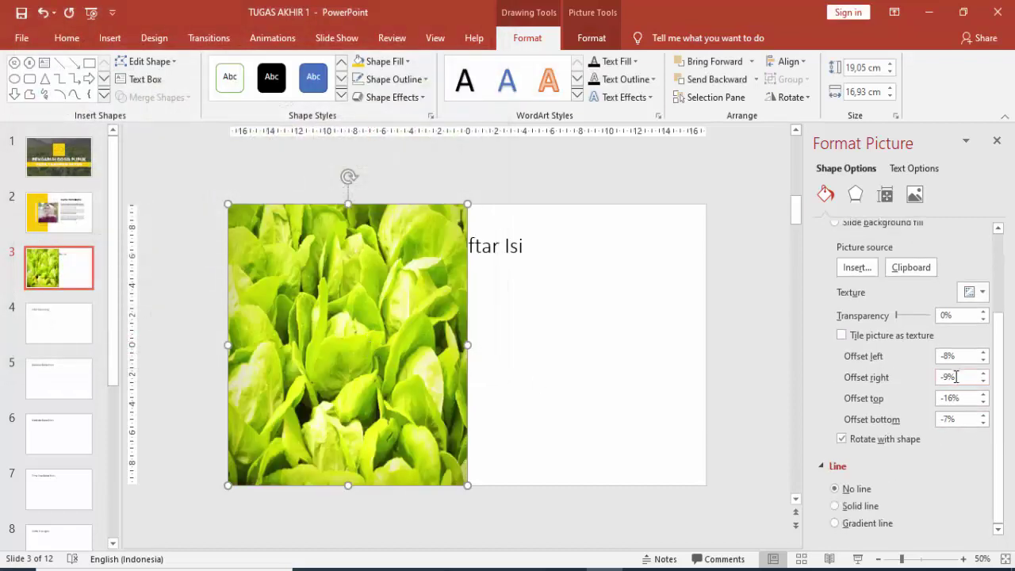
click(983, 381)
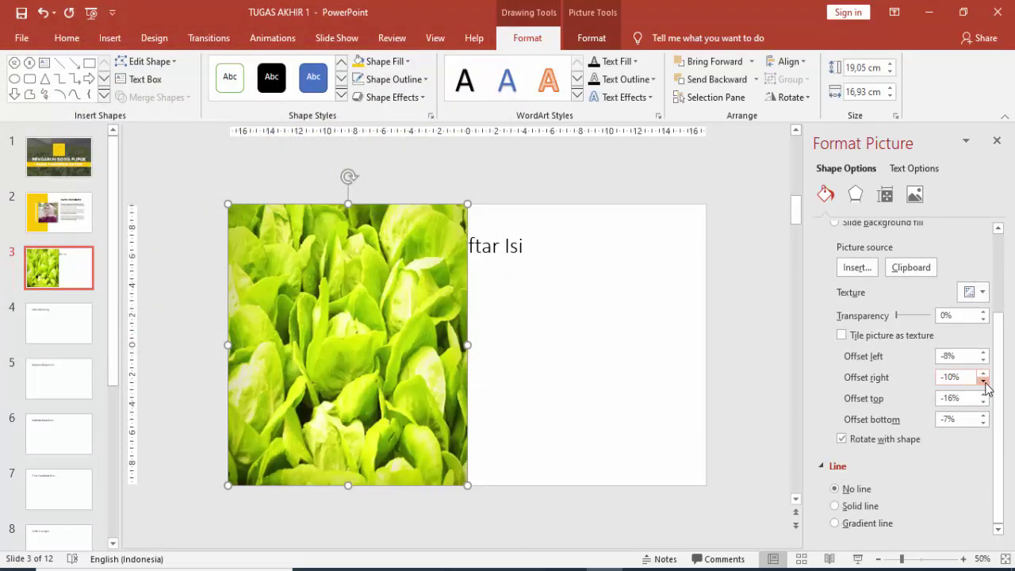
click(983, 381)
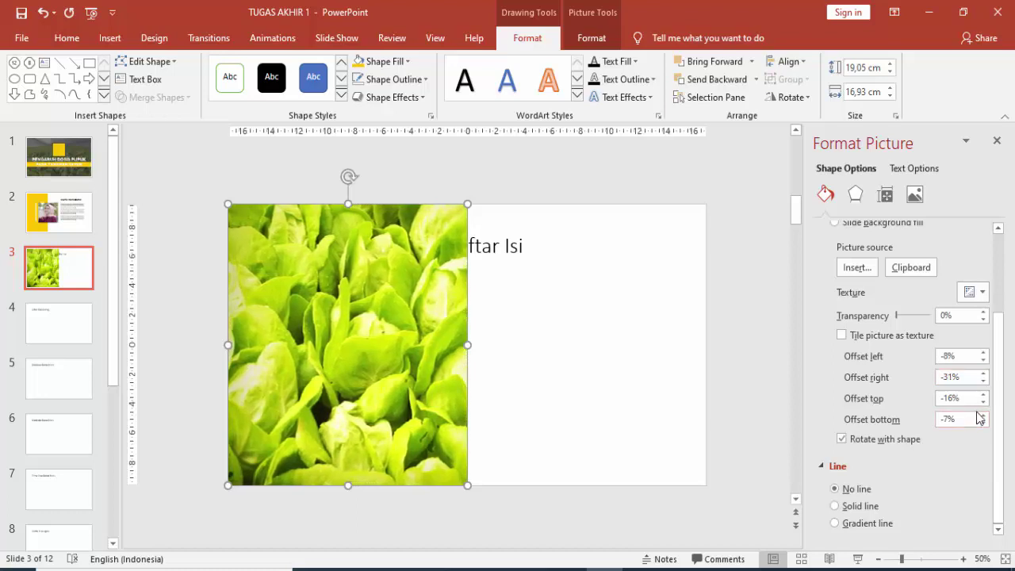
click(983, 359)
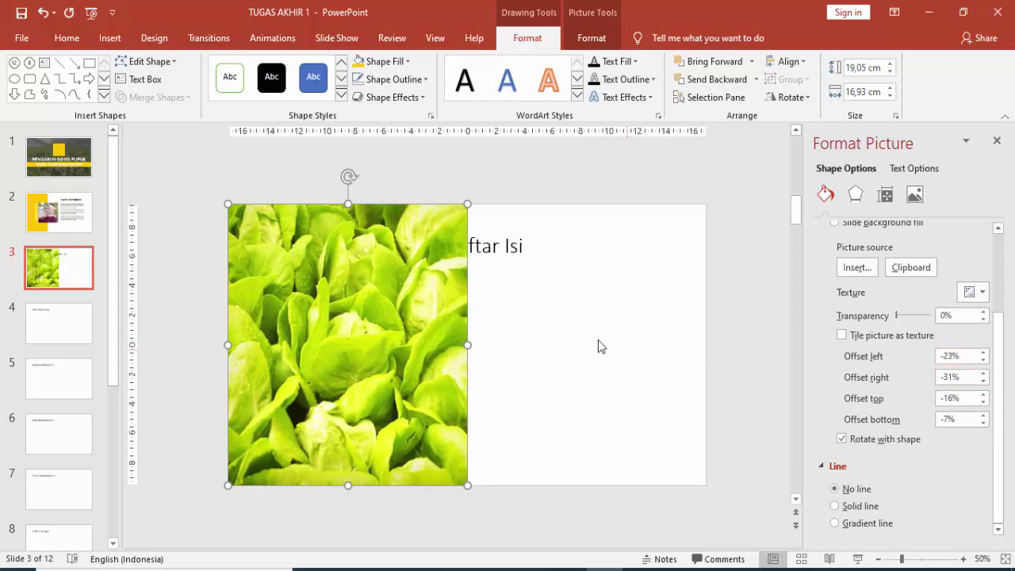
- Move the title box further right and shift the photo panel slightly right and down
click(550, 333)
click(492, 246)
click(491, 273)
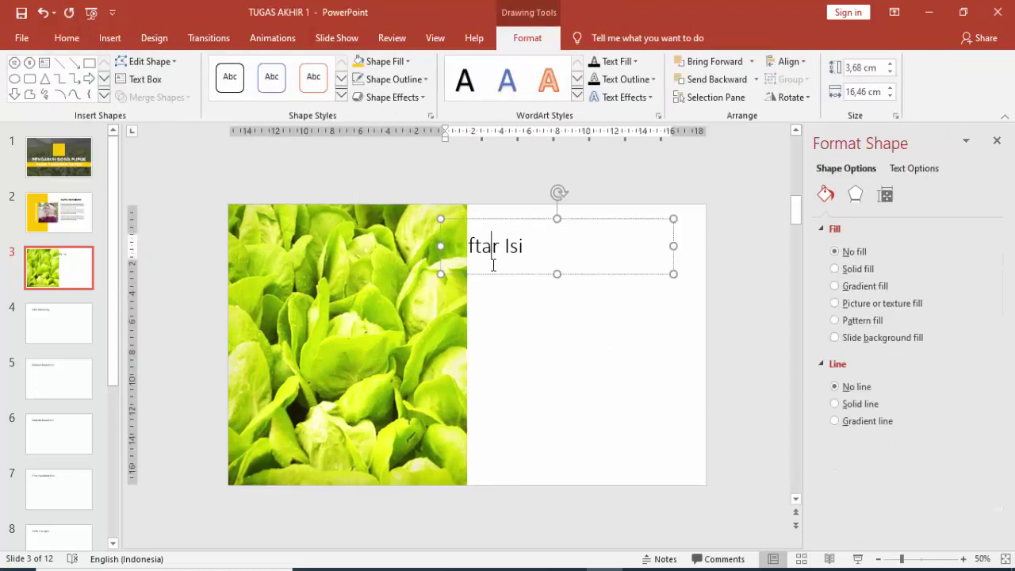
drag(492, 274, 532, 274)
click(402, 305)
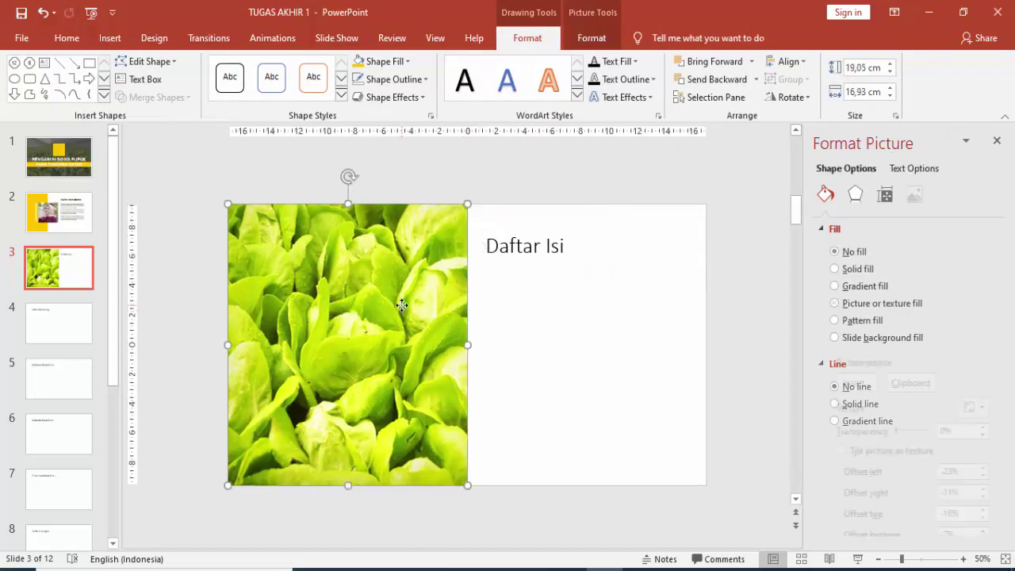
drag(410, 303, 415, 309)
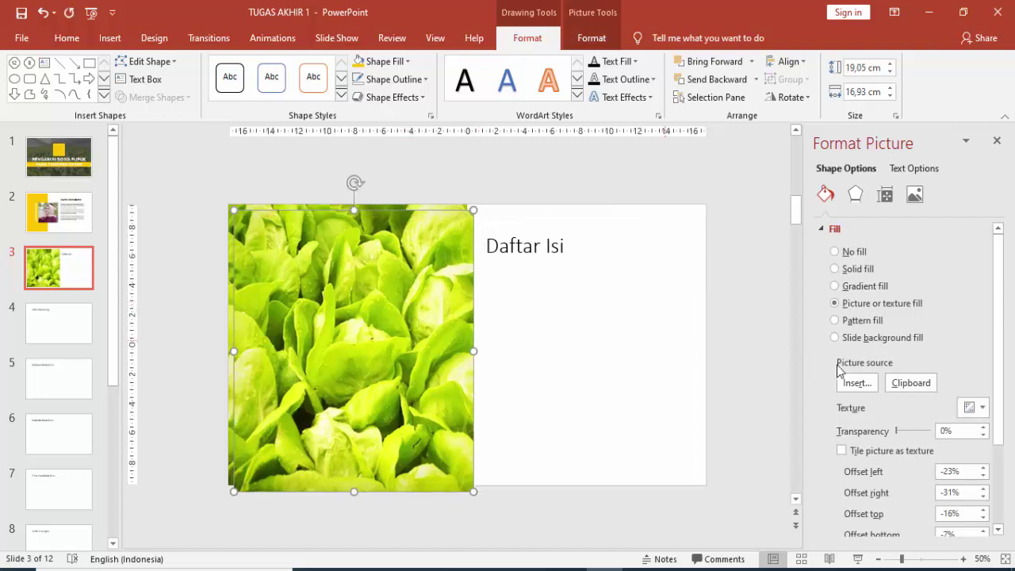
- Give the overlay panel a dark grey solid fill at 36% transparency, aligned over the photo
click(848, 269)
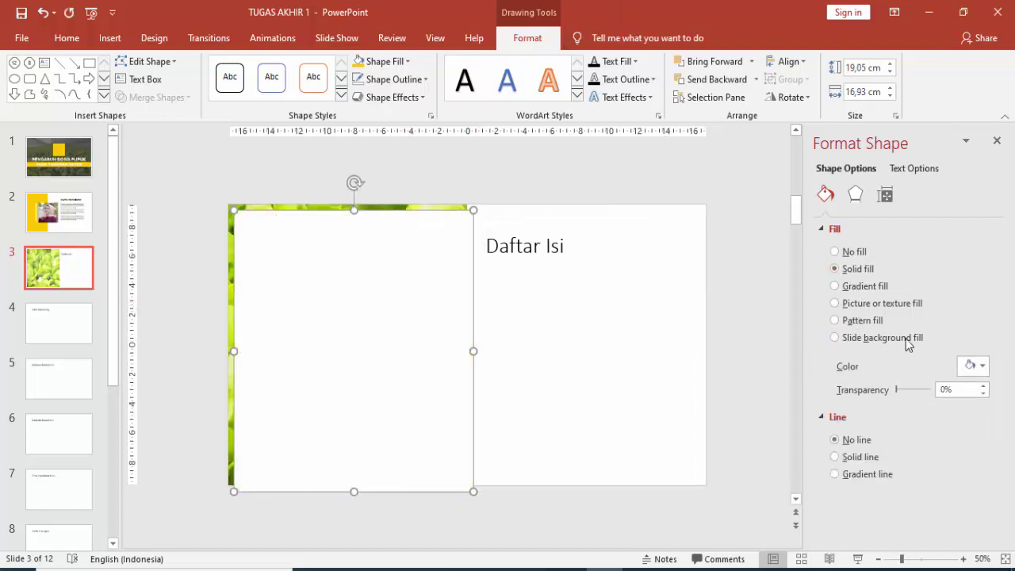
click(975, 365)
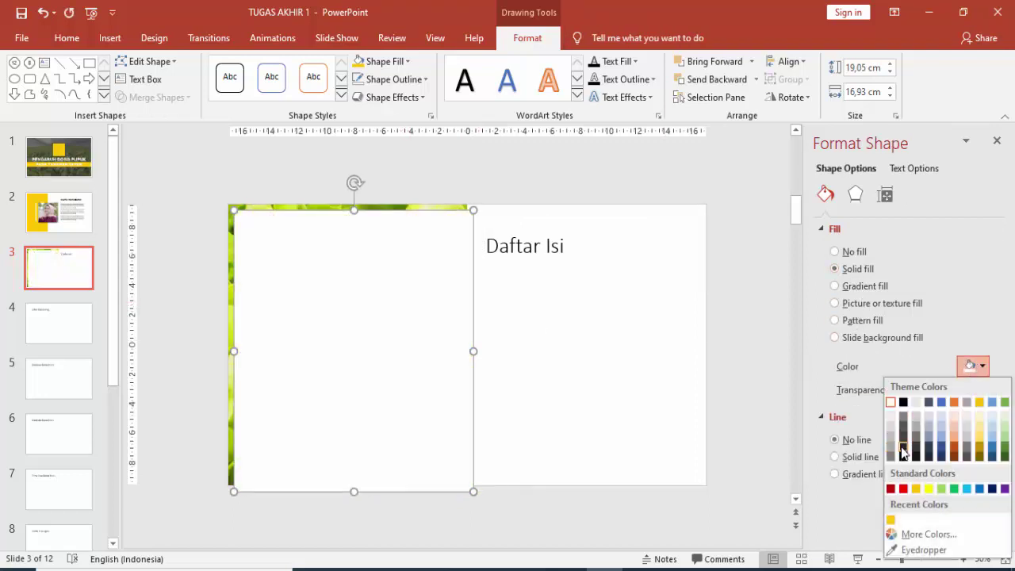
click(902, 445)
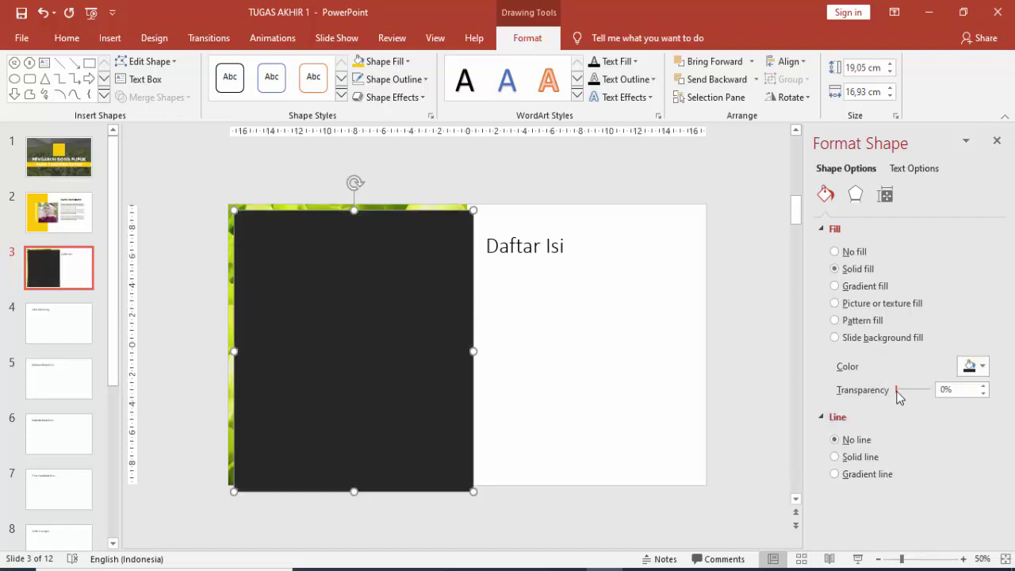
drag(896, 389, 906, 389)
drag(435, 353, 423, 341)
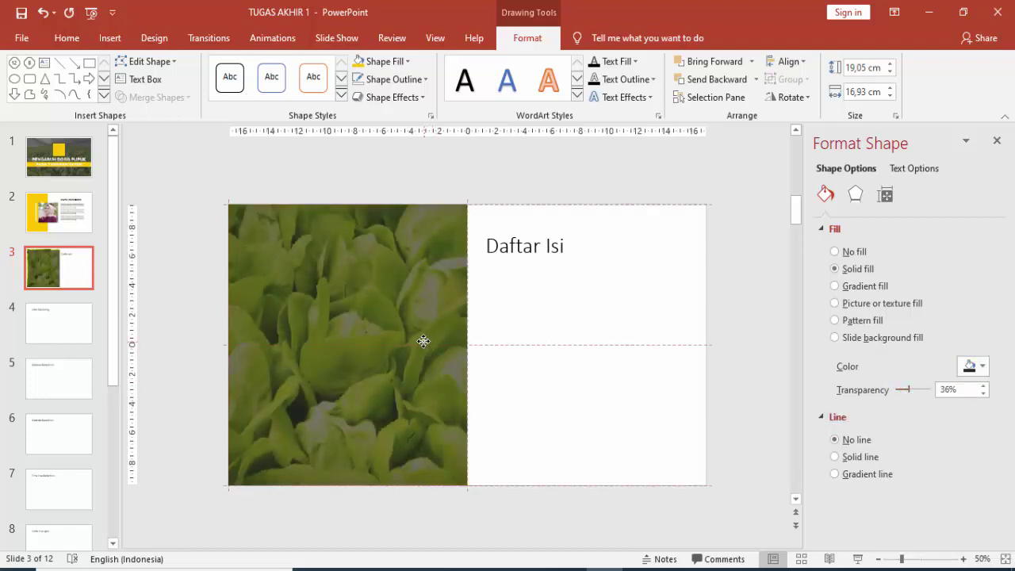
- Set the Daftar Isi title to Gotham Bold, bring it to front, and place it over the photo
click(533, 247)
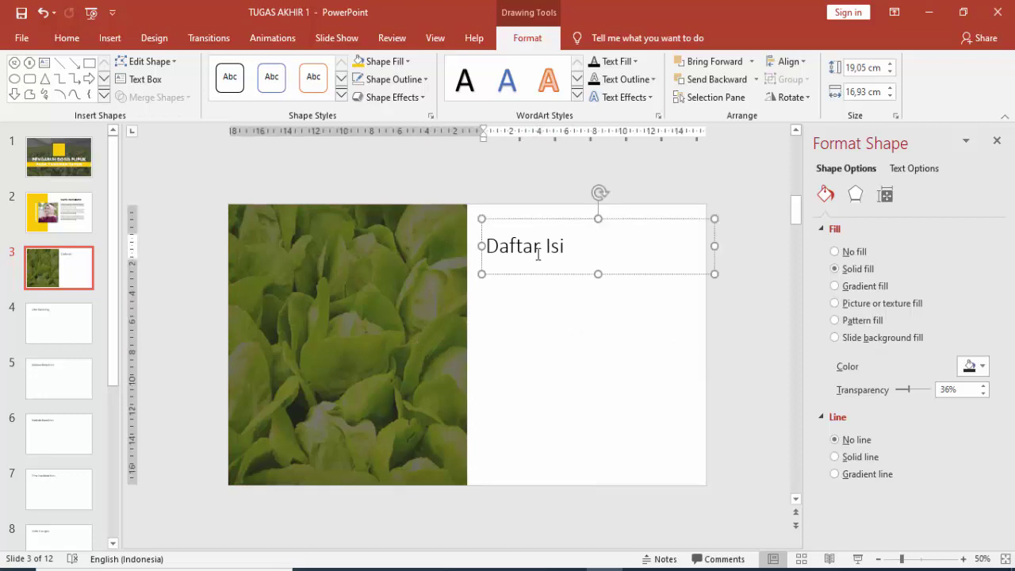
click(563, 222)
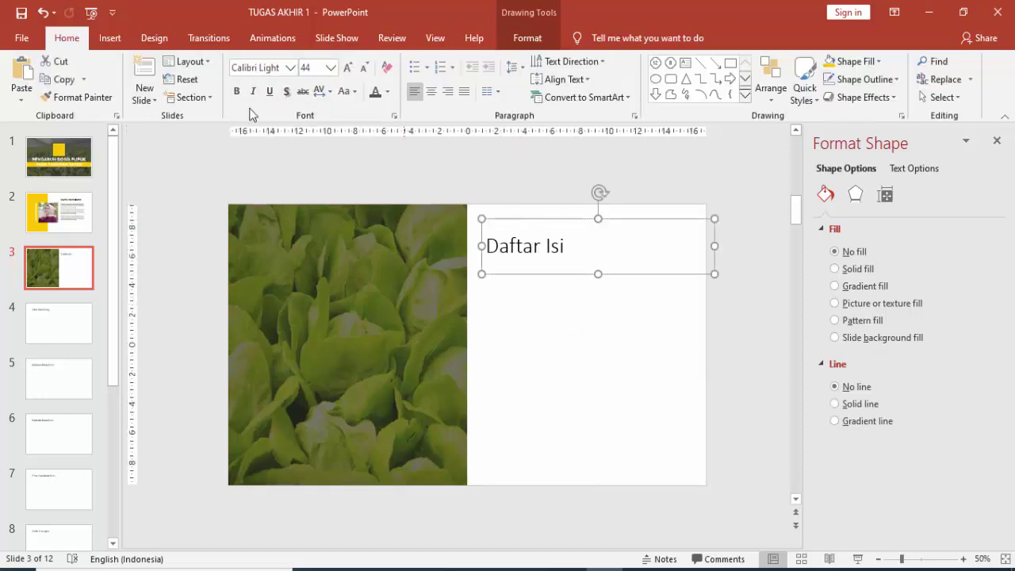
click(290, 69)
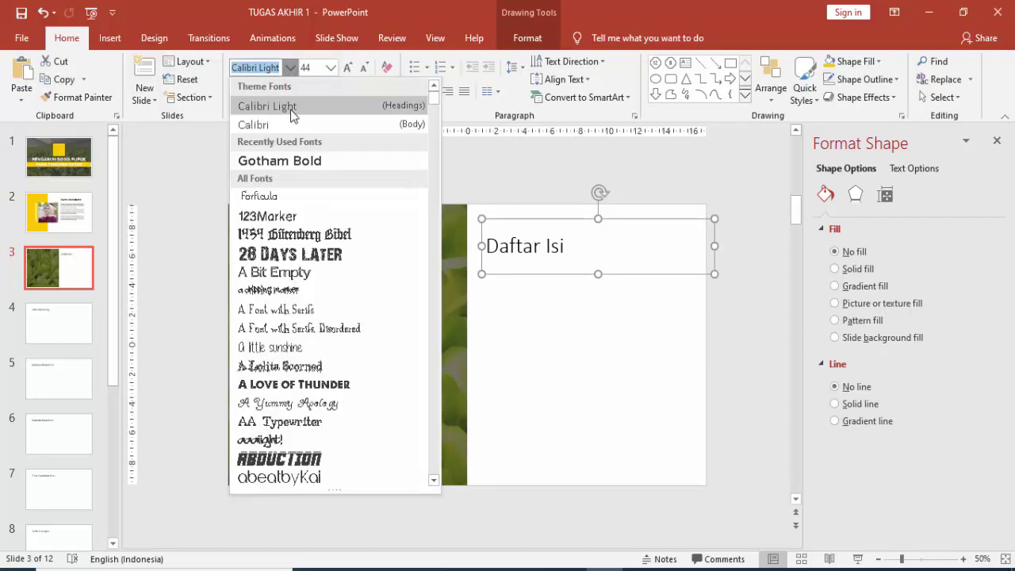
click(292, 156)
drag(579, 224, 509, 245)
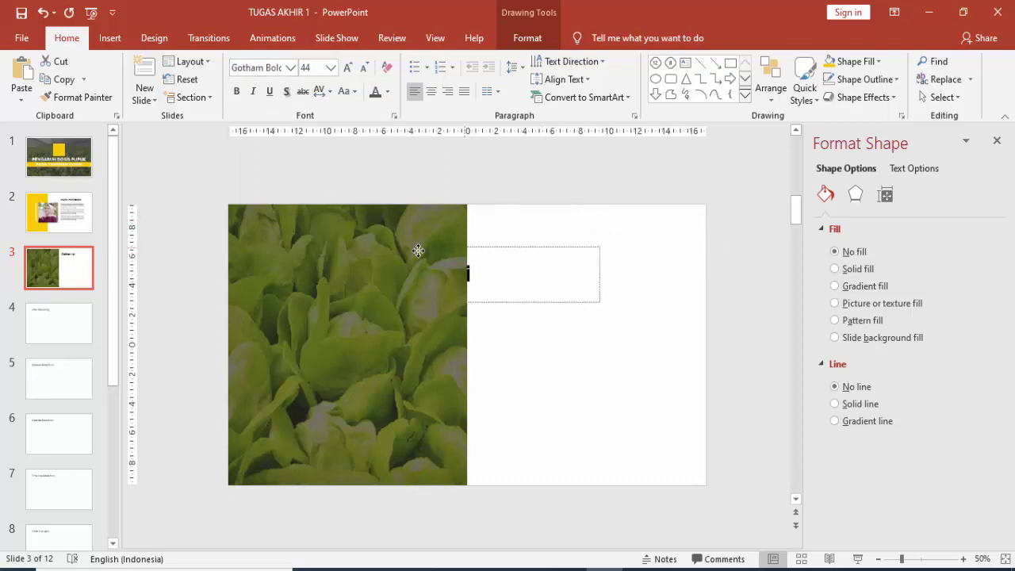
right_click(509, 243)
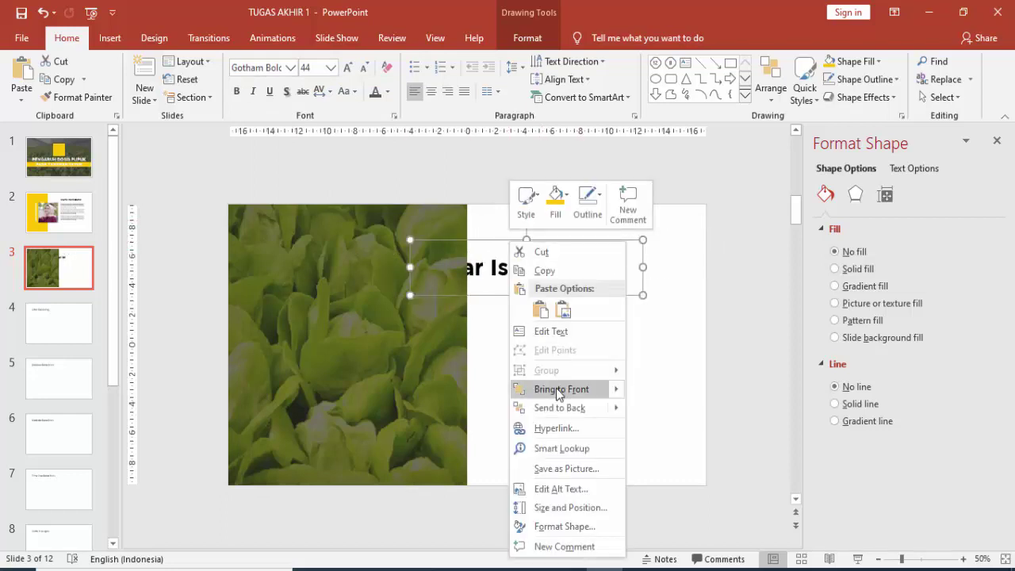
click(559, 389)
drag(486, 244, 354, 264)
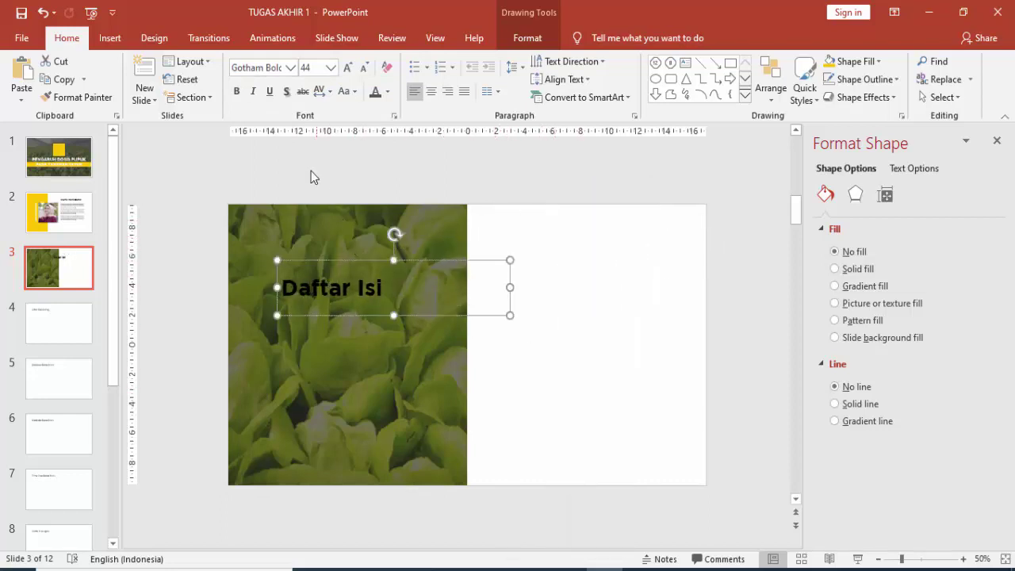
- Make the Daftar Isi text white and shrink its box to fit
click(384, 93)
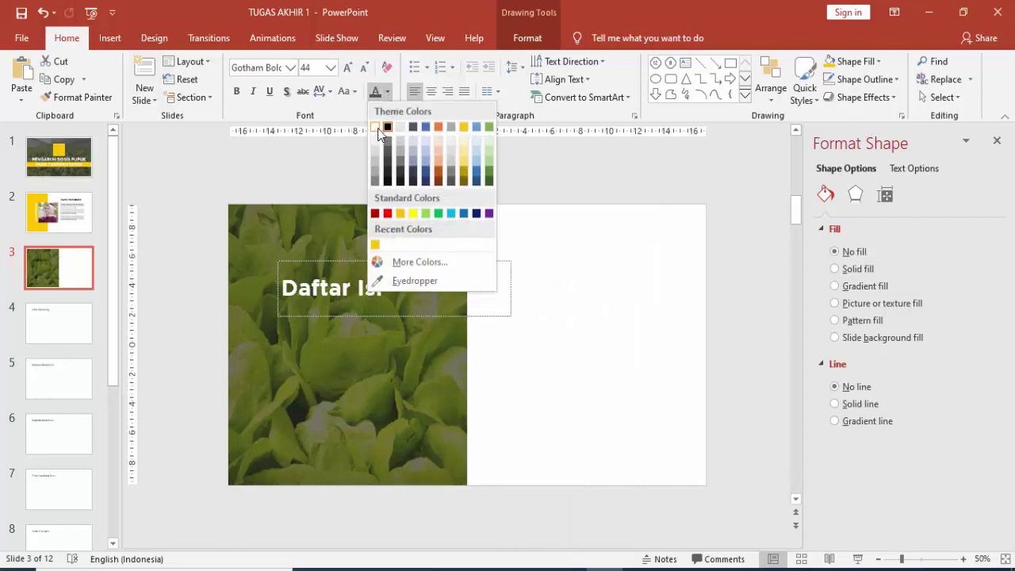
click(381, 125)
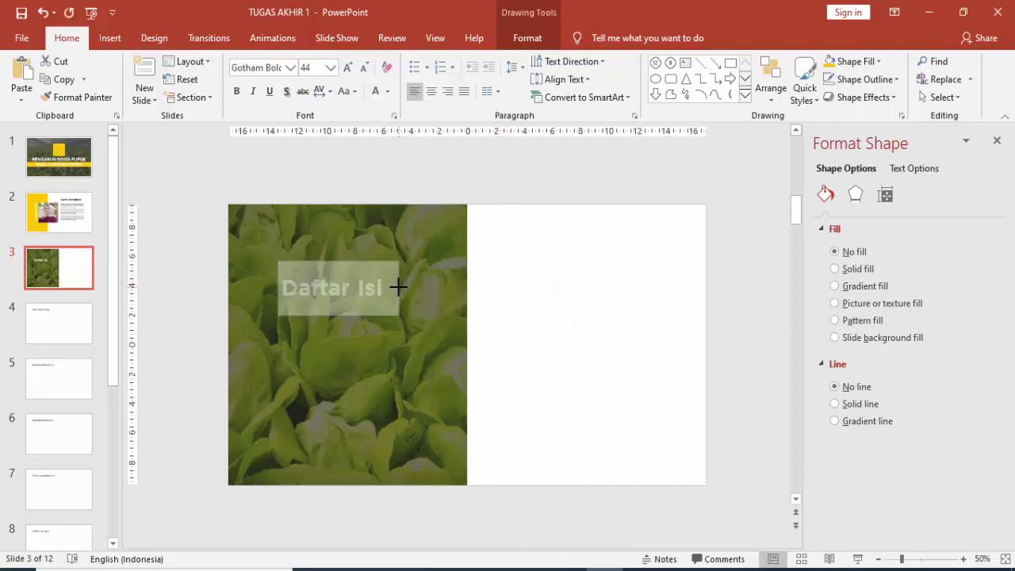
drag(473, 284, 399, 285)
drag(338, 317, 337, 294)
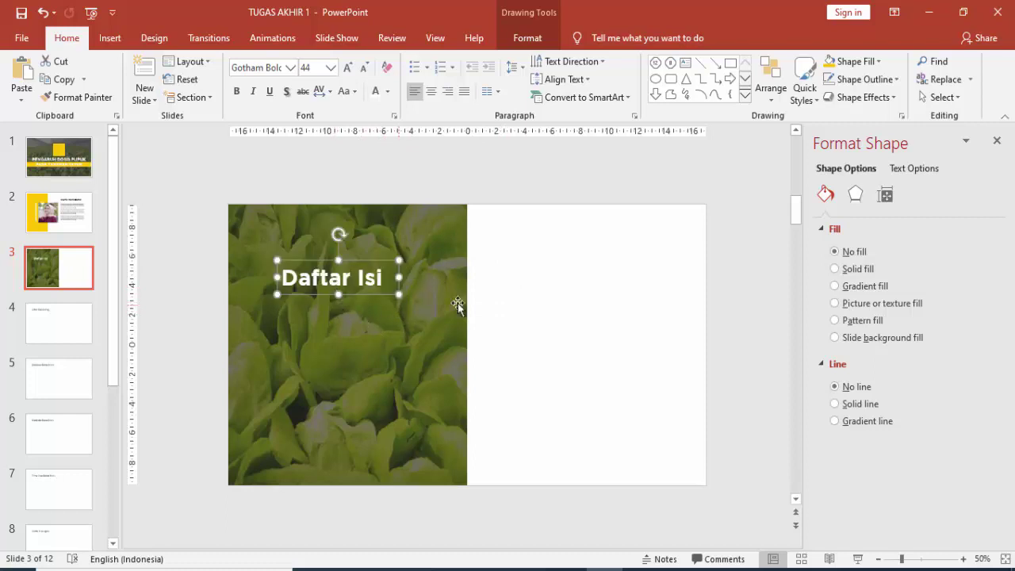
- Draw a small yellow square with no outline to the right of the photo
click(452, 255)
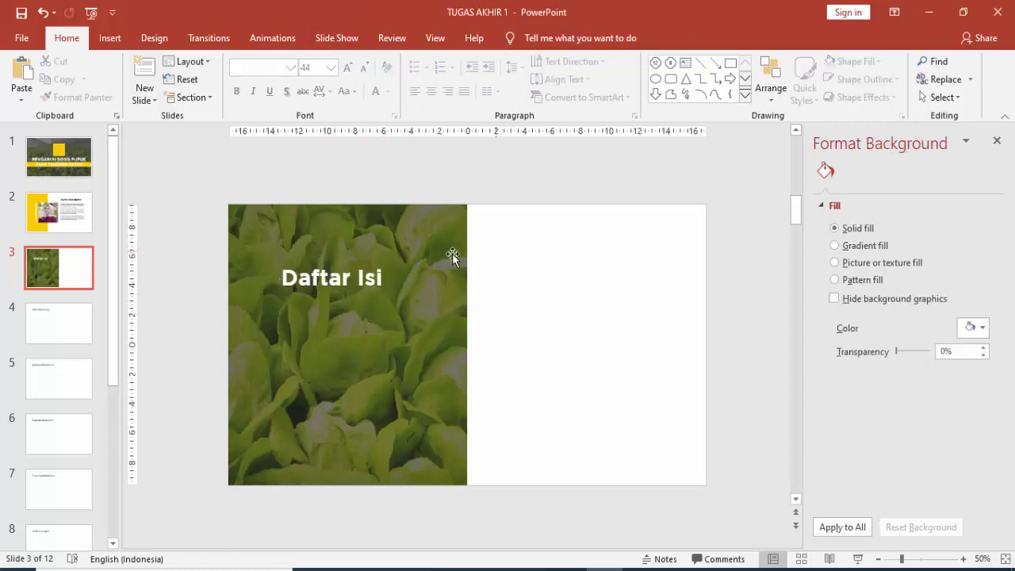
click(109, 37)
click(238, 73)
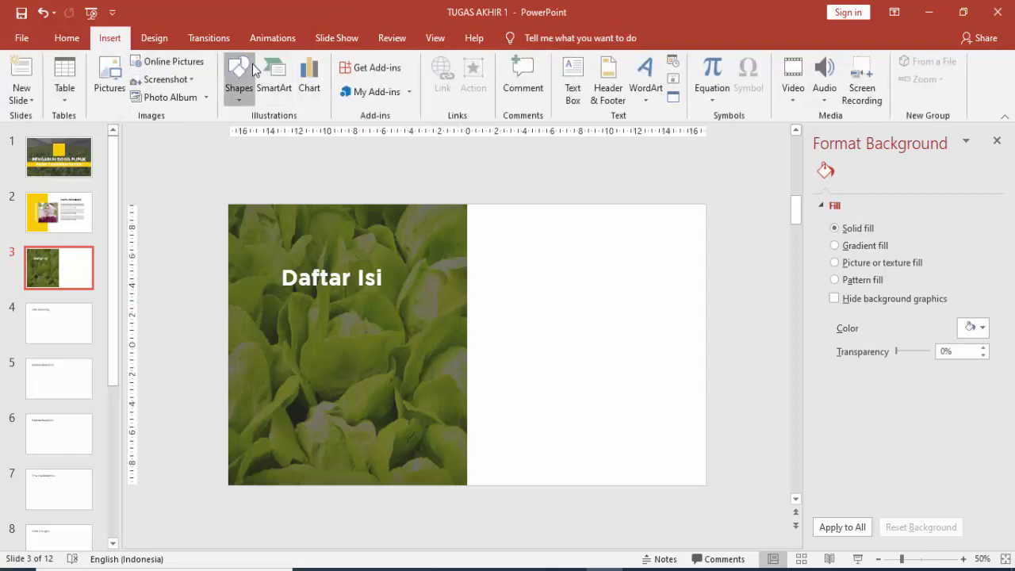
click(304, 137)
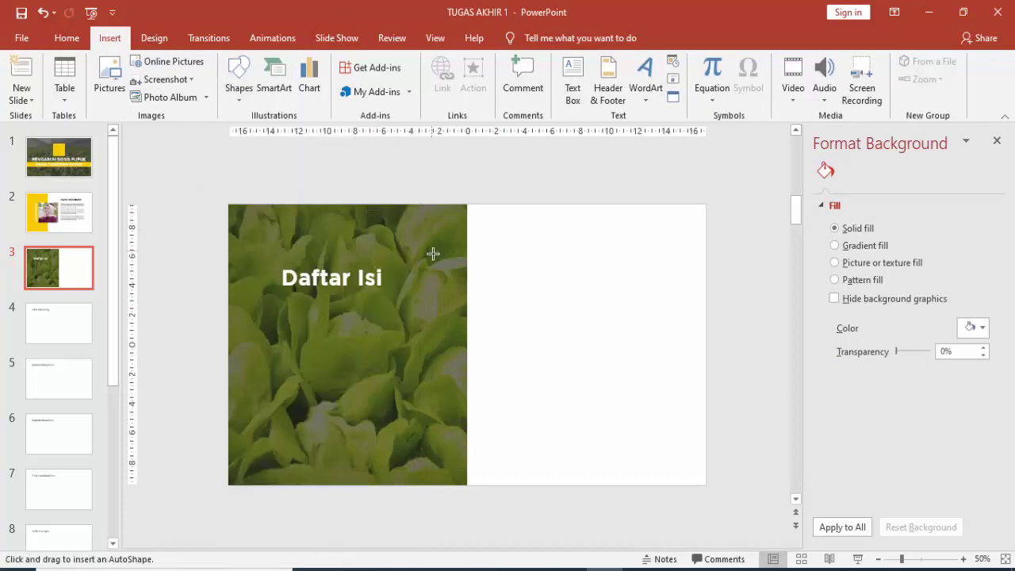
drag(487, 239, 502, 255)
click(837, 440)
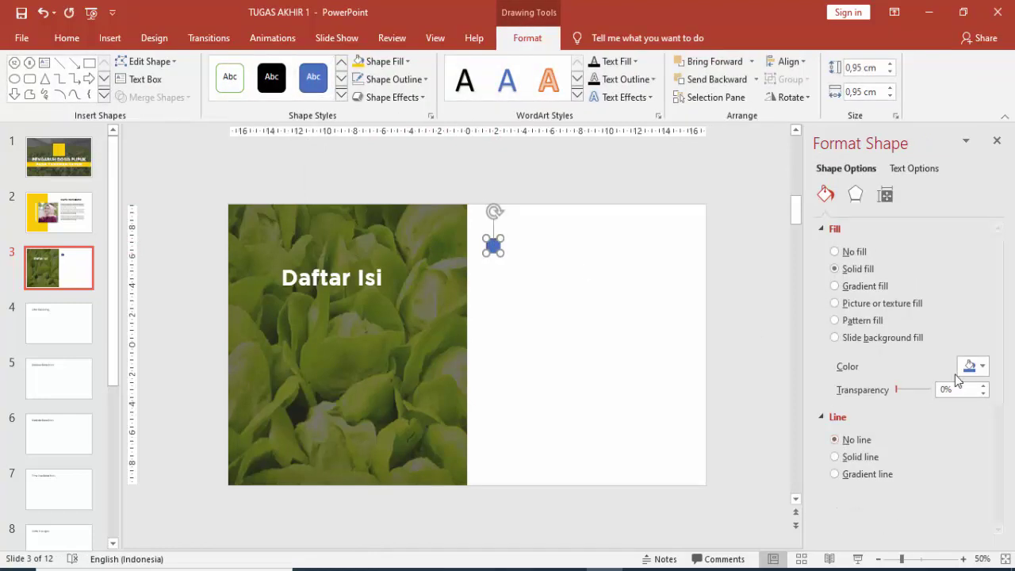
click(974, 365)
click(890, 520)
- Duplicate the square downward into a column of six yellow squares
key(Right)
key(Right)
key(Down)
key(Down)
ctrl+drag(499, 252, 499, 364)
key(ctrl+d)
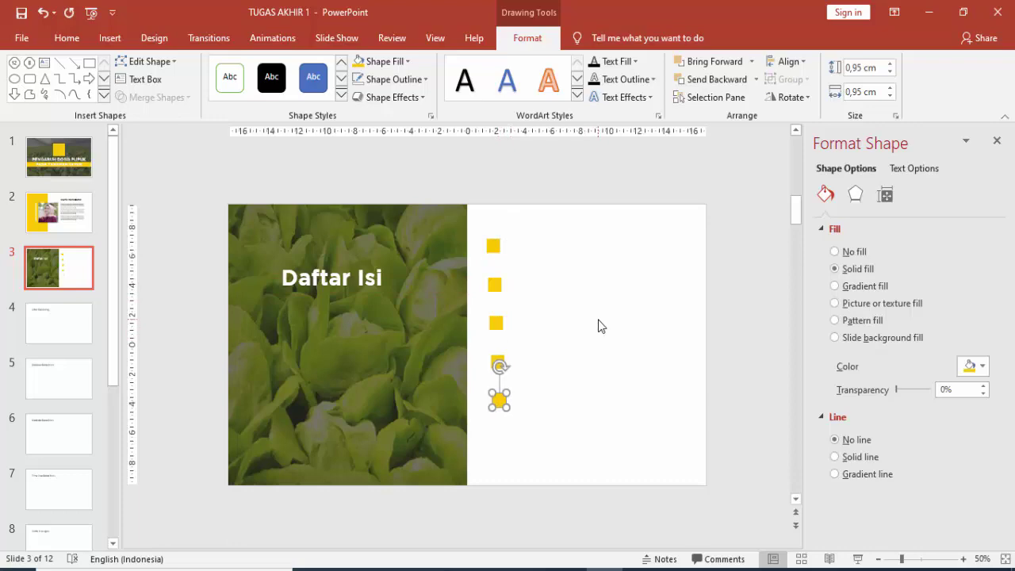
key(ctrl+d)
click(597, 320)
- Align the six squares left, distribute them vertically, and nudge the column into place
click(493, 248)
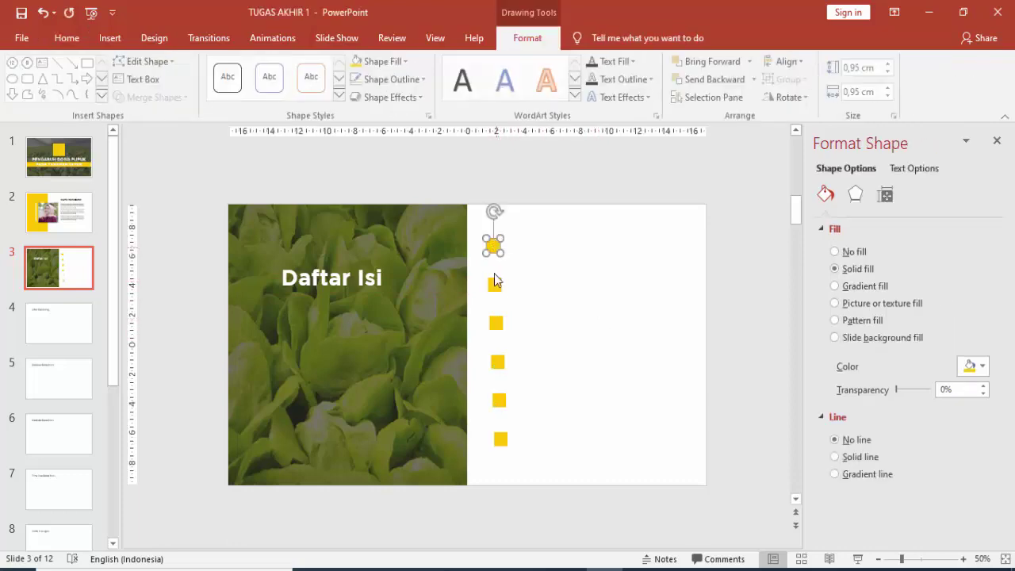
click(542, 280)
click(493, 246)
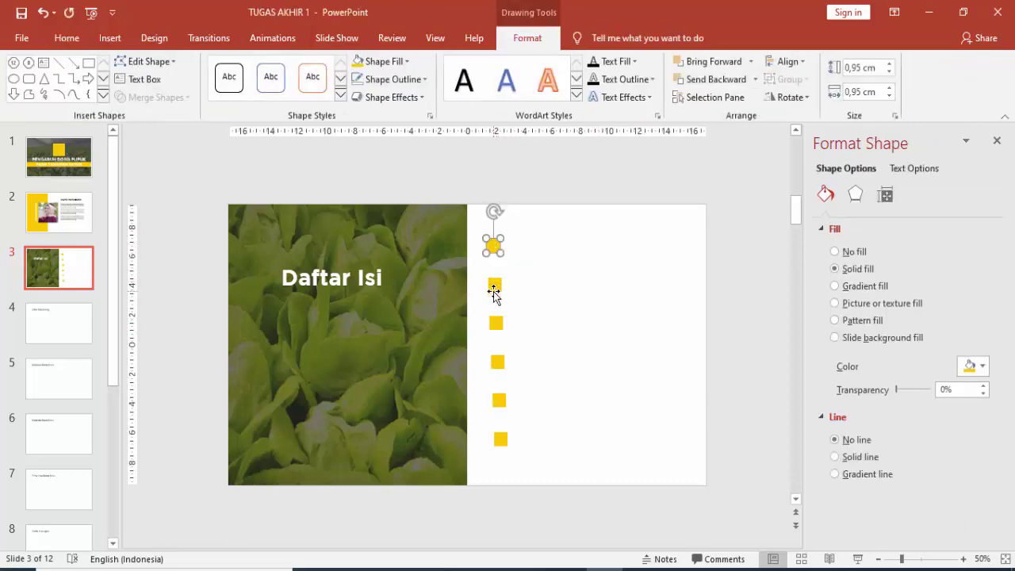
shift+click(494, 285)
shift+click(495, 323)
shift+click(497, 362)
shift+click(498, 399)
shift+click(500, 439)
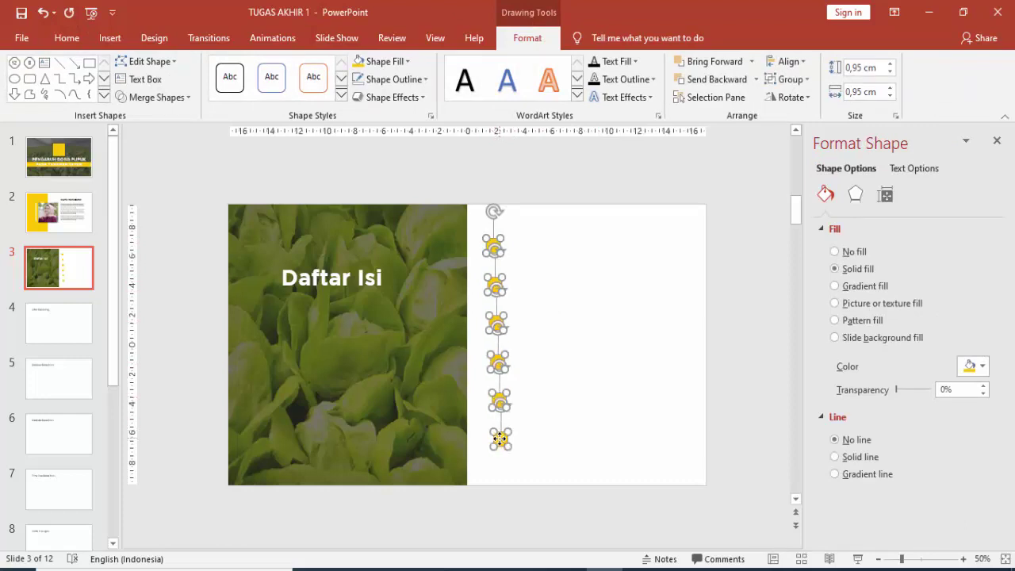
click(775, 61)
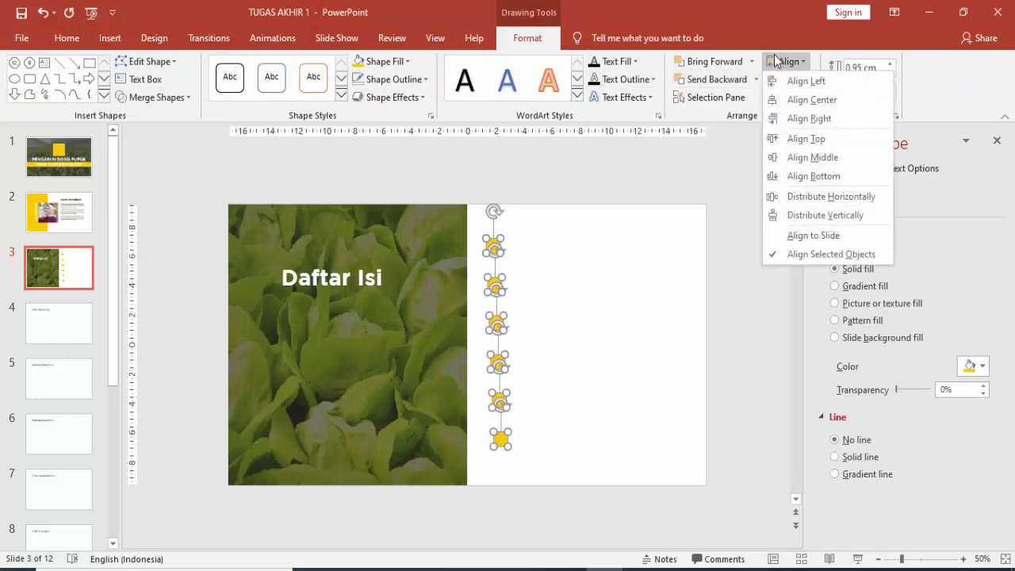
click(793, 80)
click(791, 62)
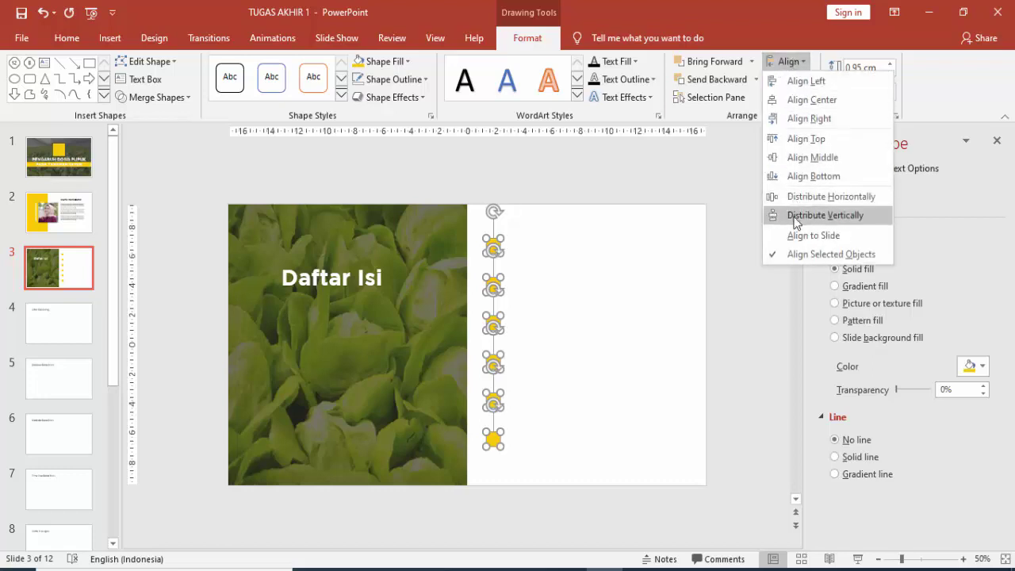
click(794, 218)
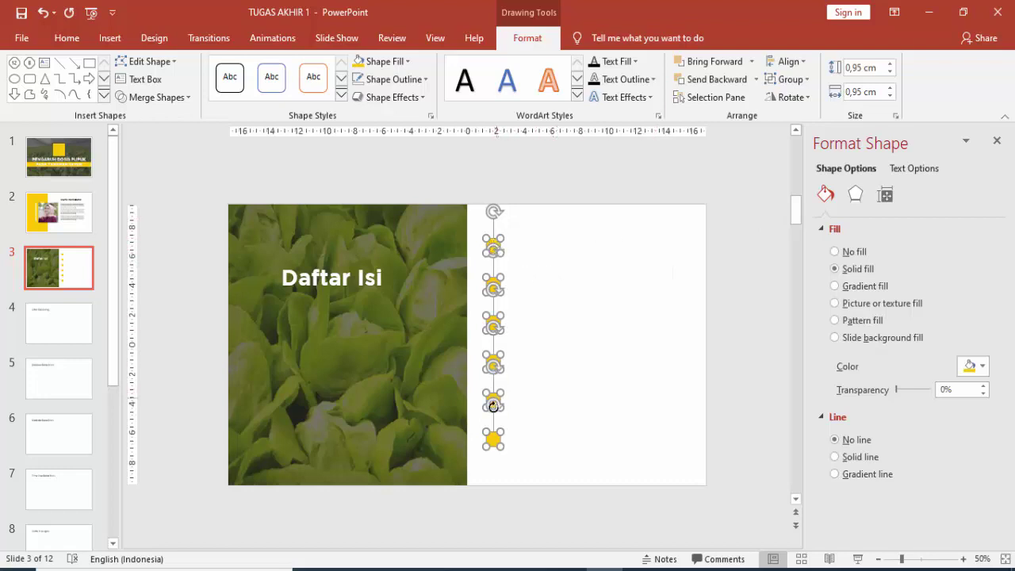
drag(492, 444, 488, 449)
click(486, 278)
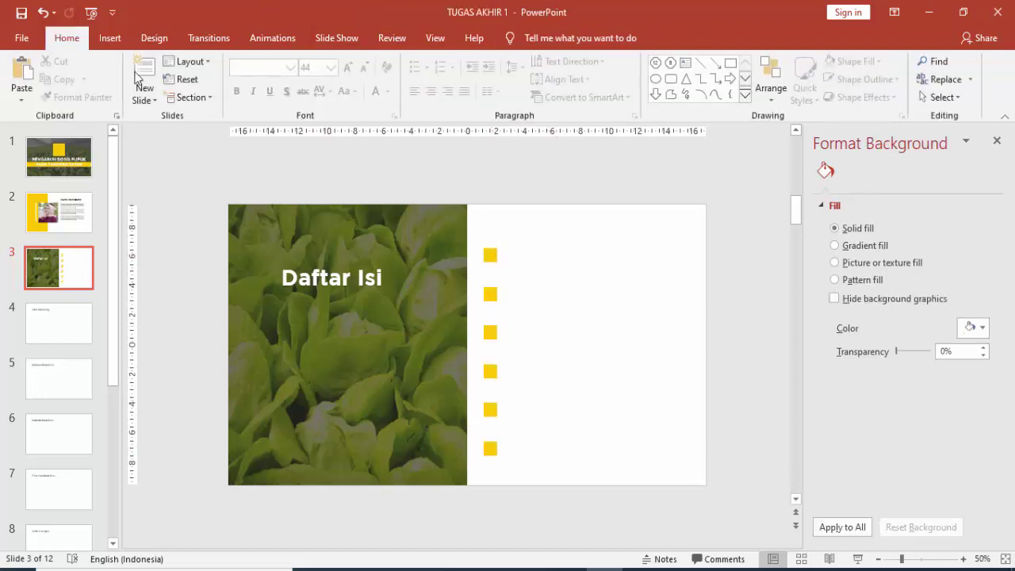
- Add a 'Slide 1' text box in Montserrat beside the first yellow square
click(110, 38)
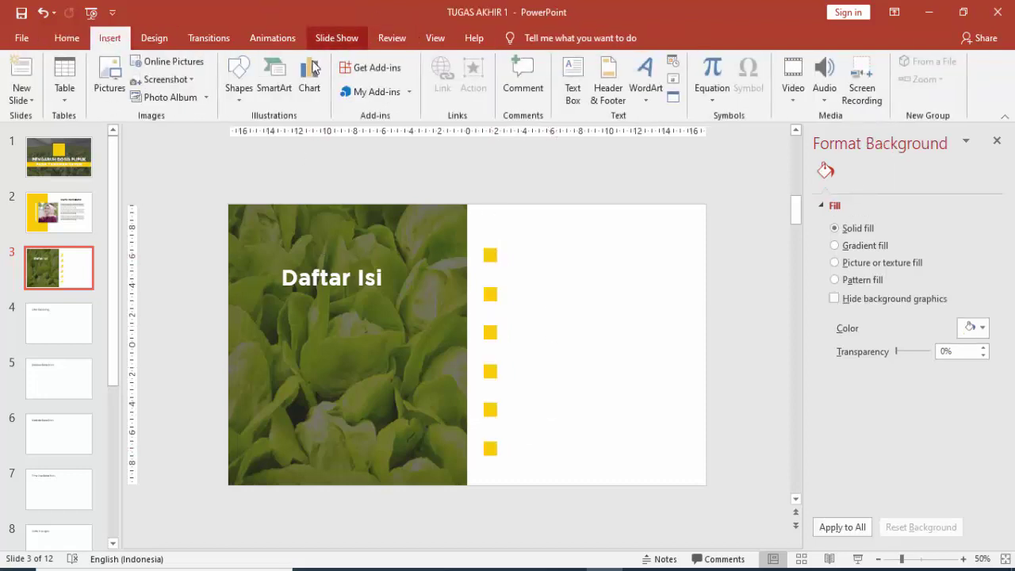
click(569, 82)
drag(506, 248, 672, 265)
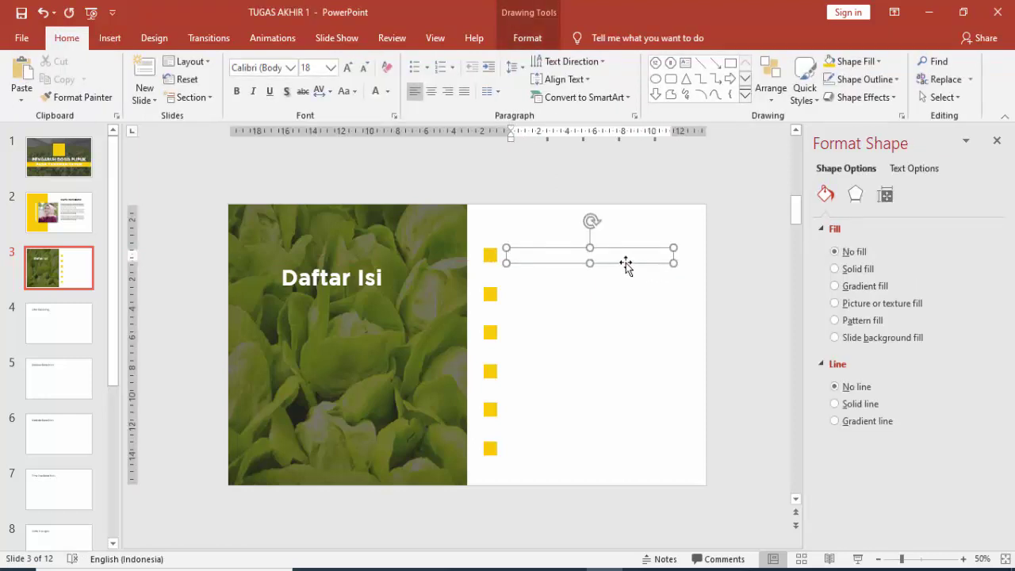
text(Slide 1)
key(Escape)
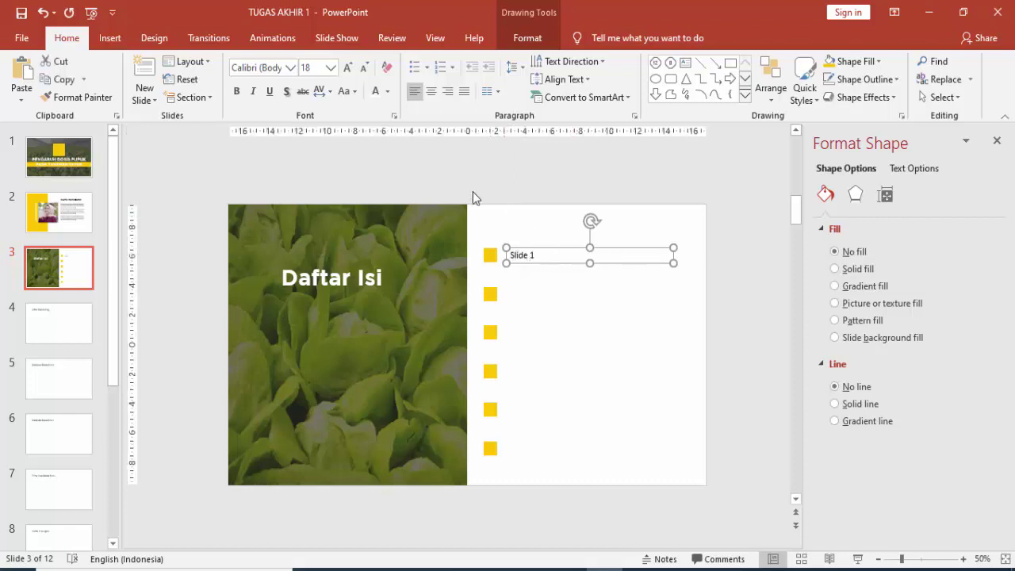
click(275, 68)
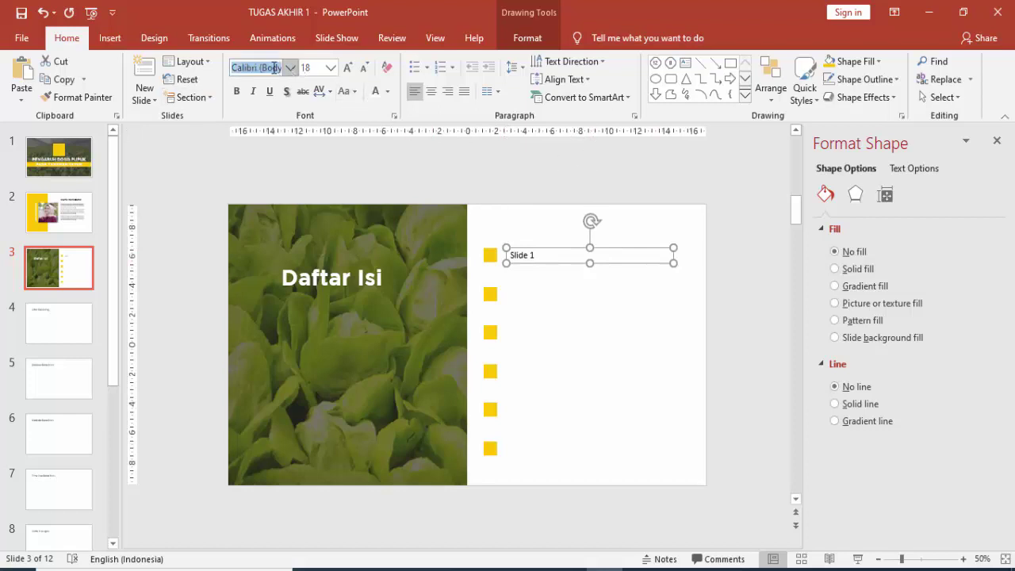
text(Mon)
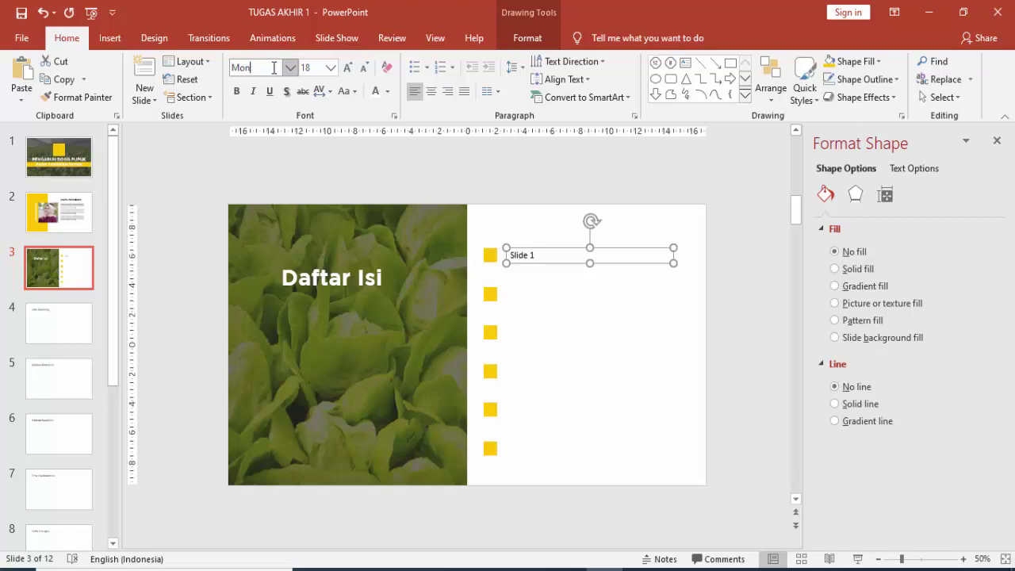
text(sttserrat)
key(Return)
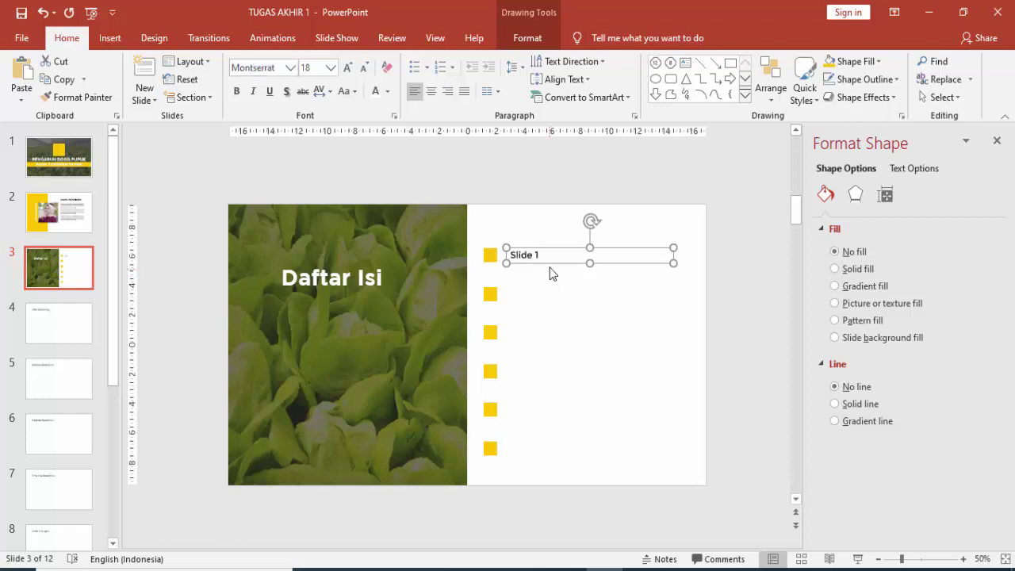
- Copy the Slide 1 label down beside the remaining yellow squares
drag(550, 263, 544, 296)
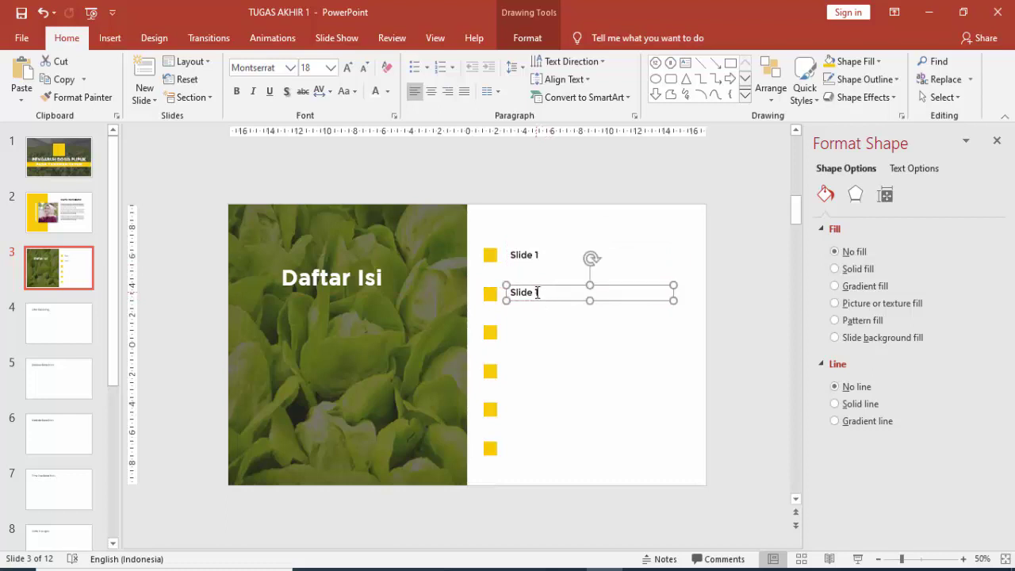
double_click(537, 291)
text(2)
key(Escape)
key(ctrl+d)
key(ctrl+d)
key(ctrl+d)
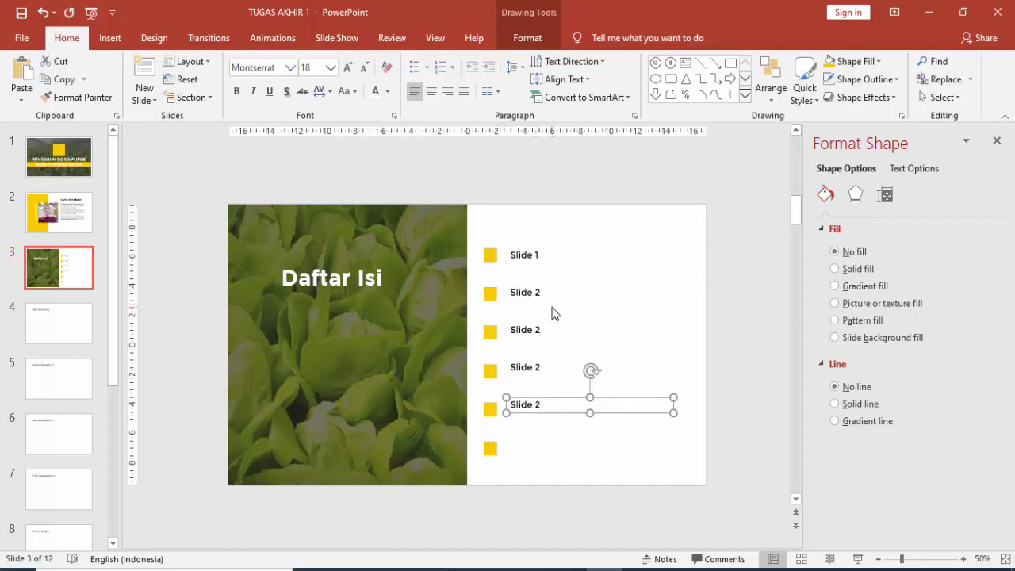
key(ctrl+d)
- Renumber the copied labels Slide 3, Slide 4, Slide 5 and Slide 6
click(537, 329)
double_click(537, 329)
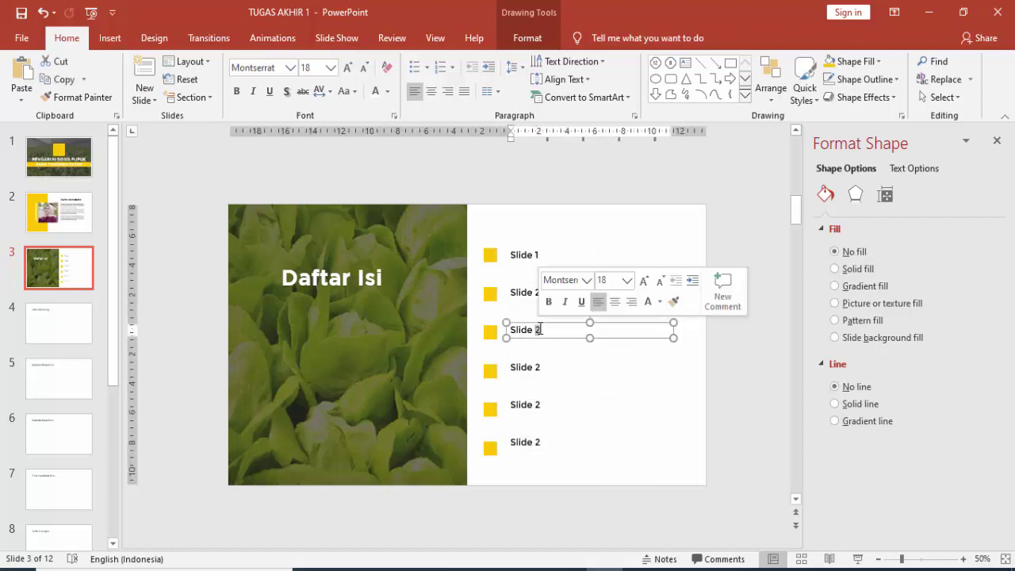
text(3)
click(537, 366)
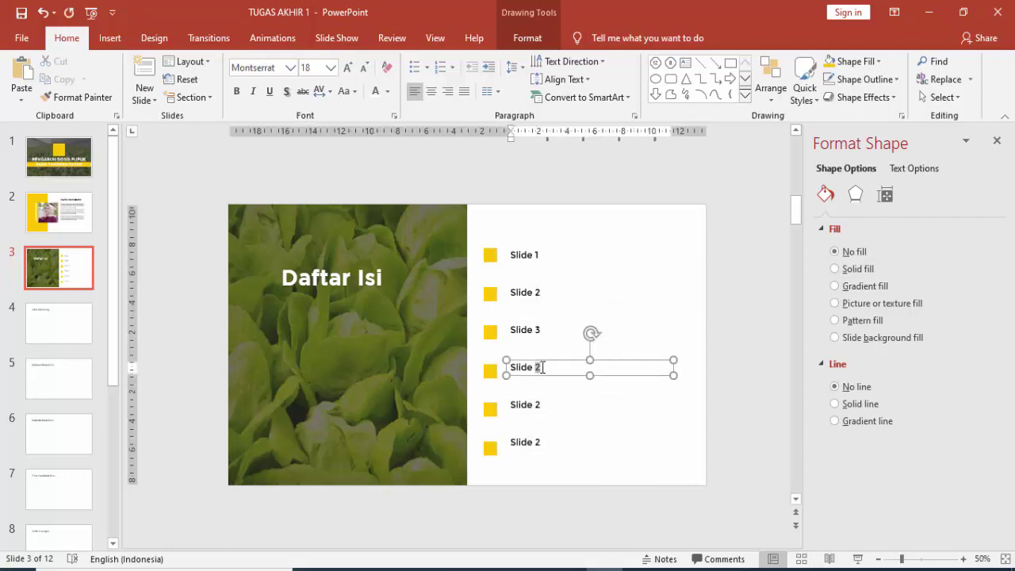
double_click(536, 367)
text(4)
click(538, 404)
double_click(537, 404)
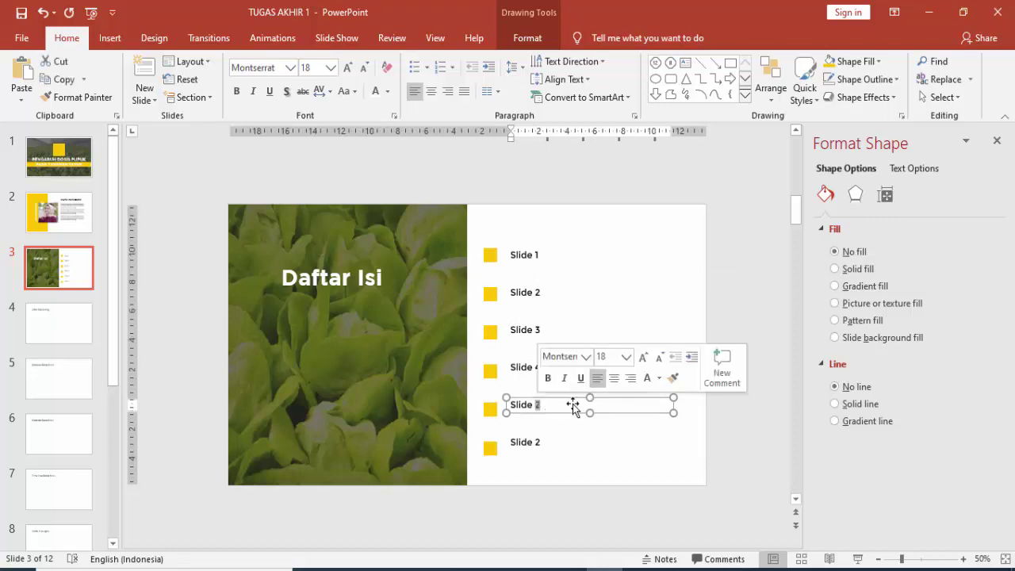
text(5)
click(538, 441)
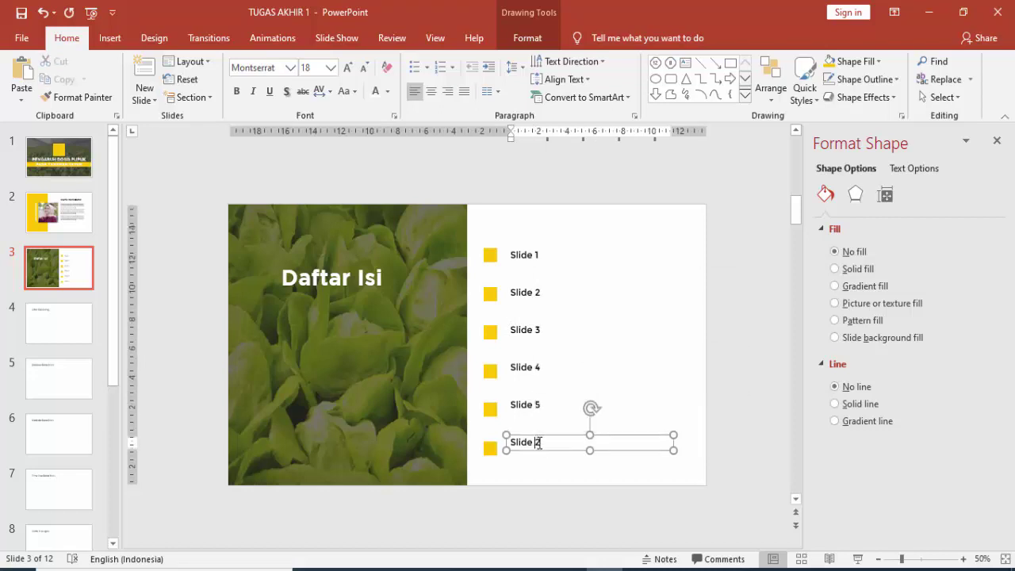
double_click(539, 442)
text(6)
click(620, 359)
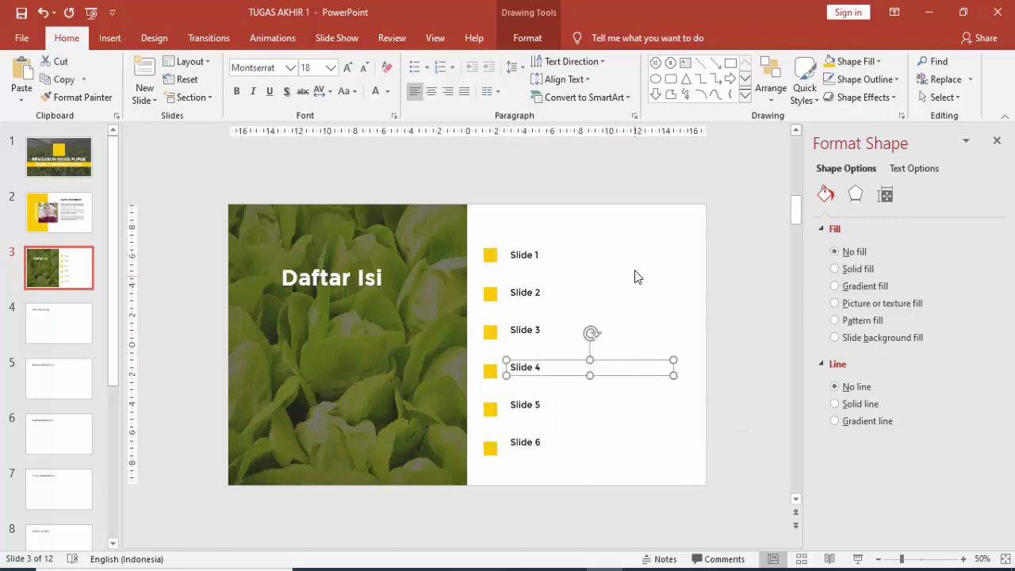
- Deselect the labels and select the Daftar Isi title
click(632, 237)
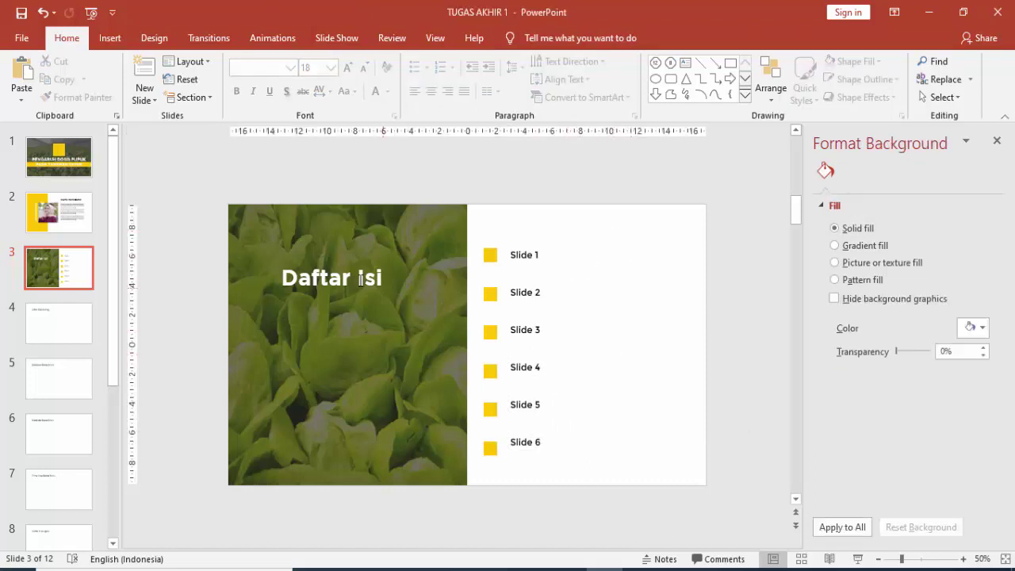
click(365, 291)
click(363, 260)
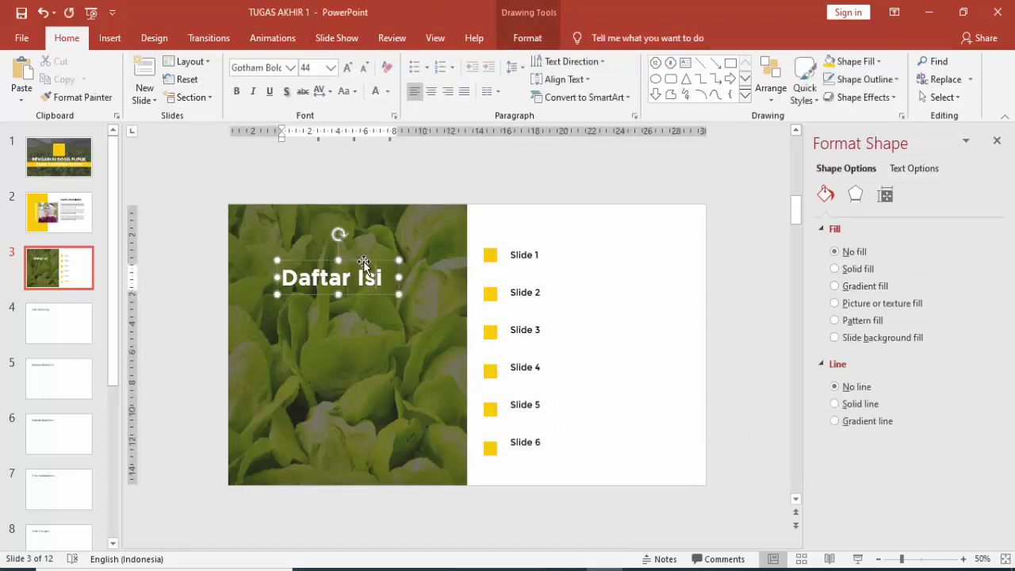
click(109, 38)
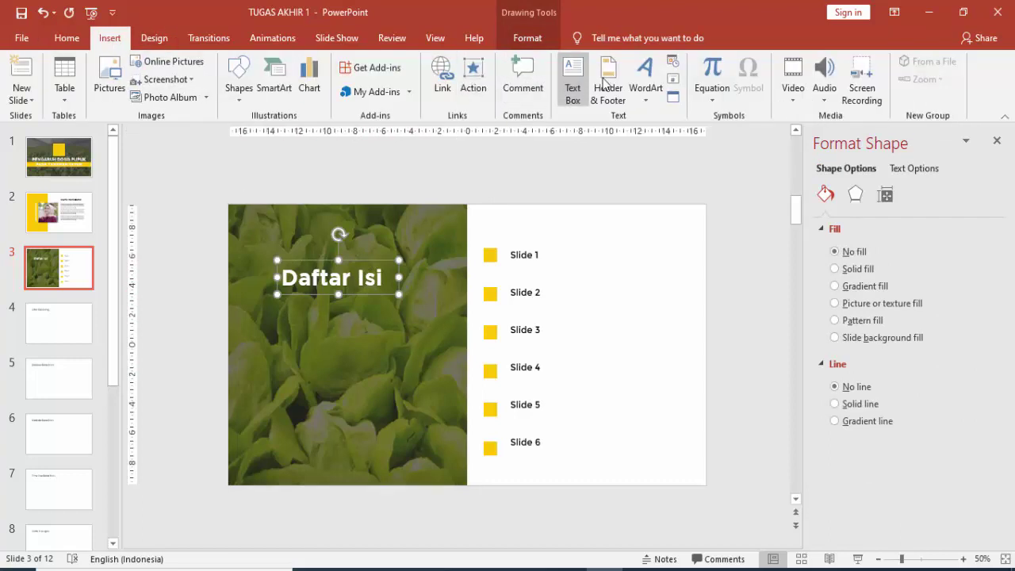
- Add a text box below the title reading 'Pengaruh Dosis Pupuk Terhadap pertumbuhan Sayuran'
click(571, 80)
drag(275, 305, 414, 364)
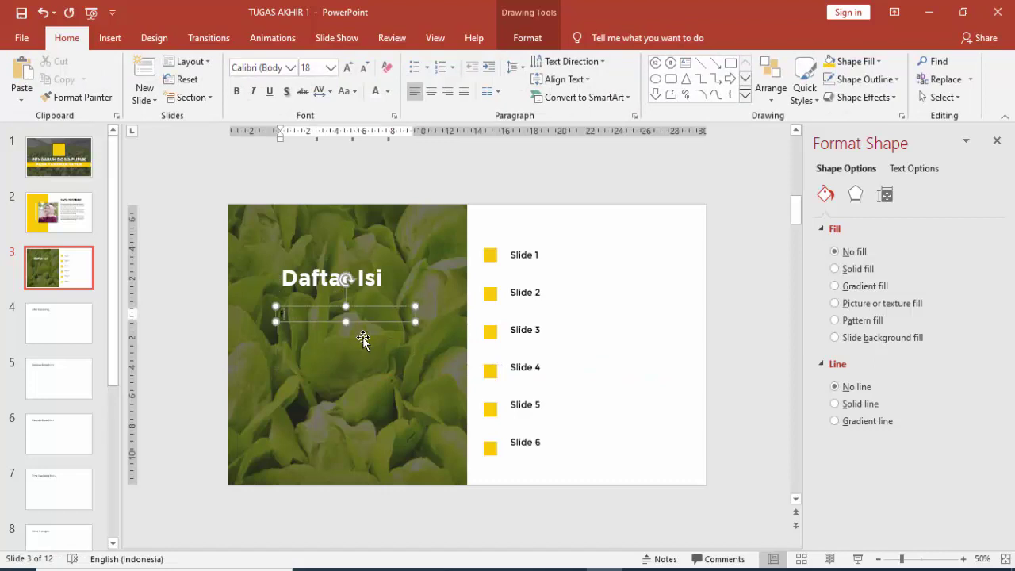
text(p)
text(engarus)
key(BackSpace)
key(BackSpace)
text(uh)
text( Kompo)
key(BackSpace)
key(BackSpace)
key(BackSpace)
text(Di)
text(osis P)
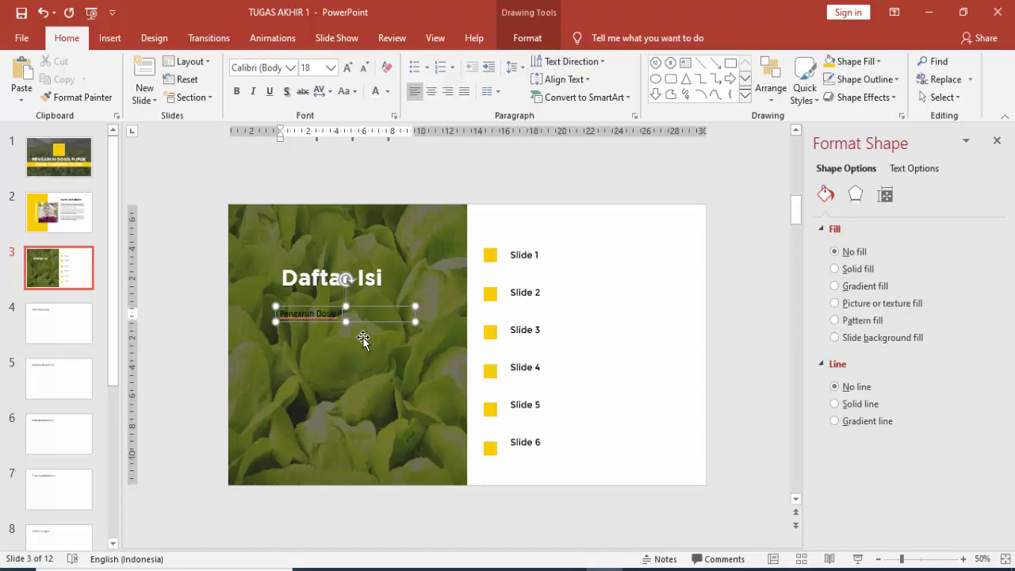
text(upuk)
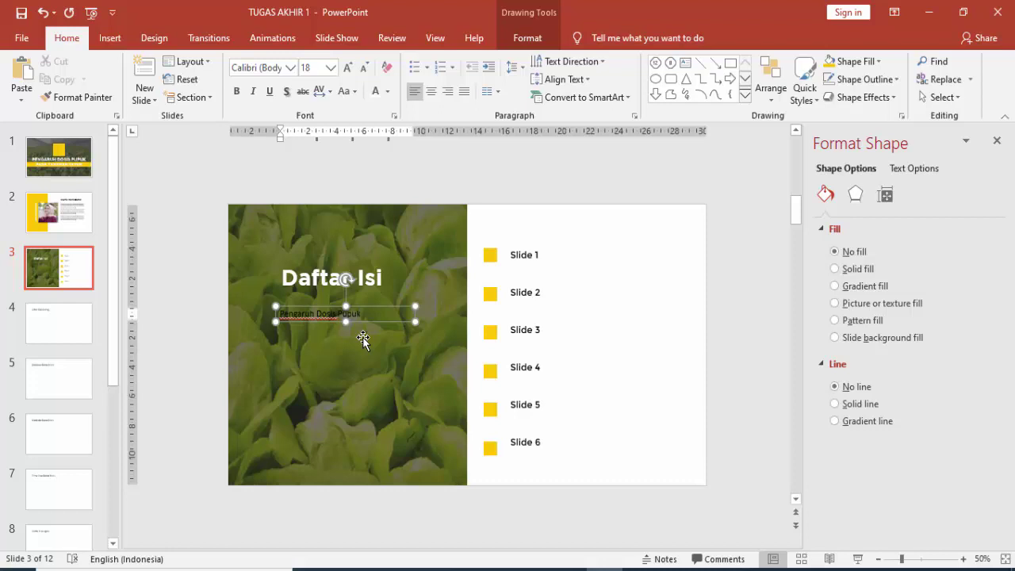
text( terhadap p)
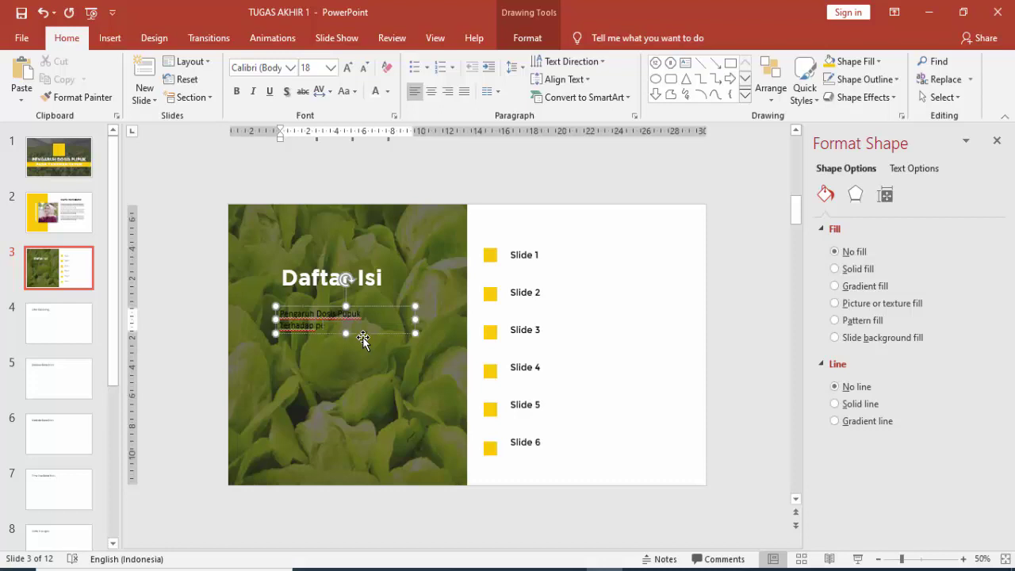
text(ertumbu)
text(han Sayuran)
- Move the subtitle box up closer to the Daftar Isi title
click(380, 300)
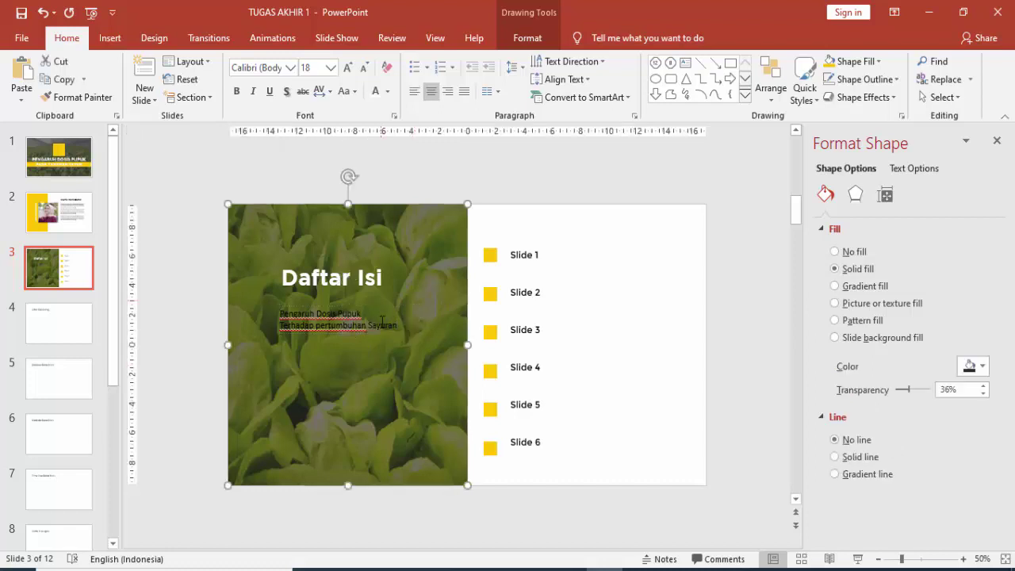
click(375, 309)
click(375, 309)
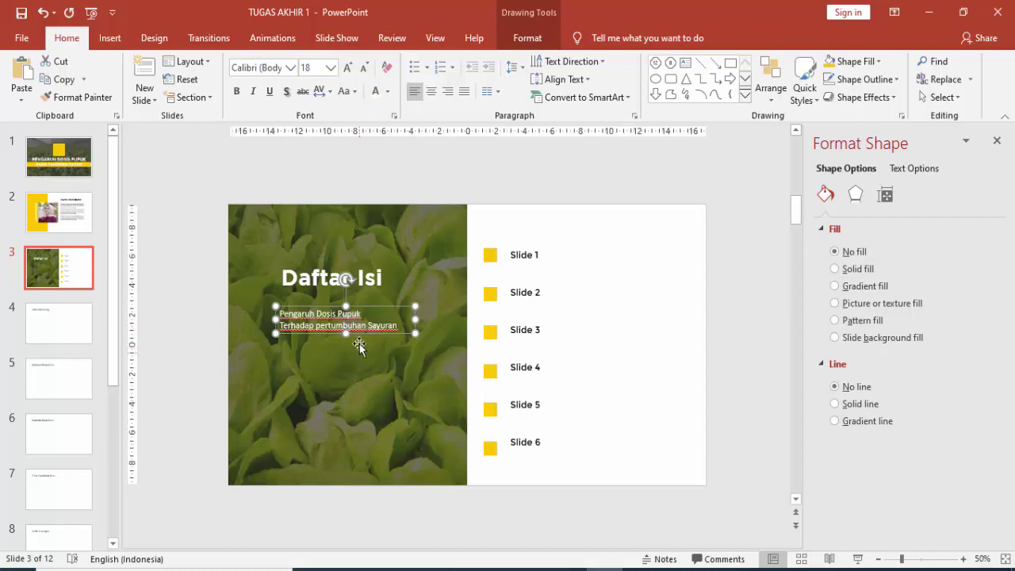
drag(373, 303, 374, 294)
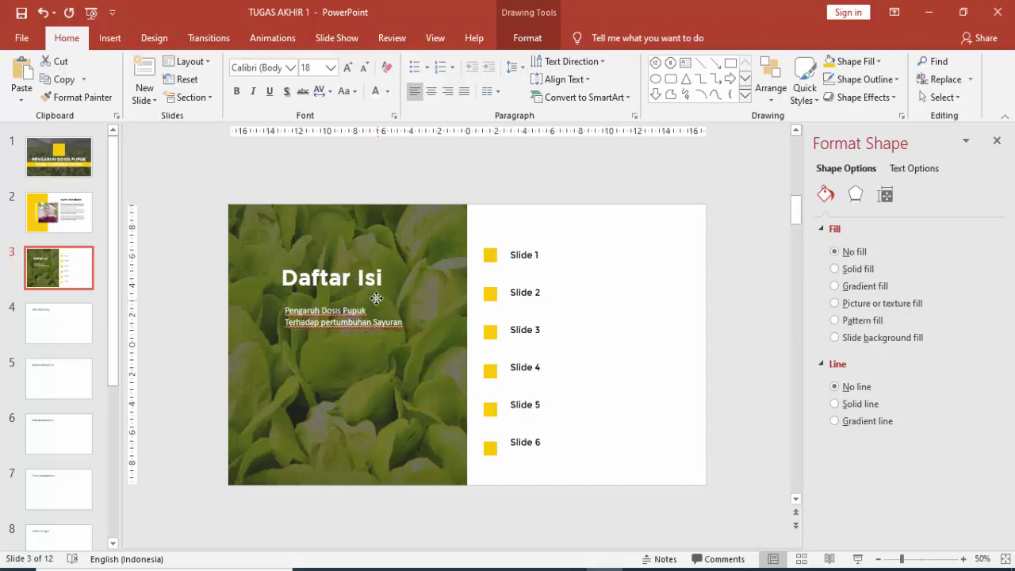
- Set the subtitle in Montserrat and widen its box to fit two lines
click(264, 70)
text(Mot)
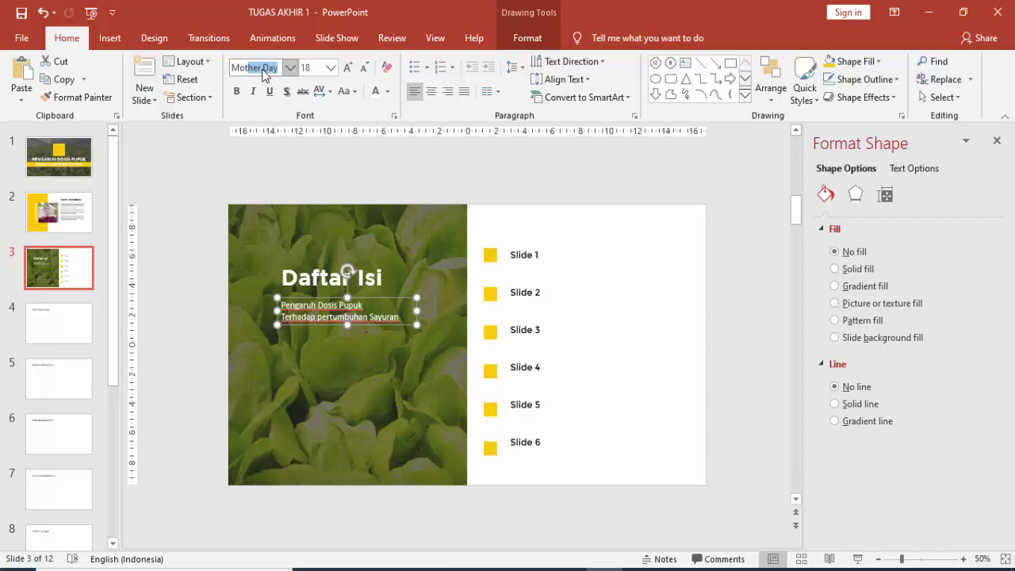
key(BackSpace)
text(ntserrat)
key(Return)
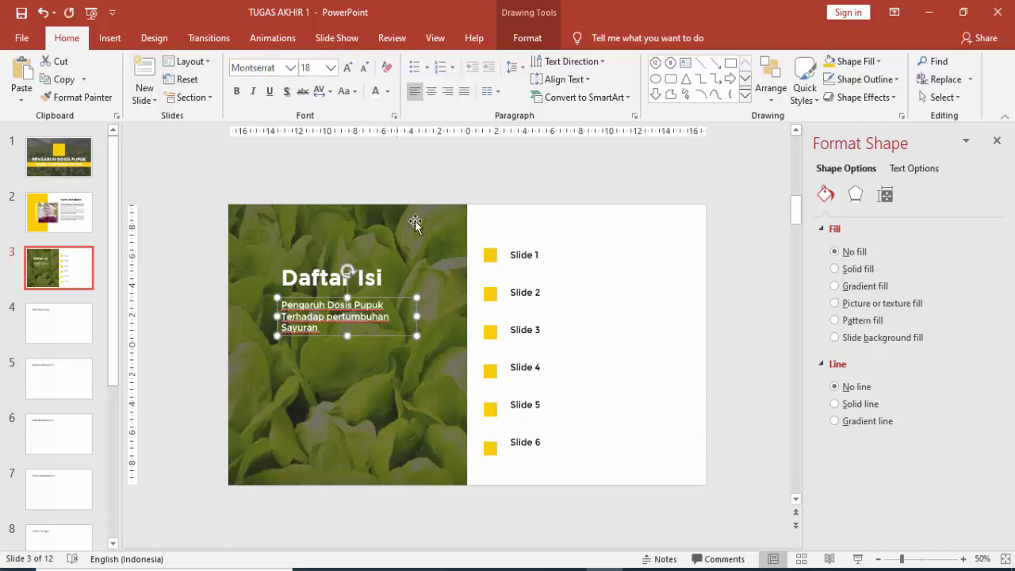
drag(418, 316, 432, 316)
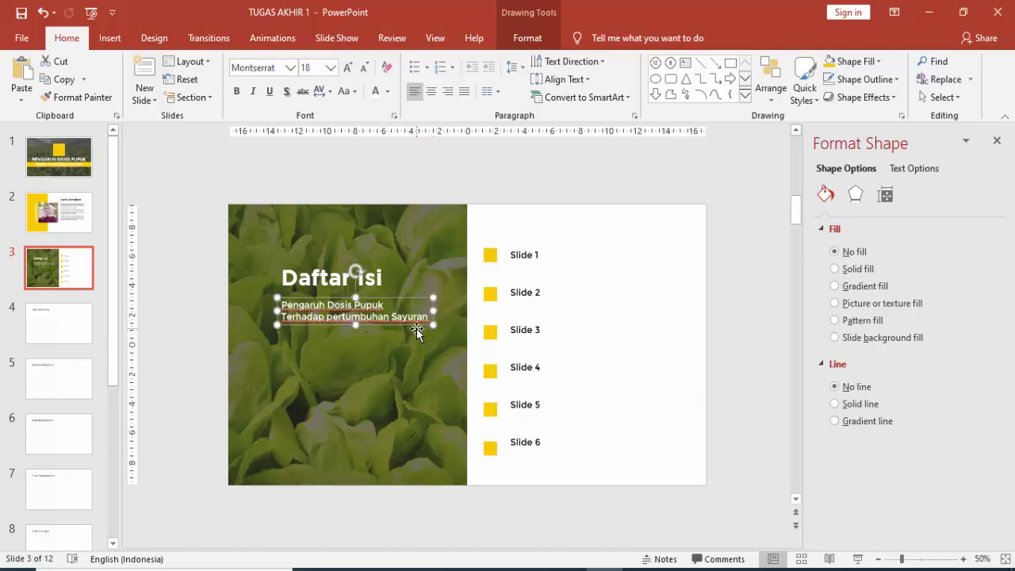
click(418, 332)
- Save the presentation with Ctrl+S and clear the slide selection
key(ctrl+s)
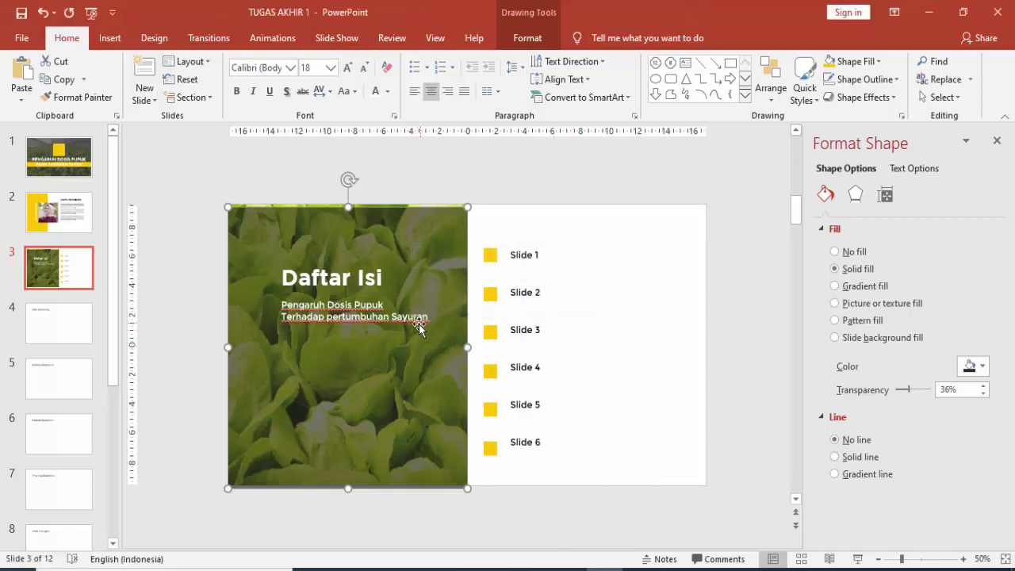
click(400, 317)
click(432, 258)
key(Delete)
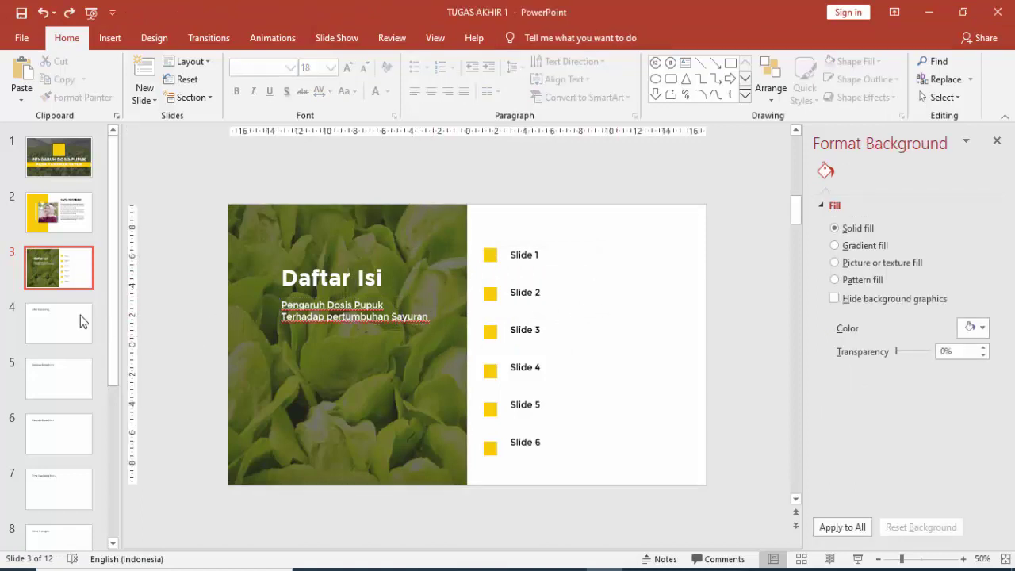
- On slide 4, move the Latar Belakang title to the right
click(80, 320)
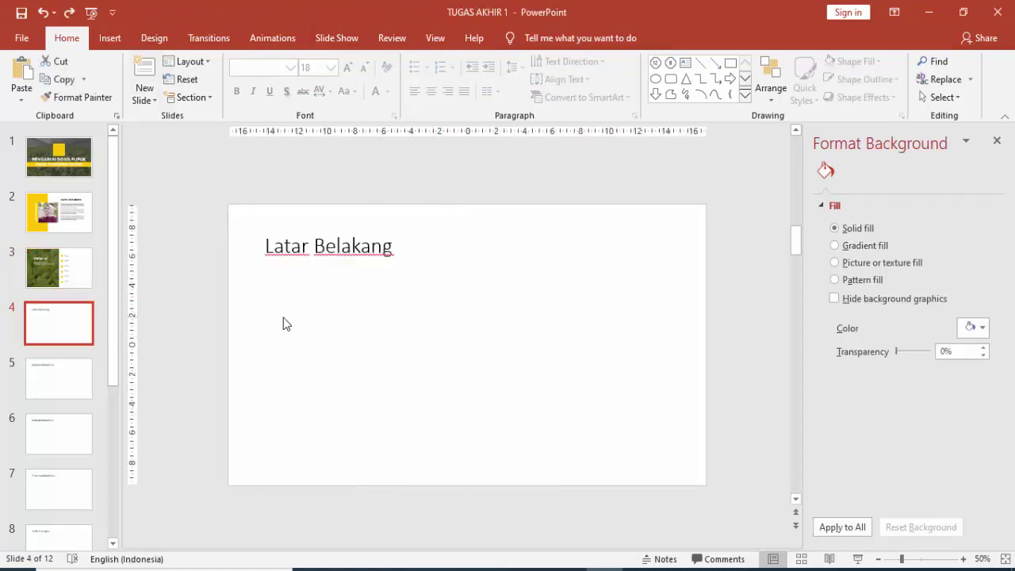
click(459, 314)
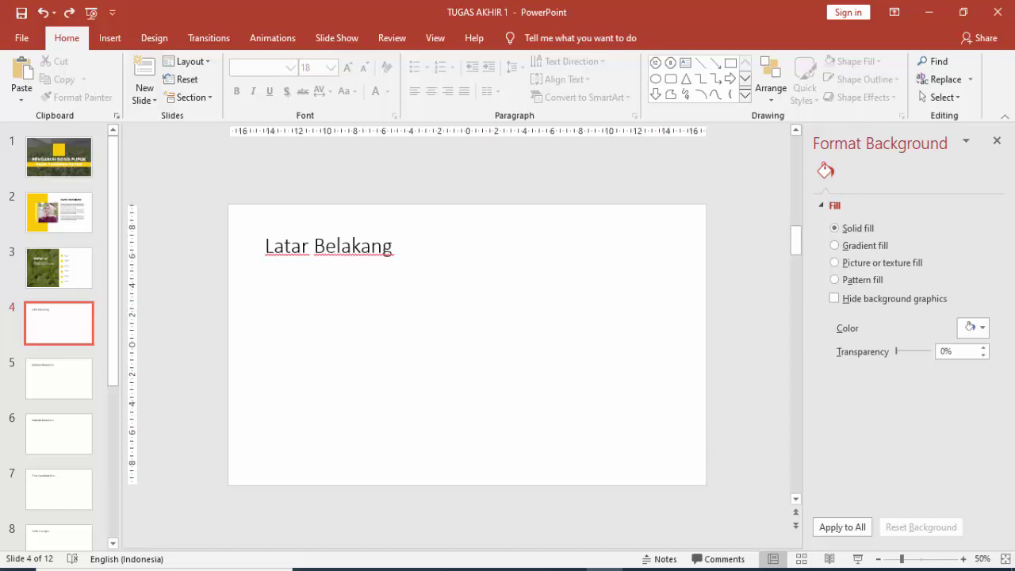
click(941, 512)
click(357, 258)
drag(262, 247, 414, 248)
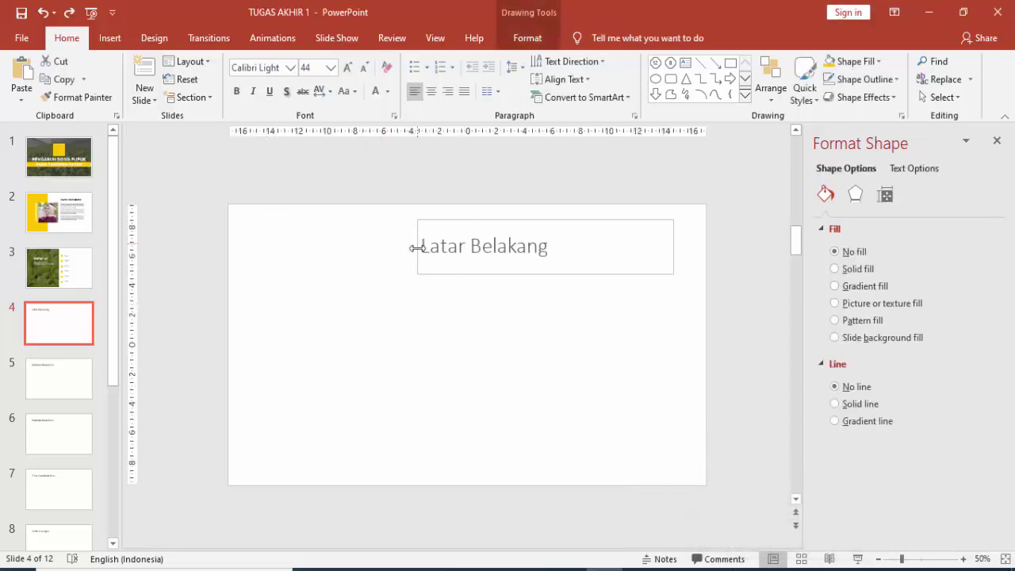
key(Escape)
- Draw a tall outline-free rectangle down the slide's left side
click(109, 37)
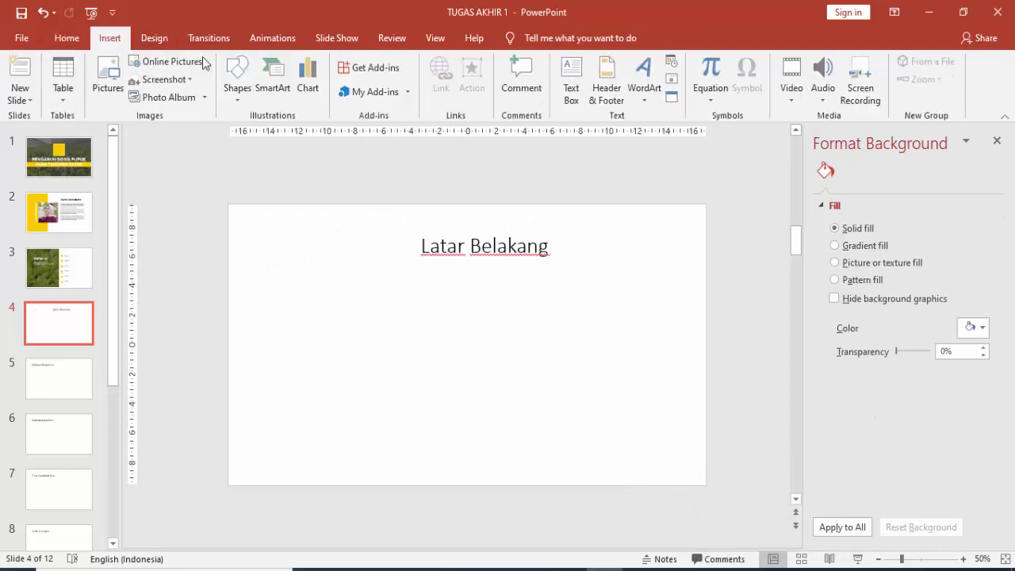
click(238, 79)
click(279, 142)
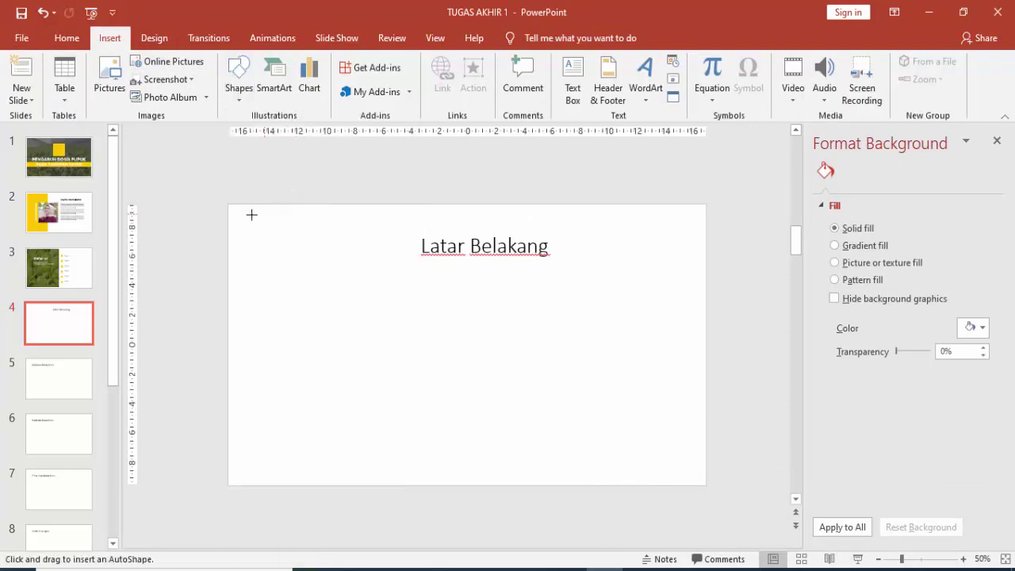
drag(229, 204, 383, 485)
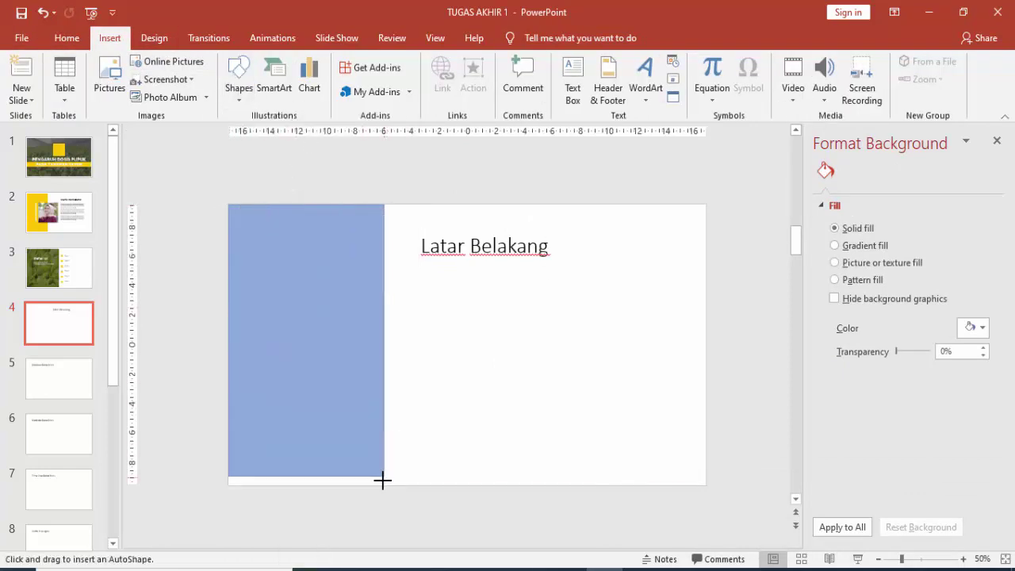
click(842, 440)
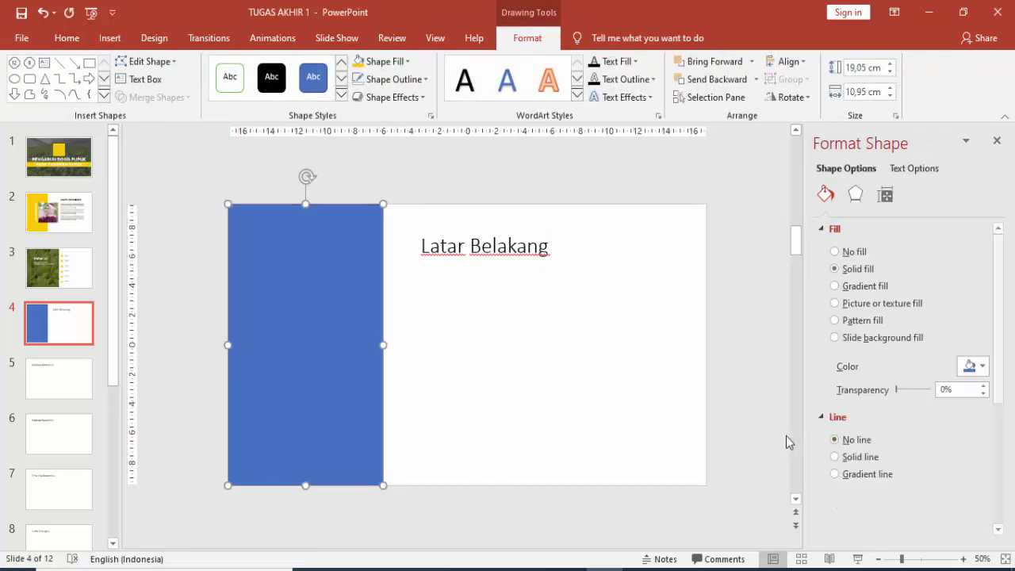
- Fill the rectangle with the seedling photo pexels-photo-2218364
click(874, 306)
click(856, 383)
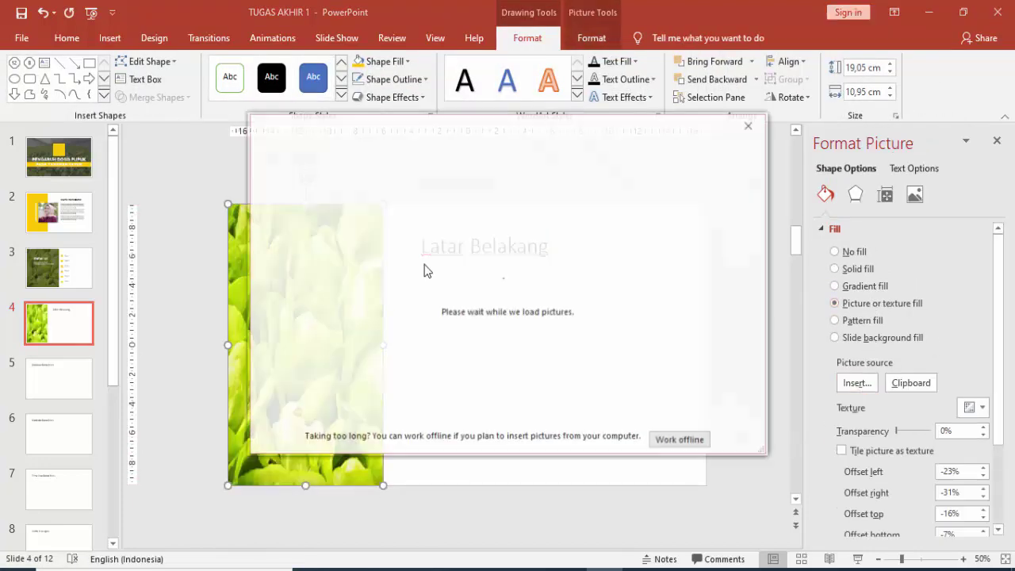
key(Escape)
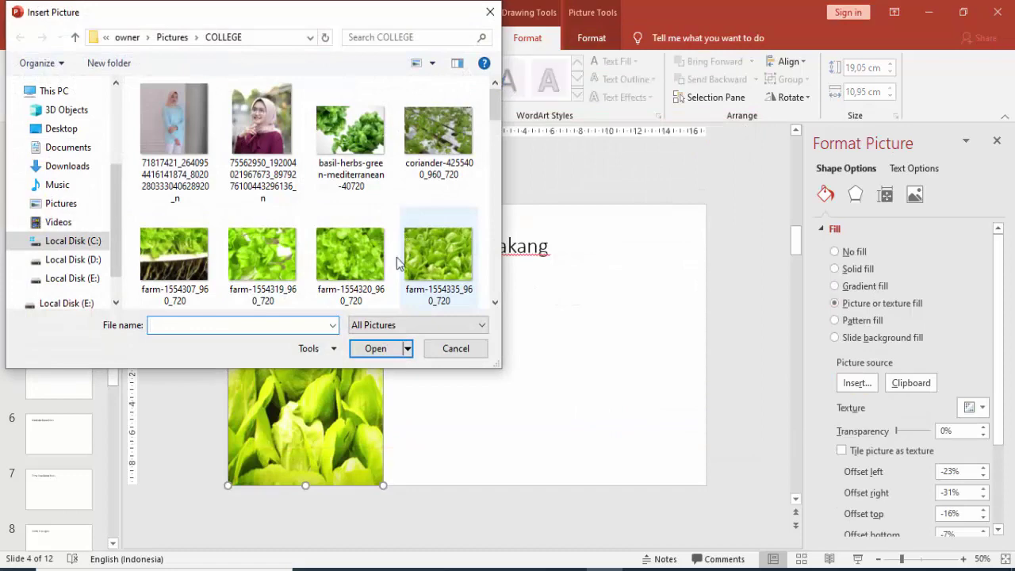
scroll(399, 256, down, 2)
scroll(389, 260, down, 3)
scroll(387, 262, down, 2)
scroll(387, 261, up, 1)
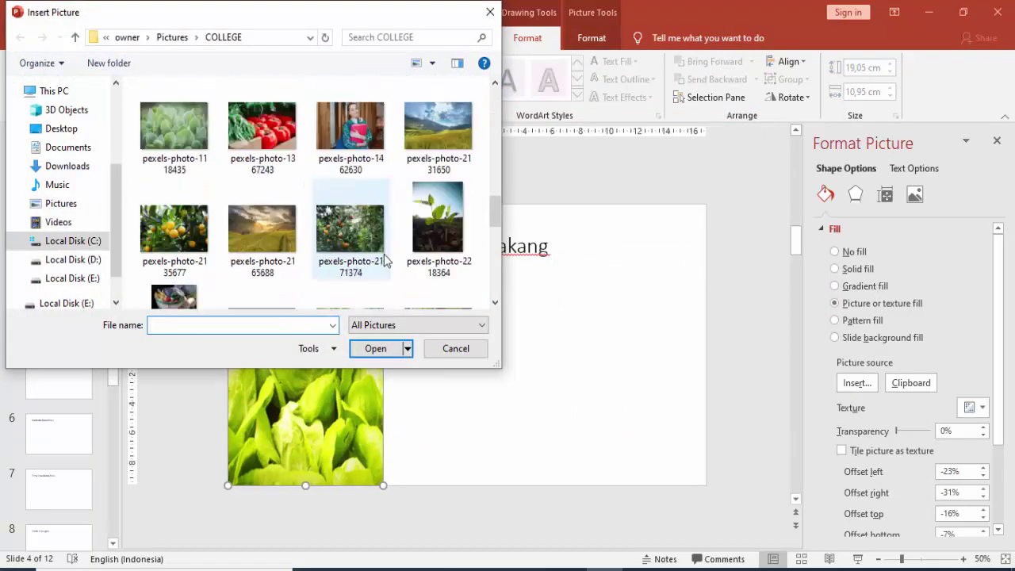
scroll(386, 261, down, 1)
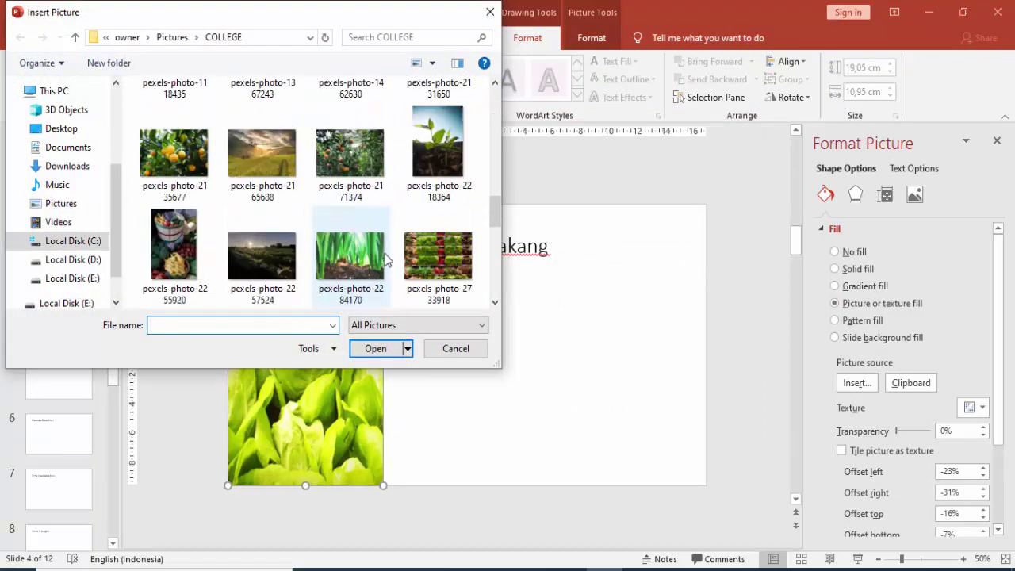
click(438, 143)
click(379, 348)
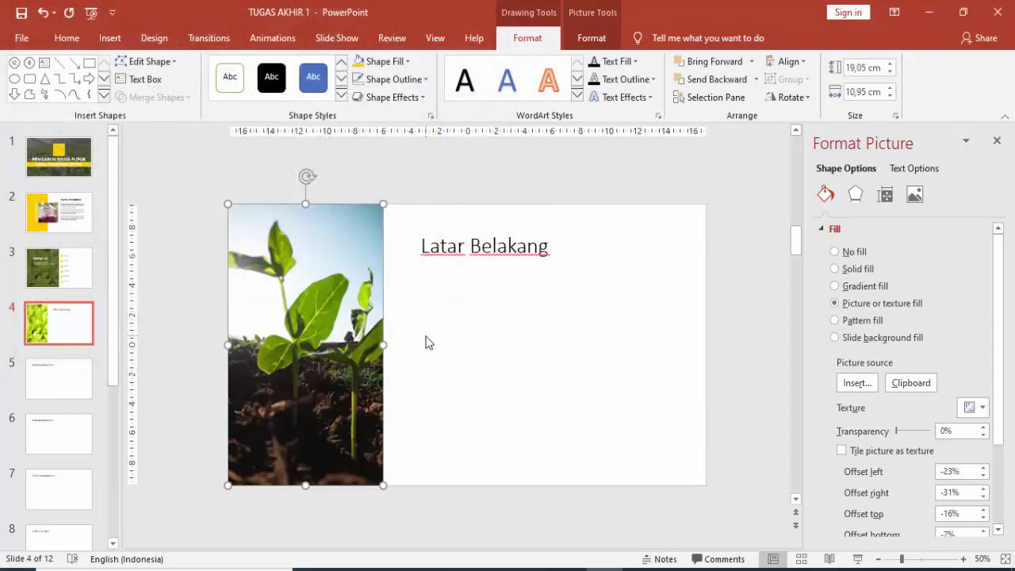
click(458, 311)
- Draw a small square over the photo panel's right edge with no outline and yellow fill
click(110, 38)
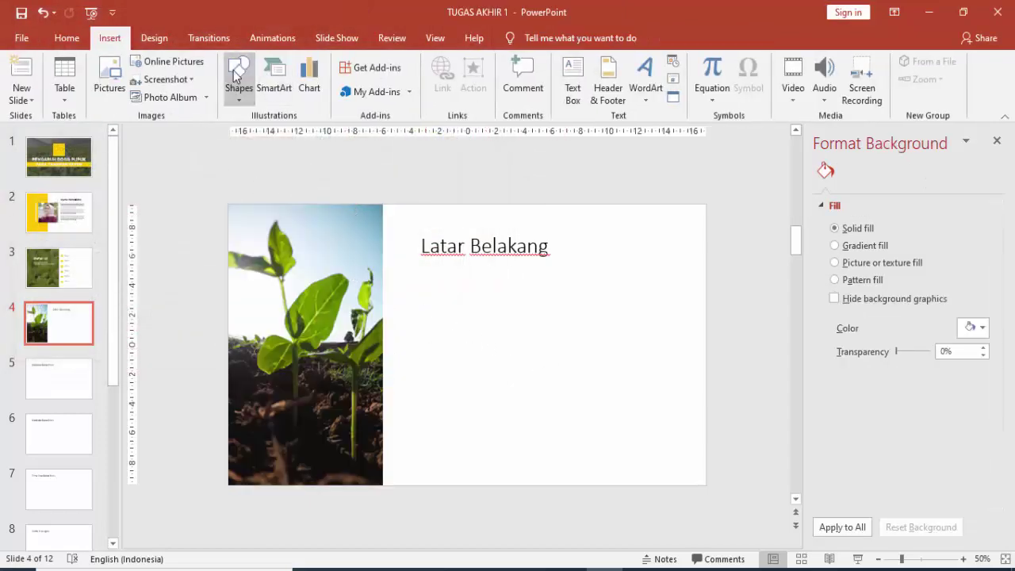
click(238, 79)
click(307, 133)
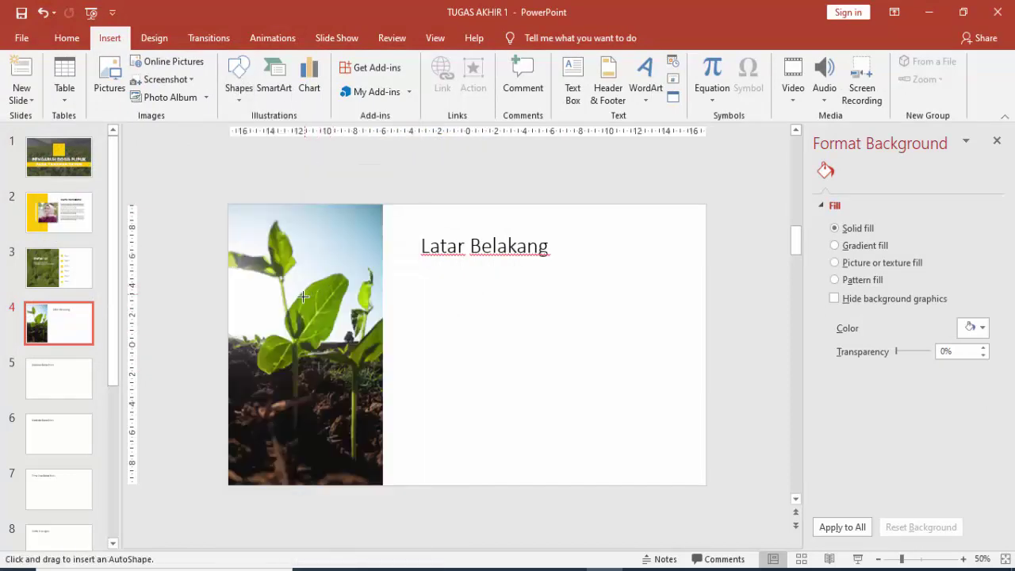
drag(330, 290, 433, 399)
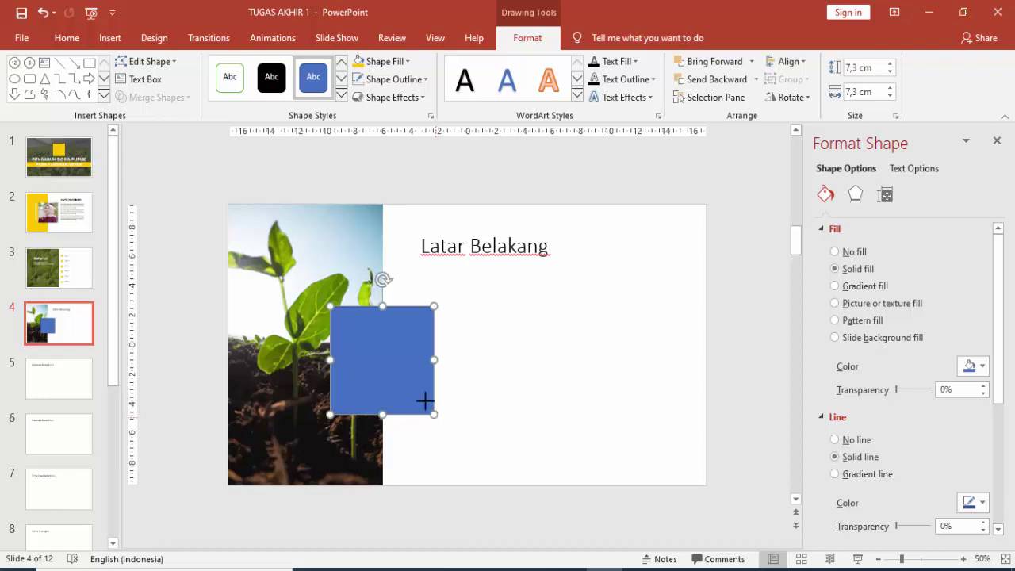
drag(433, 398, 408, 366)
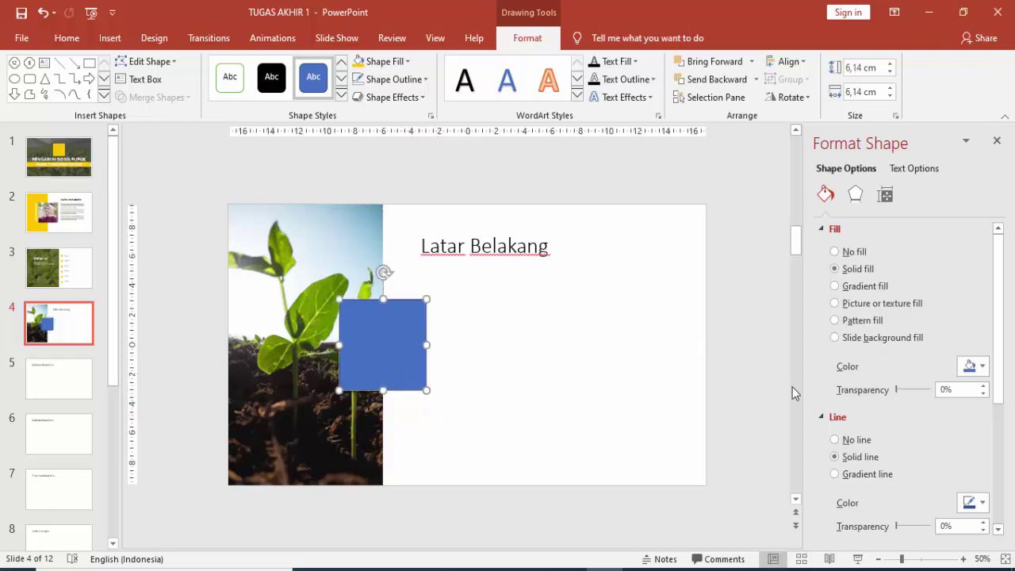
click(834, 439)
click(975, 366)
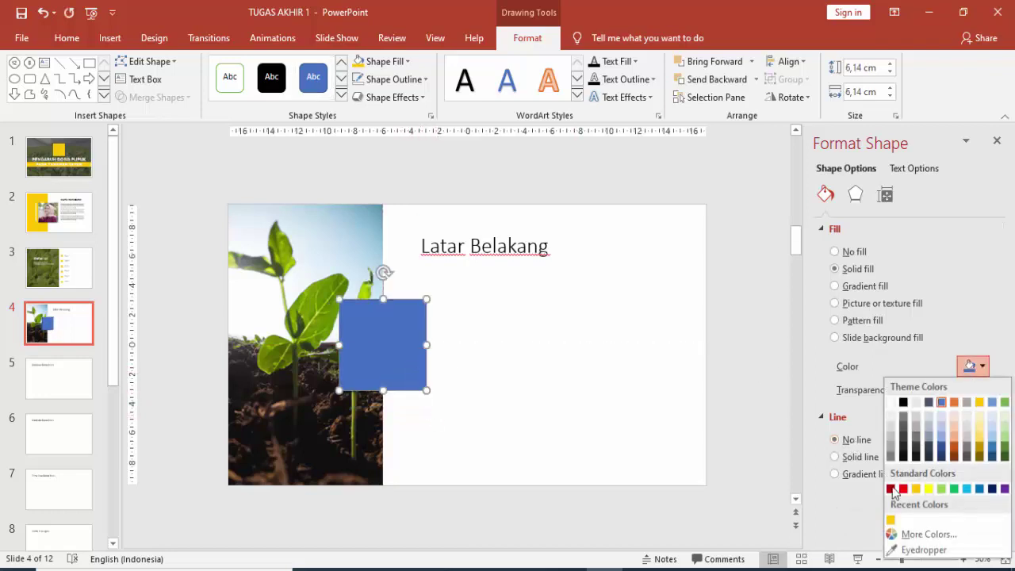
click(892, 514)
click(524, 359)
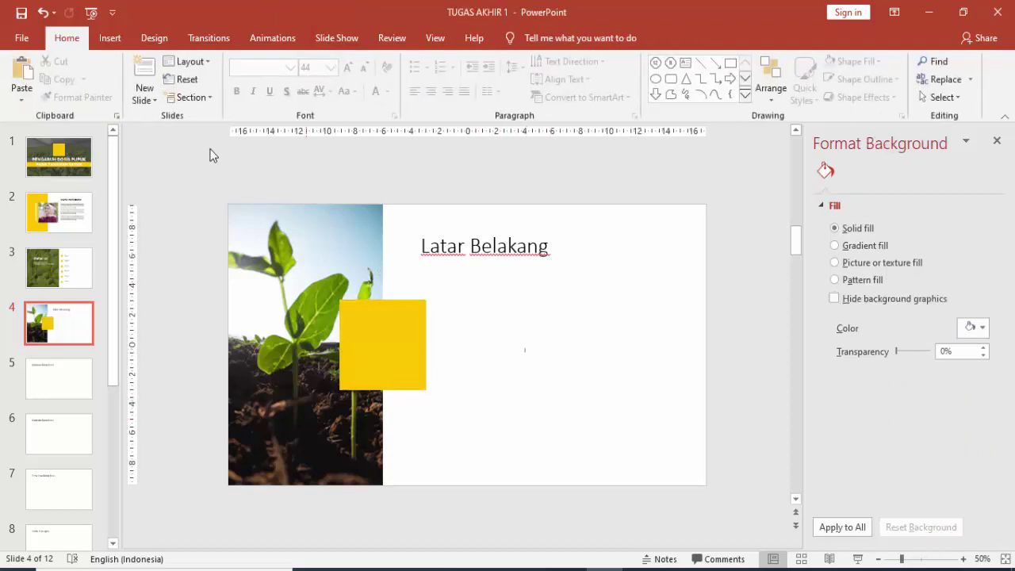
click(109, 37)
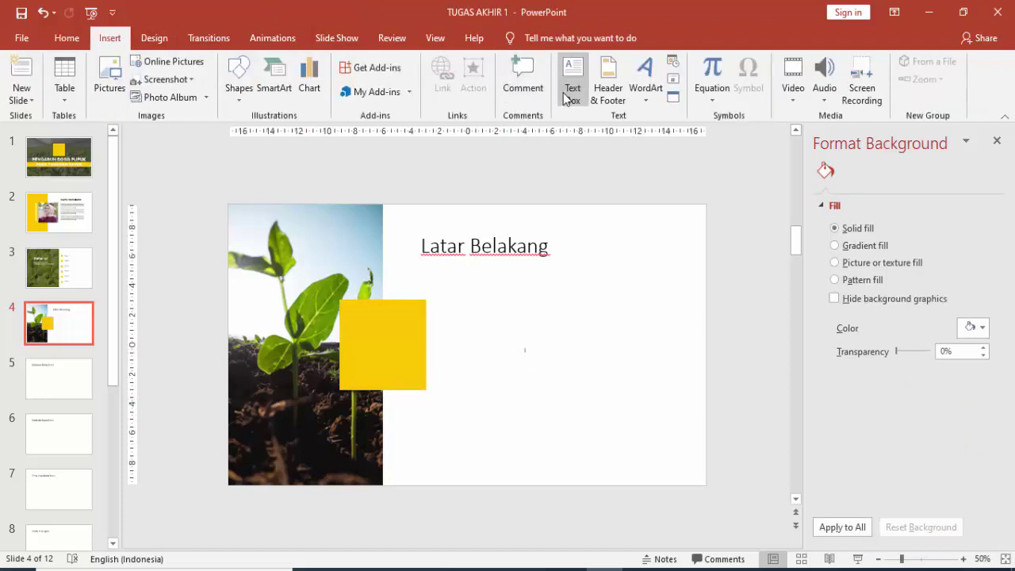
- Insert WordArt '01' set in Gotham Bold at 96 pt
click(645, 78)
click(650, 132)
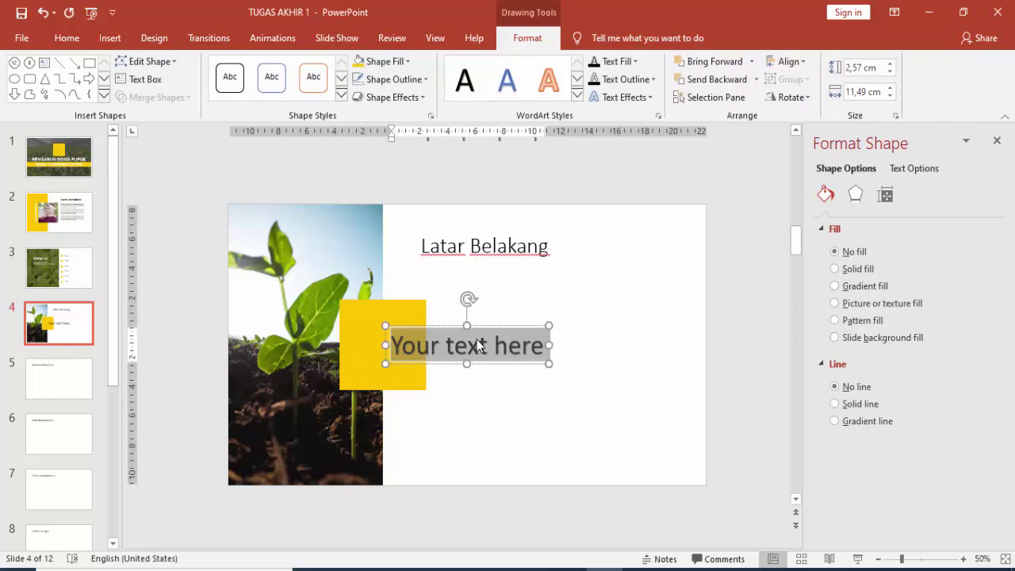
text(01)
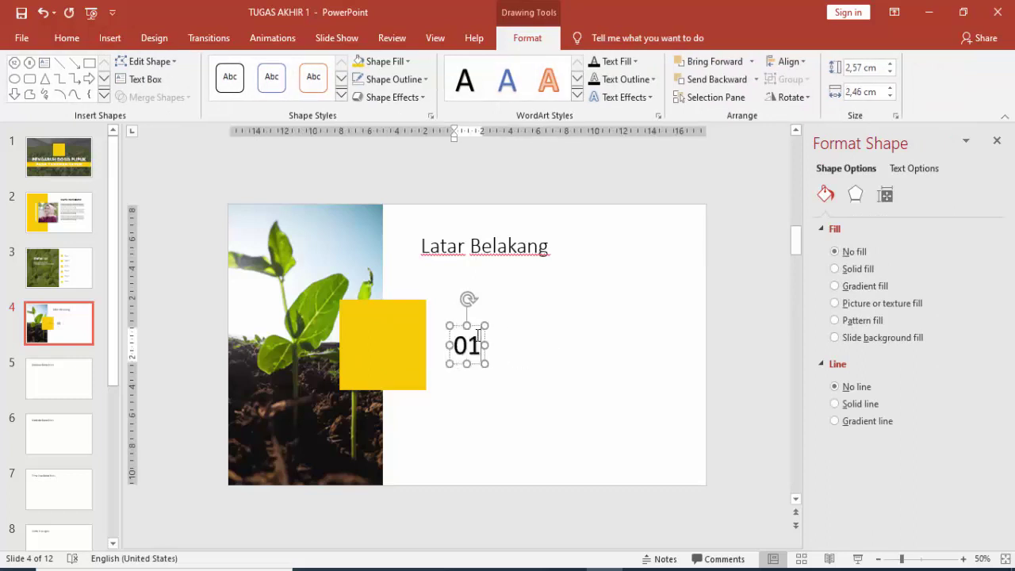
click(481, 325)
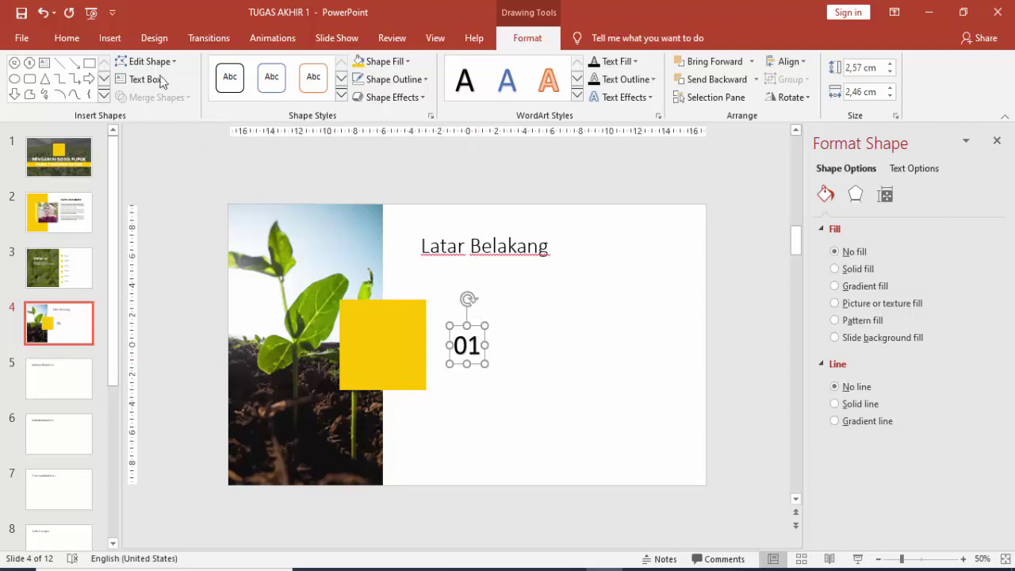
click(67, 38)
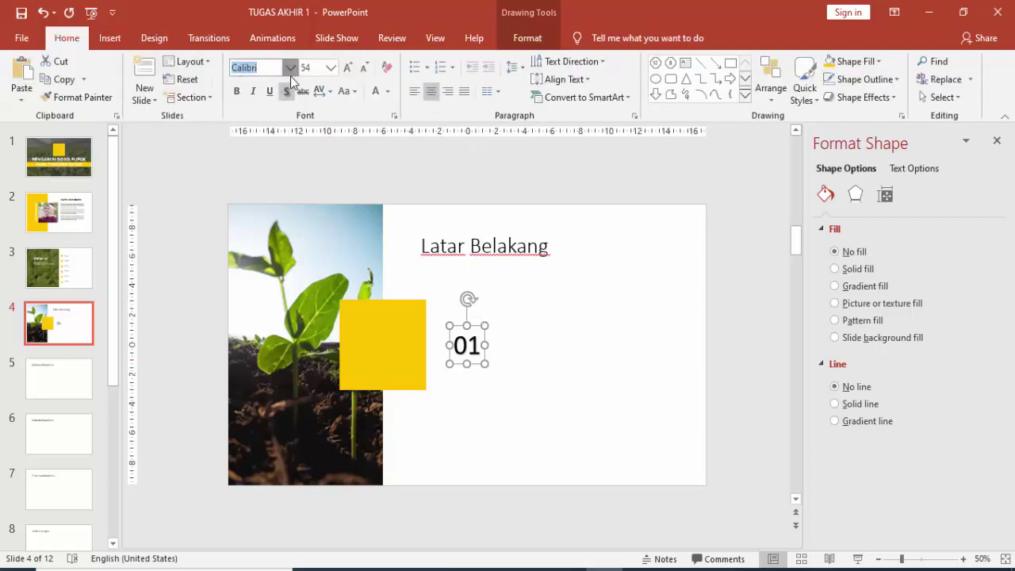
click(292, 69)
click(281, 178)
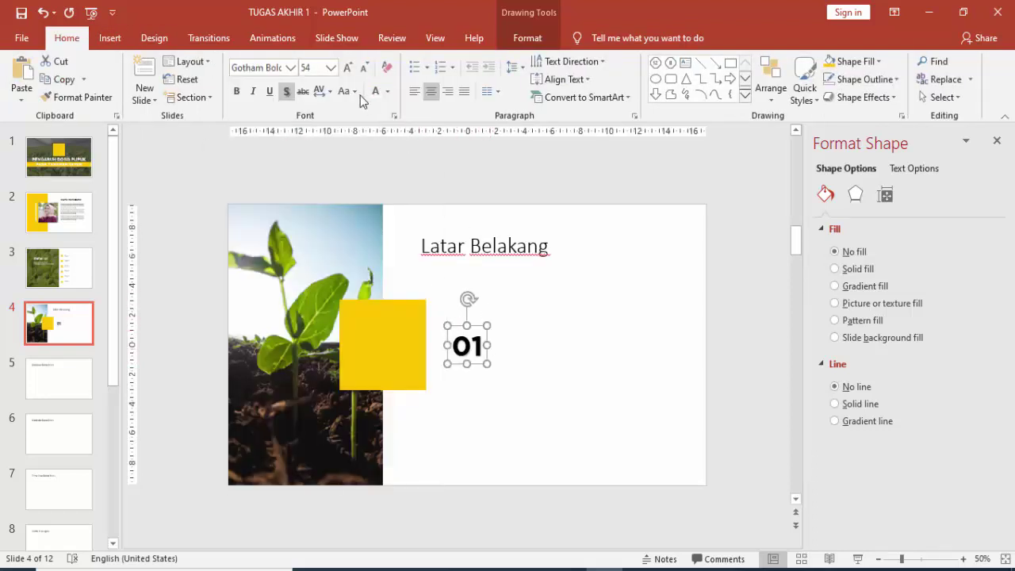
click(329, 68)
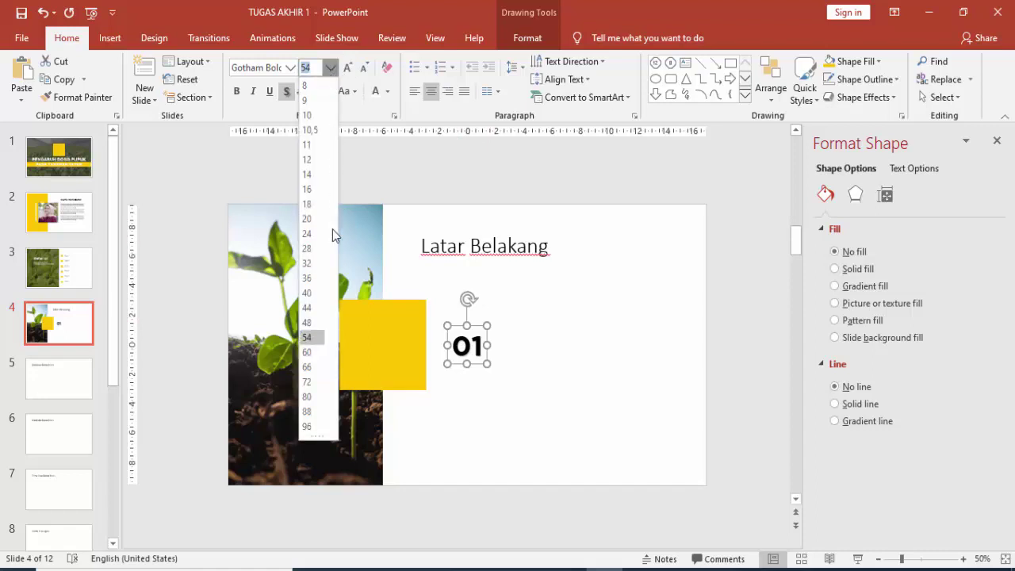
click(313, 426)
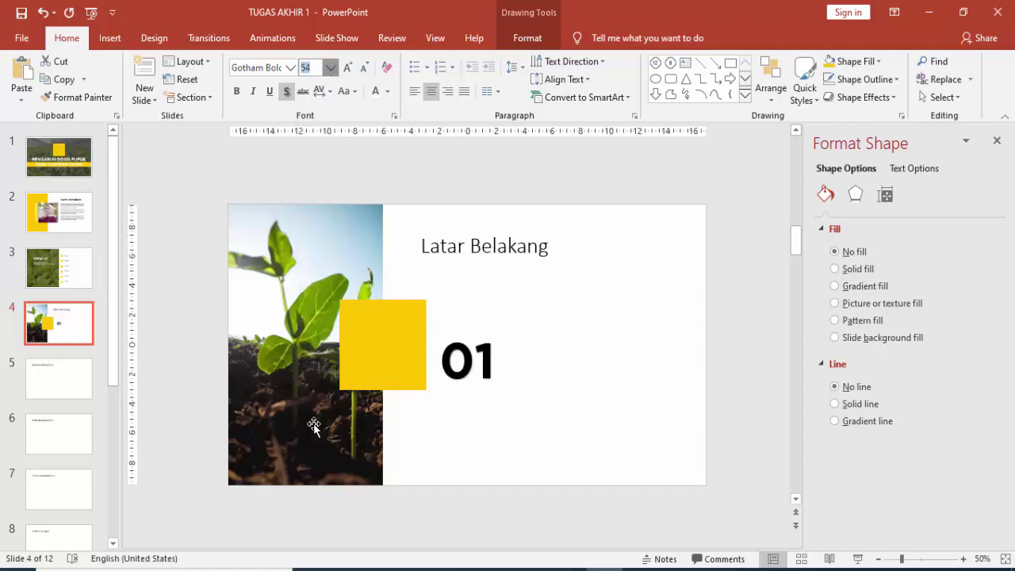
- Colour the 01 white and centre it on the yellow square
click(468, 303)
drag(446, 322, 334, 305)
click(376, 91)
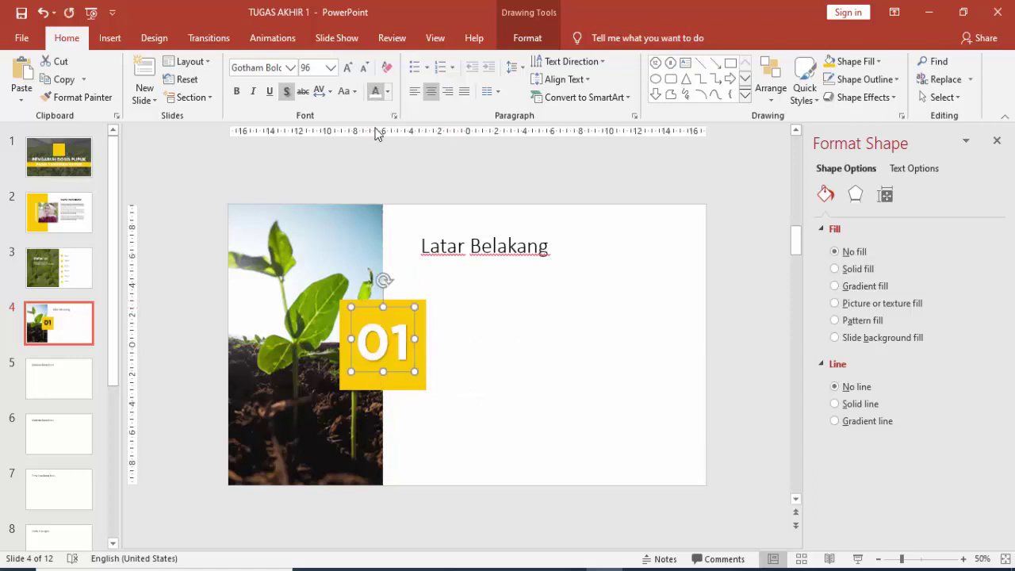
drag(386, 309, 404, 304)
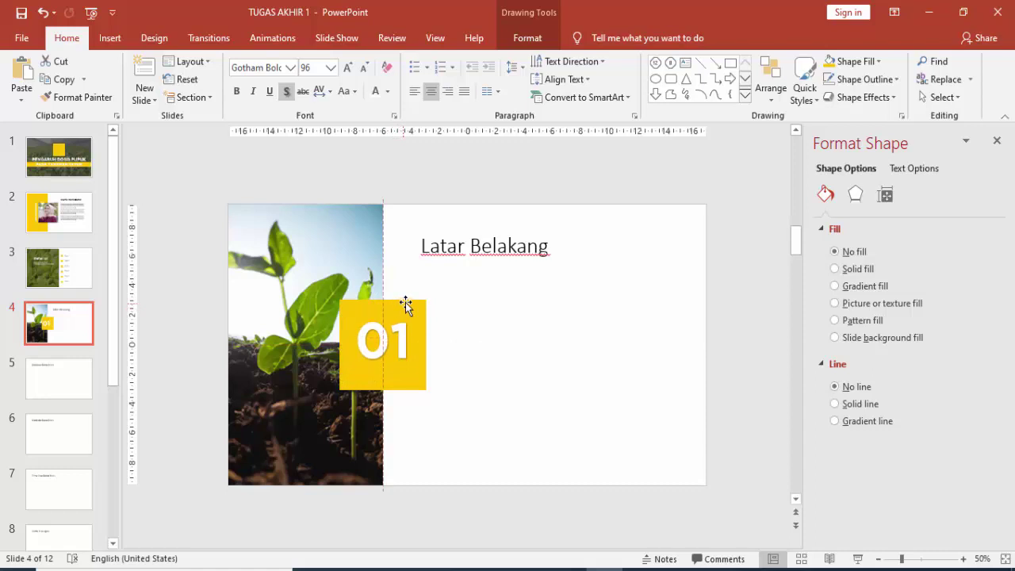
- Shift the Latar Belakang title further right and set it in Gotham Bold
click(478, 238)
drag(457, 221, 490, 221)
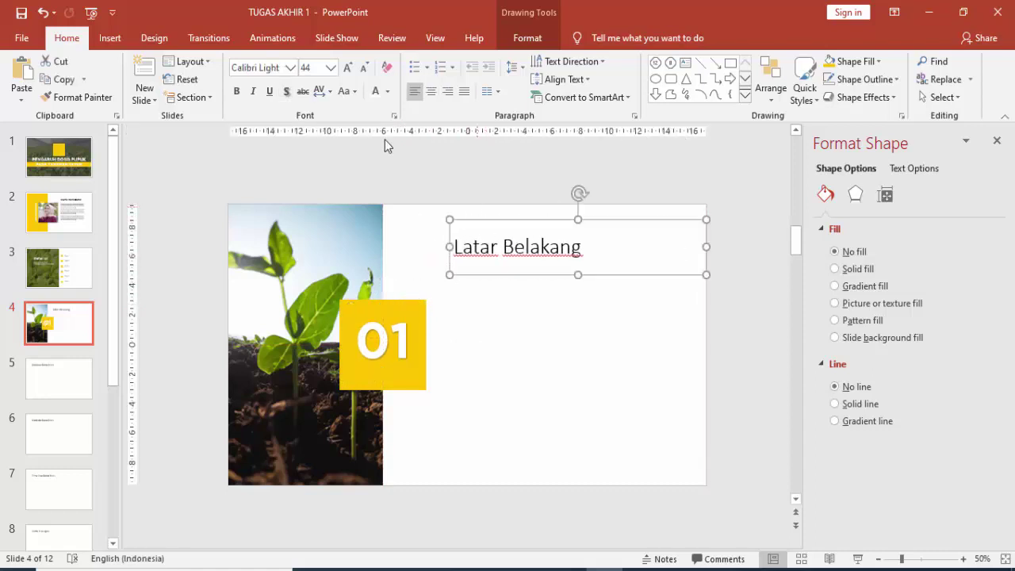
click(292, 68)
click(297, 164)
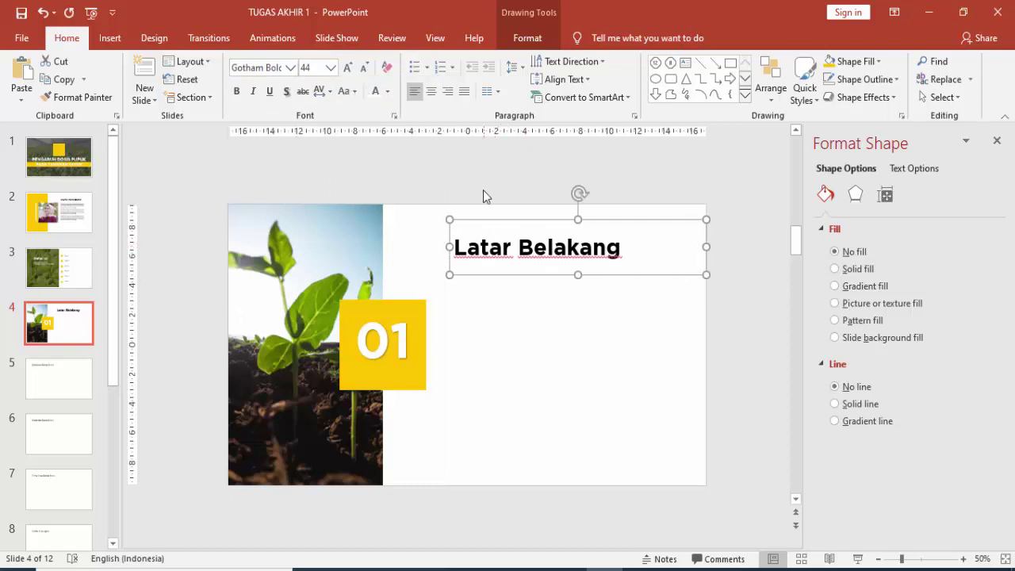
- Keep the Latar Belakang title at size 44 and narrow and shorten its box
click(331, 68)
click(314, 306)
drag(699, 246, 653, 246)
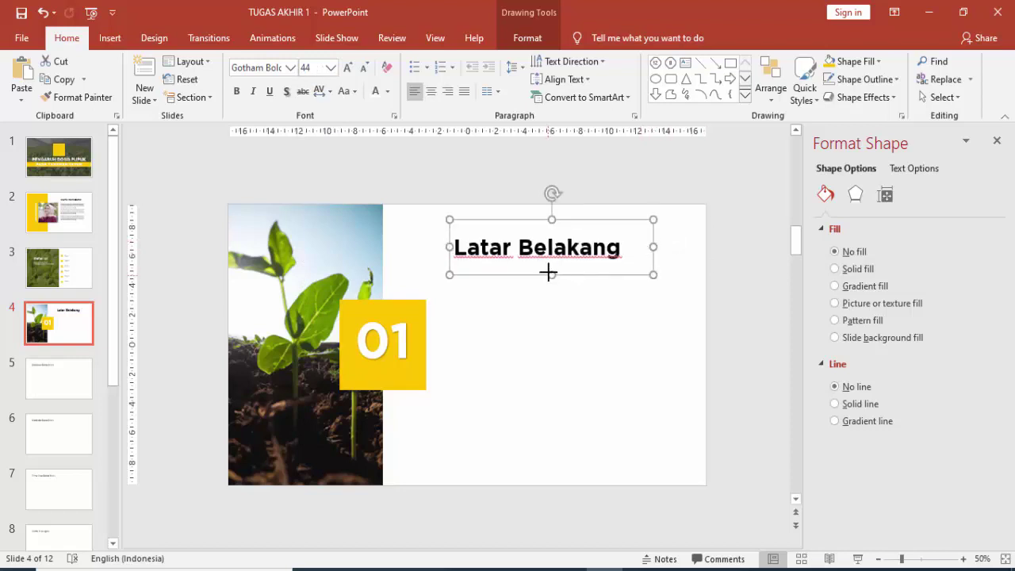
drag(547, 272, 547, 263)
drag(537, 219, 518, 221)
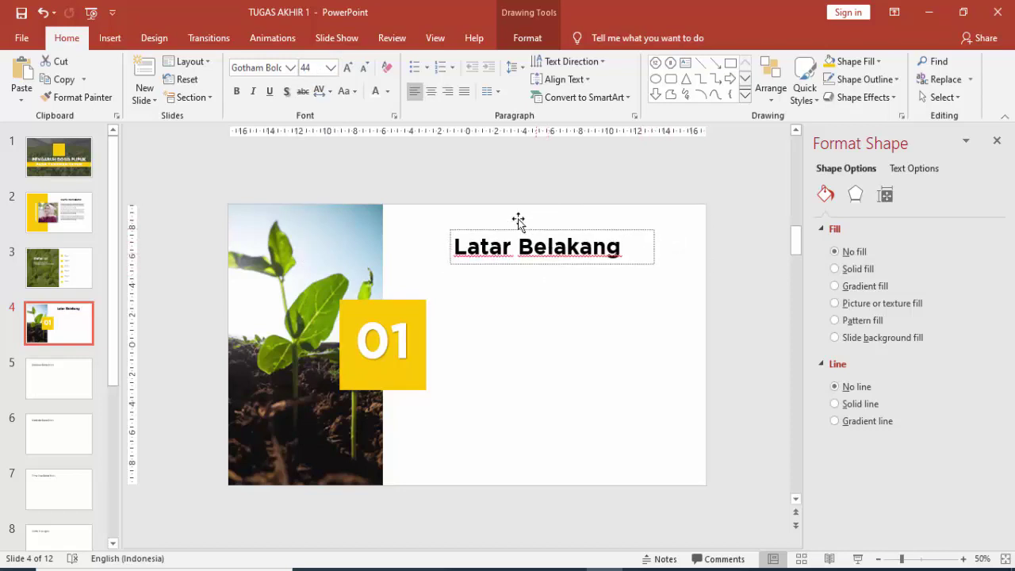
- Draw a text box below the title and fill it with =RAND() sample paragraphs
click(109, 37)
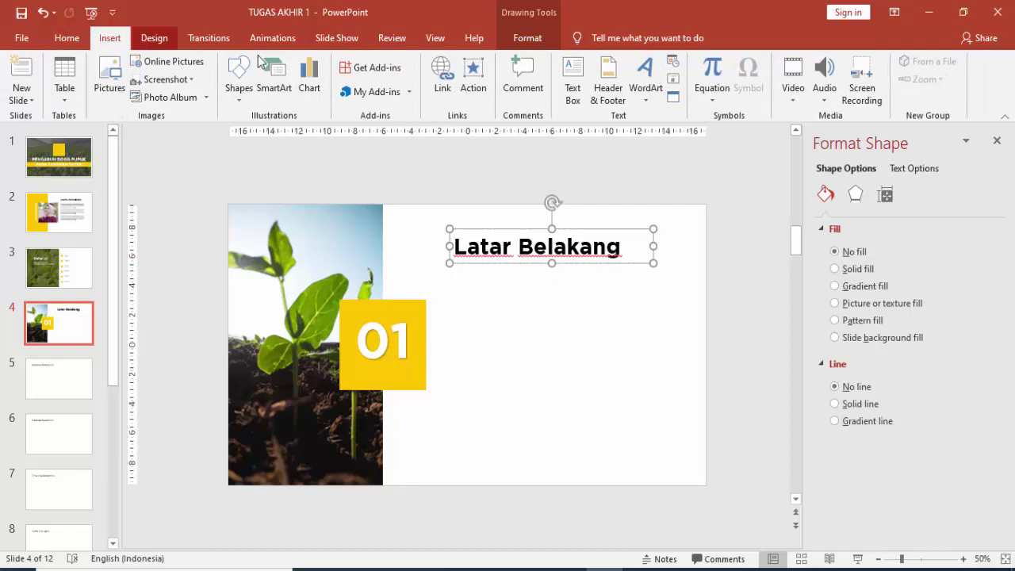
click(572, 79)
drag(453, 285, 686, 471)
text(=RAND)
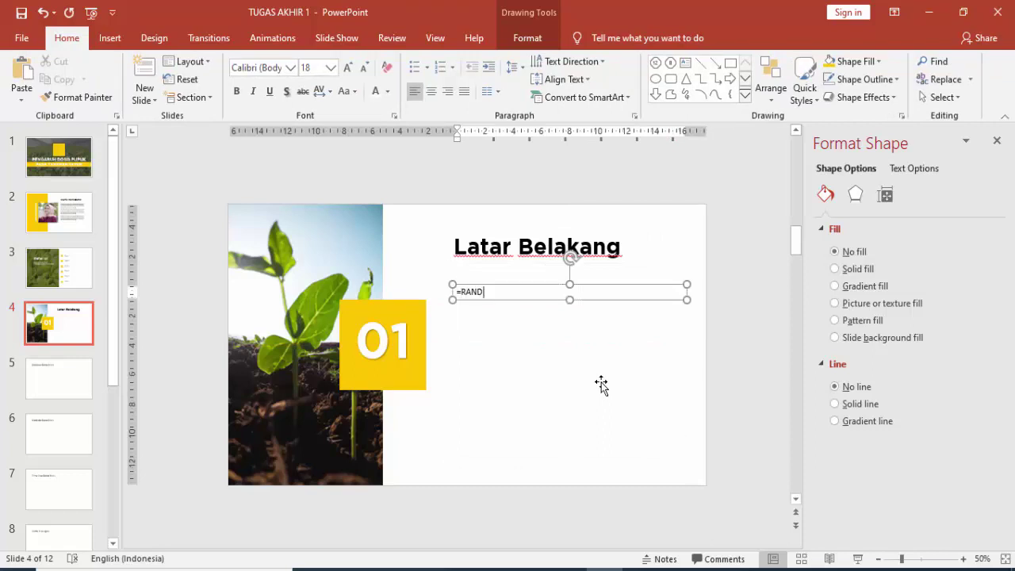
text(())
key(Return)
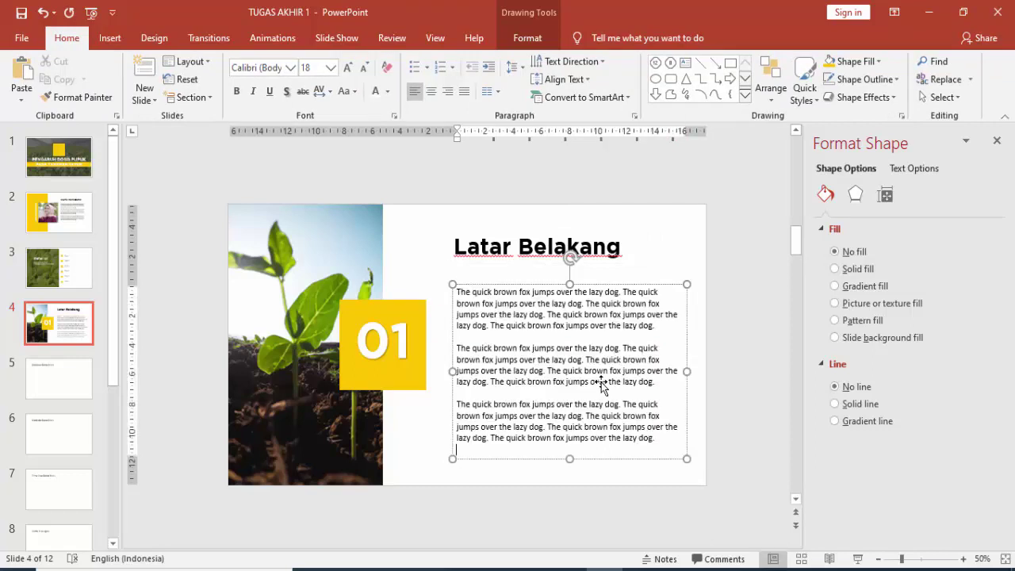
key(Escape)
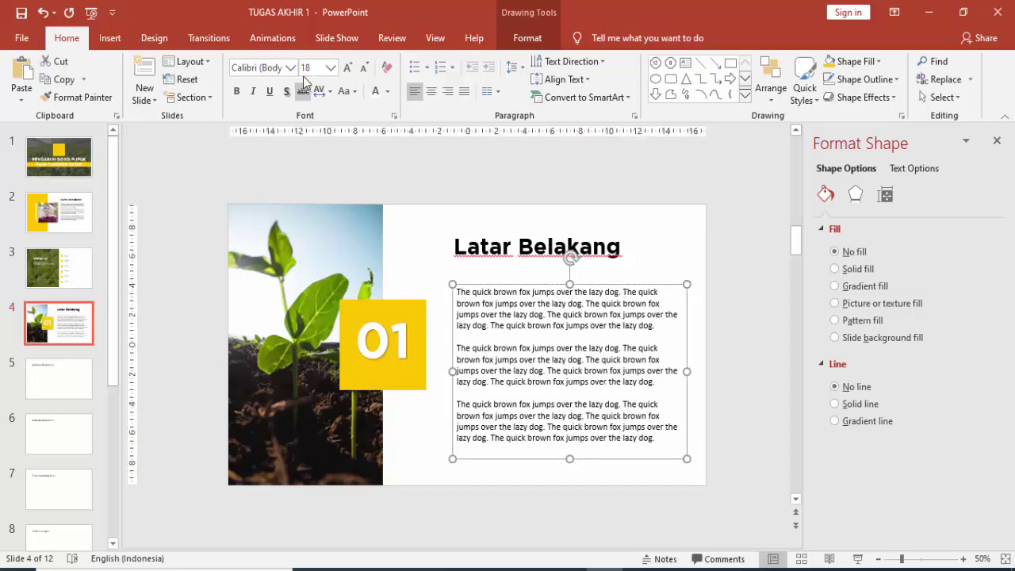
- Format the body text as Montserrat 16 in dark grey
click(290, 67)
click(273, 180)
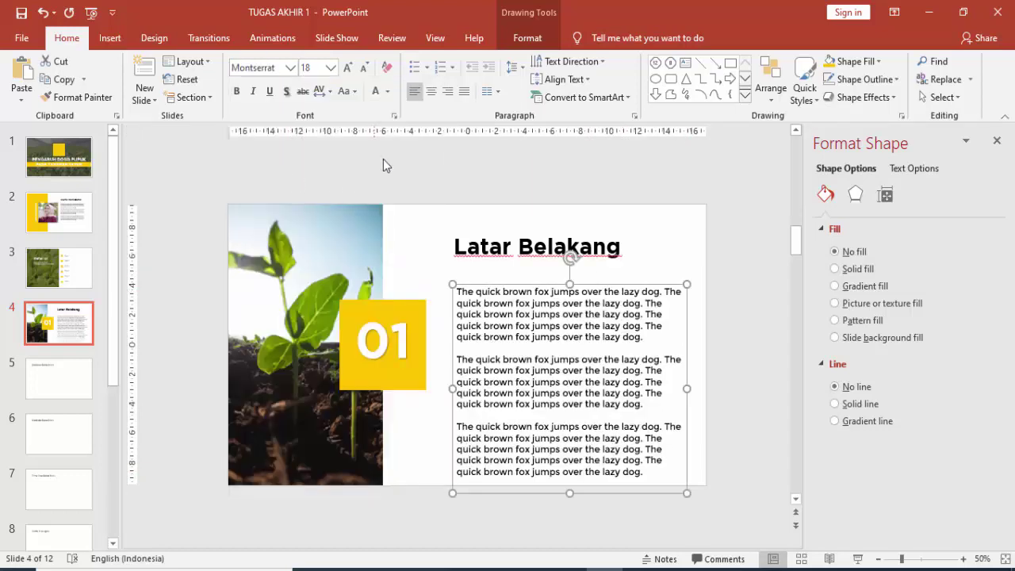
click(330, 67)
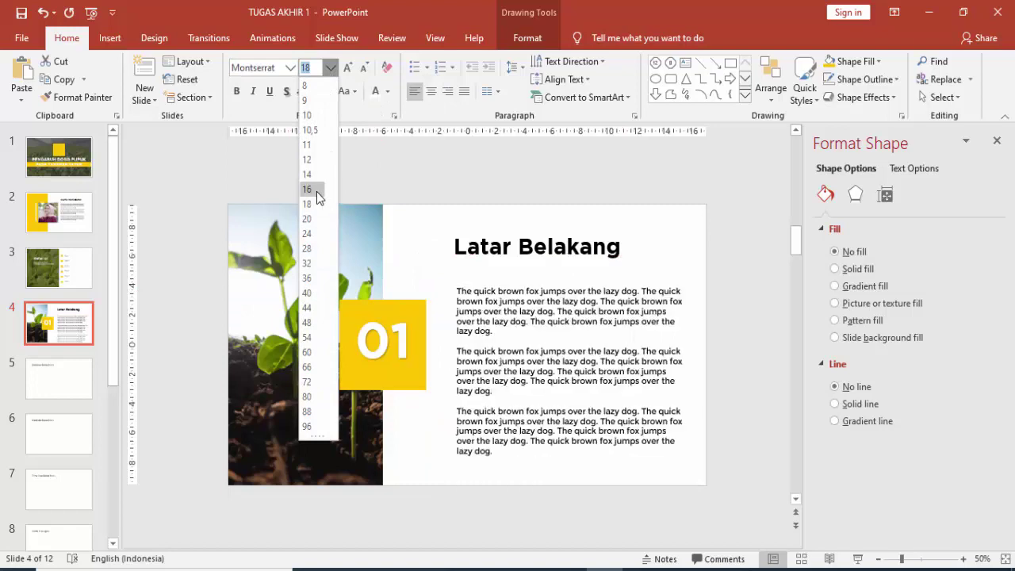
click(316, 191)
click(386, 91)
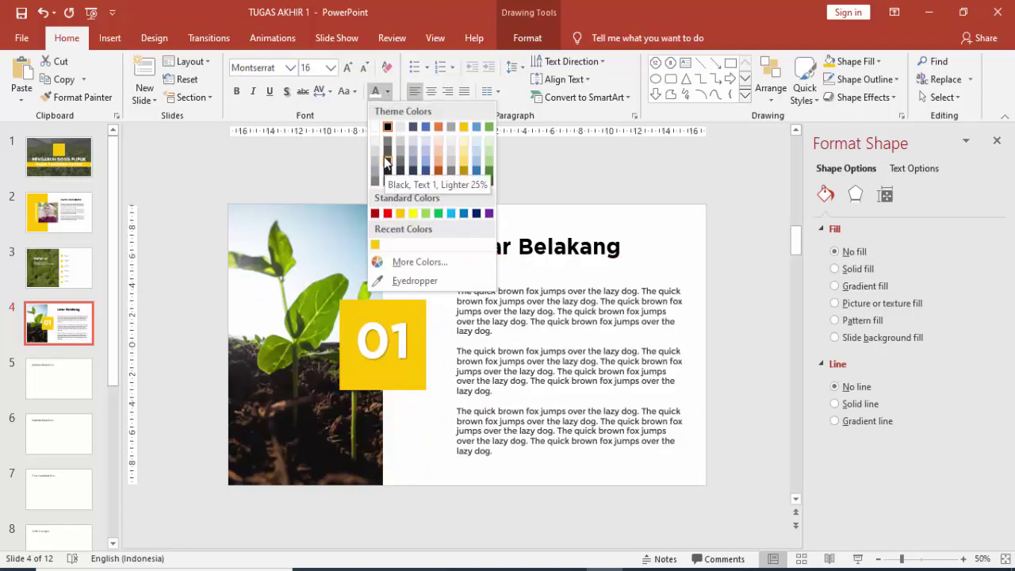
click(385, 162)
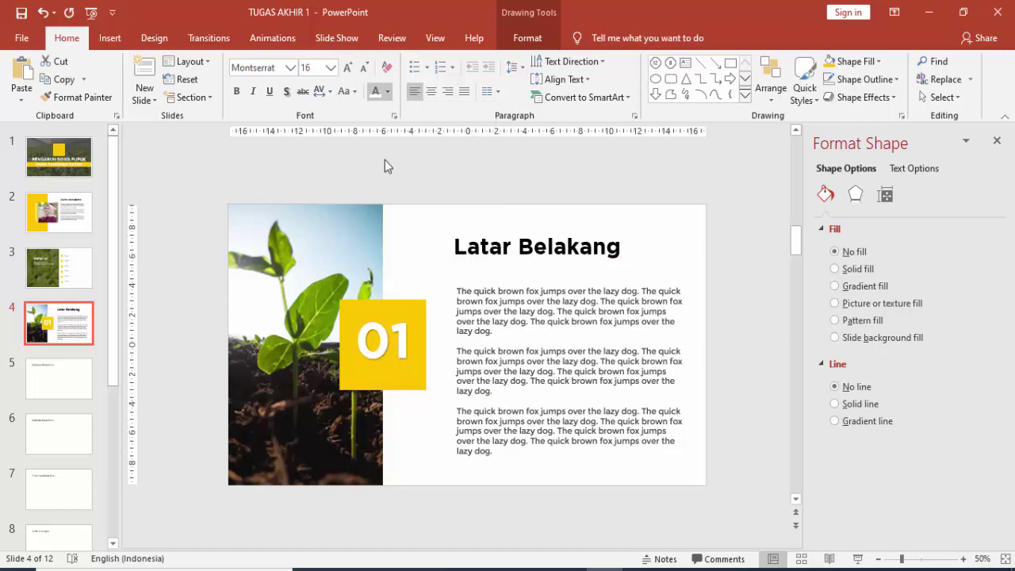
- Nudge the body text box slightly up and scroll on to slide 5
click(484, 234)
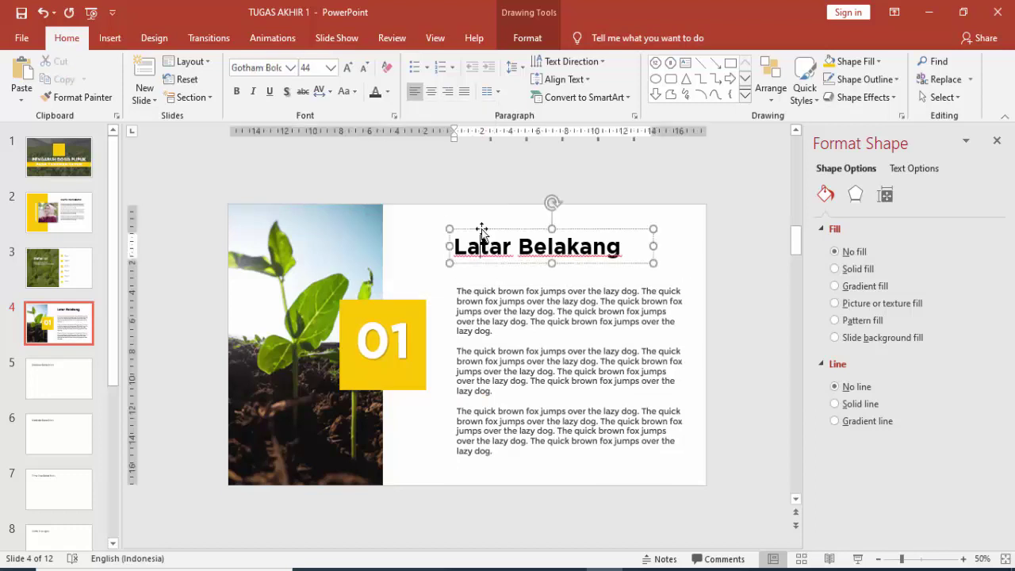
click(683, 246)
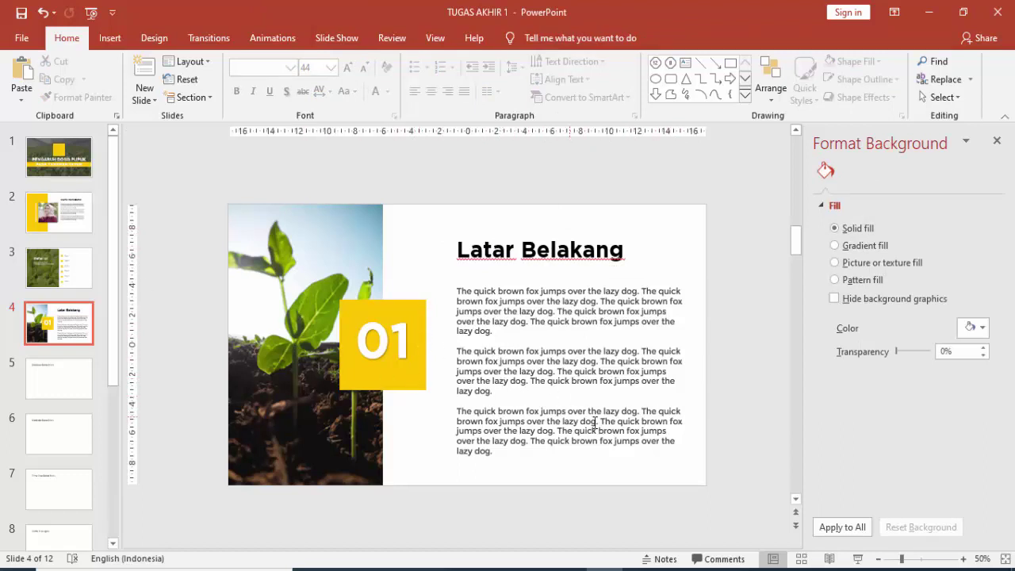
click(685, 353)
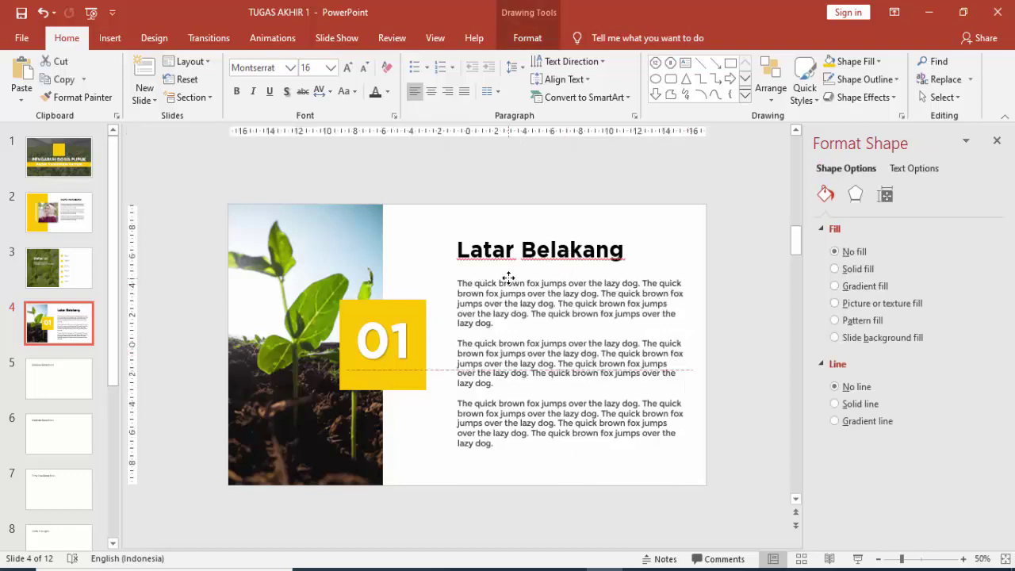
drag(507, 285, 507, 278)
click(329, 68)
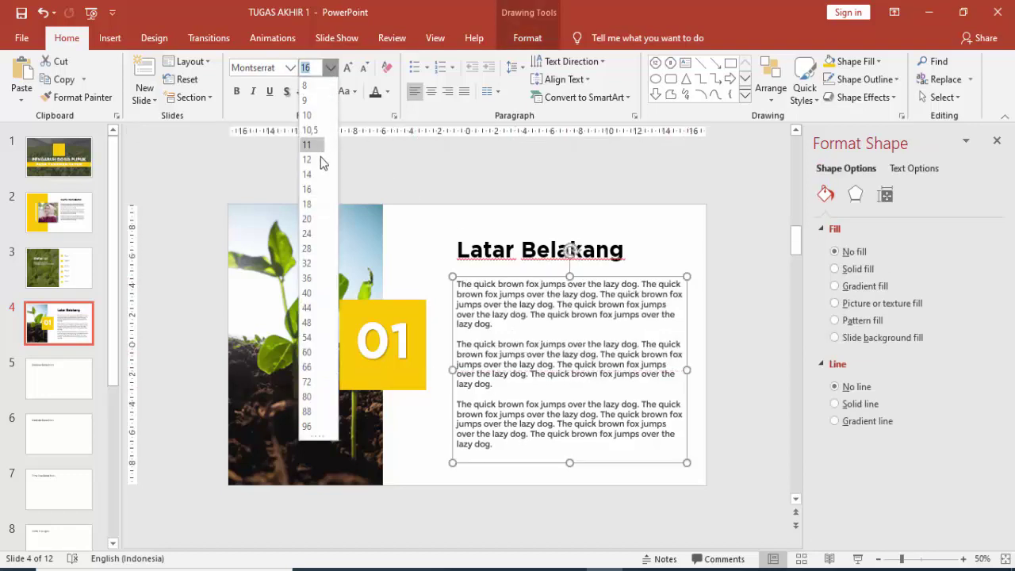
scroll(640, 331, down, 1)
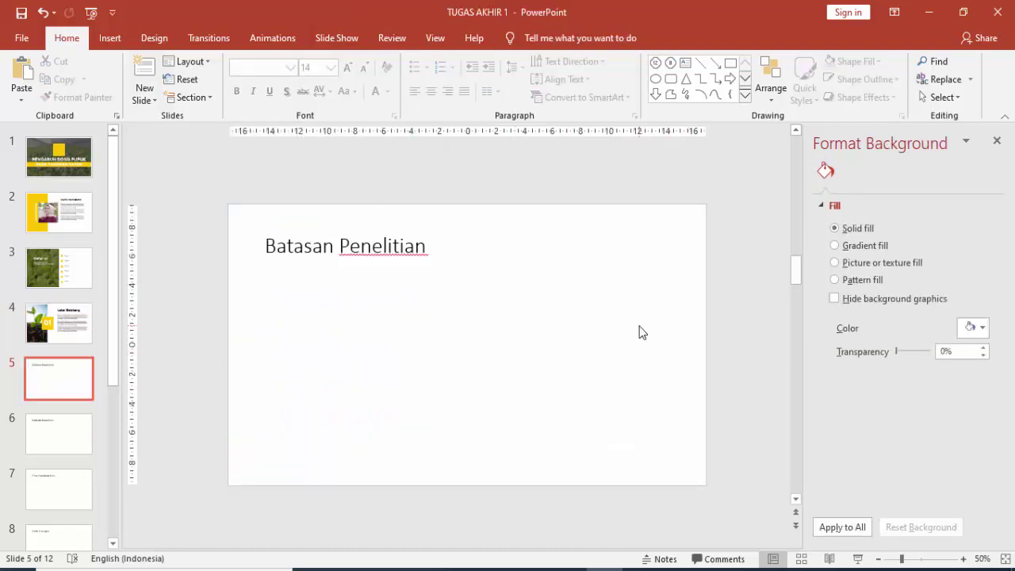
- Use the green grass photo pexels-photo-2284170 as the picture fill for slide 5's background
click(665, 280)
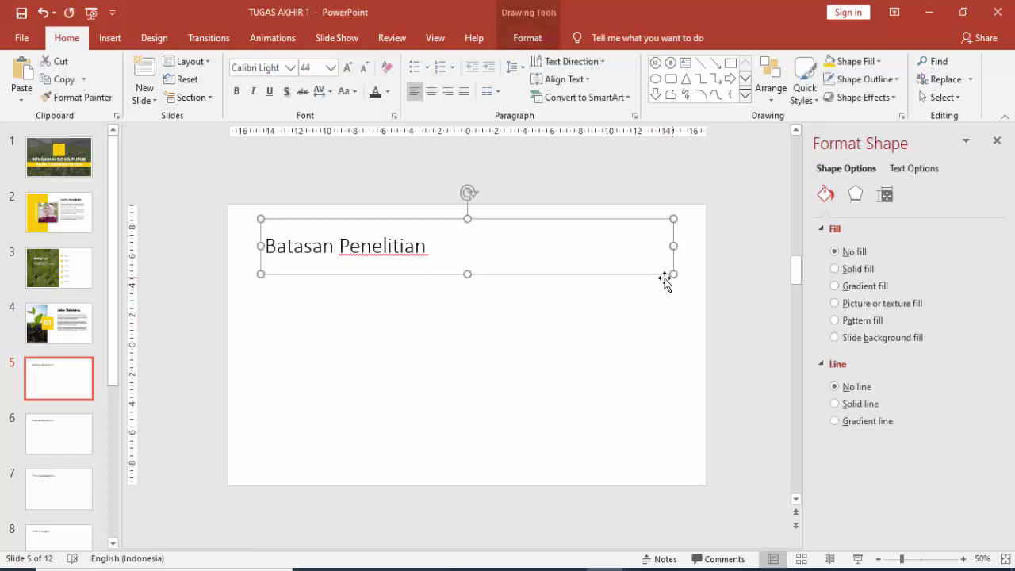
click(654, 323)
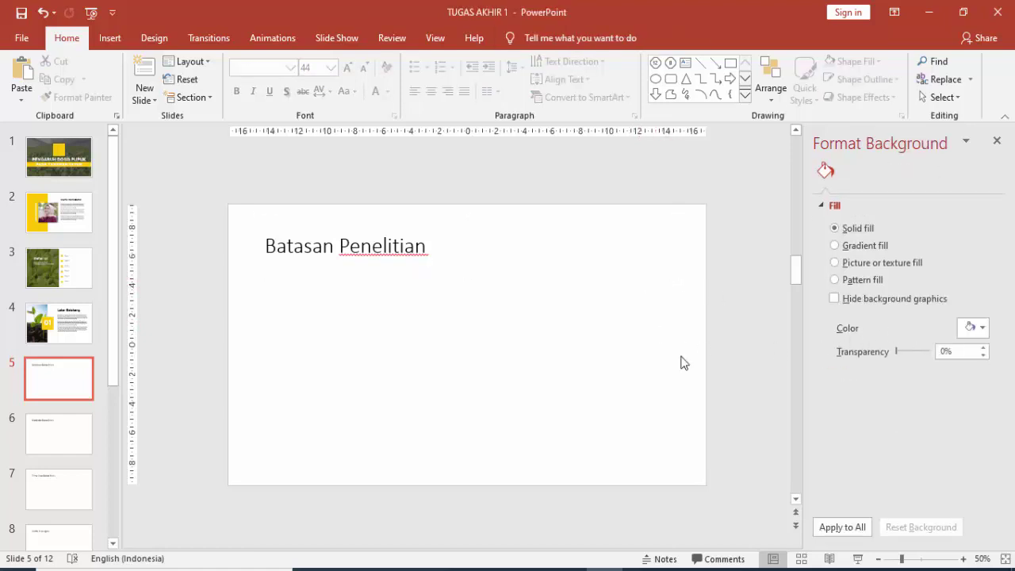
click(854, 264)
click(856, 344)
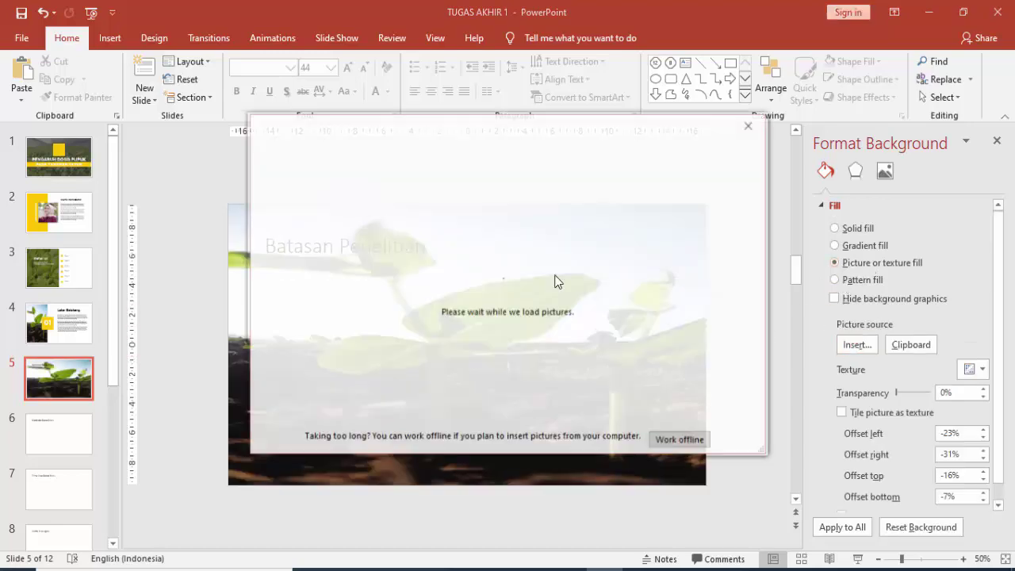
click(343, 206)
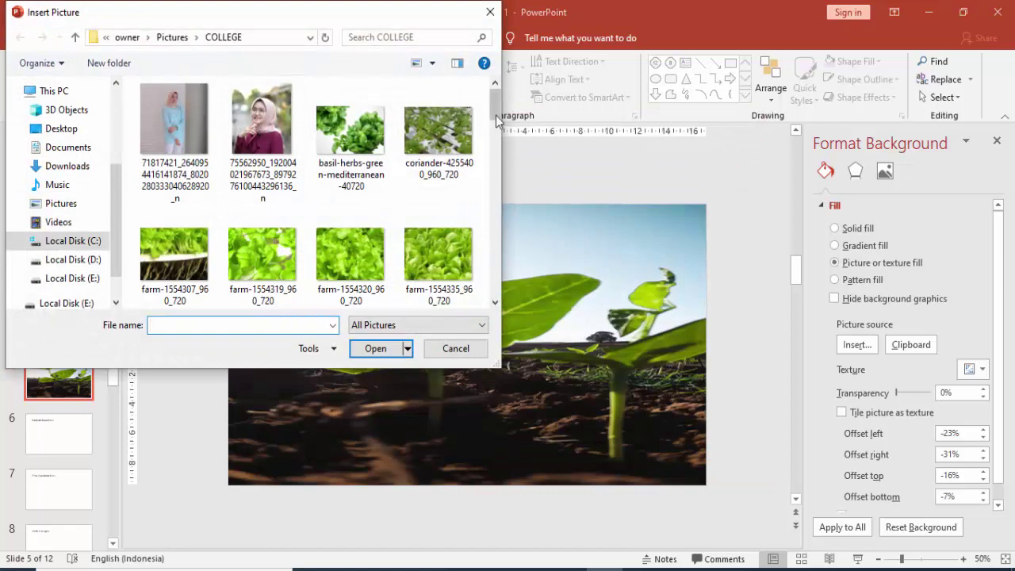
mouse_move(497, 118)
mouse_down()
mouse_move(504, 169)
mouse_move(506, 141)
mouse_up()
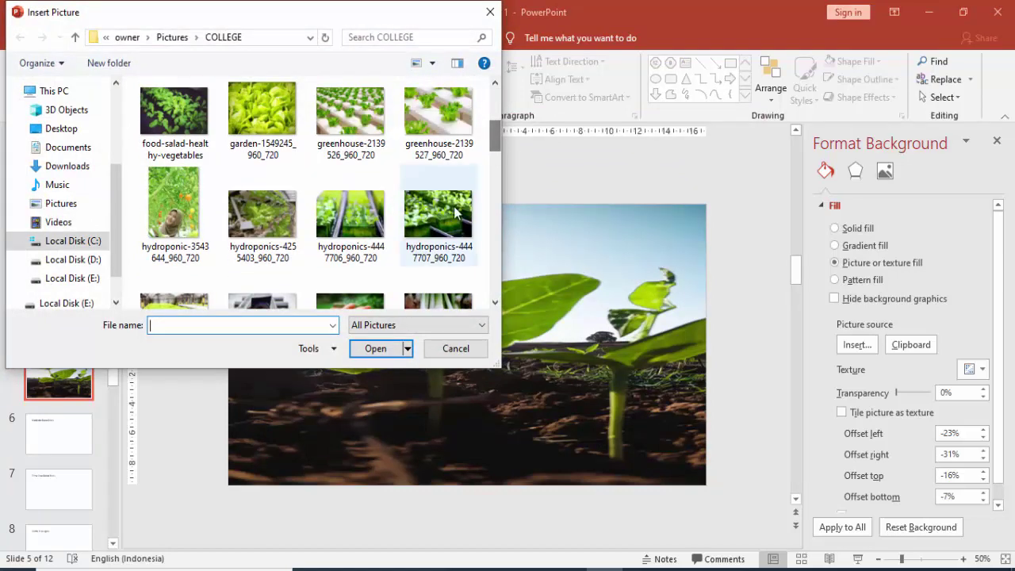
scroll(458, 212, down, 5)
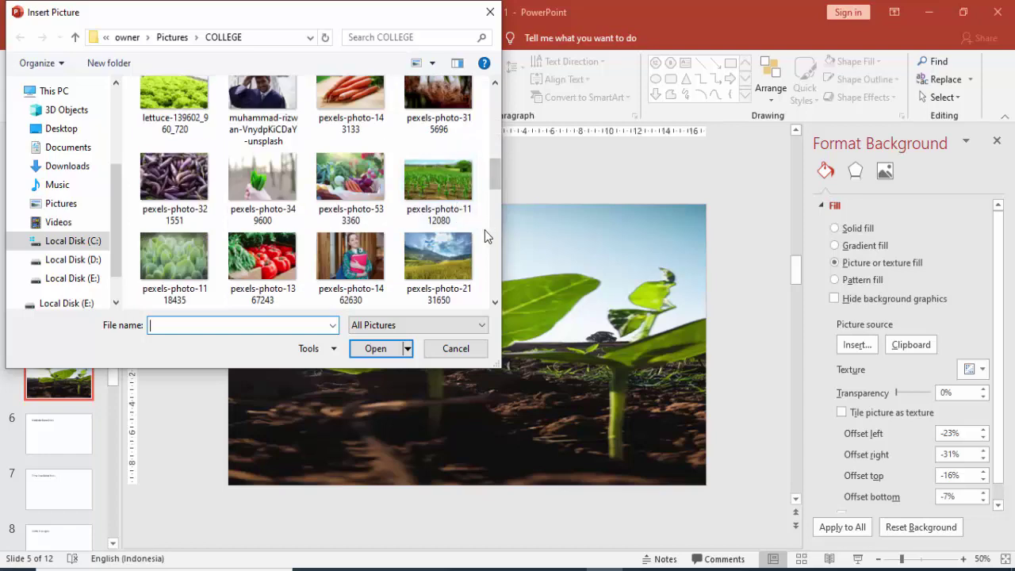
scroll(309, 222, down, 3)
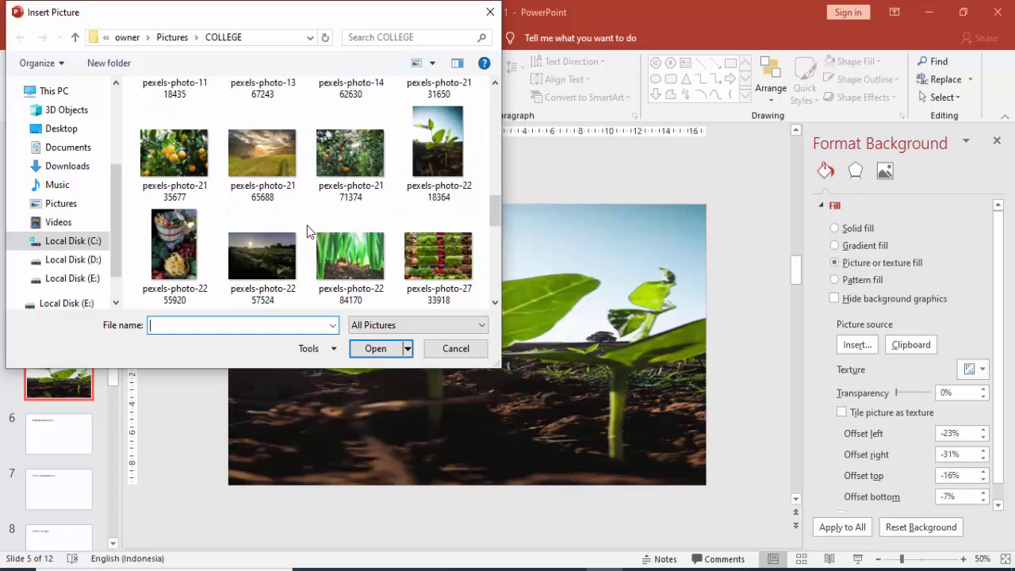
click(369, 262)
click(392, 349)
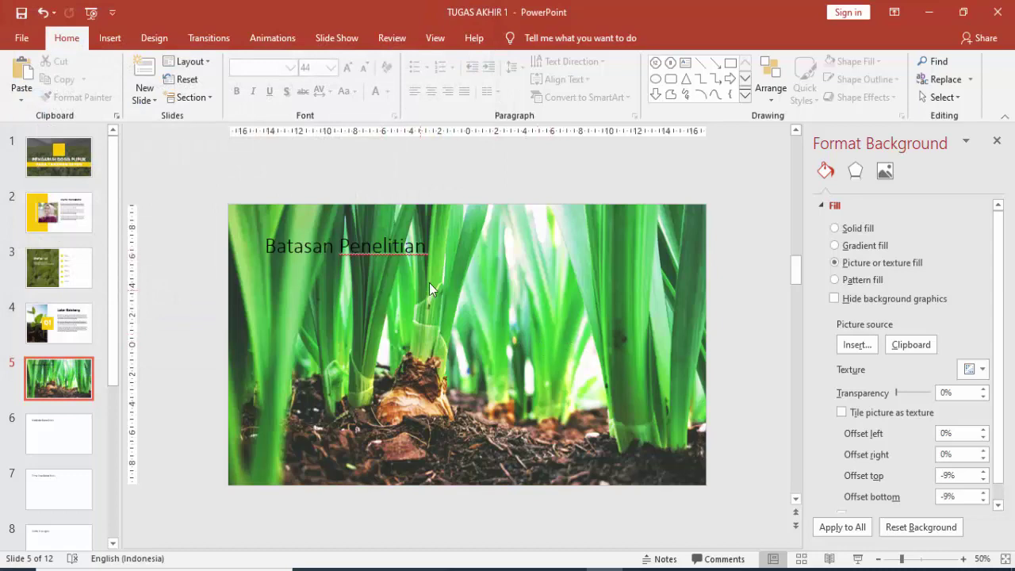
click(109, 38)
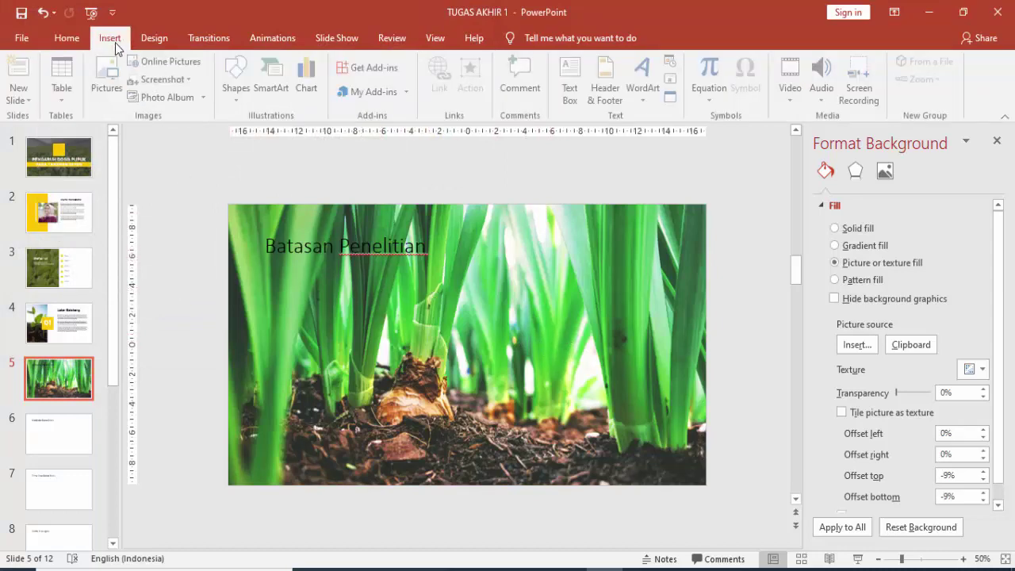
- Draw a rectangle over the left part of the grass photo
click(239, 80)
click(300, 138)
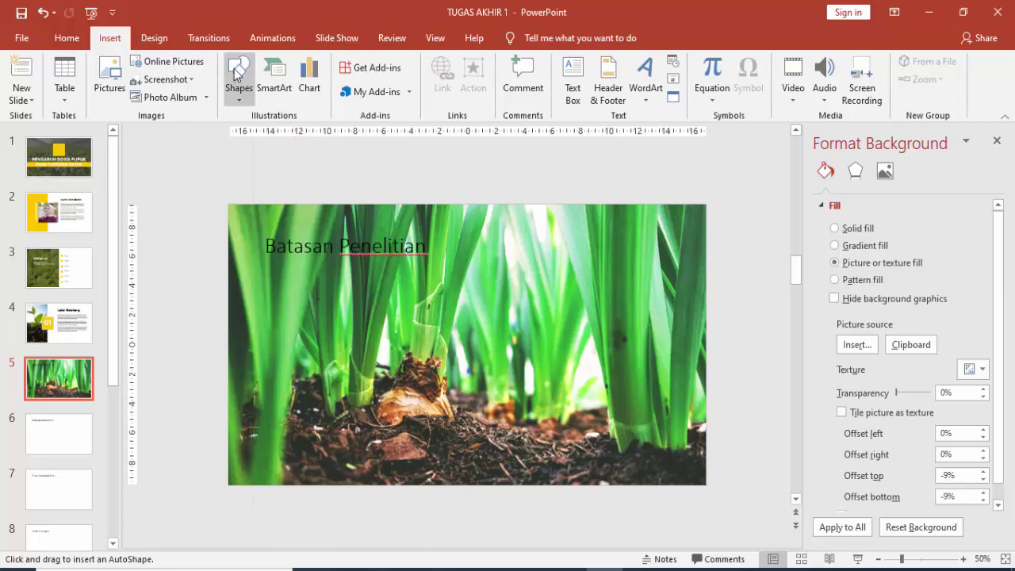
click(238, 79)
click(311, 140)
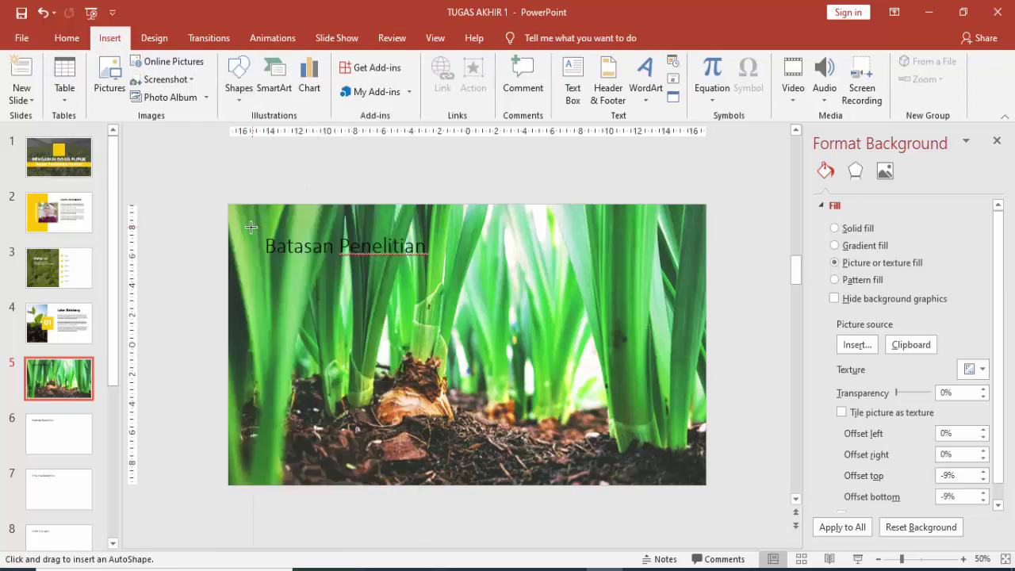
drag(250, 228, 554, 469)
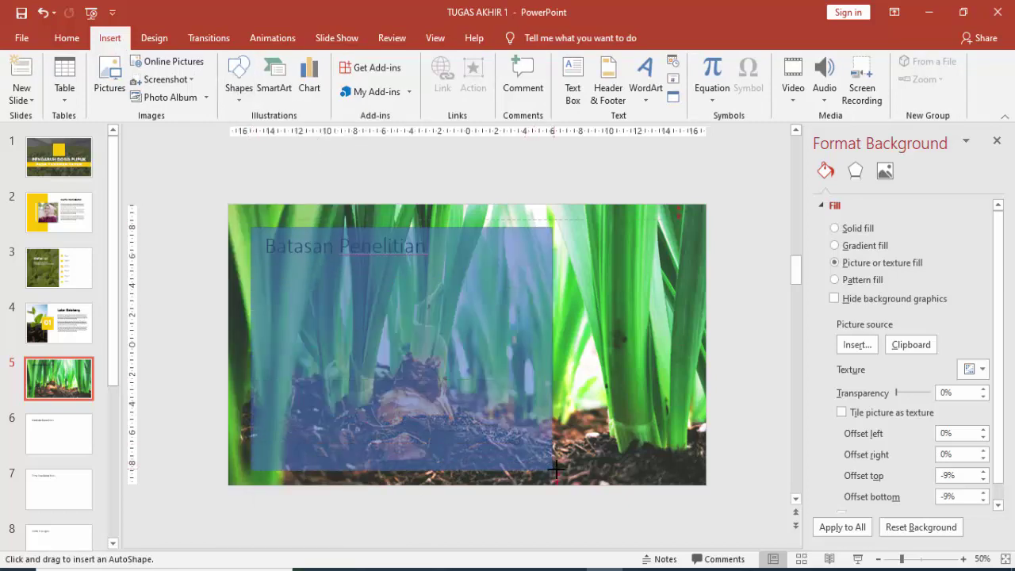
drag(555, 469, 565, 476)
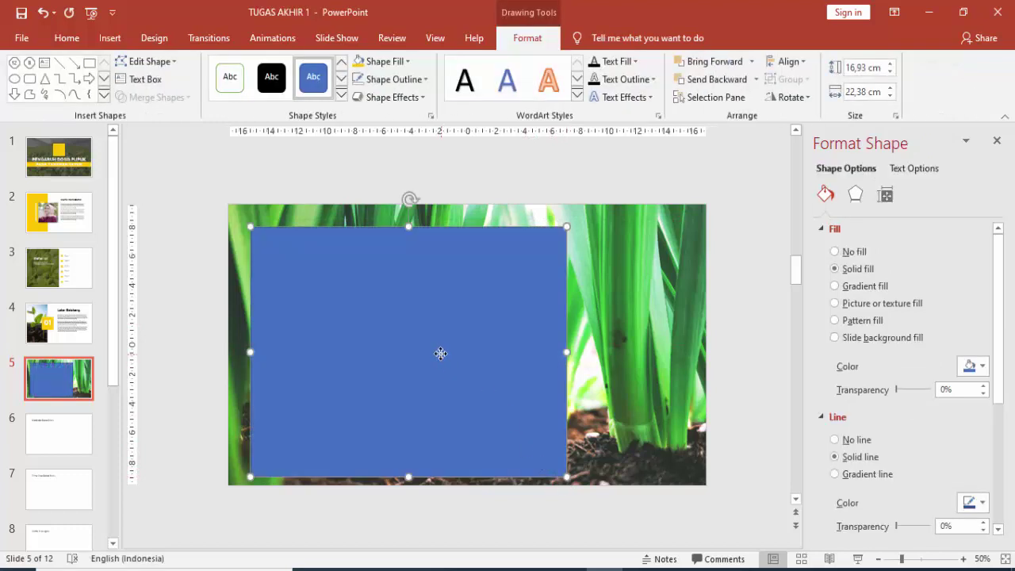
drag(441, 354, 429, 347)
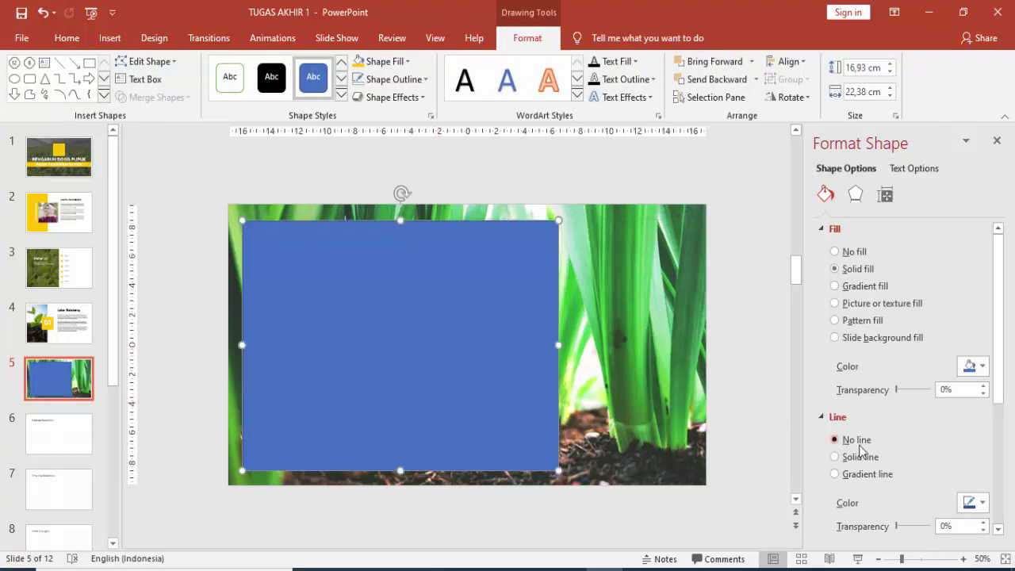
- Fill the rectangle with the recent yellow, move the title above, and shift the panel onto the photo
click(974, 365)
click(891, 520)
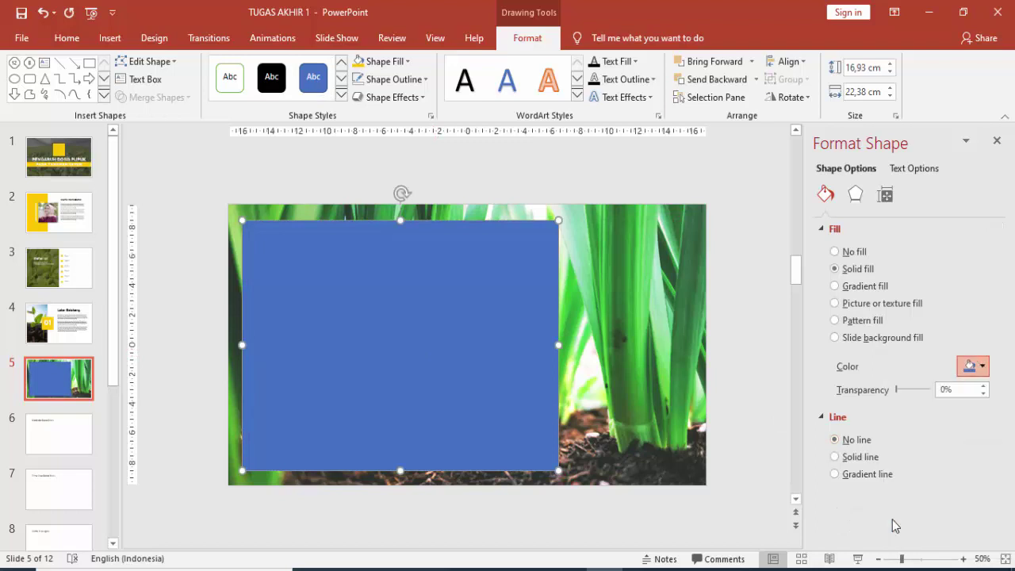
drag(455, 315, 541, 346)
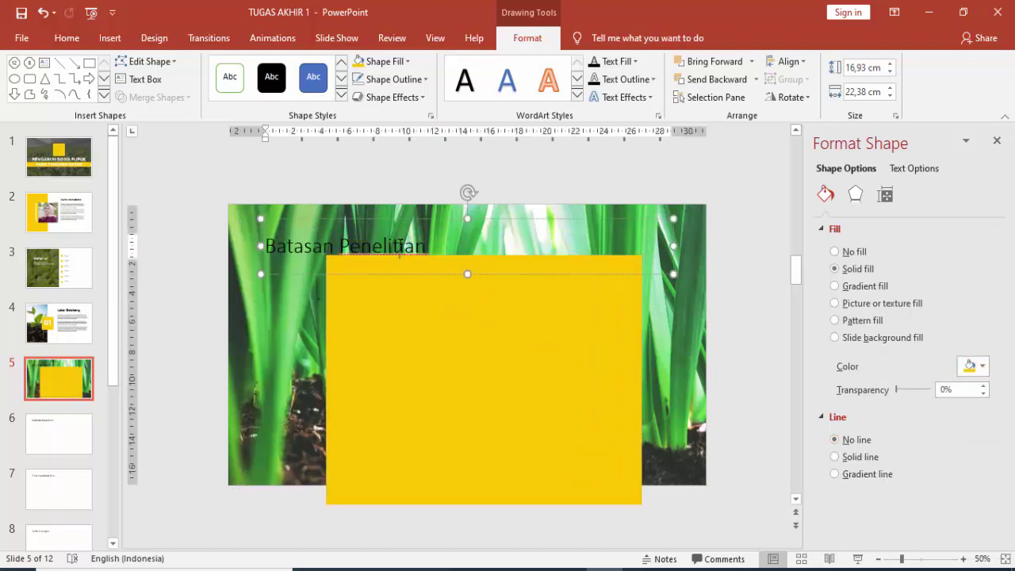
click(400, 223)
drag(401, 223, 549, 164)
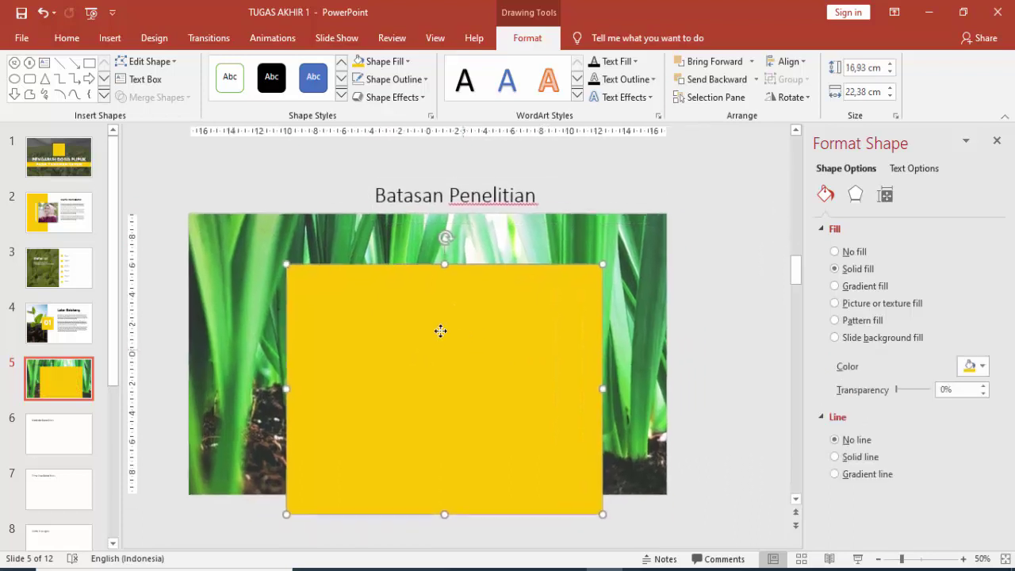
drag(439, 331, 388, 295)
- Narrow the Batasan Penelitian title, set it in Gotham Bold, and place it at the panel's top-left
click(446, 183)
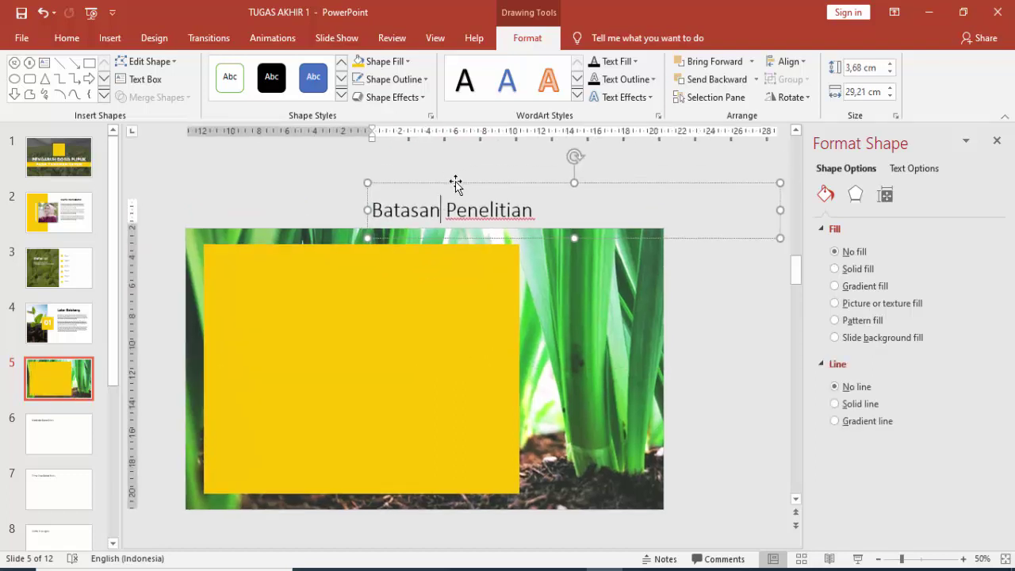
right_click(456, 181)
click(519, 331)
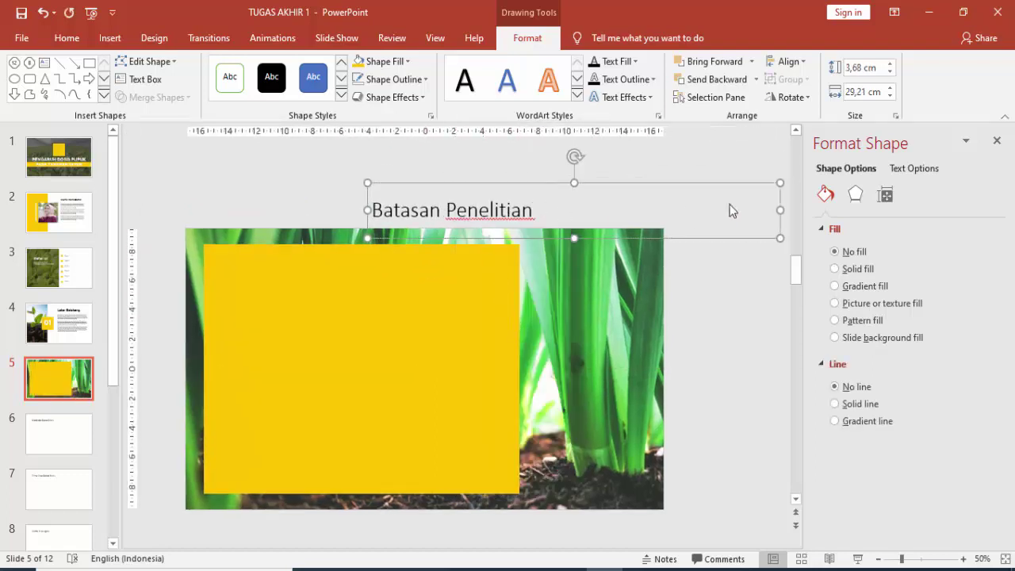
drag(781, 207, 639, 207)
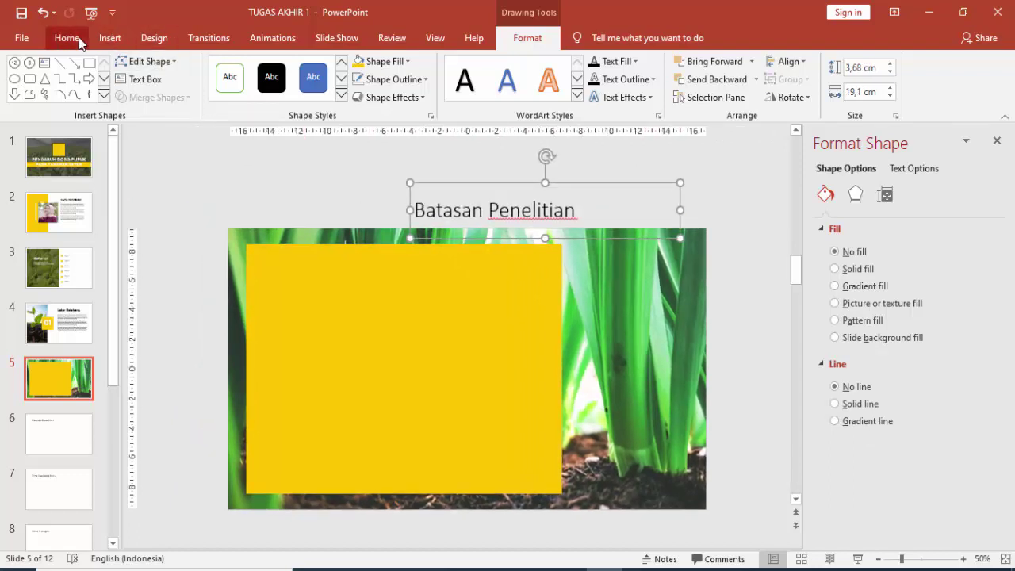
click(70, 39)
click(291, 69)
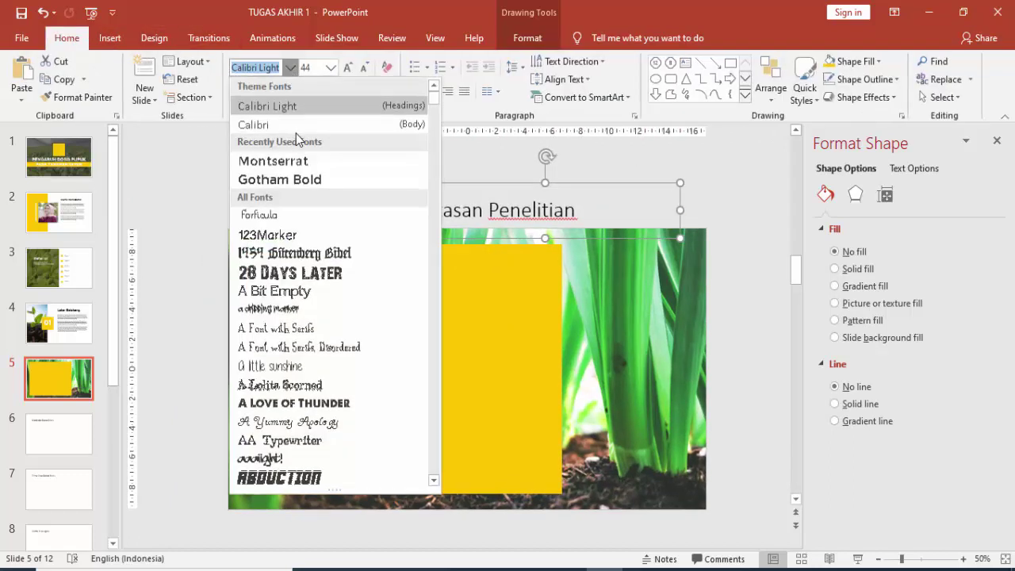
click(293, 180)
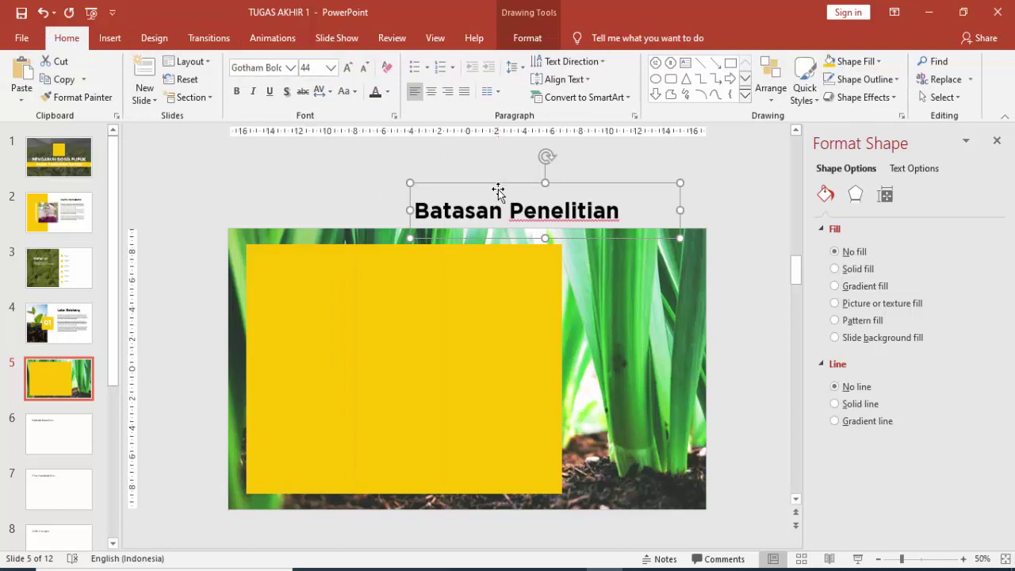
drag(492, 184, 351, 221)
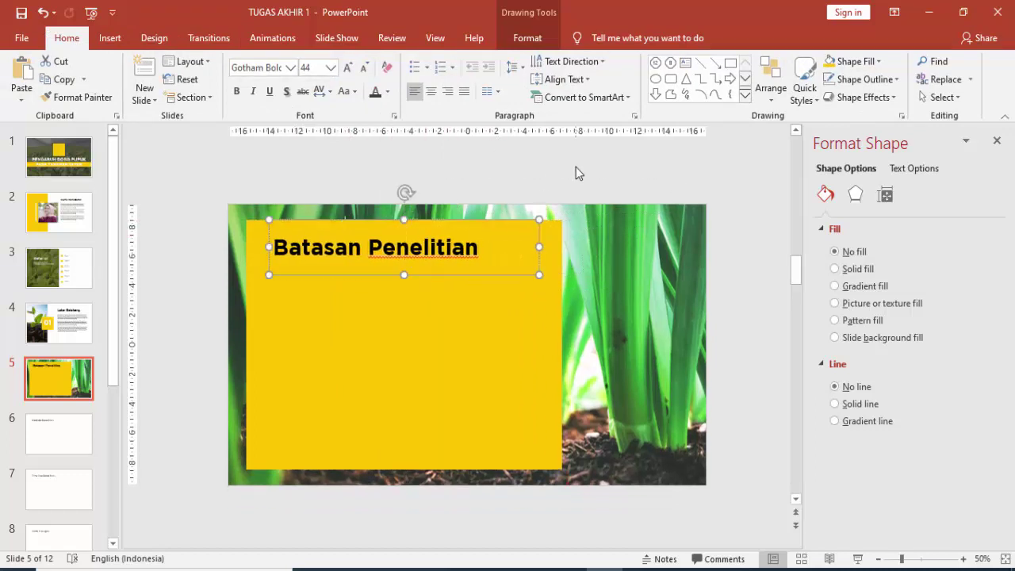
click(524, 188)
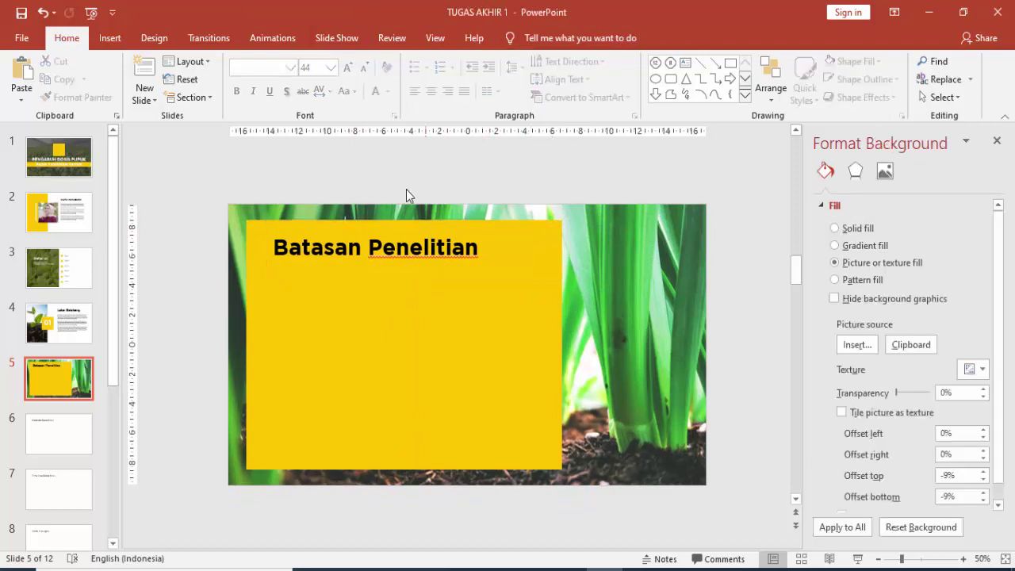
- Draw a text box on the yellow panel below the title and generate =rand() placeholder paragraphs
click(110, 38)
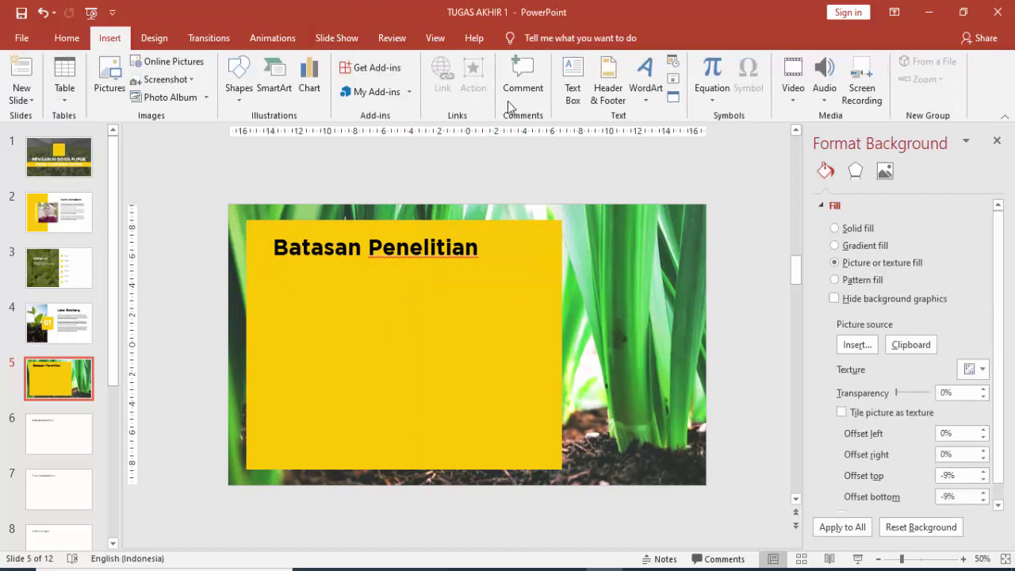
click(572, 88)
drag(270, 275, 539, 451)
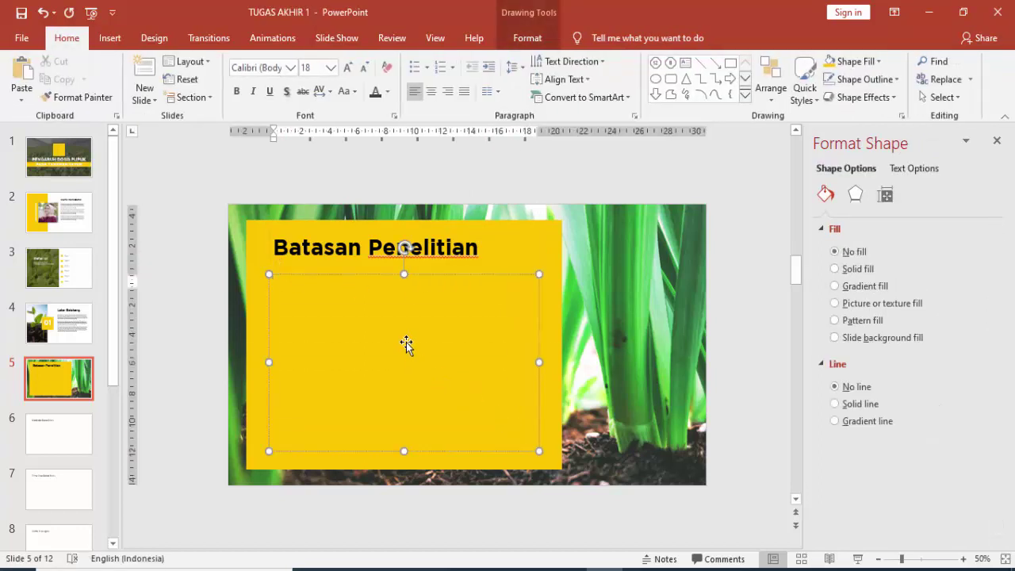
text(=rand()
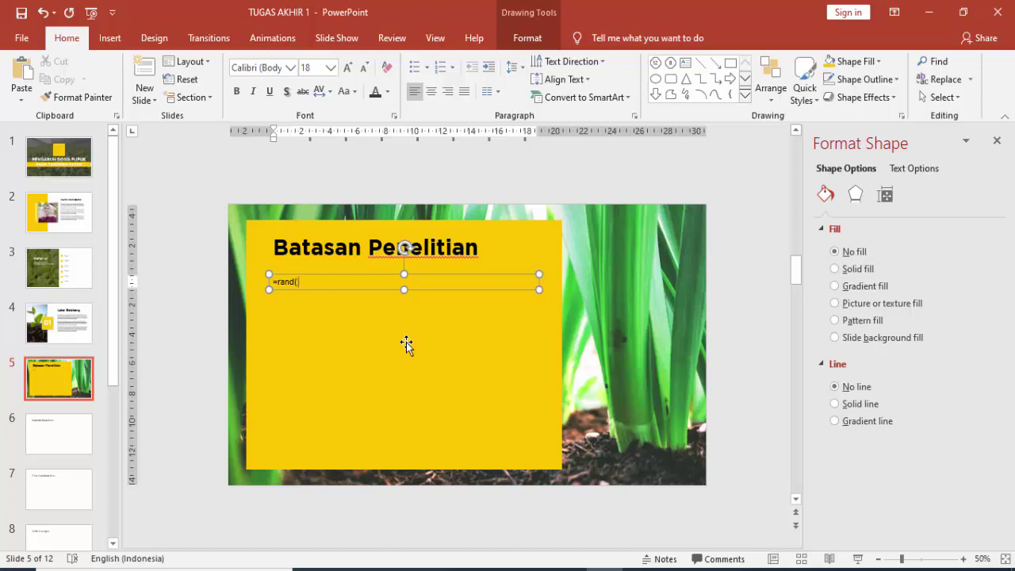
text())
key(Return)
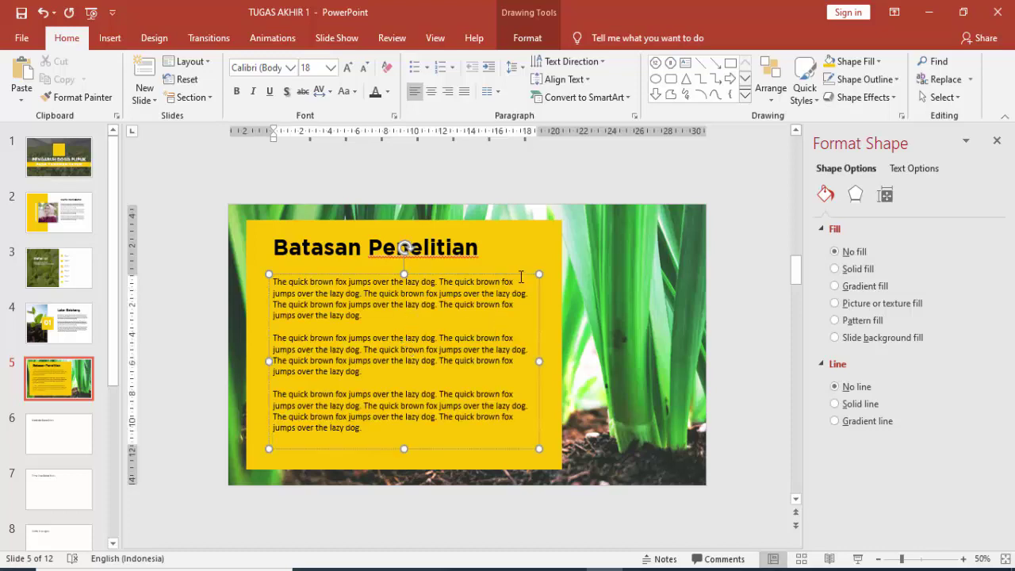
- Format the placeholder paragraphs as white Montserrat 14
click(291, 69)
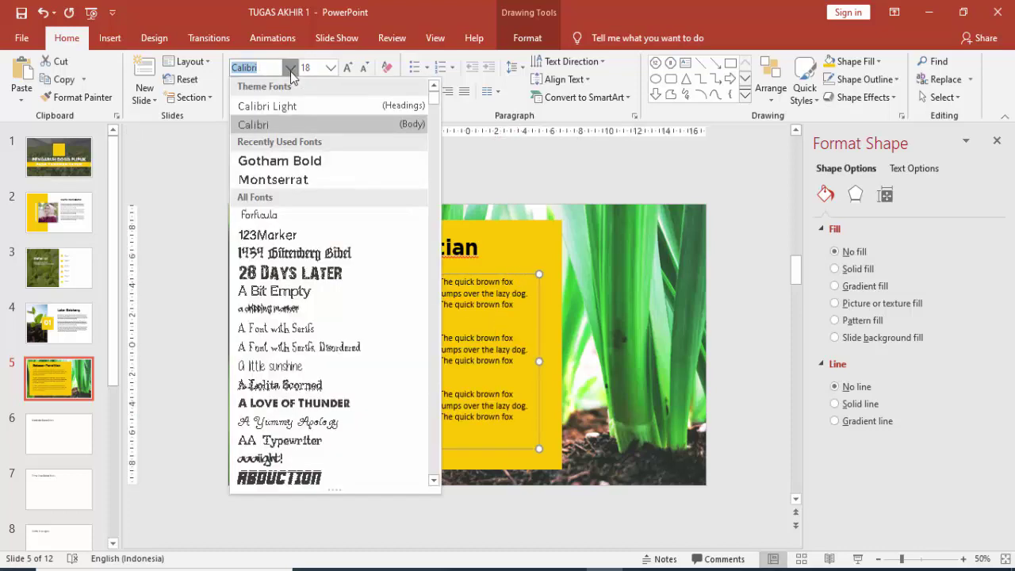
click(272, 179)
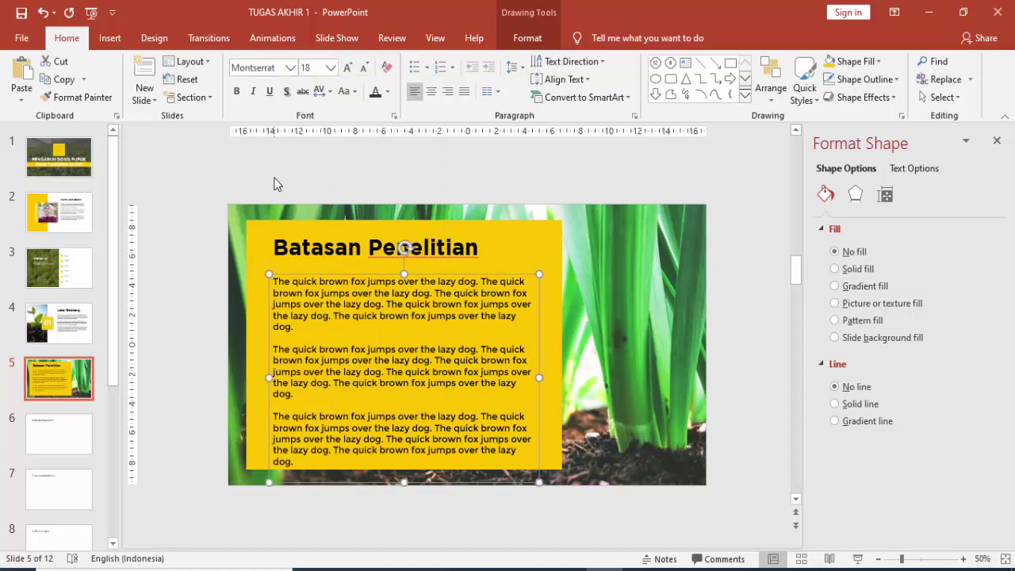
click(330, 68)
click(324, 167)
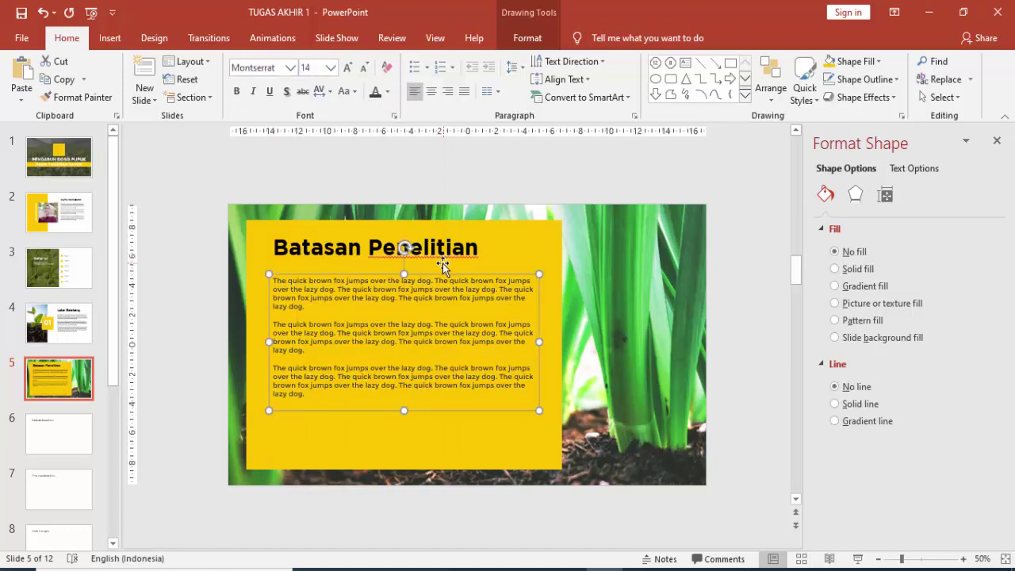
click(387, 91)
click(383, 120)
- Make the Batasan Penelitian title white
click(348, 235)
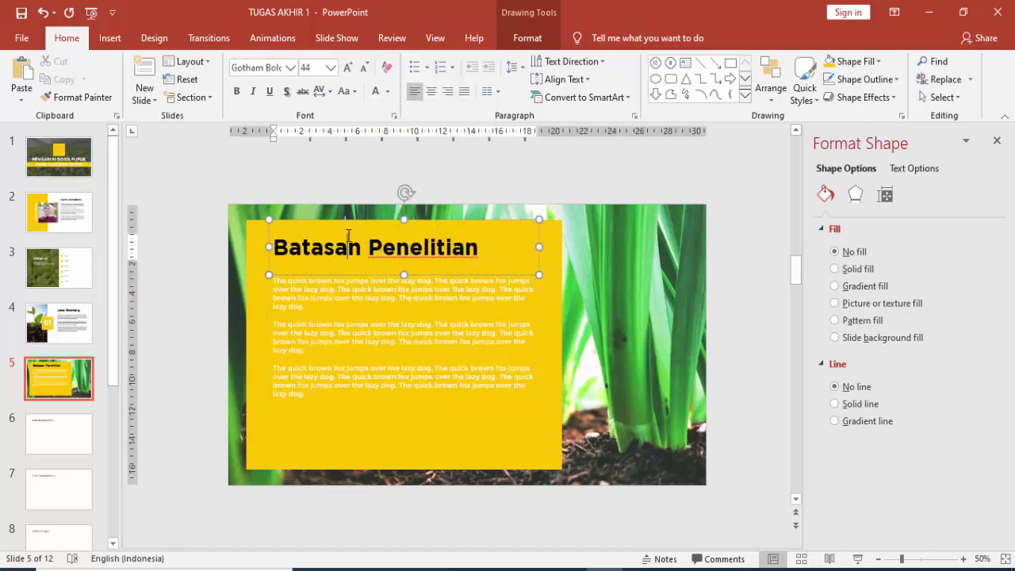
click(360, 275)
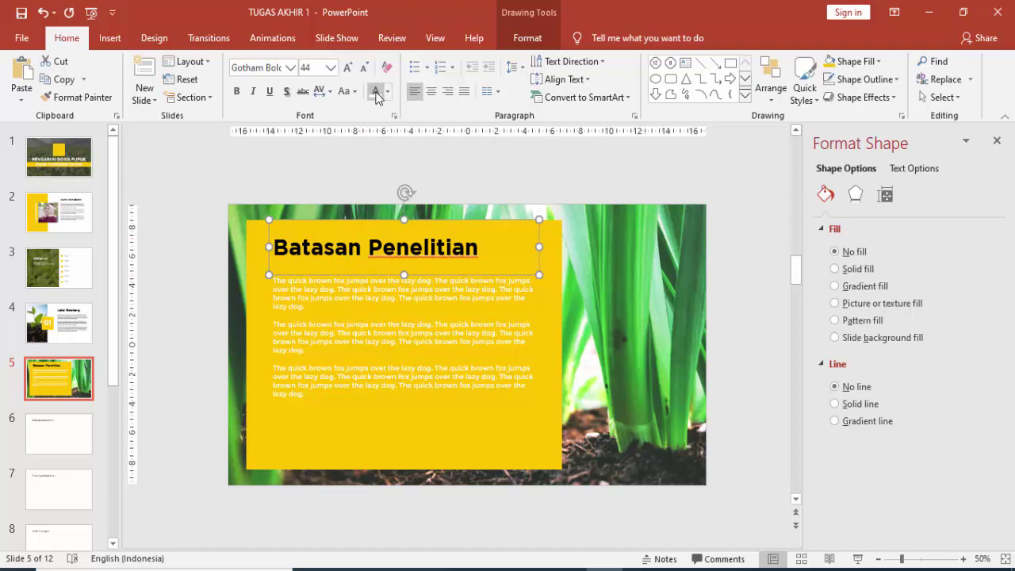
click(375, 91)
click(603, 279)
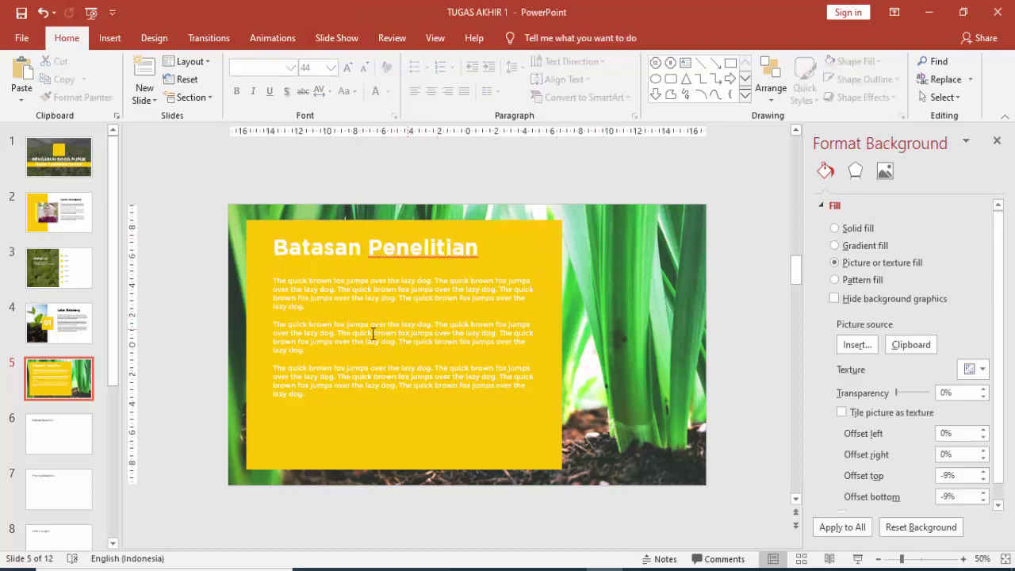
- On slide 6, draw a rectangle over the left half of the slide
click(89, 451)
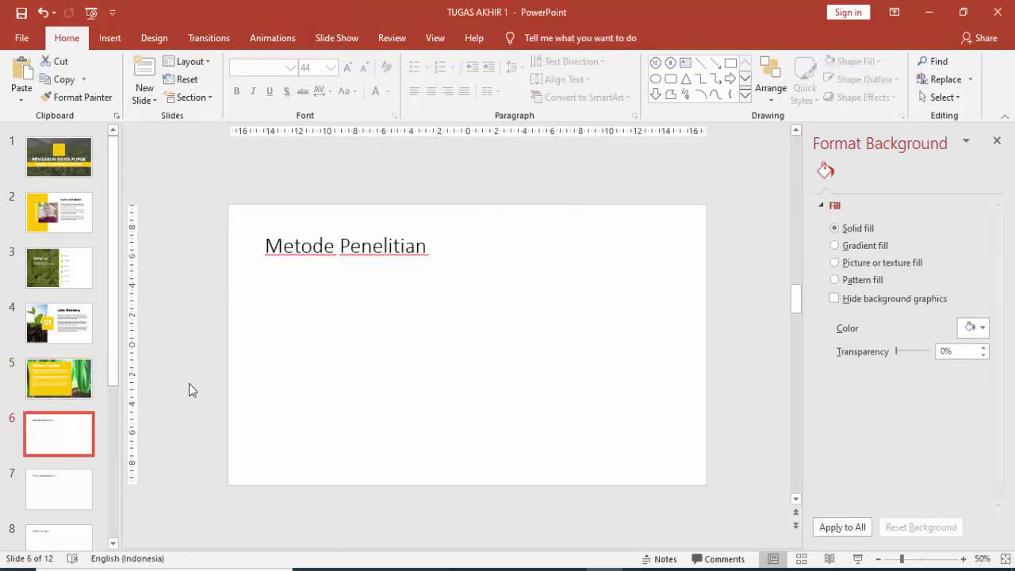
click(405, 297)
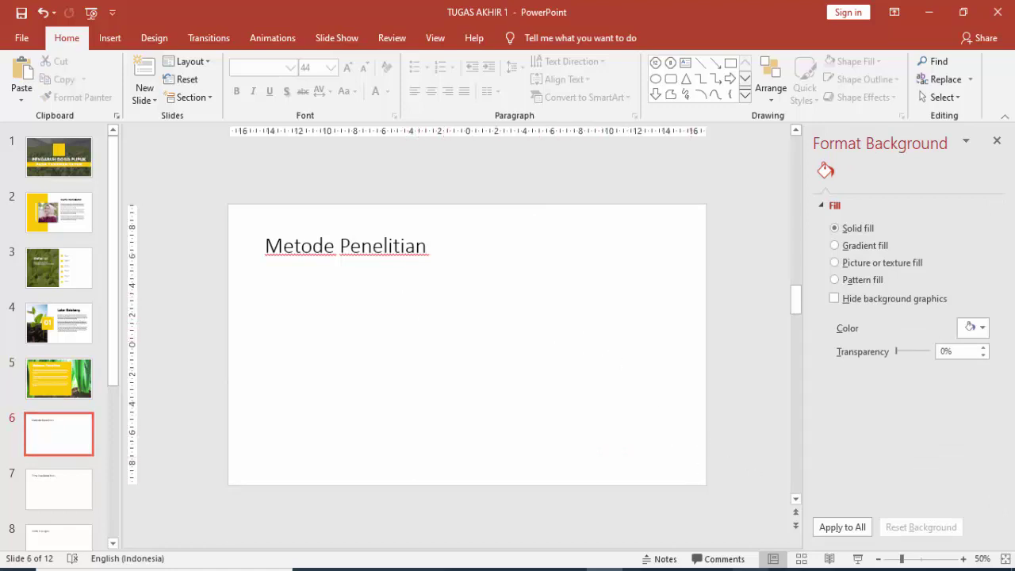
click(109, 38)
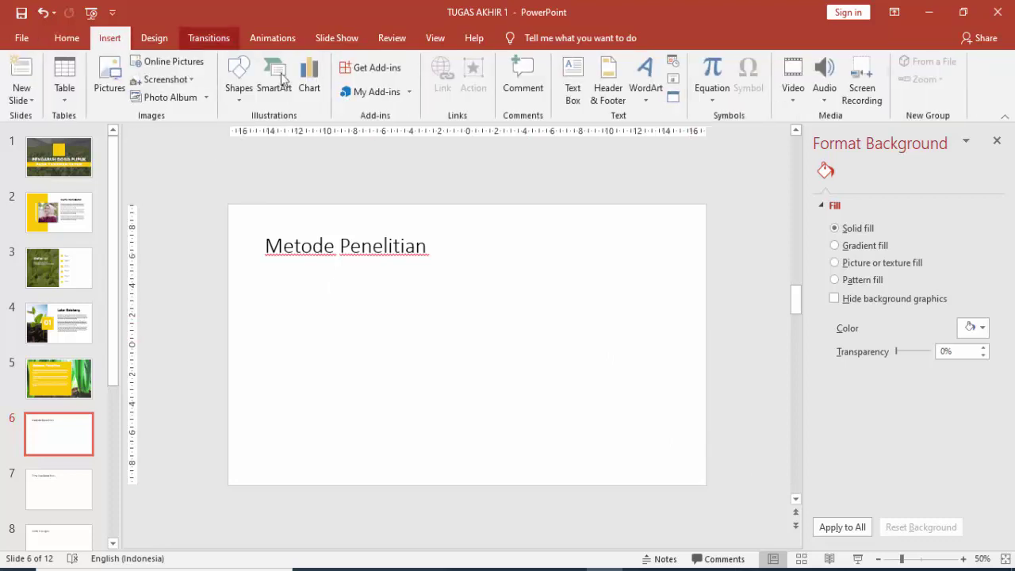
click(238, 80)
click(308, 133)
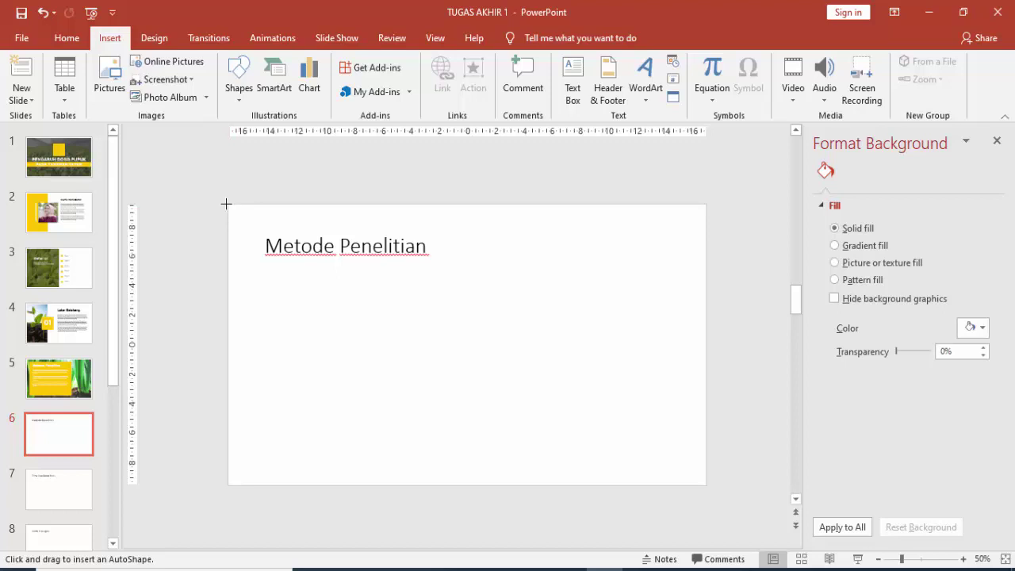
drag(226, 204, 496, 412)
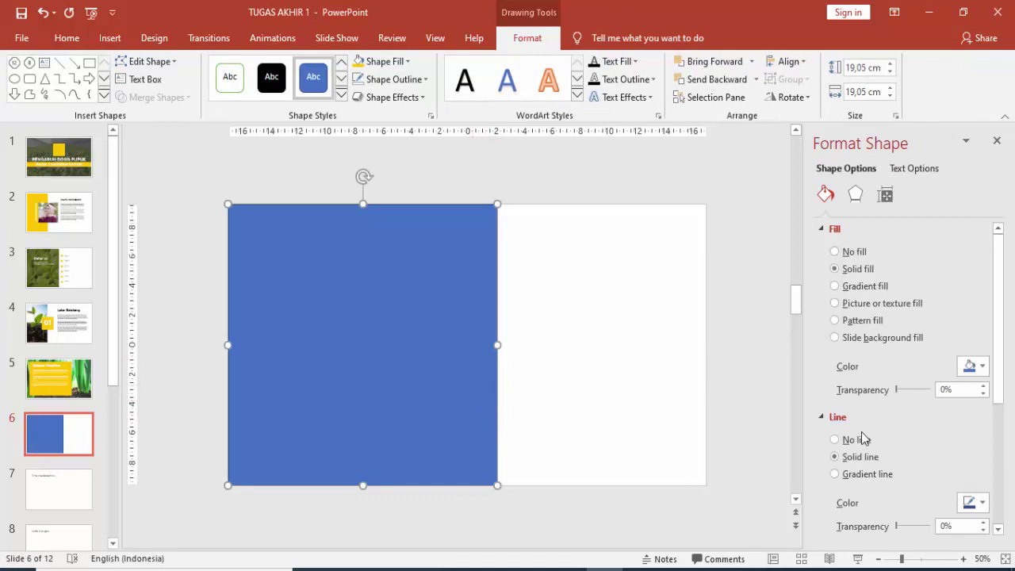
- Give the rectangle no outline and a yellow fill, and send it behind the title
click(857, 439)
click(971, 366)
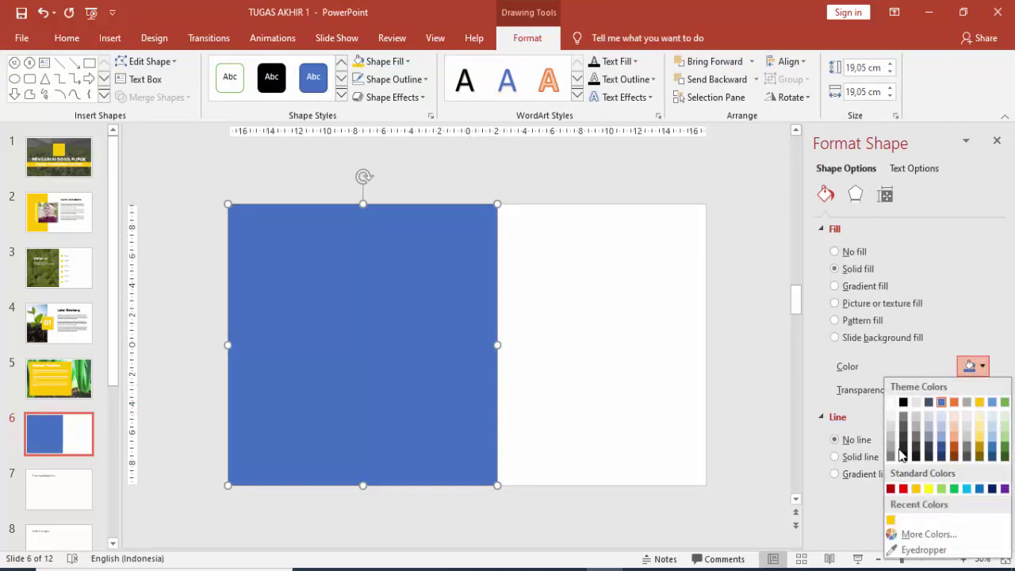
click(890, 520)
right_click(435, 341)
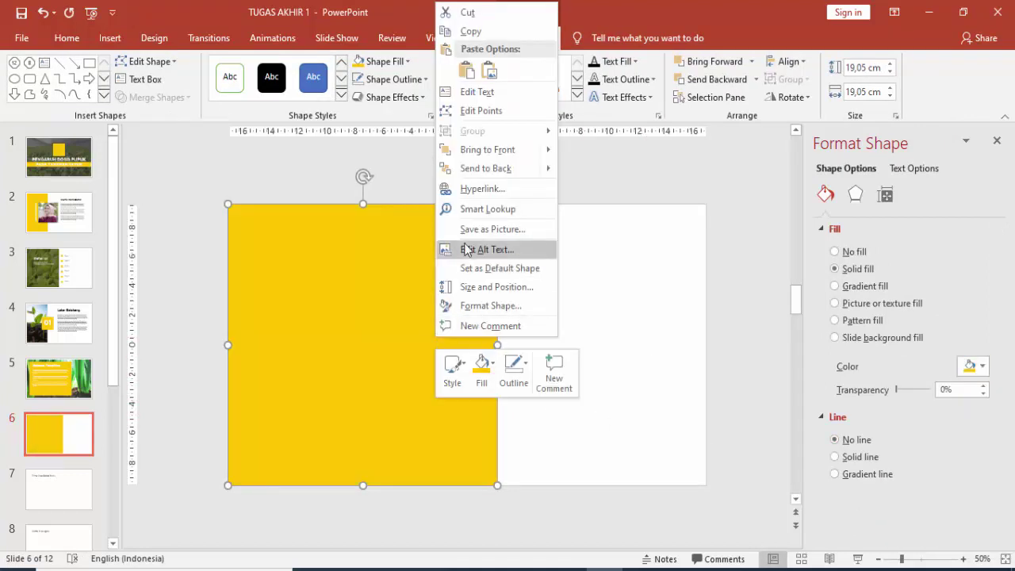
click(472, 168)
- Move the Metode Penelitian title above the slide and draw a rectangle over the yellow panel
click(389, 249)
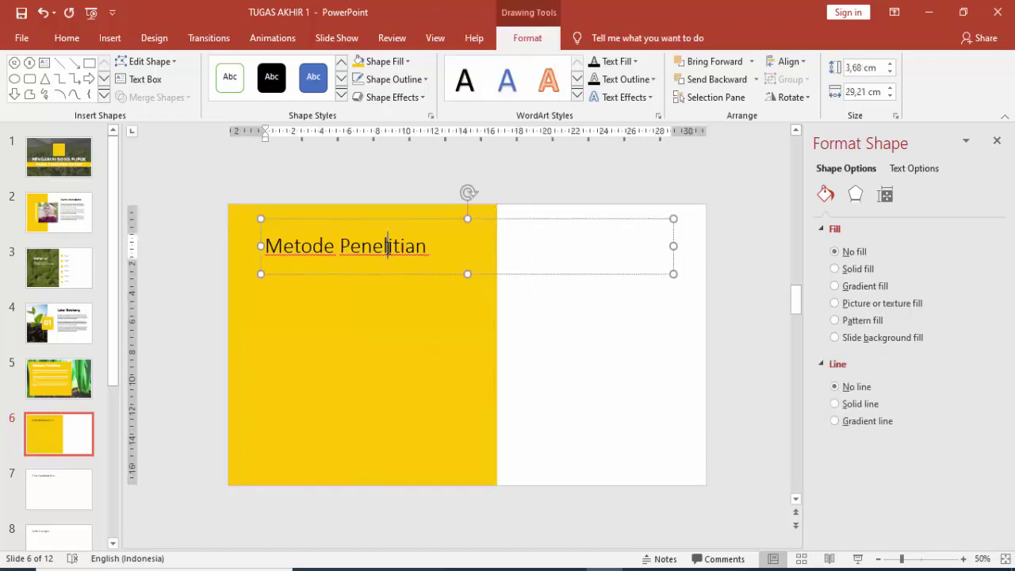
drag(383, 274, 494, 204)
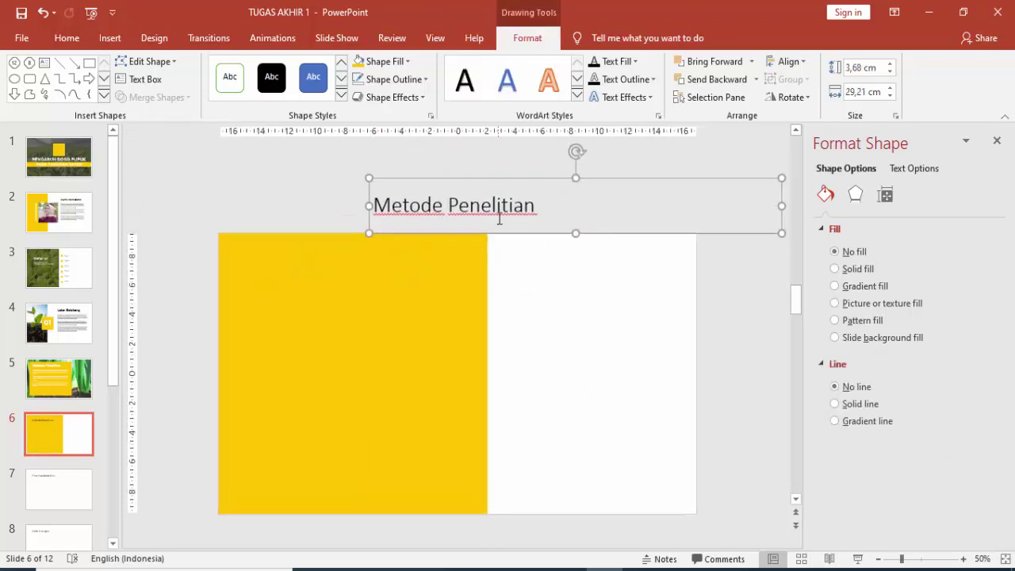
click(110, 38)
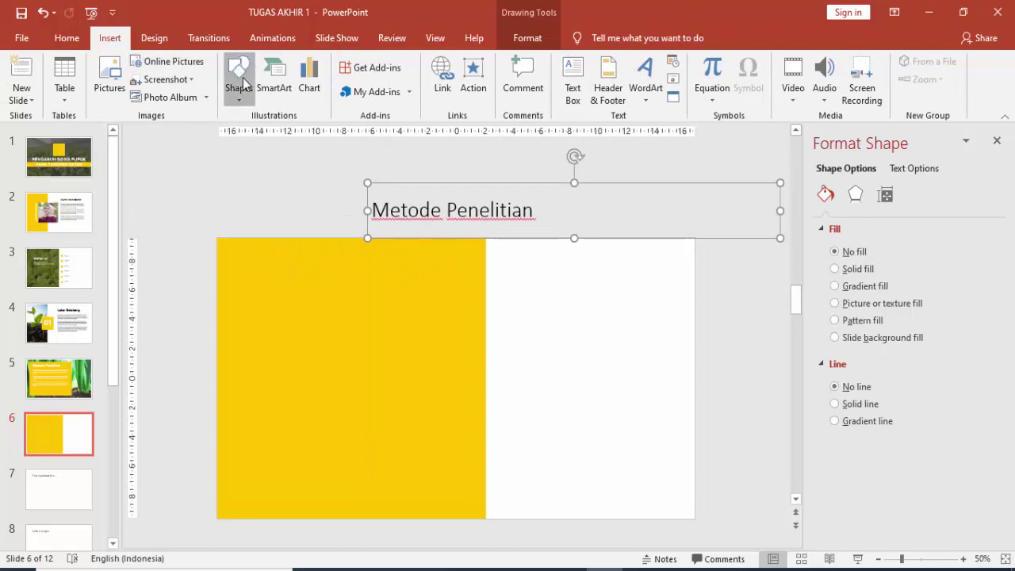
click(238, 80)
click(307, 132)
drag(251, 268, 437, 496)
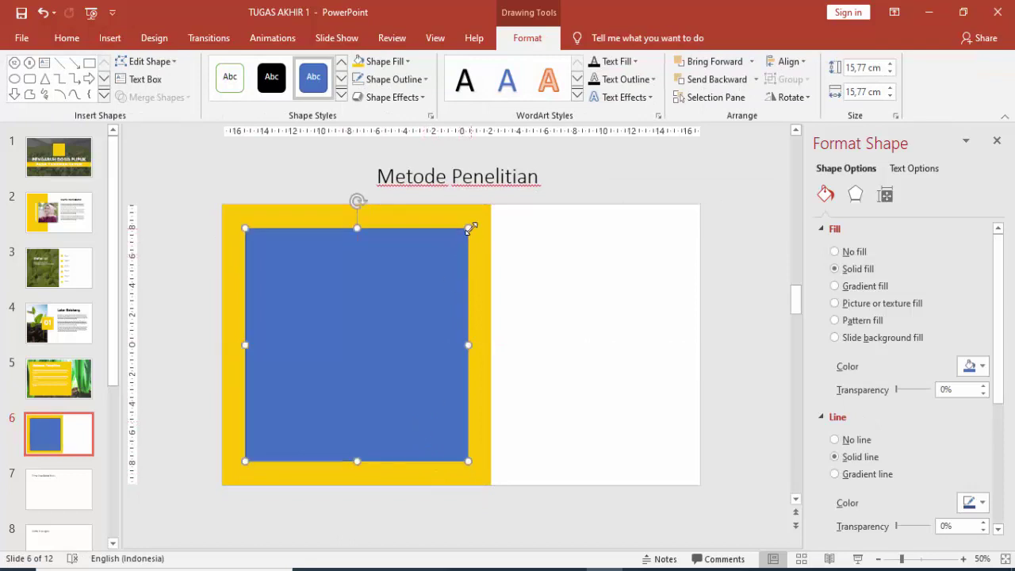
- Resize the rectangle into a 12.91 cm square on the panel and remove its outline
drag(468, 228, 441, 265)
drag(386, 296, 393, 281)
drag(452, 447, 438, 433)
drag(406, 392, 413, 399)
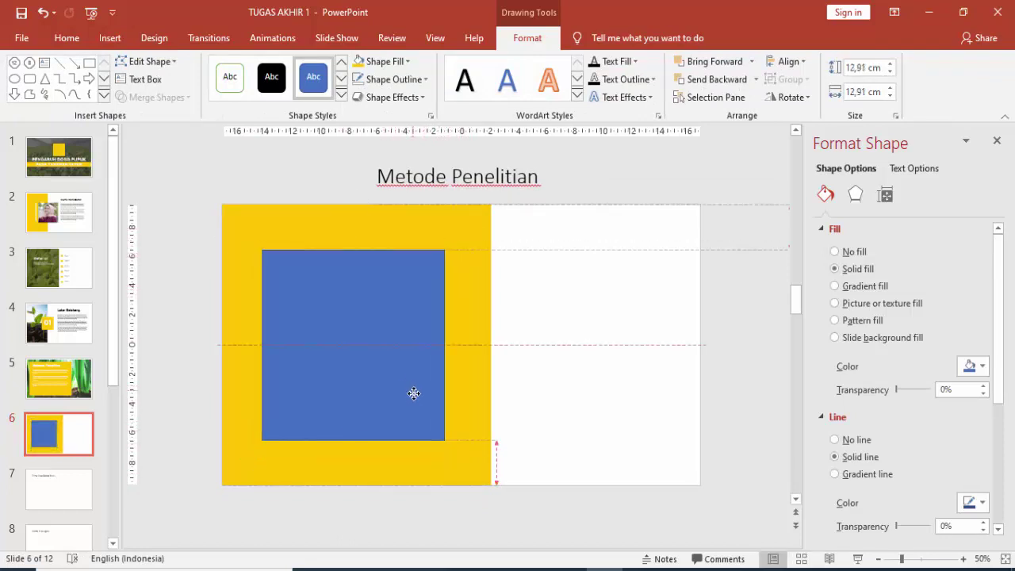
click(856, 440)
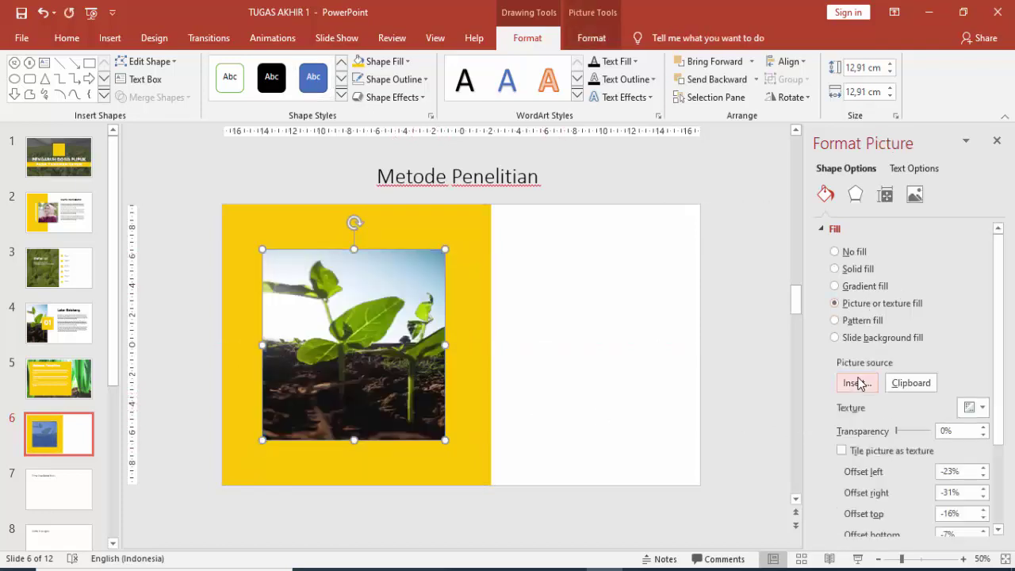
- Give the square a picture fill using the tomato photo from the COLLEGE pictures folder
click(856, 383)
click(400, 211)
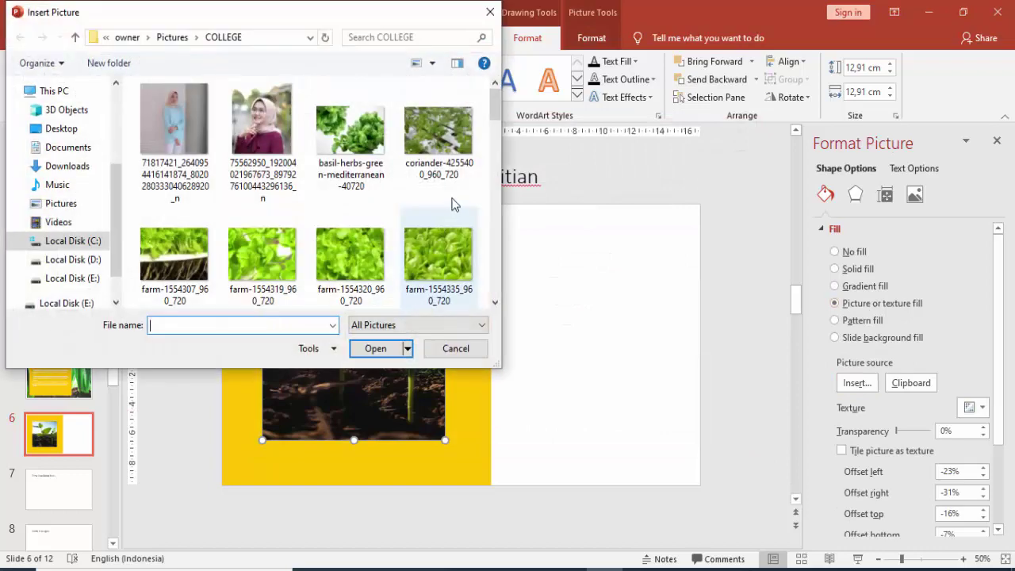
scroll(452, 199, down, 2)
scroll(453, 199, down, 2)
scroll(444, 196, down, 2)
scroll(438, 194, down, 3)
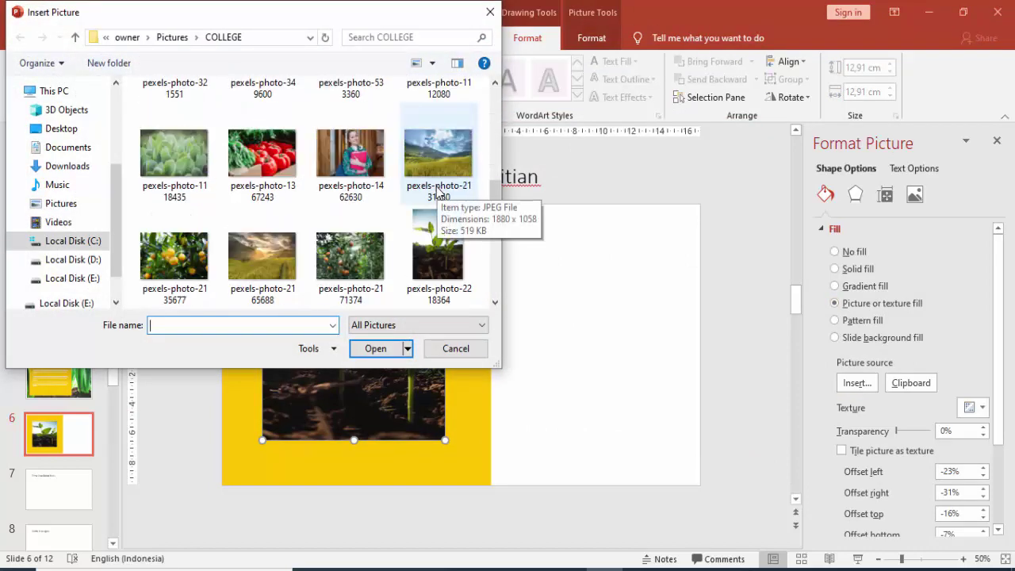
scroll(354, 246, down, 2)
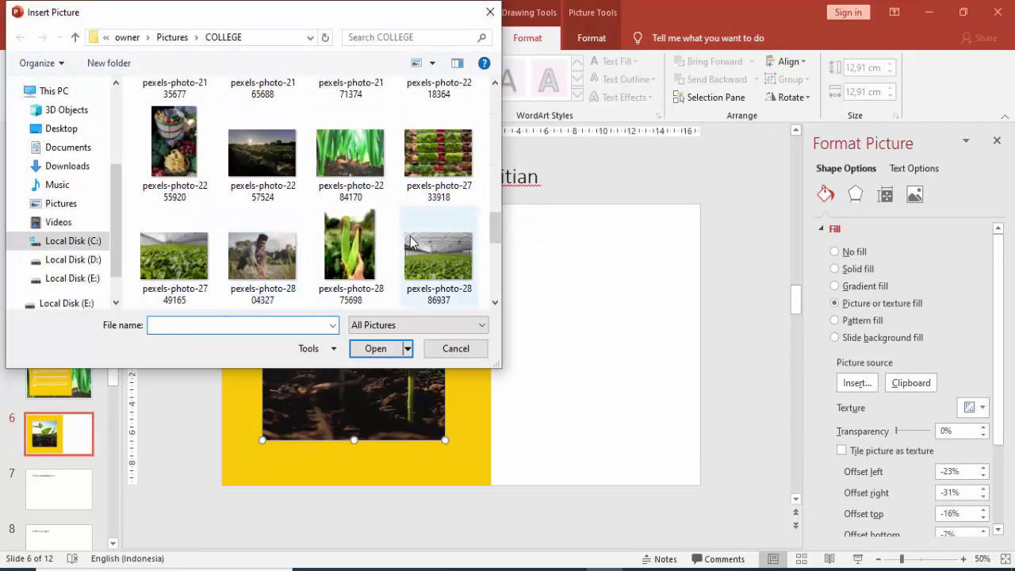
scroll(354, 246, up, 3)
click(297, 127)
click(376, 349)
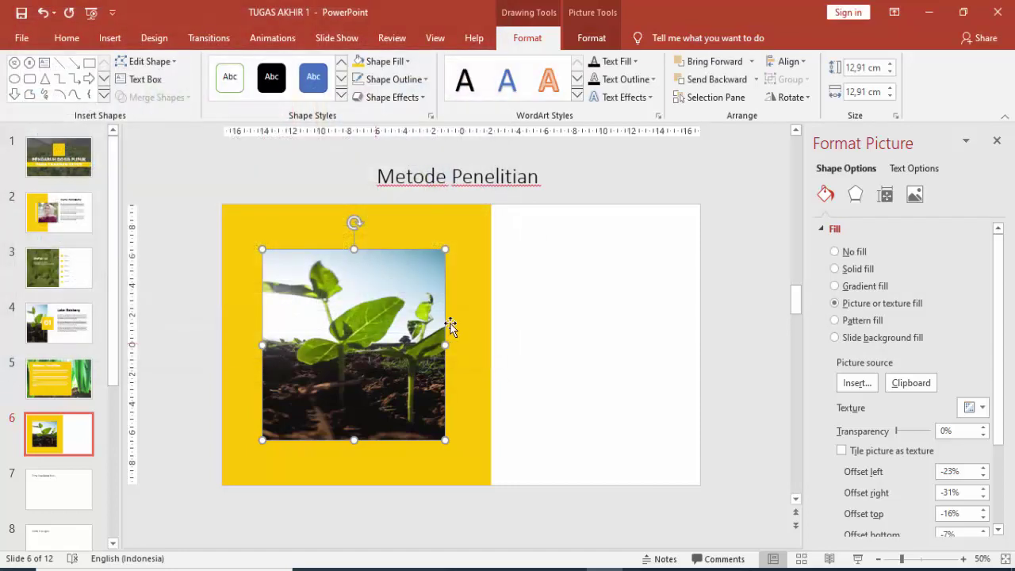
- Move the Metode Penelitian title onto the white half, narrow it to two lines, and apply Gotham Bold
click(543, 315)
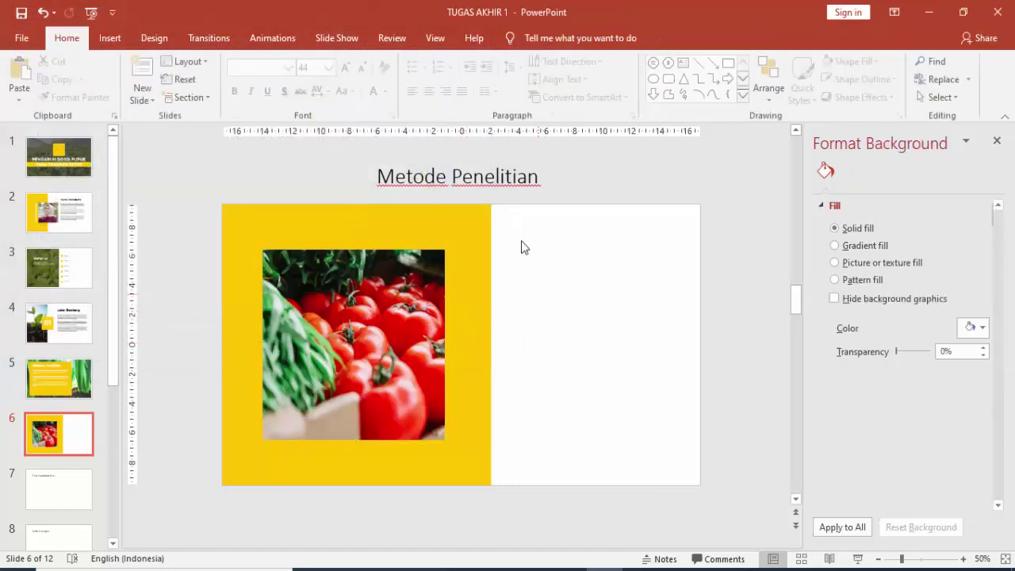
click(474, 182)
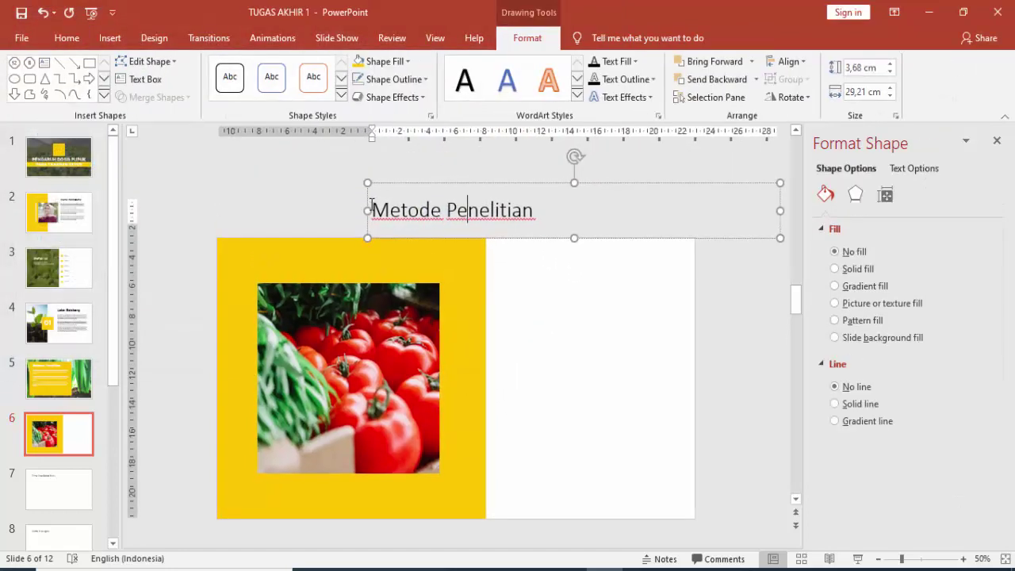
mouse_move(371, 199)
mouse_down()
mouse_move(493, 197)
mouse_move(507, 214)
mouse_move(577, 234)
mouse_up()
drag(780, 254, 678, 255)
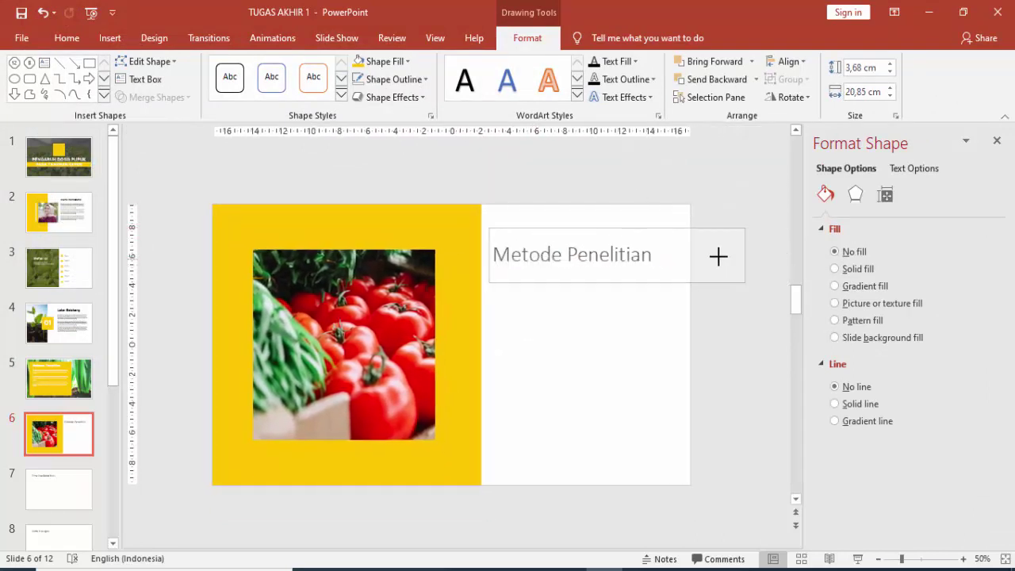
click(67, 38)
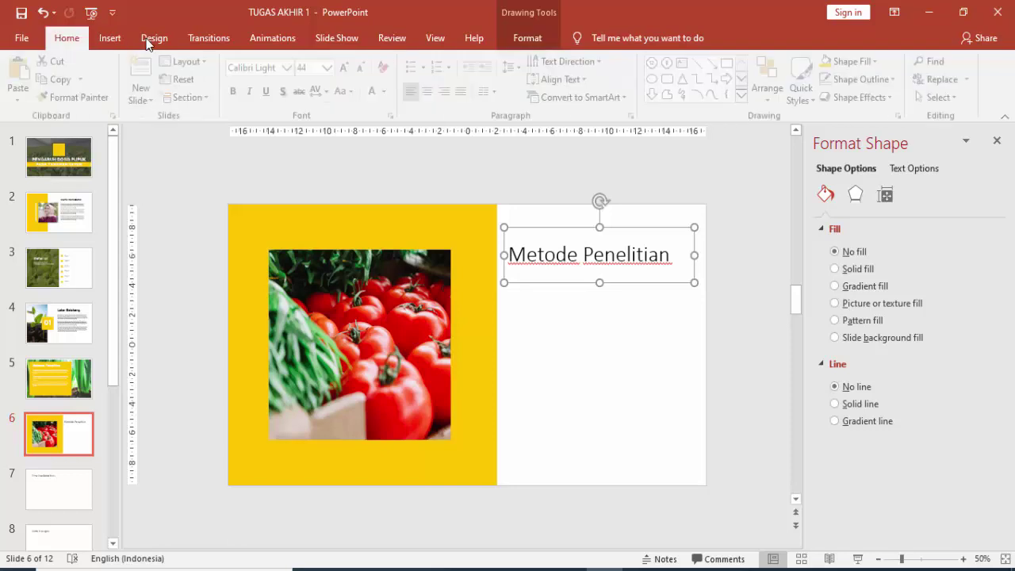
click(293, 68)
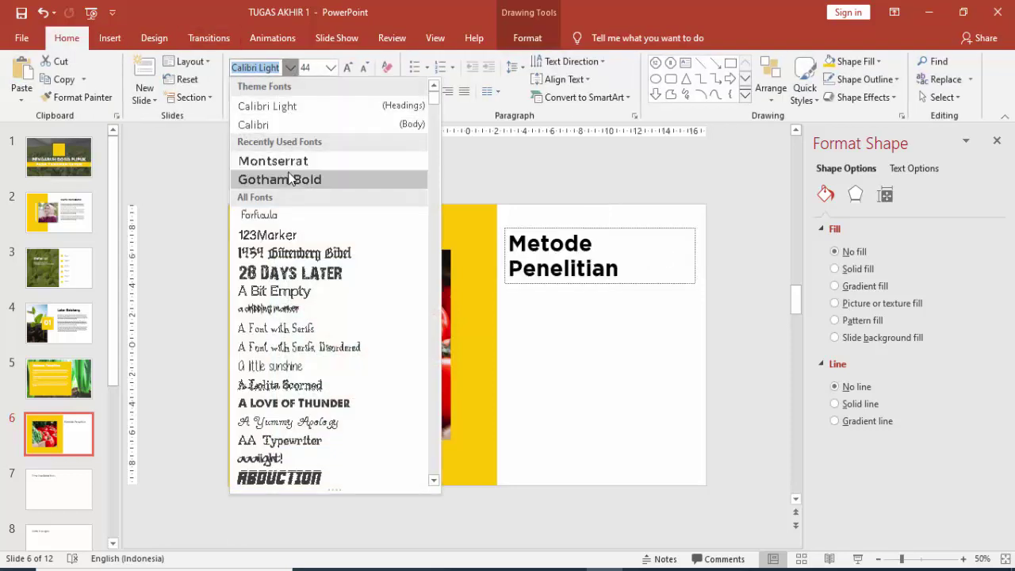
click(288, 178)
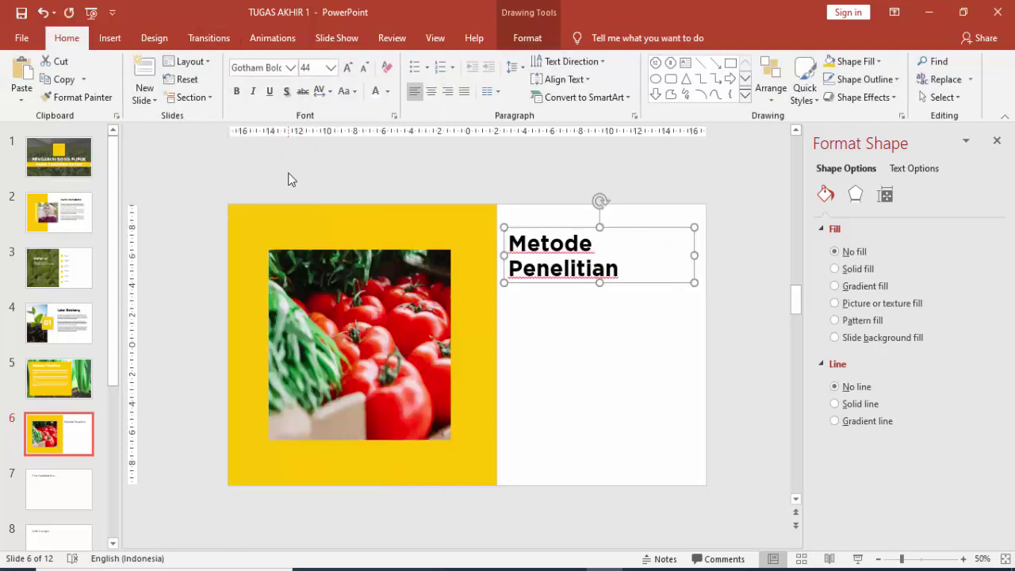
click(635, 309)
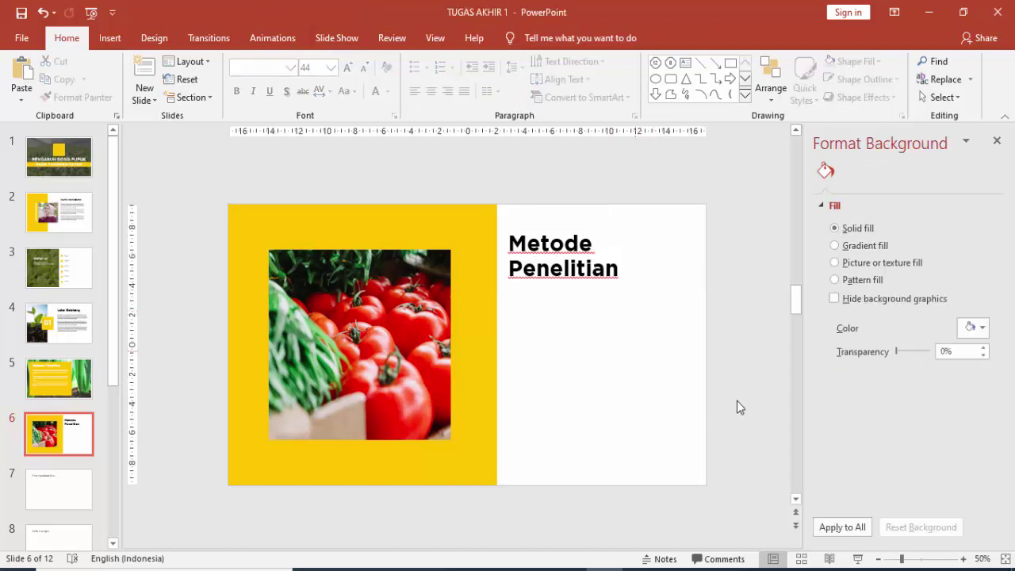
click(569, 278)
- Draw a text box below the title and generate sample paragraphs with =rand()
click(109, 38)
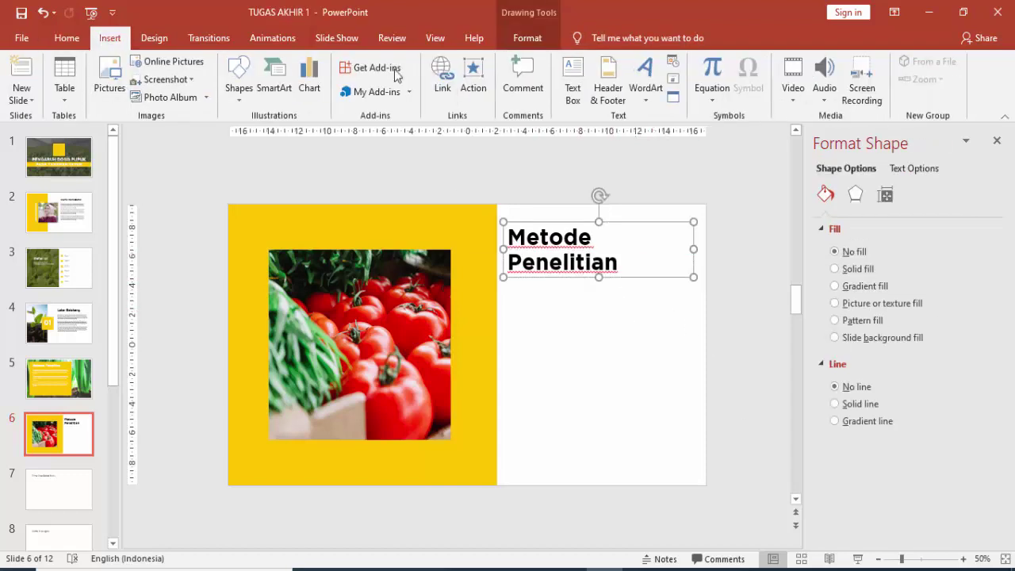
click(572, 80)
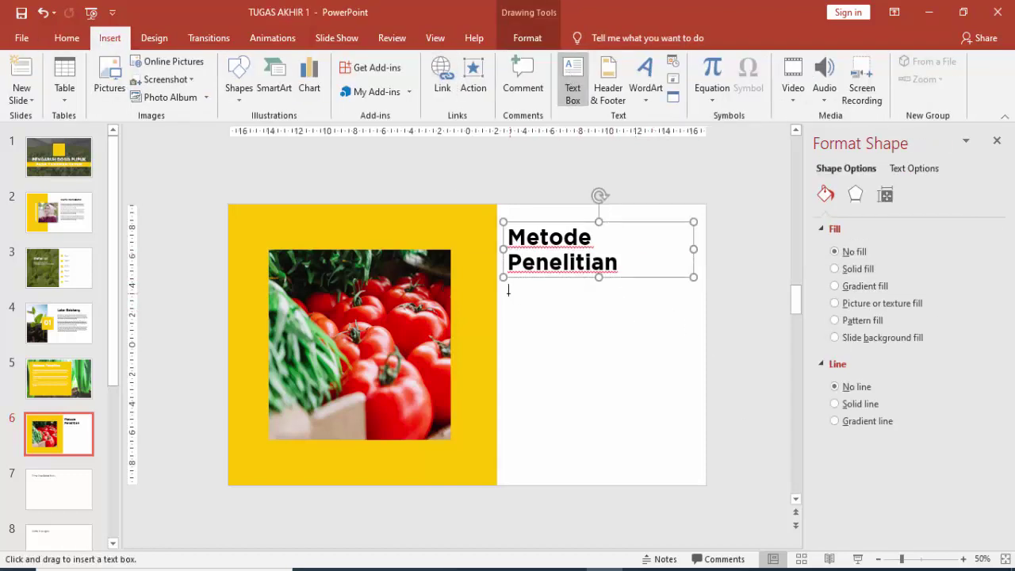
drag(508, 290, 693, 441)
text(=rand)
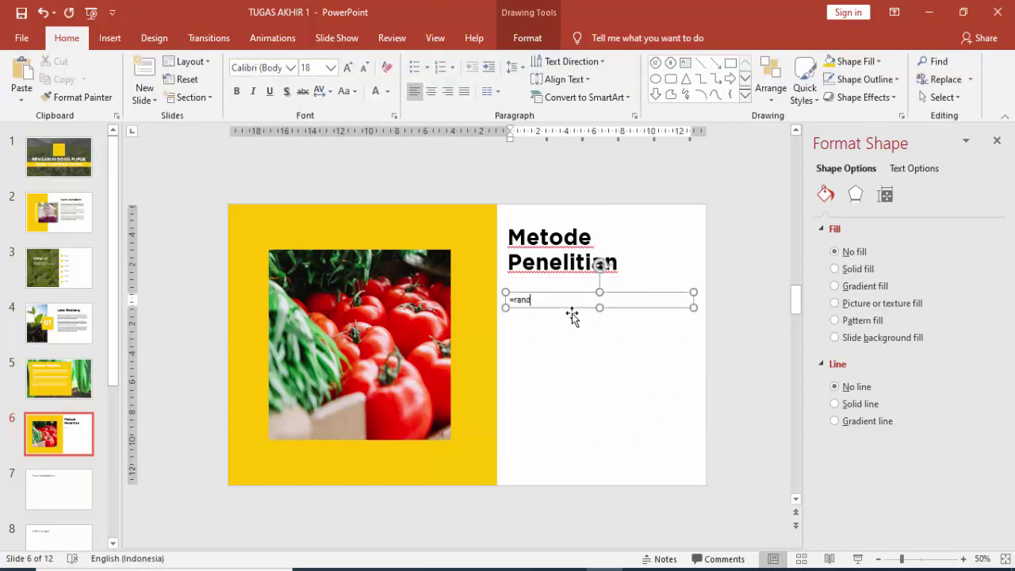
text(()
key(Return)
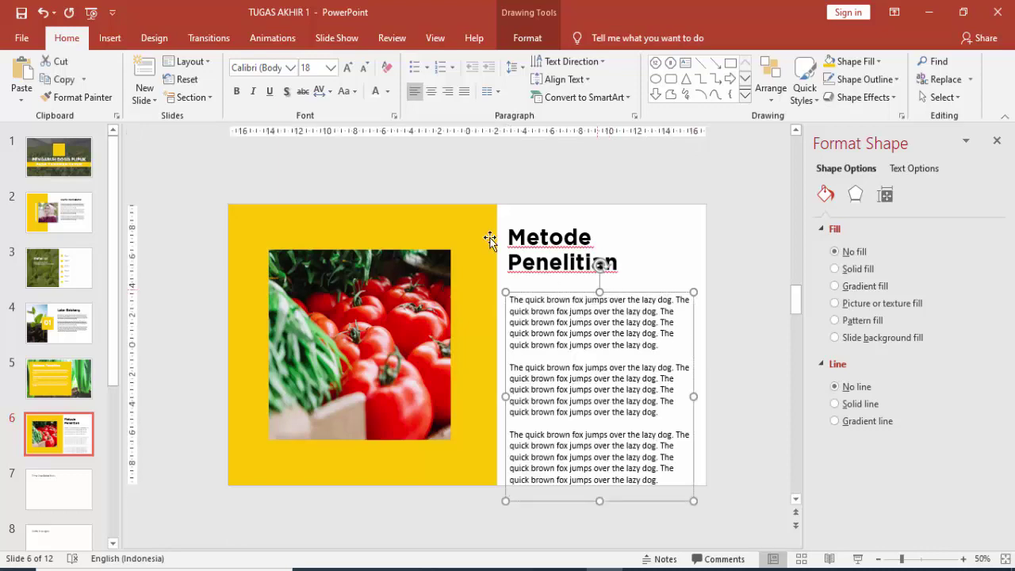
- Format the sample text as dark grey Montserrat 14, then narrow the box and move it up under the title
click(290, 68)
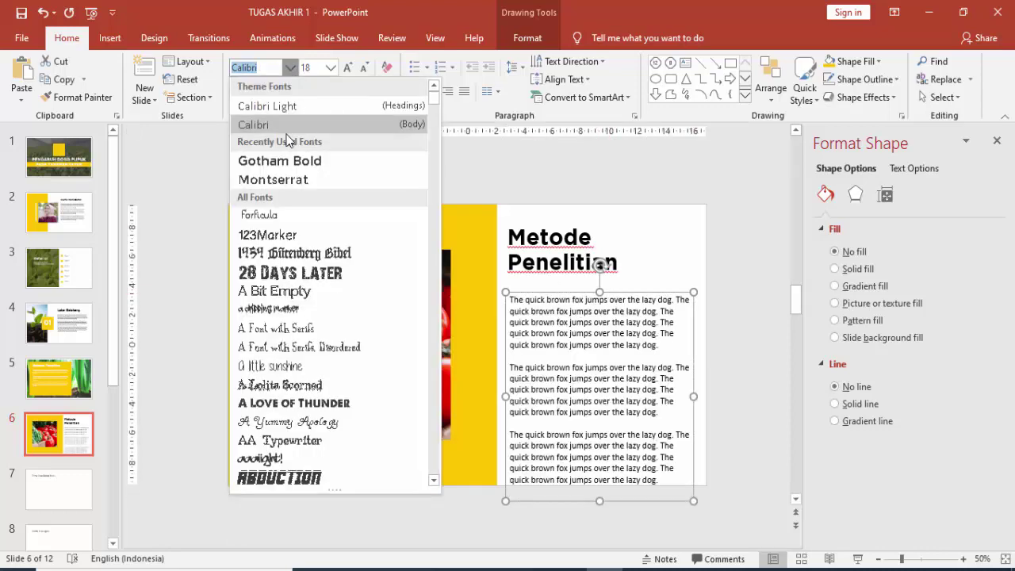
click(273, 179)
click(331, 68)
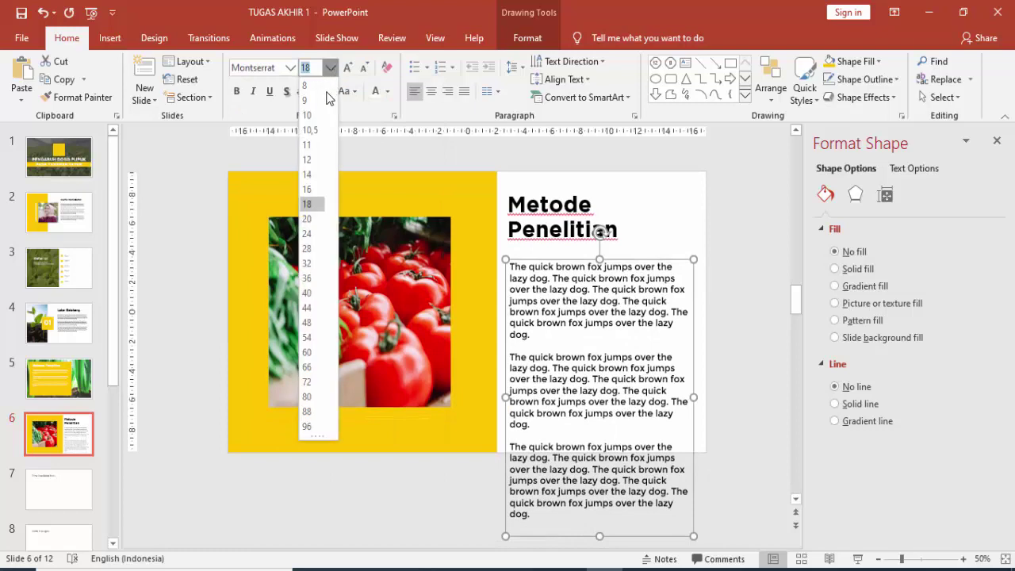
click(309, 174)
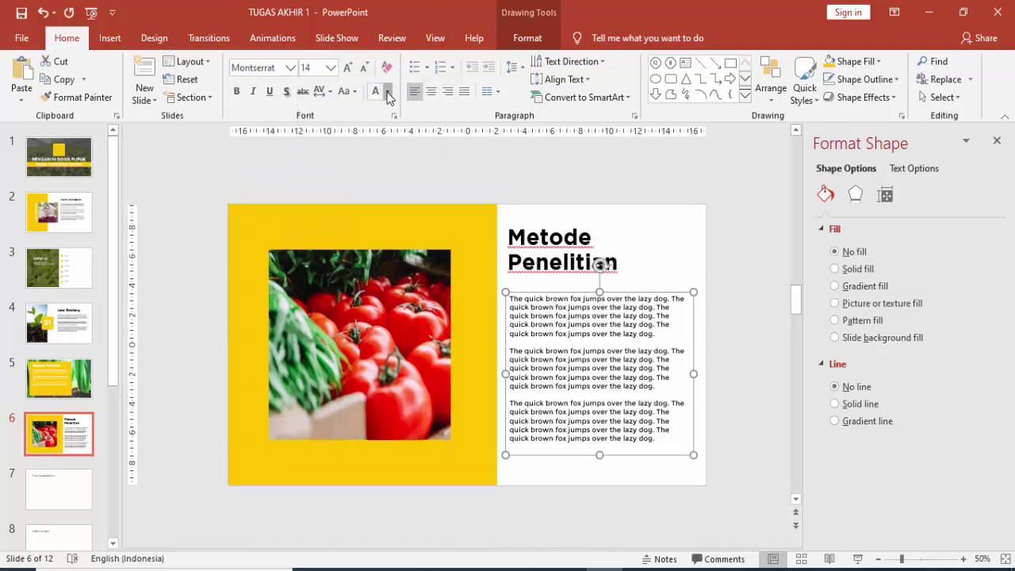
click(387, 92)
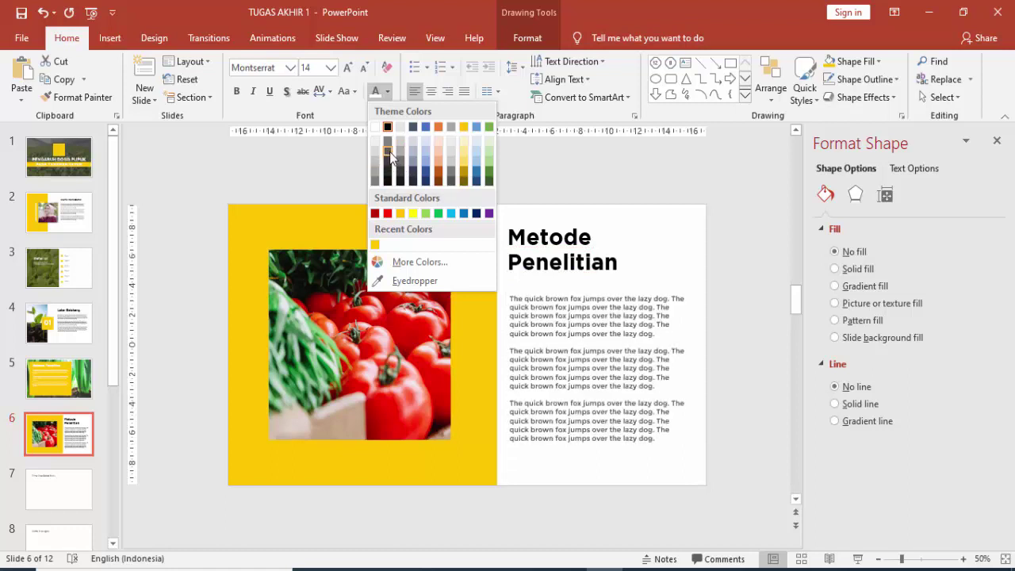
click(388, 153)
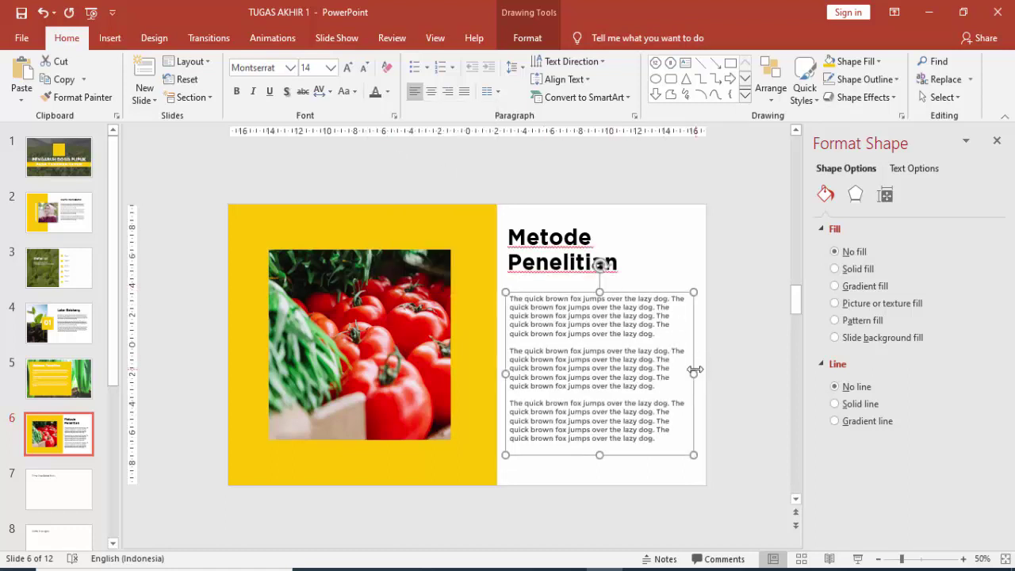
drag(693, 372, 664, 371)
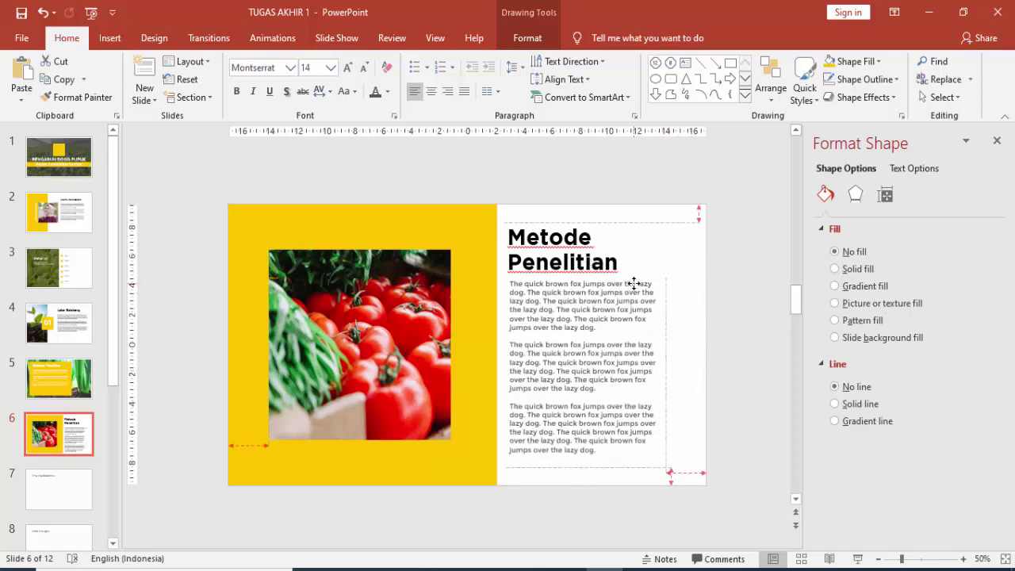
drag(634, 286, 635, 272)
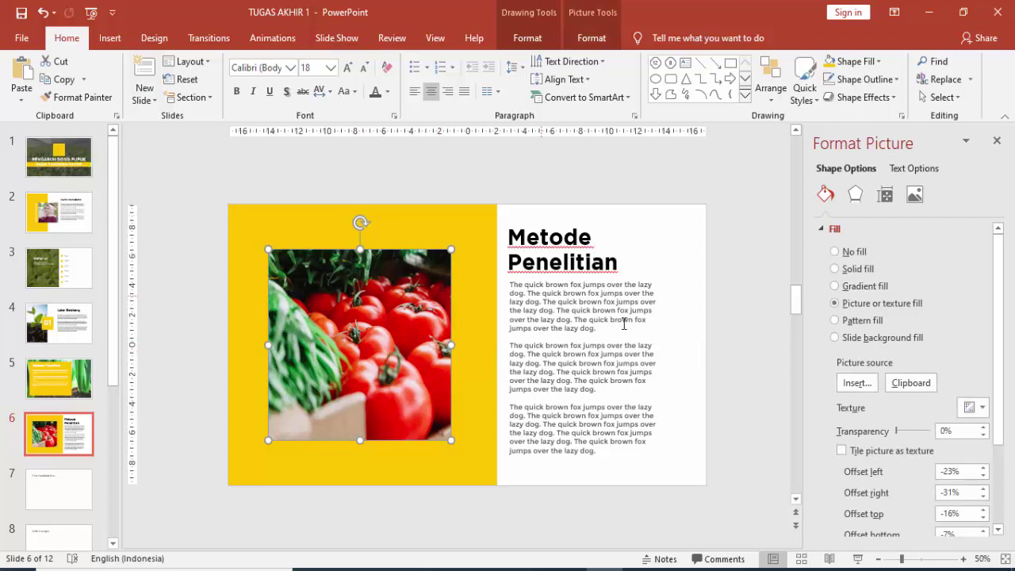
- Close the formatting pane and return to slide 1, the PENGARUH DOSIS PUPUK title slide
click(996, 141)
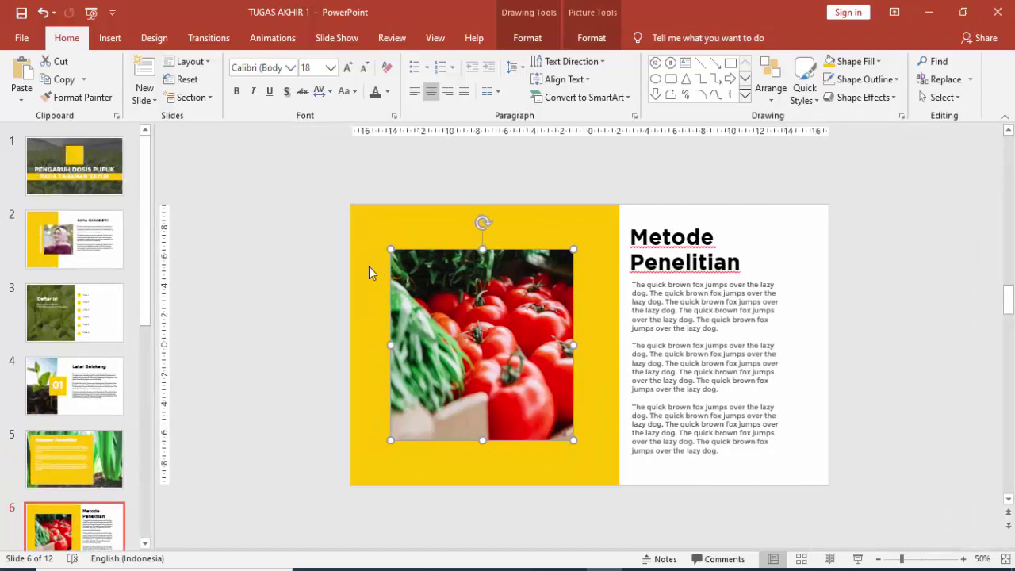
scroll(115, 333, down, 2)
scroll(109, 357, down, 2)
scroll(98, 354, down, 2)
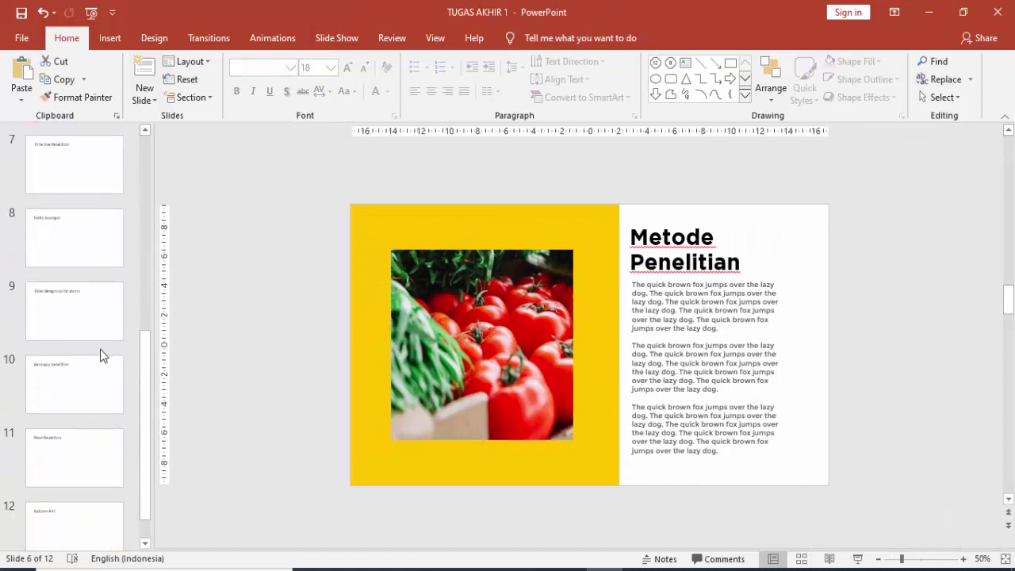
scroll(100, 351, down, 1)
scroll(100, 351, up, 3)
scroll(99, 357, up, 3)
scroll(95, 356, down, 3)
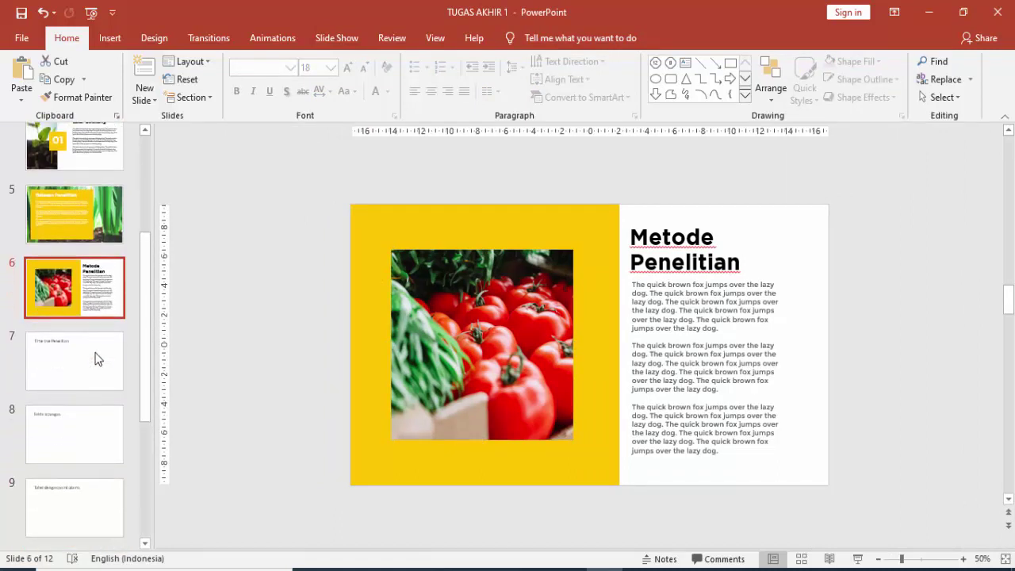
scroll(91, 387, down, 2)
scroll(90, 385, down, 1)
scroll(90, 379, up, 3)
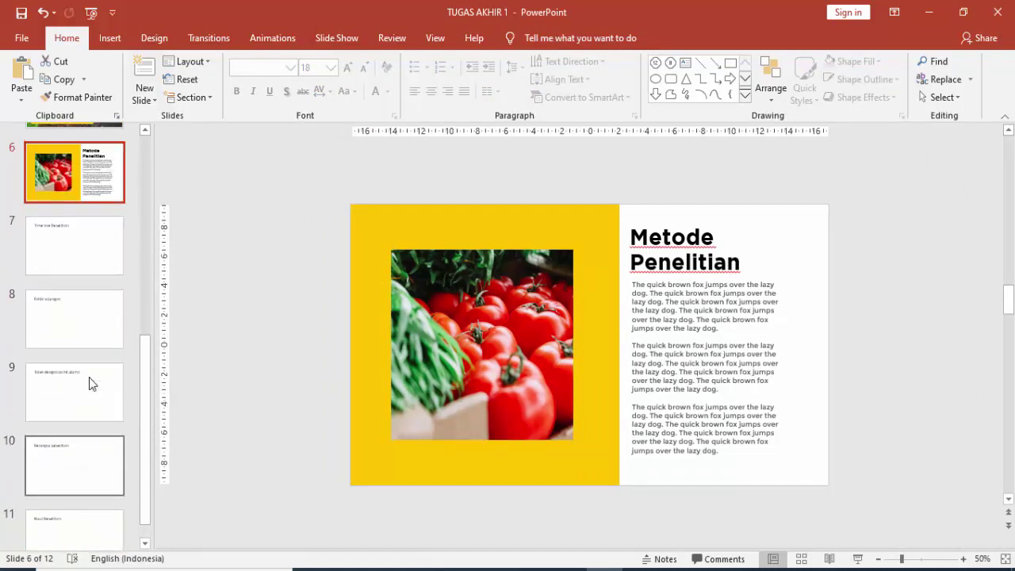
scroll(90, 363, up, 2)
scroll(103, 373, down, 3)
scroll(111, 396, up, 3)
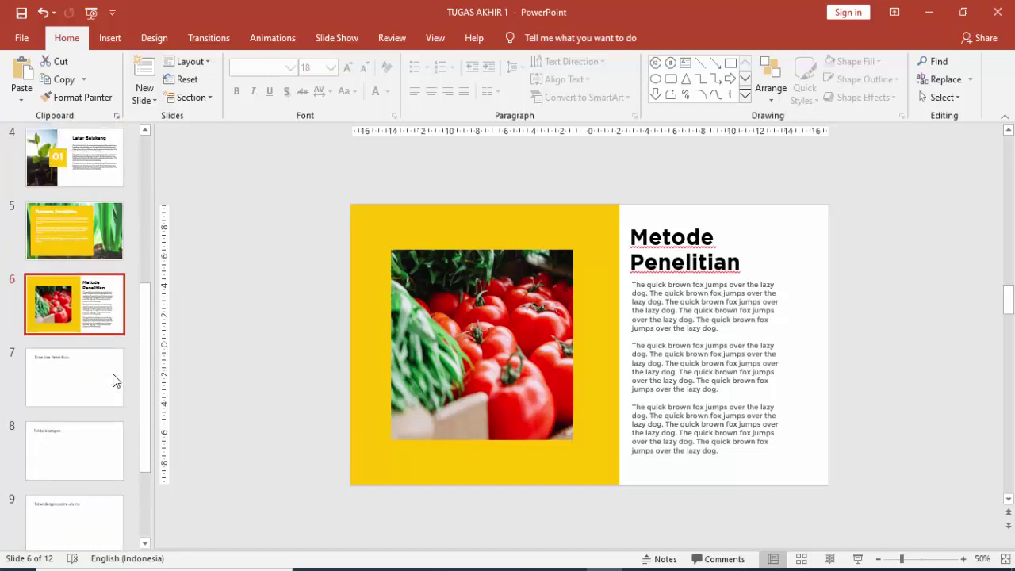
scroll(103, 365, up, 3)
key(Home)
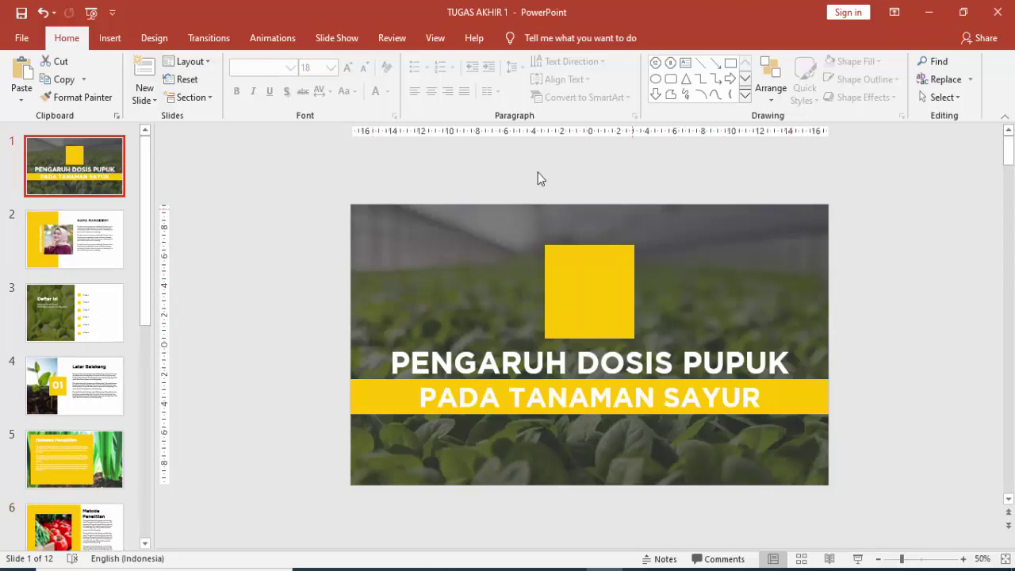
- Show the Animation Pane and give the yellow square a Basic Zoom entrance effect
click(274, 38)
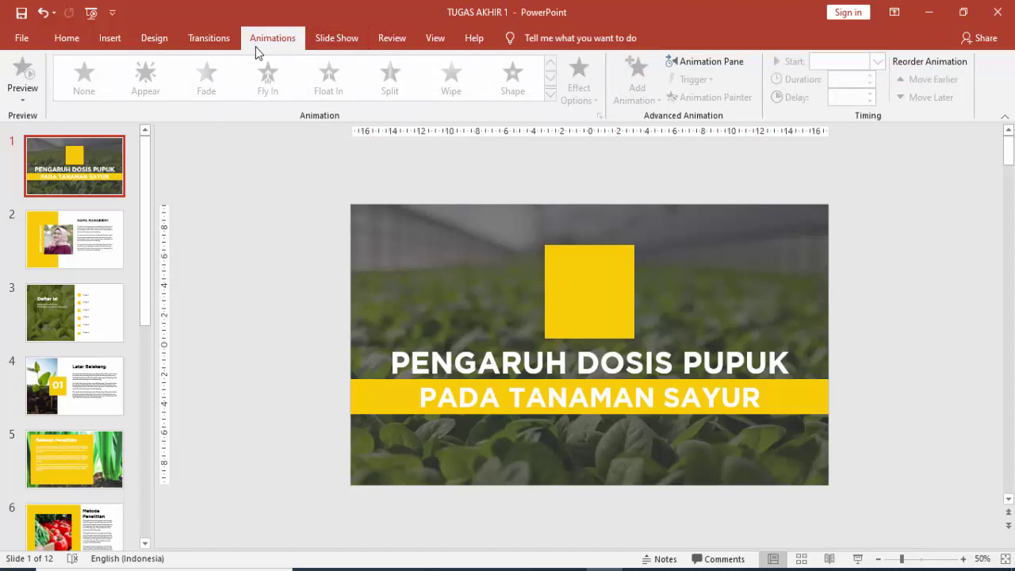
click(706, 61)
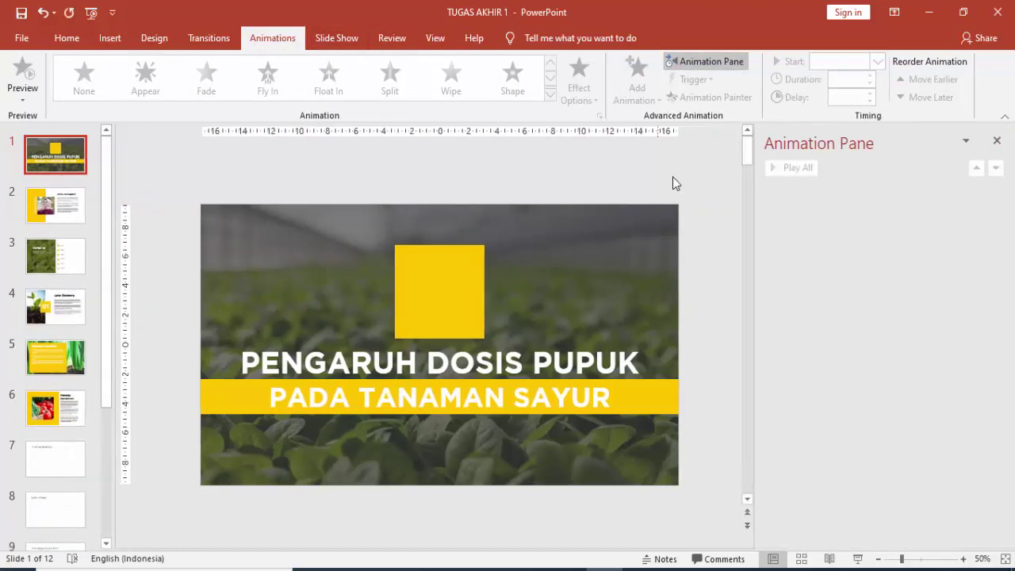
click(460, 292)
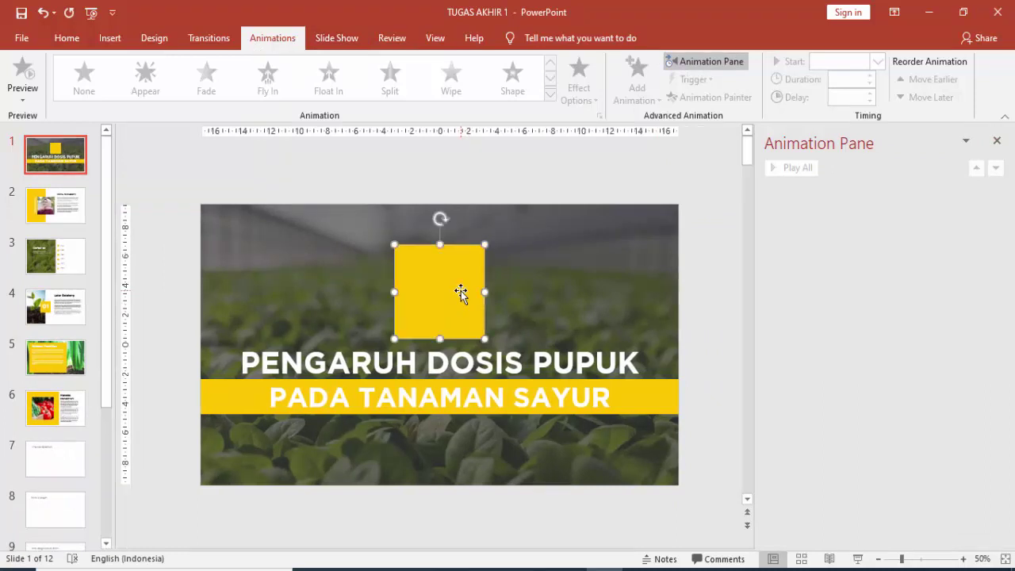
click(636, 87)
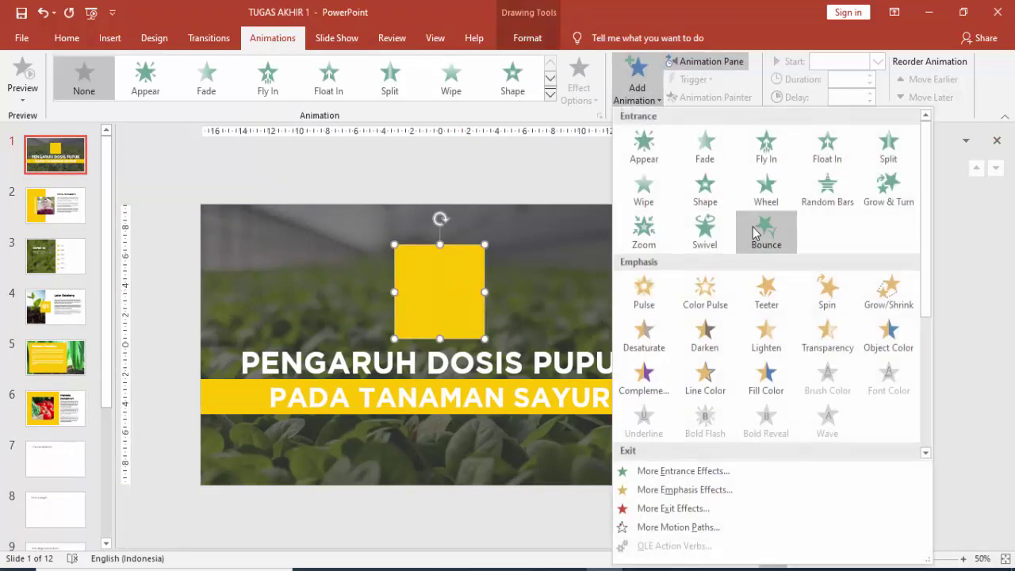
click(678, 472)
click(460, 355)
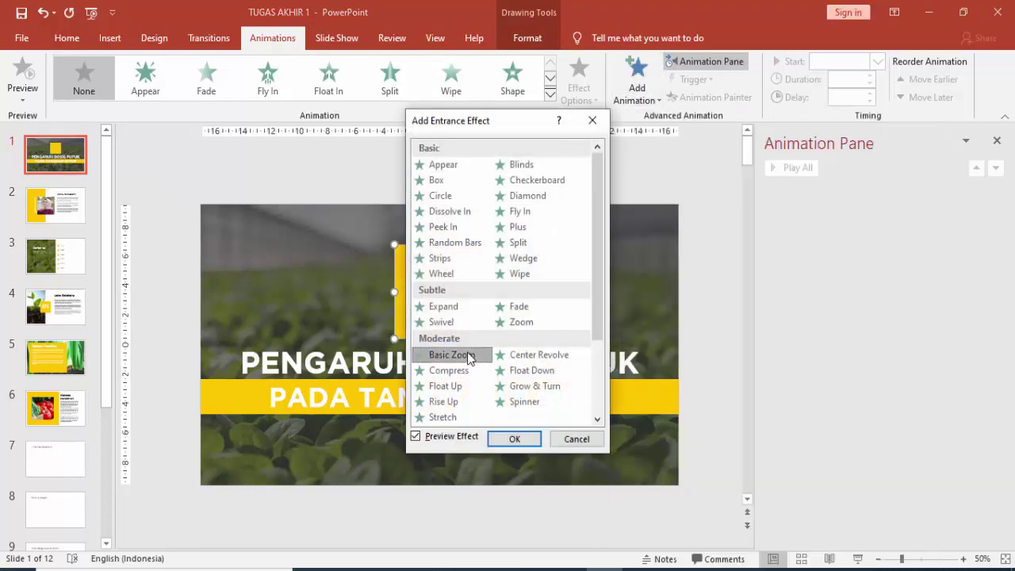
click(512, 440)
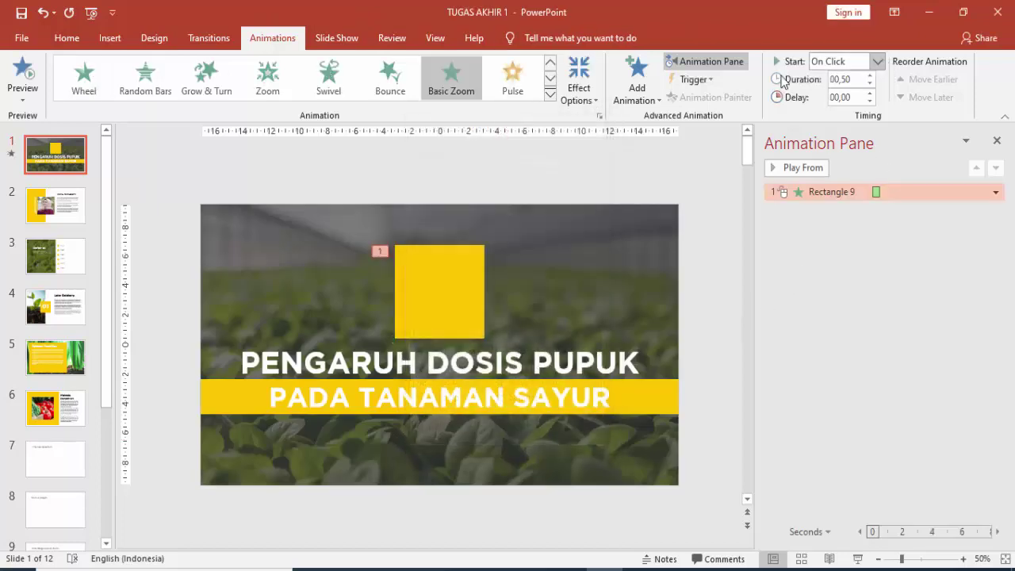
- Set the square's animation duration to 1.00 second and preview the slide
click(869, 74)
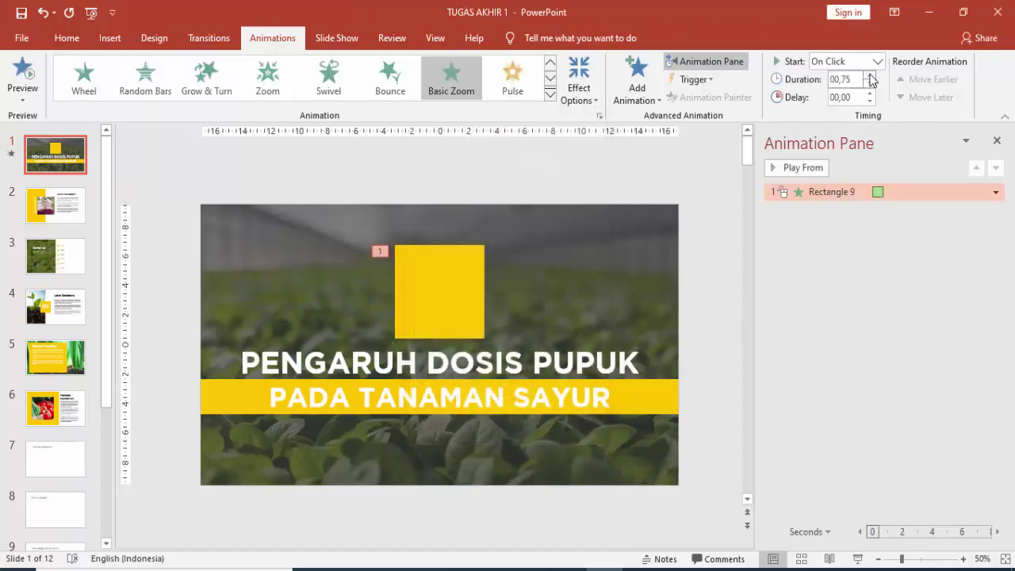
click(869, 76)
click(800, 168)
click(541, 356)
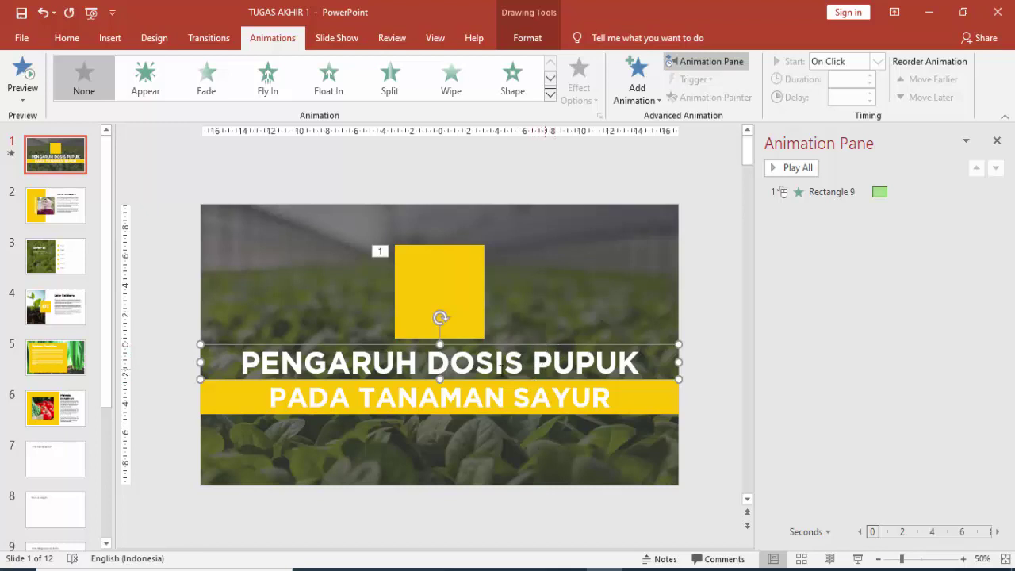
- Give the title a Fly In entrance from the left, starting After Previous
click(637, 83)
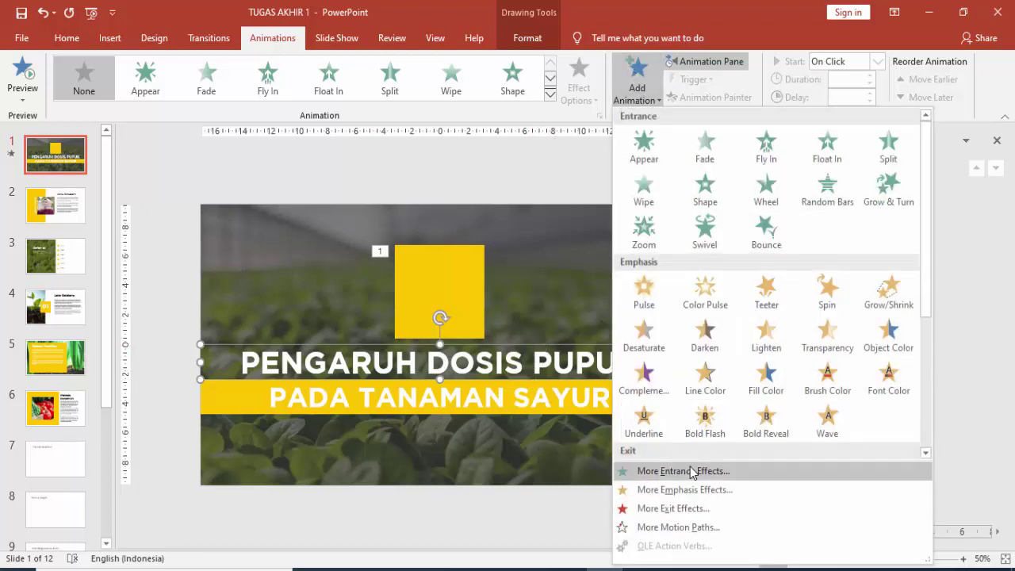
click(768, 157)
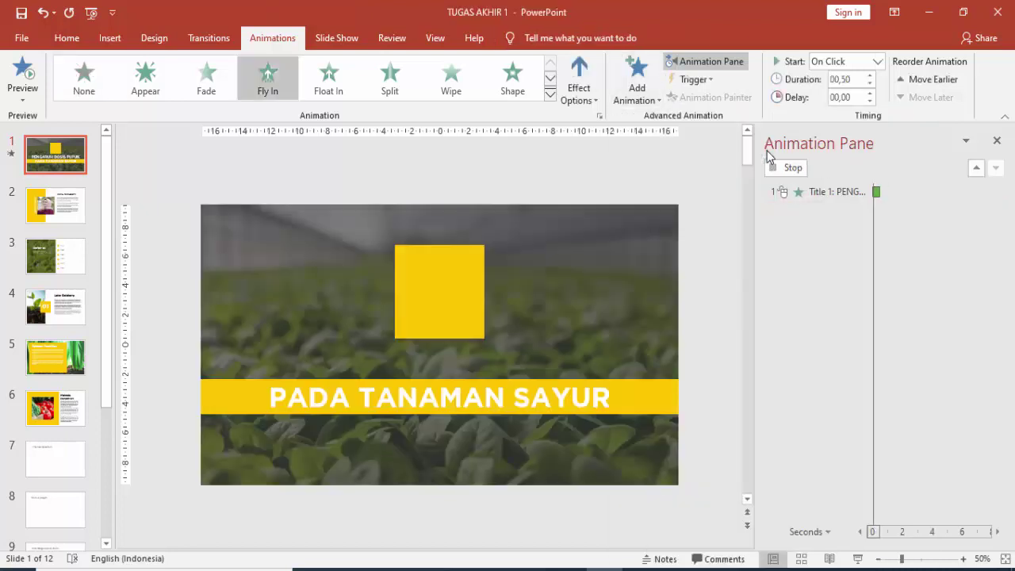
click(579, 83)
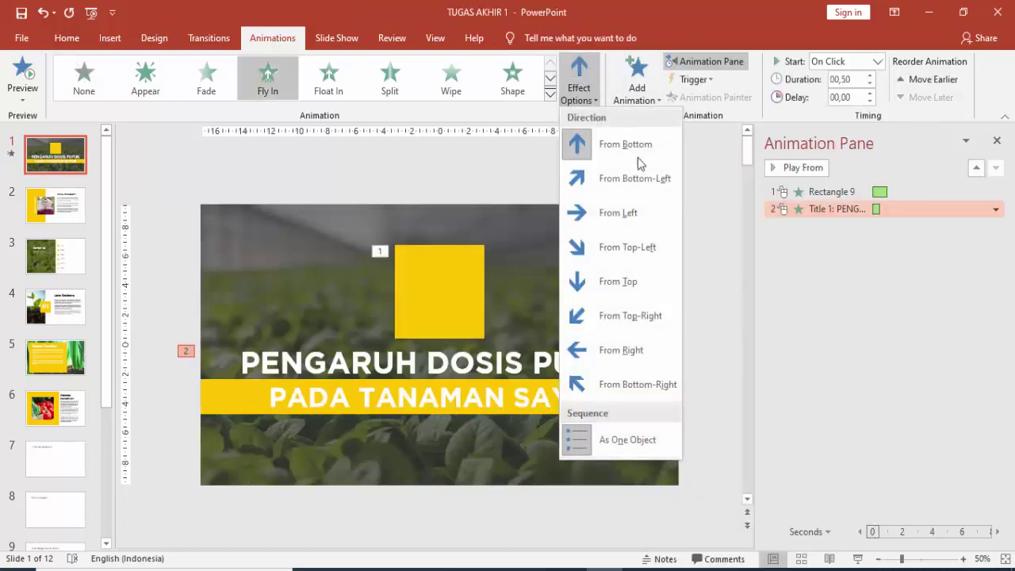
click(622, 216)
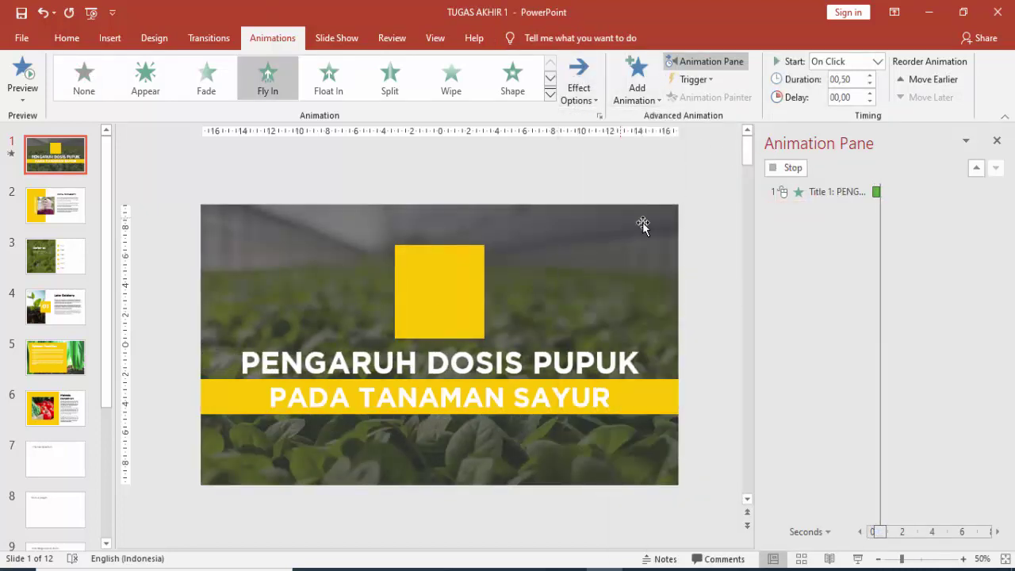
click(878, 62)
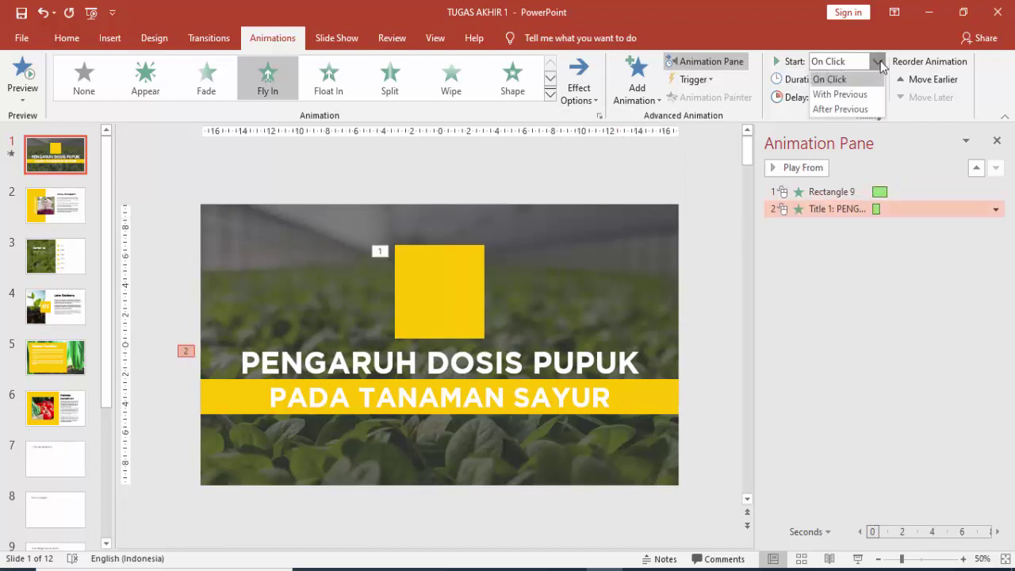
click(861, 107)
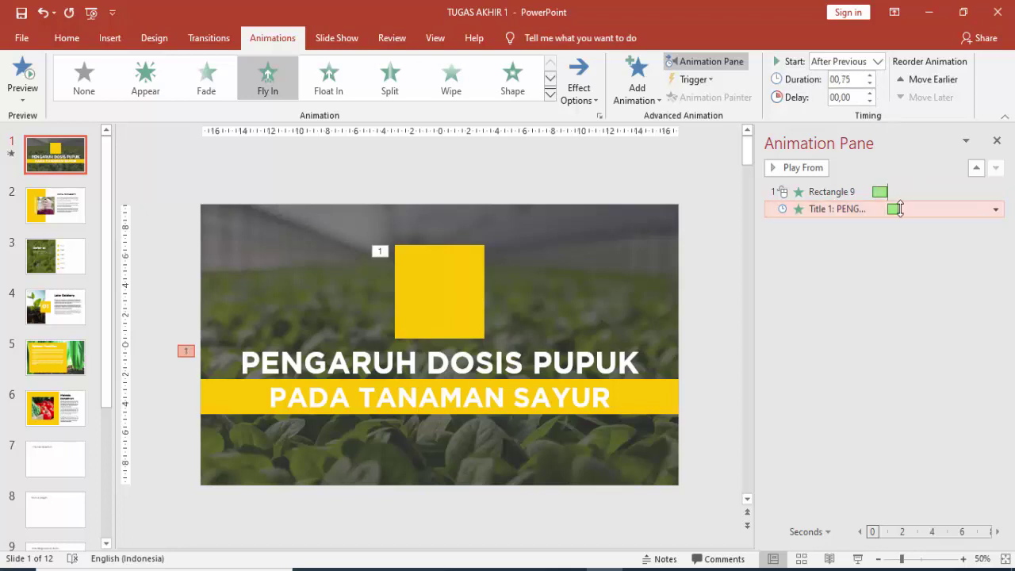
- Set the title's Fly In smooth end to 0.75 seconds in its effect options
click(995, 208)
click(920, 283)
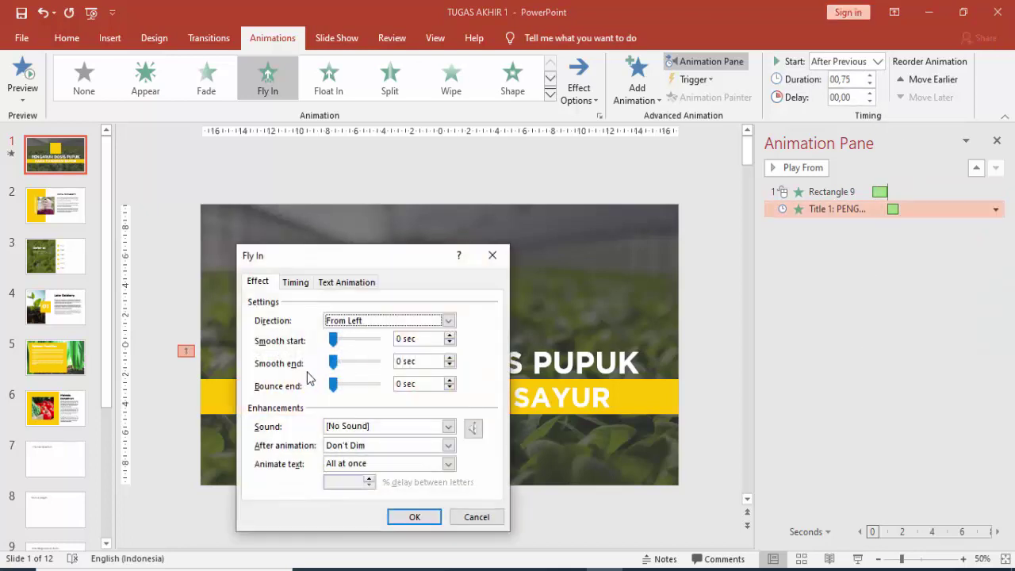
drag(333, 363, 381, 367)
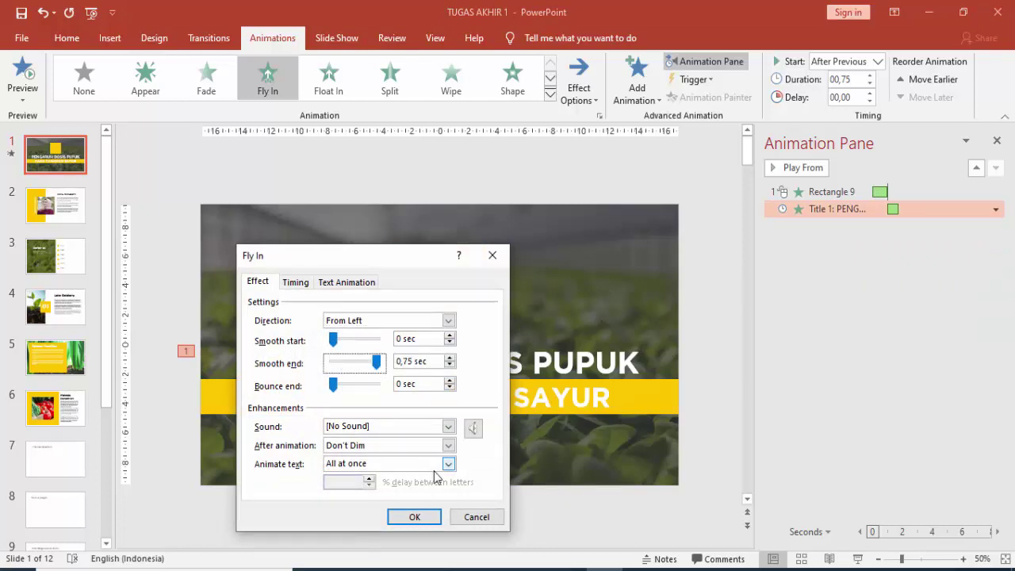
click(418, 516)
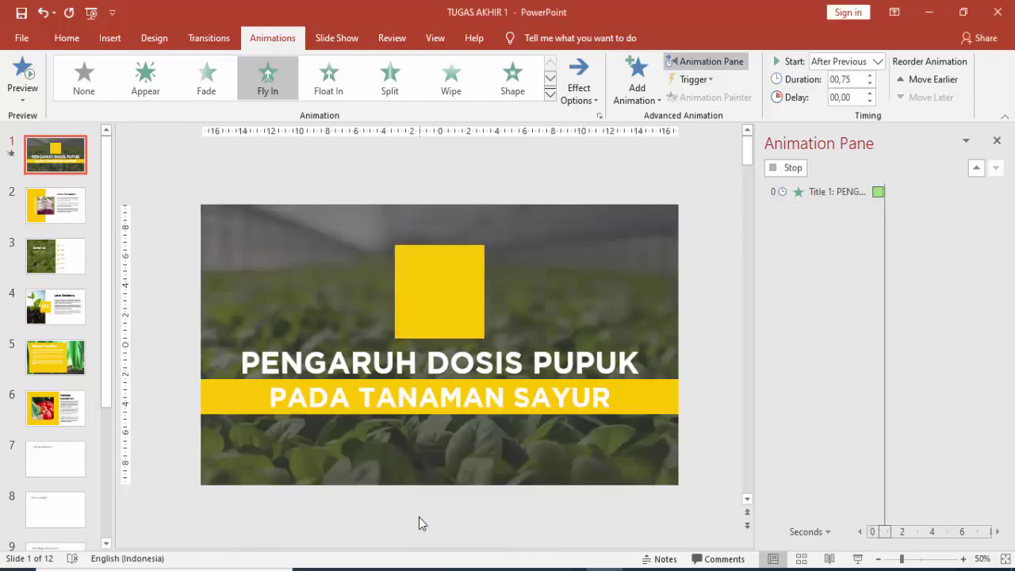
- Pull both sides of the PADA TANAMAN SAYUR box inward so it fits its text on the yellow band
click(478, 400)
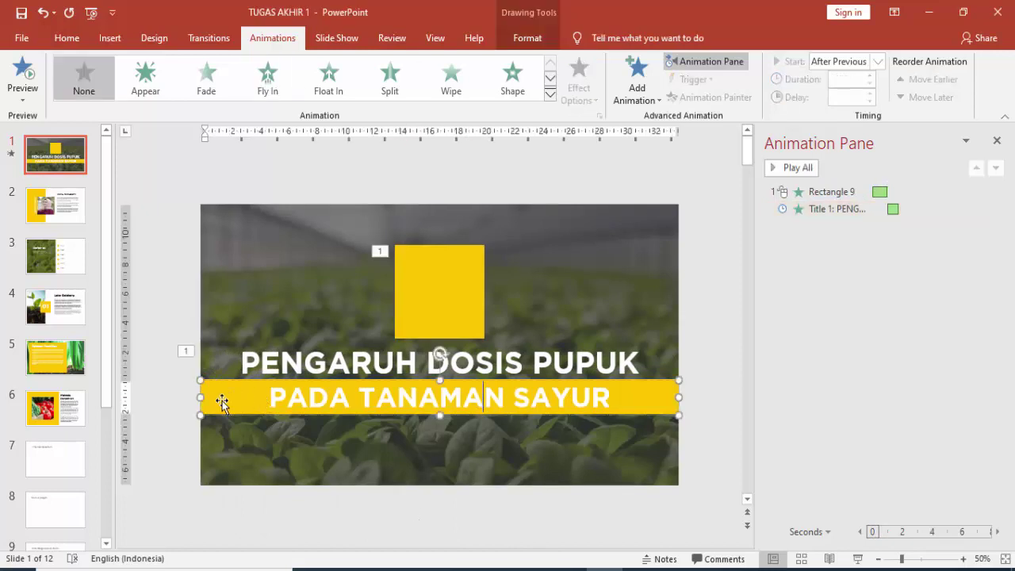
drag(203, 396, 244, 396)
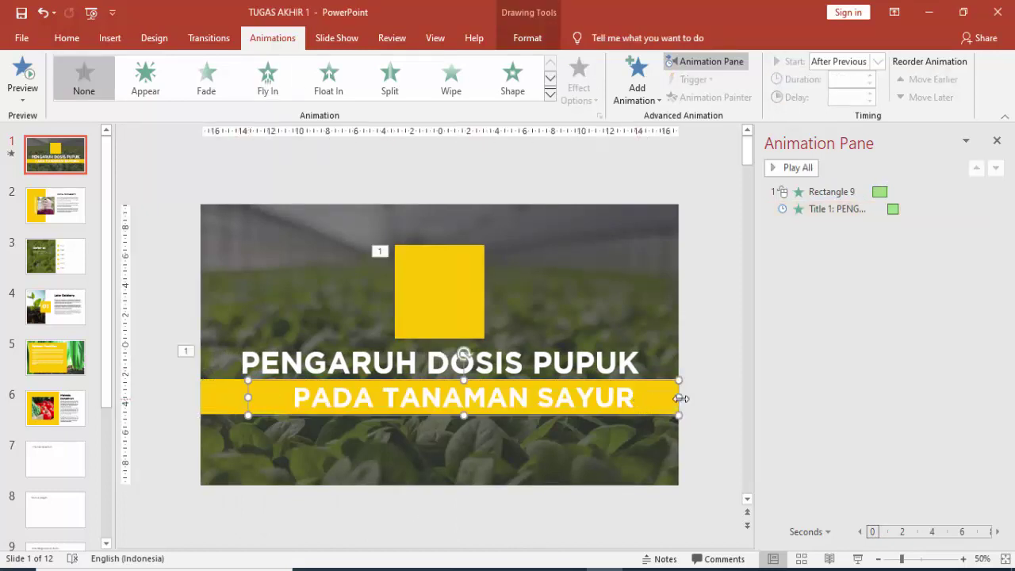
drag(677, 398, 637, 394)
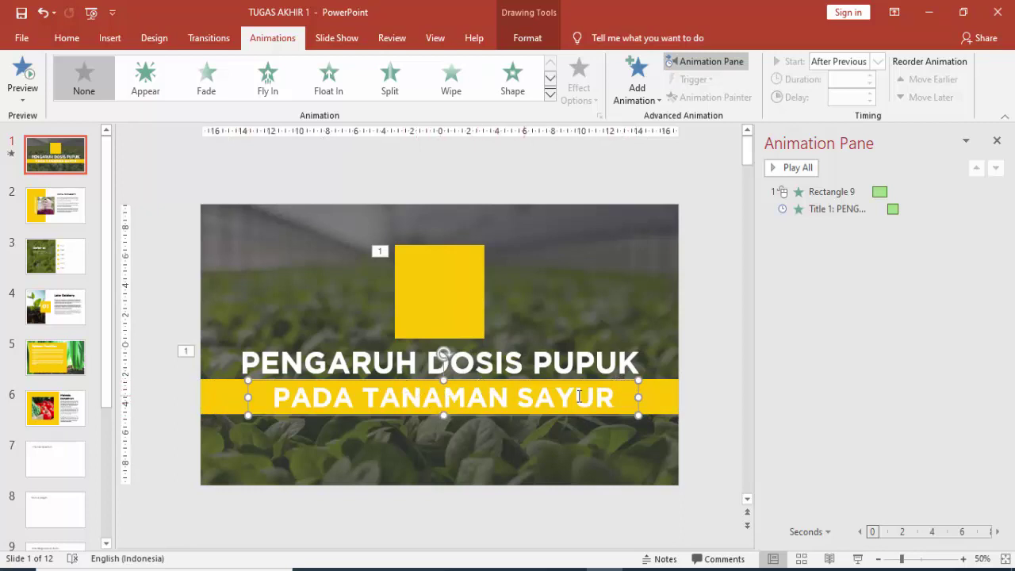
click(666, 397)
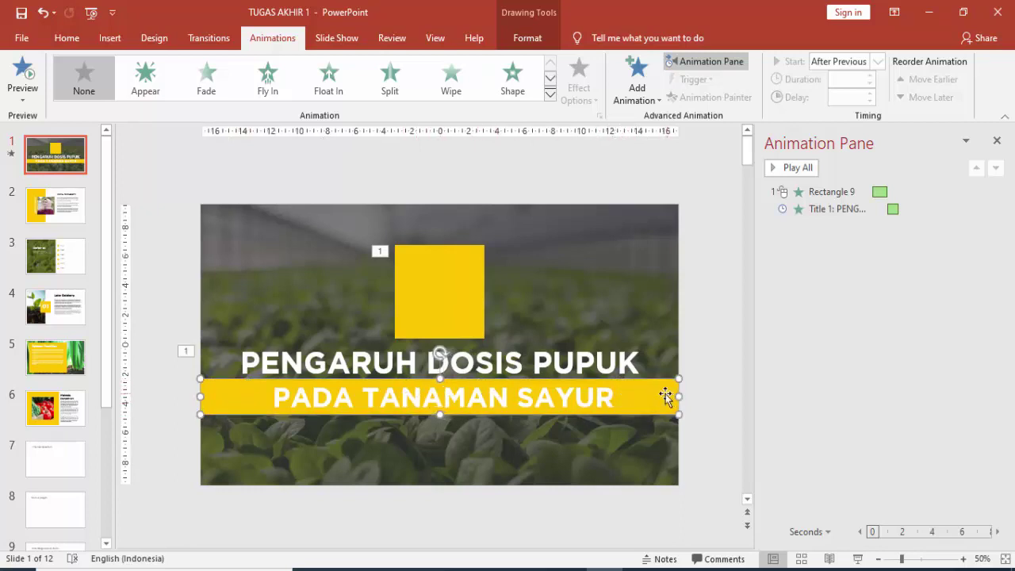
click(525, 408)
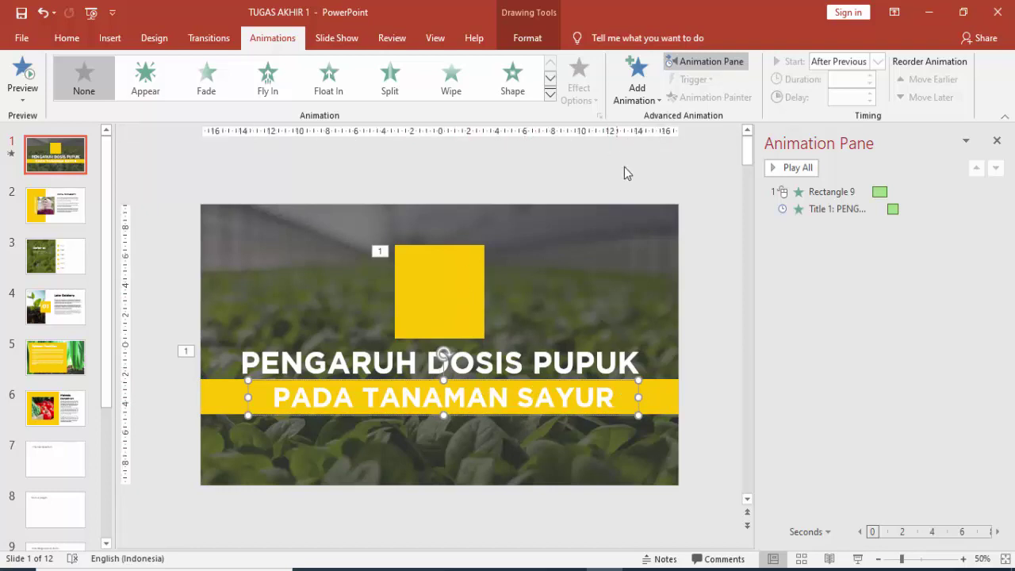
- Give the subtitle a Fly In entrance from the right, starting After Previous
click(638, 75)
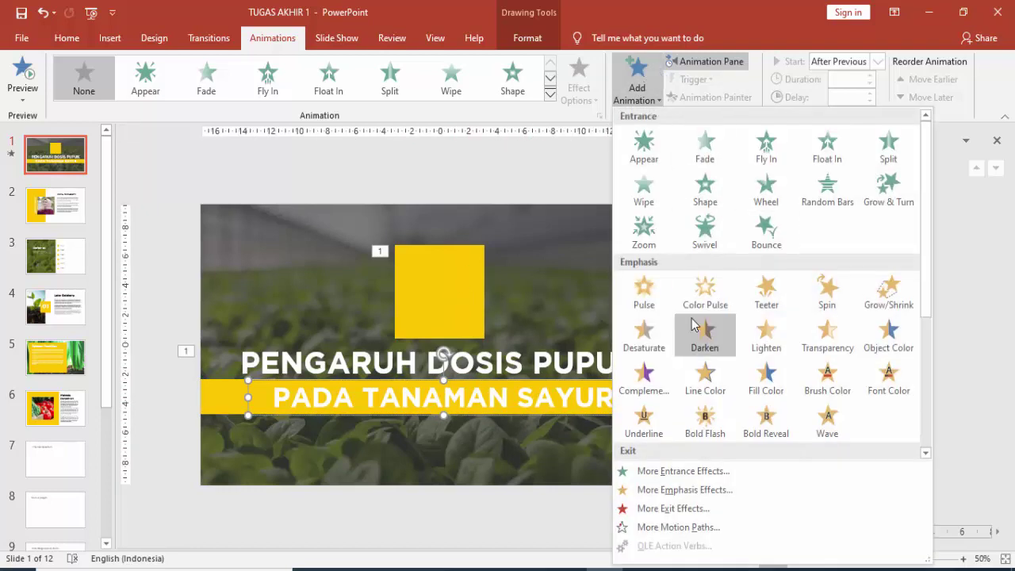
click(765, 147)
click(588, 77)
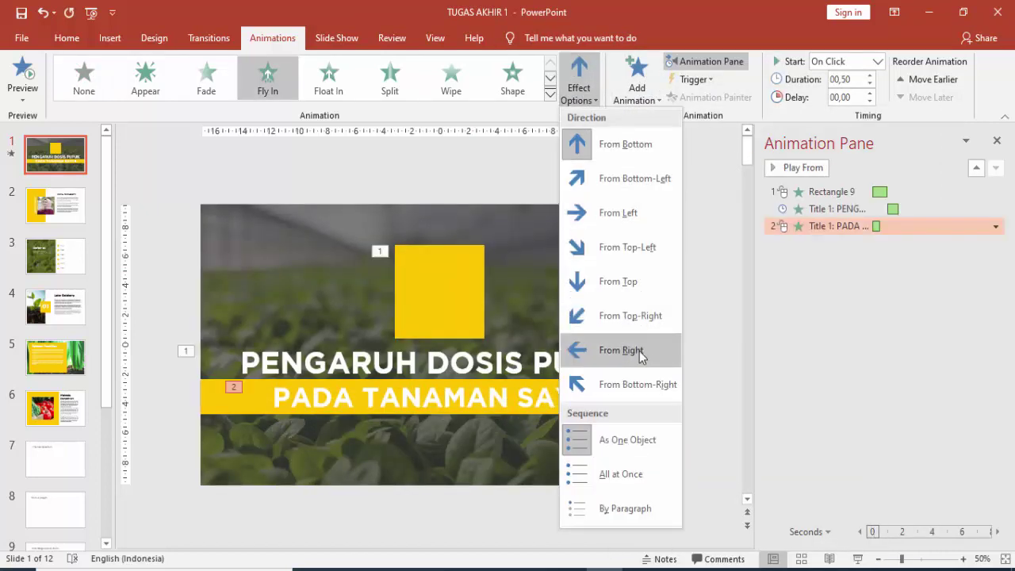
click(639, 350)
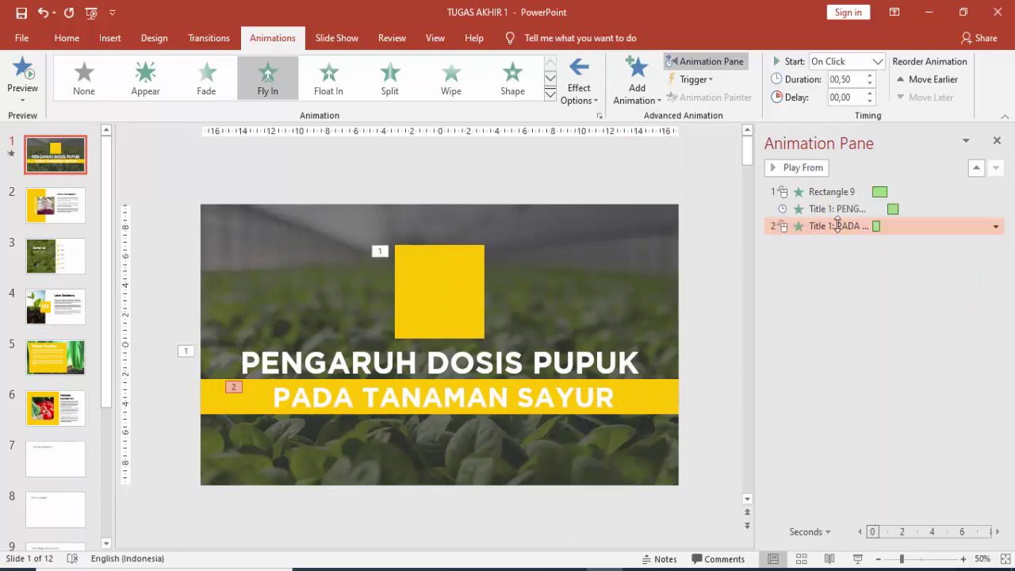
click(877, 61)
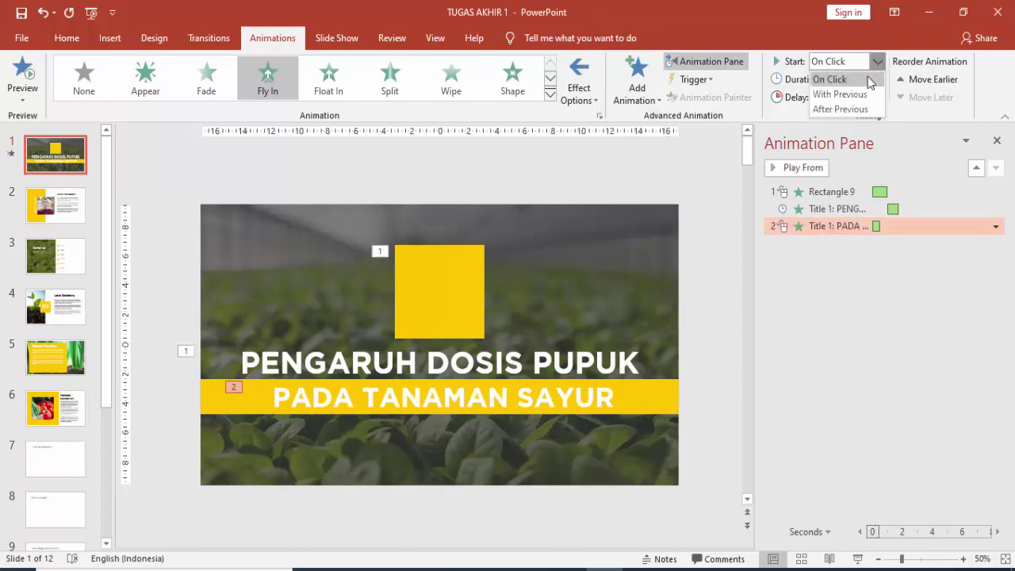
click(856, 109)
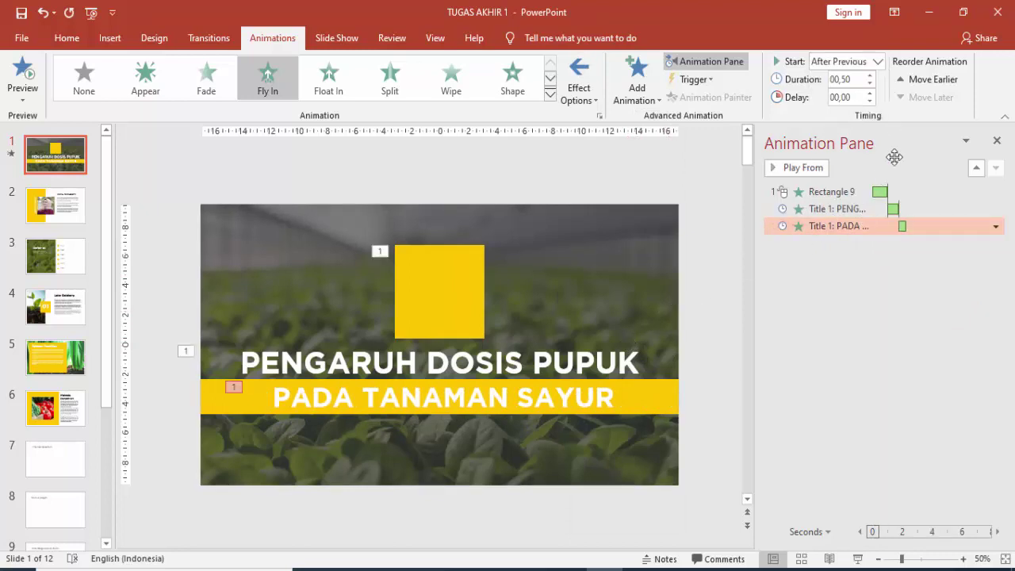
- Set the subtitle's fly-in duration to 1.00 second with a 1-second smooth end
click(869, 76)
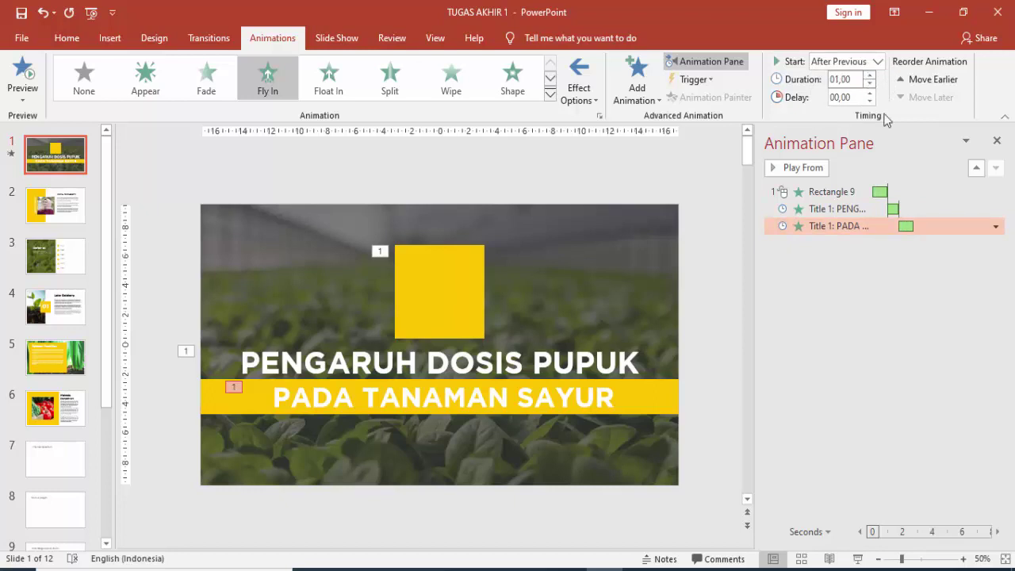
double_click(906, 226)
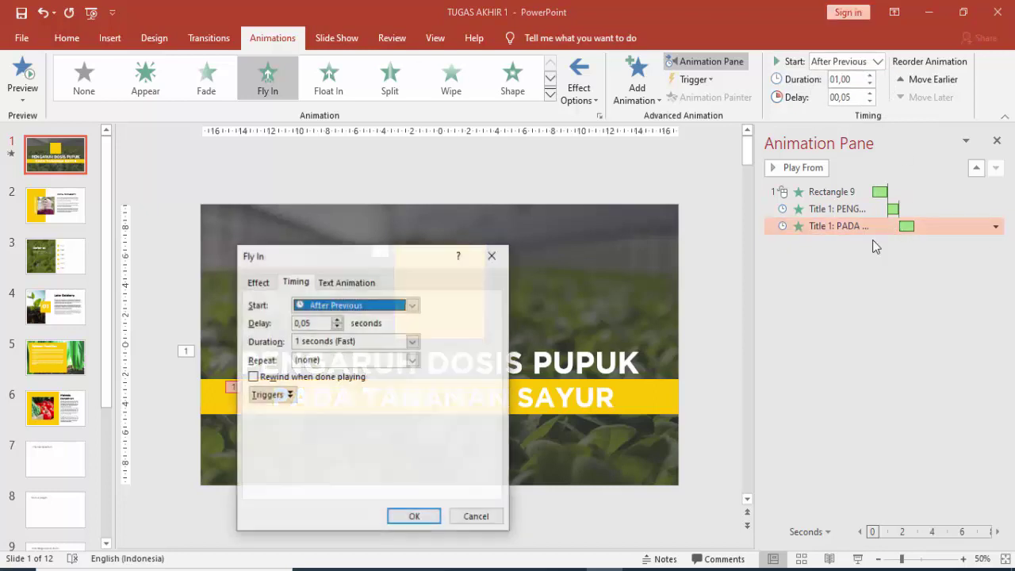
click(258, 282)
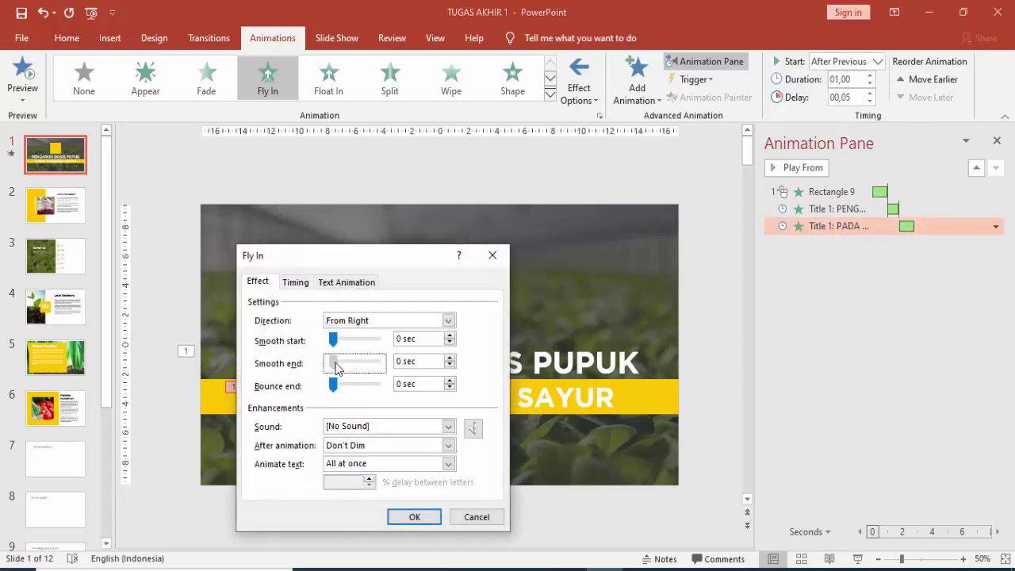
drag(333, 361, 390, 364)
click(415, 517)
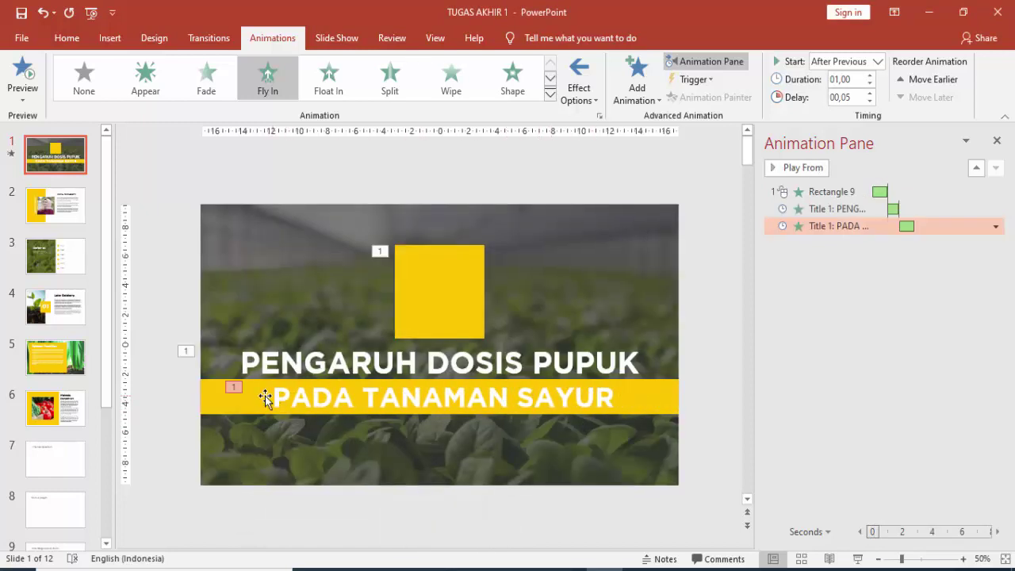
click(215, 398)
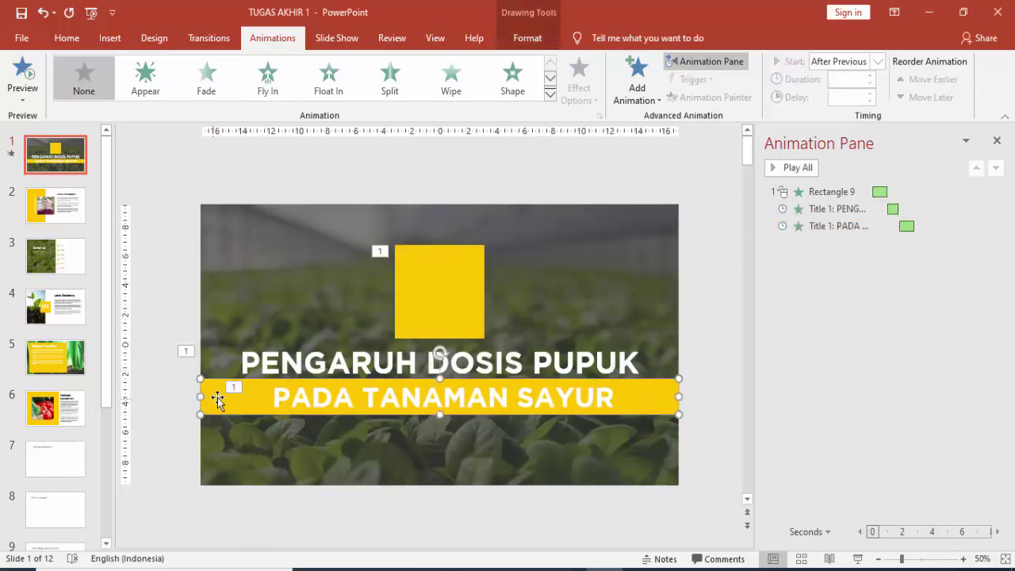
- Give the yellow bar a Fly In entrance from the left, starting With Previous
click(642, 85)
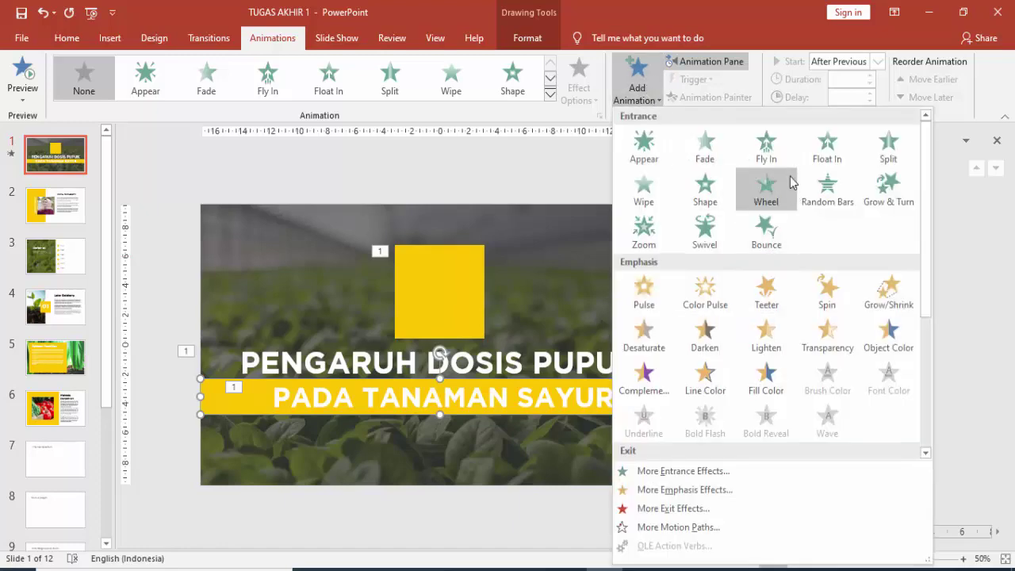
click(773, 143)
click(588, 61)
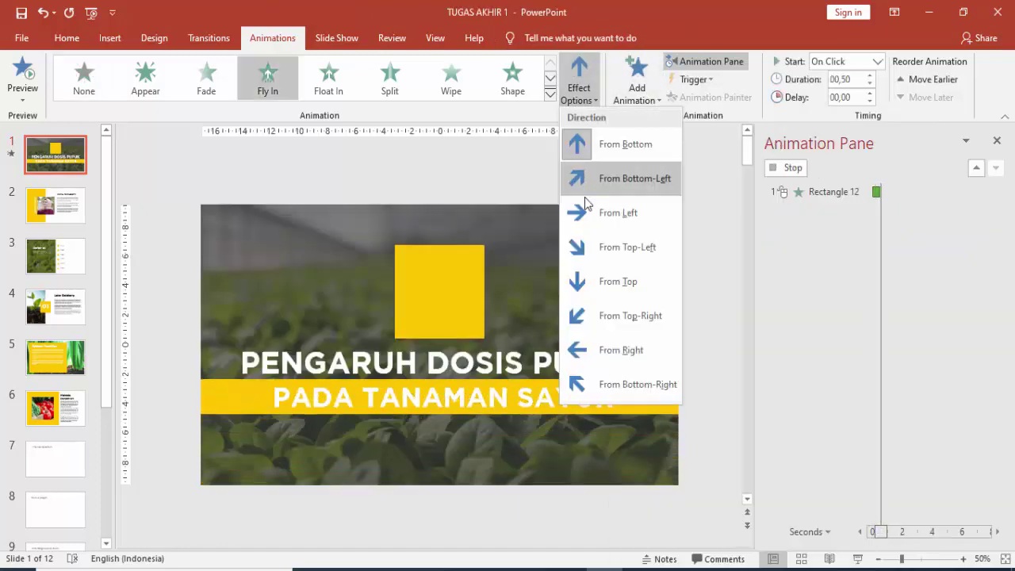
click(580, 224)
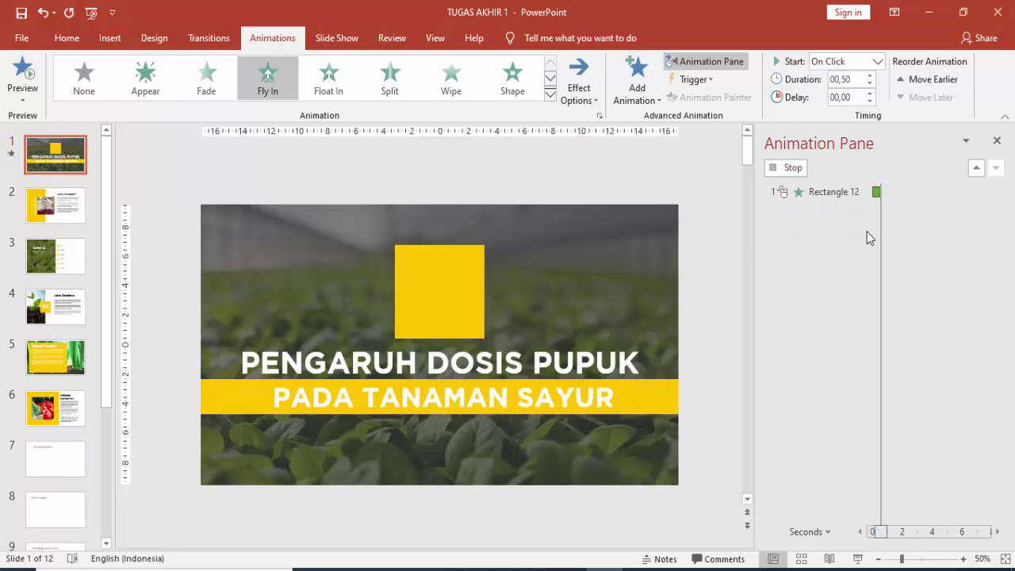
click(877, 61)
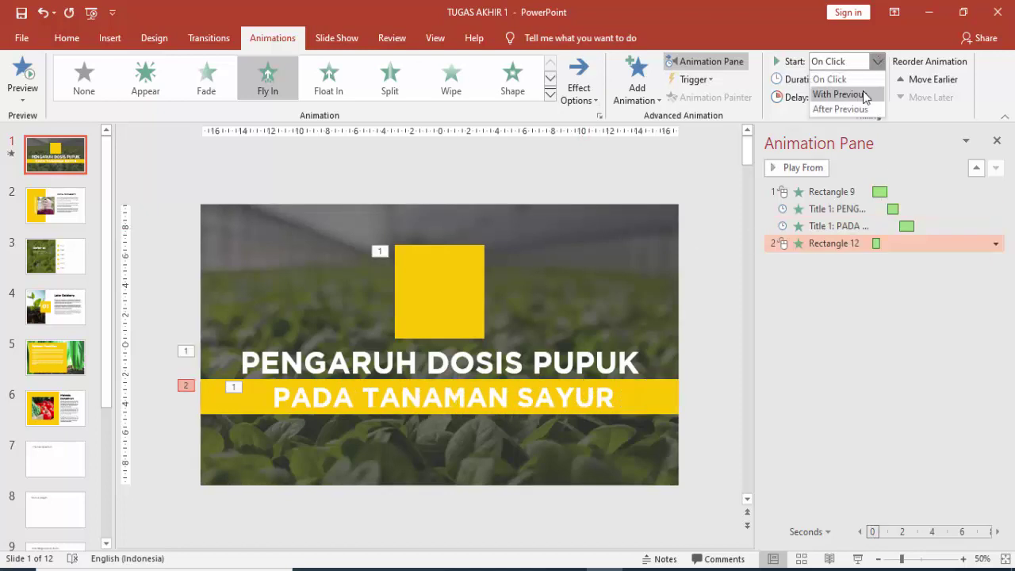
click(865, 95)
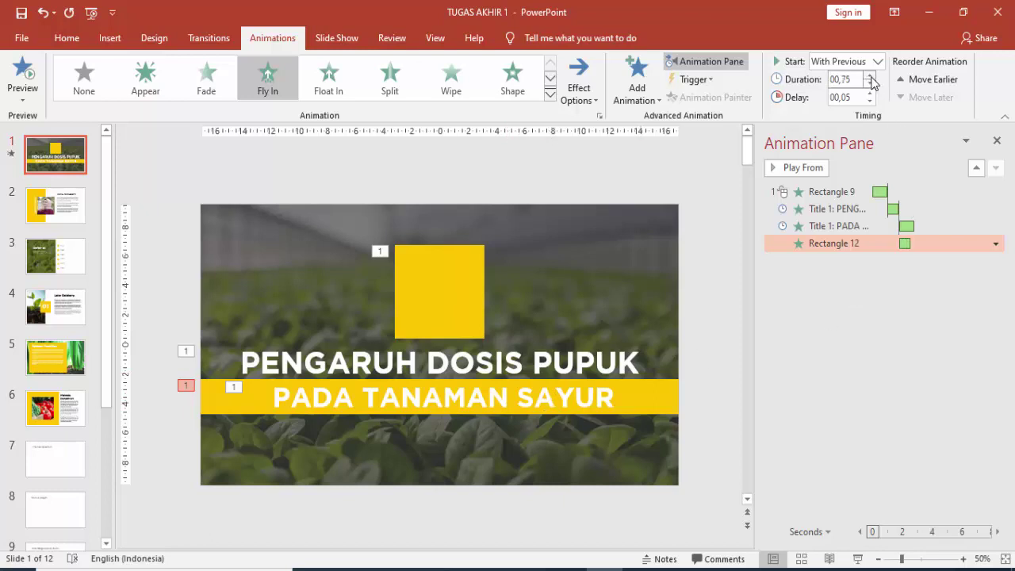
- Add a smooth end to the bar's fly-in and preview all four animations from the start
double_click(922, 244)
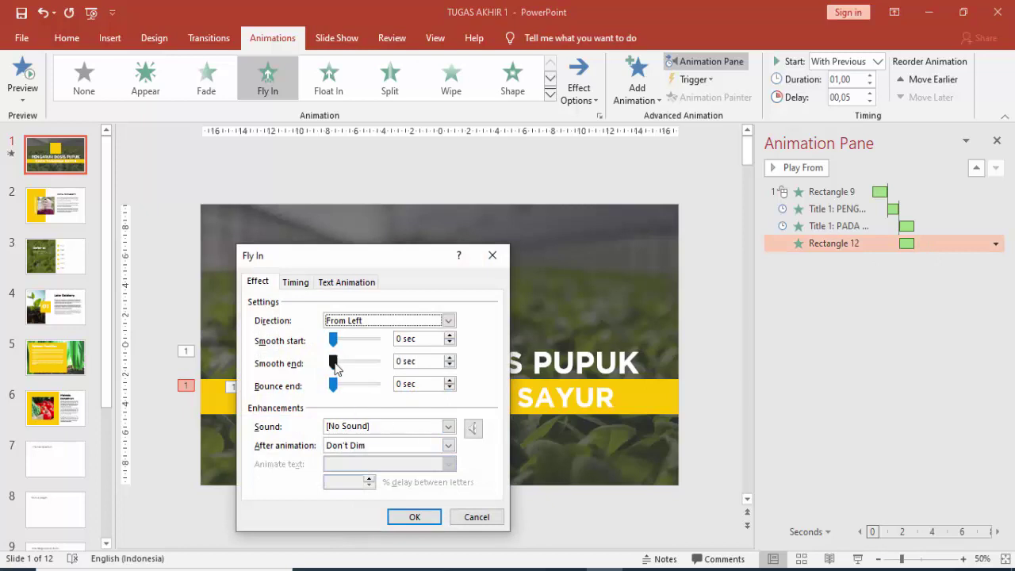
drag(333, 363, 391, 366)
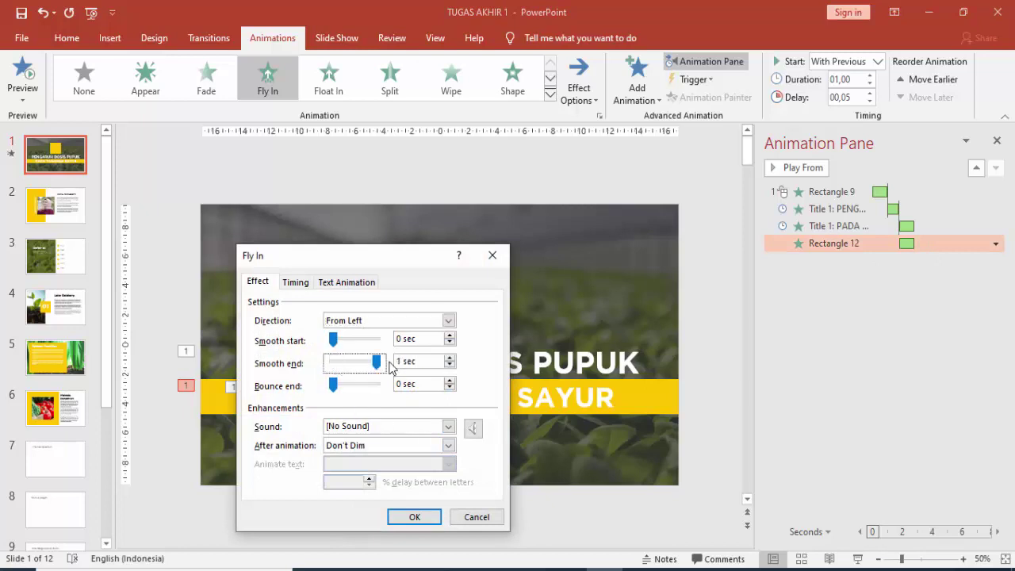
click(424, 518)
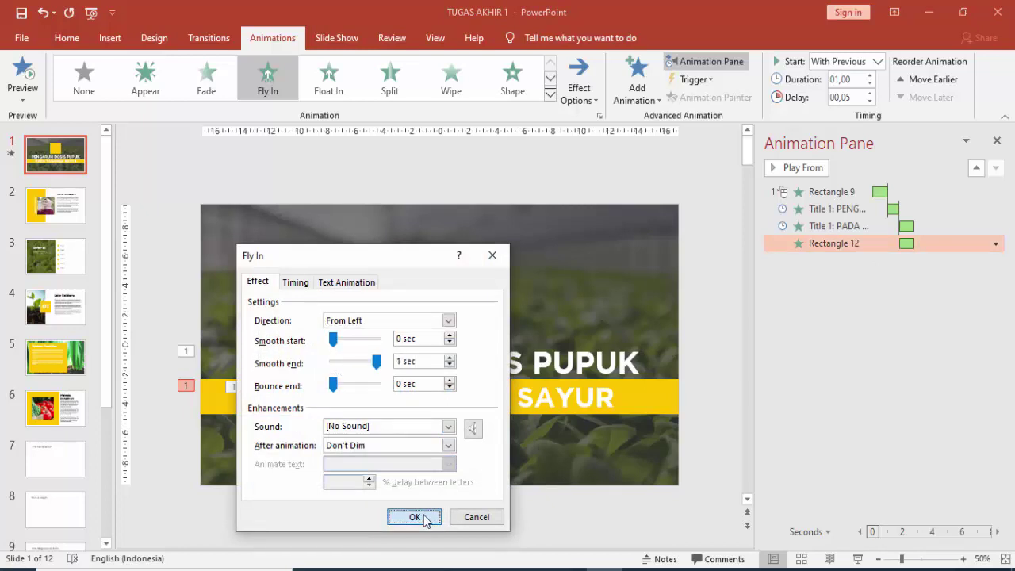
click(425, 517)
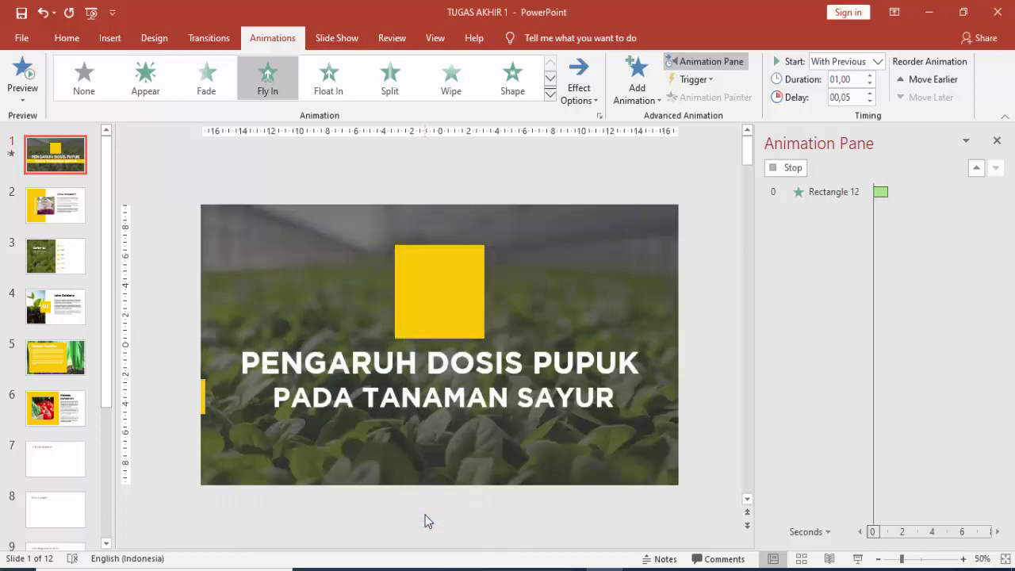
click(818, 192)
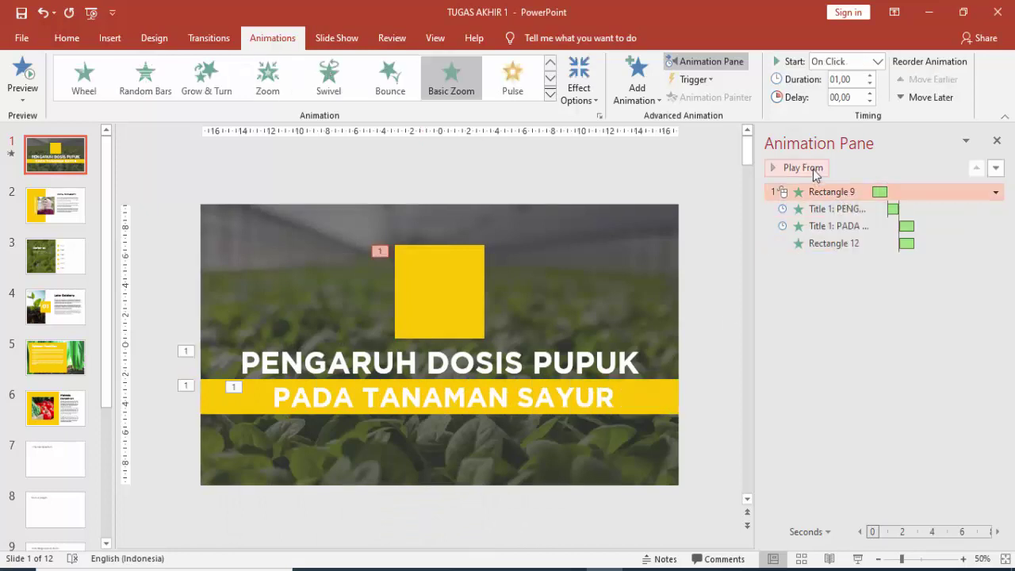
click(802, 167)
click(552, 347)
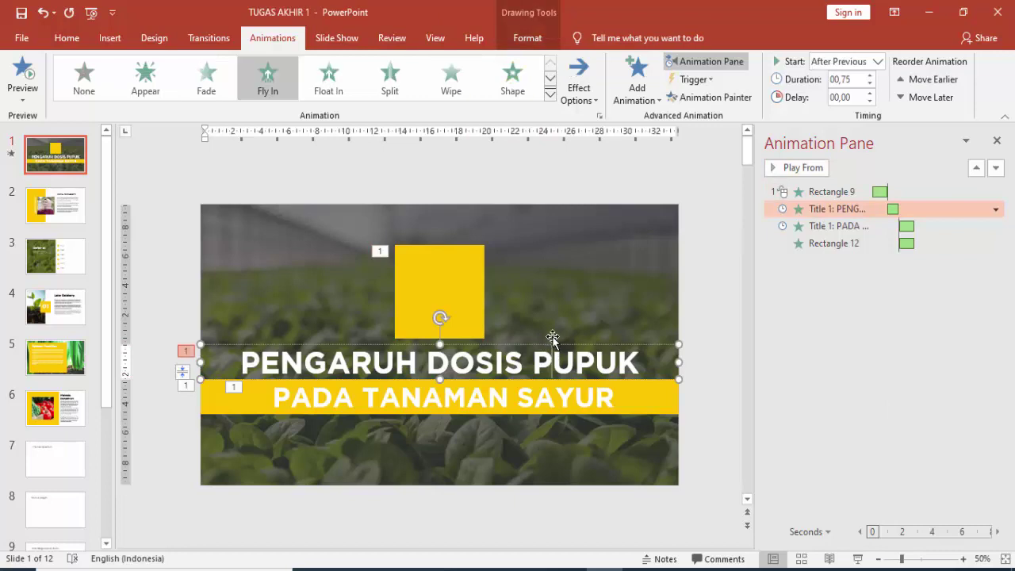
click(566, 402)
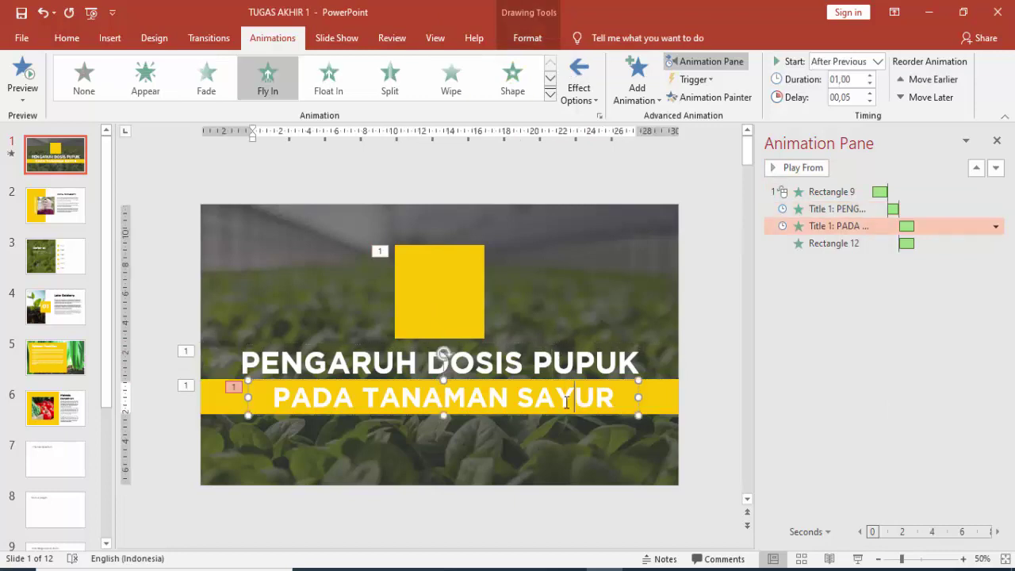
- Give the subtitle box a Fly Out exit to the right, starting After Previous
click(640, 392)
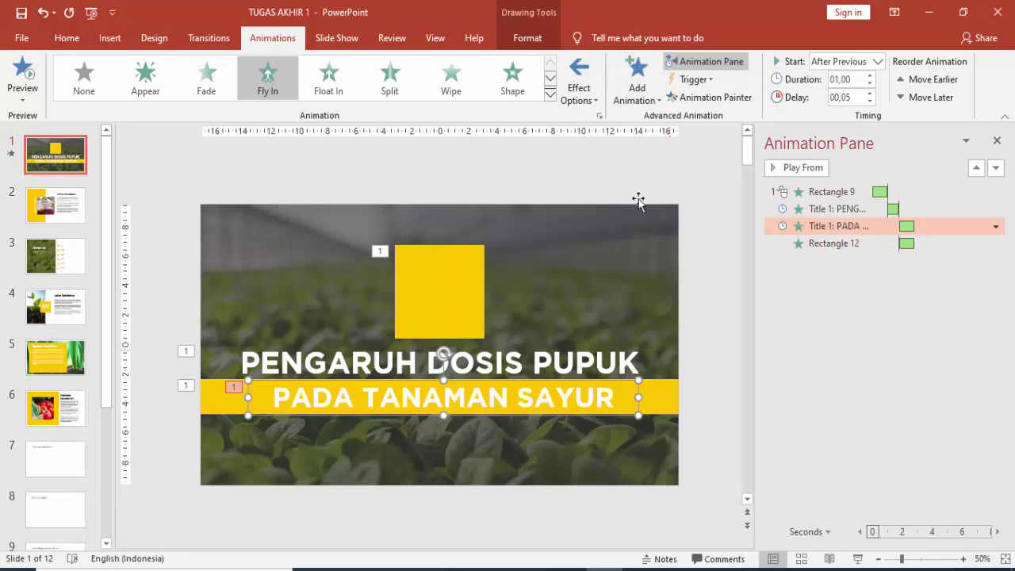
click(641, 77)
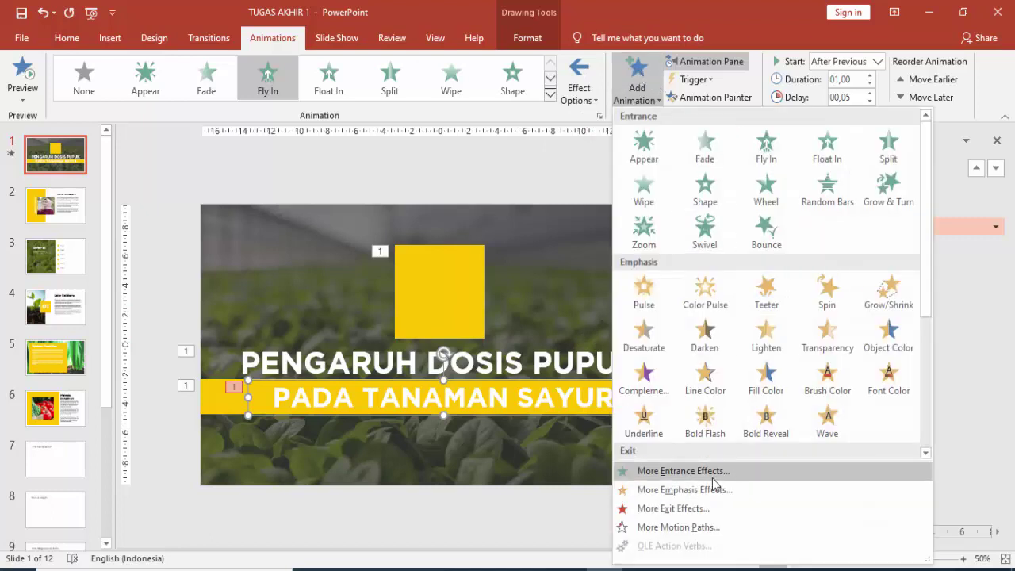
scroll(670, 397, down, 3)
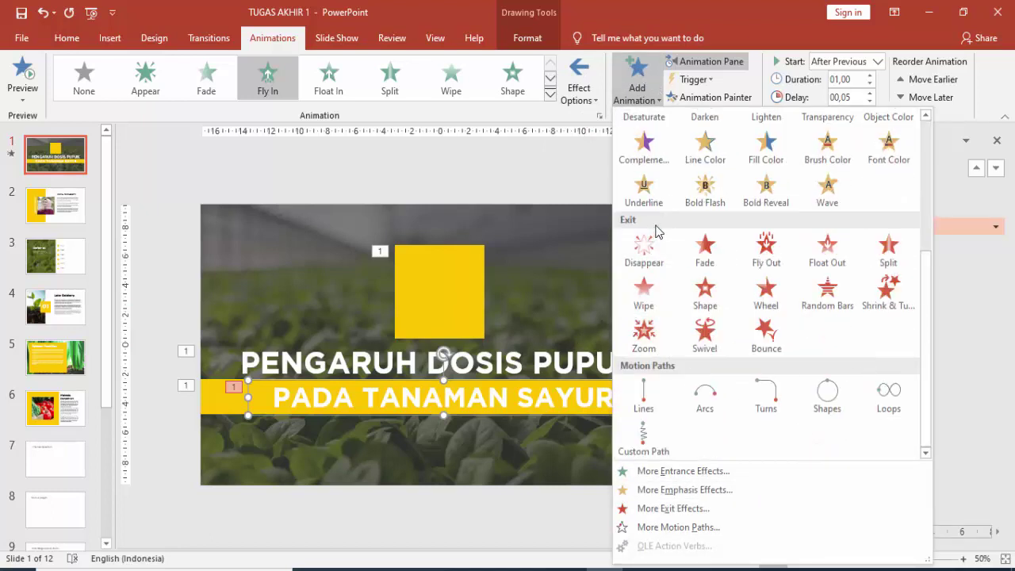
click(764, 247)
click(578, 79)
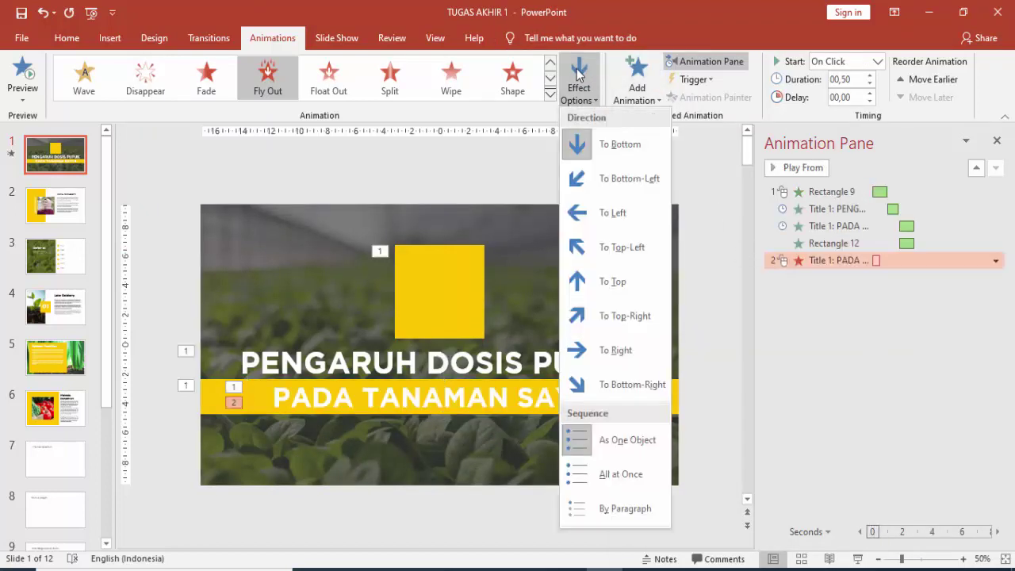
click(619, 351)
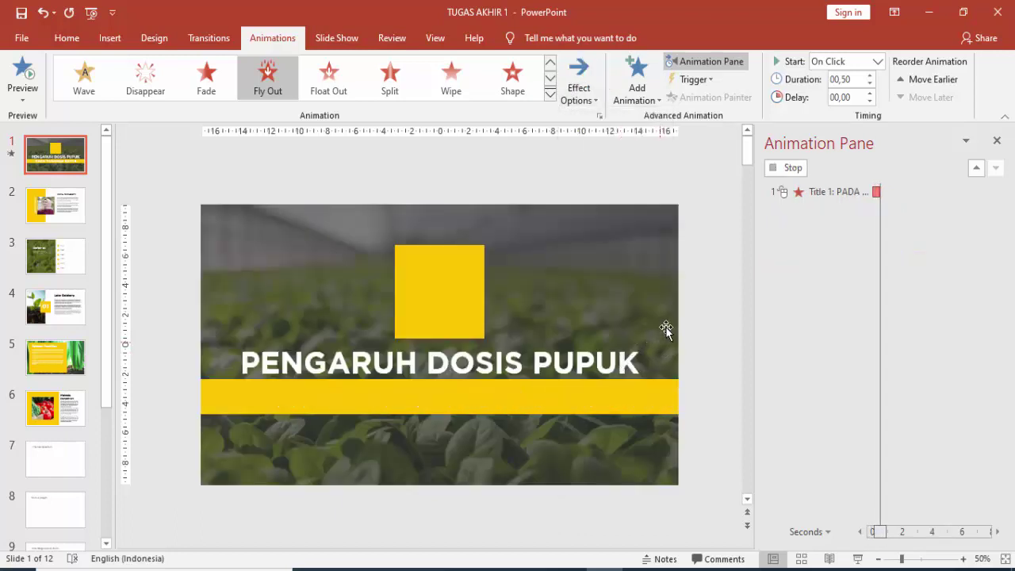
click(877, 62)
click(862, 108)
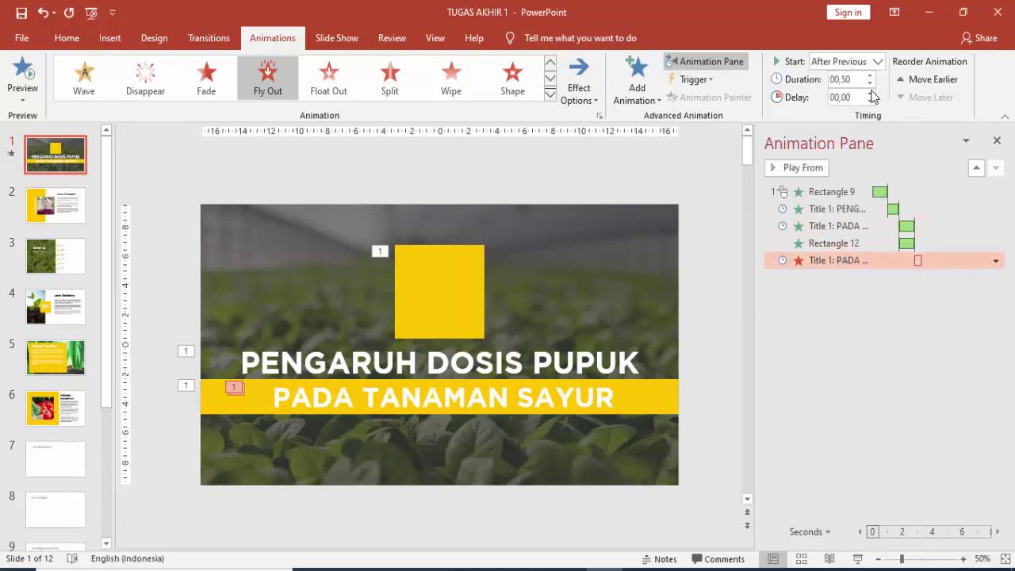
- Give the subtitle's exit a 1-second delay, longer duration and a 1-second smooth start
click(871, 93)
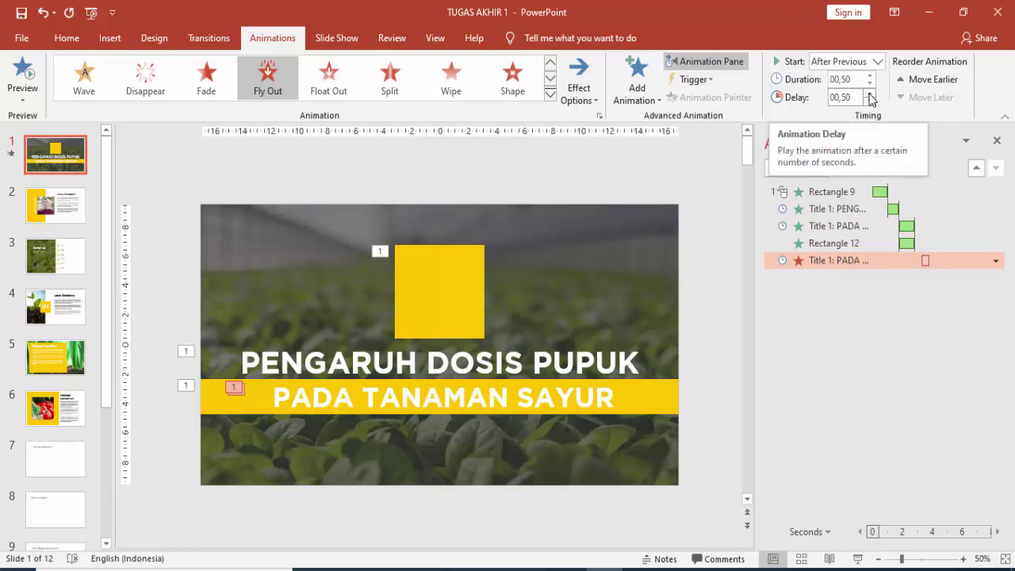
click(871, 93)
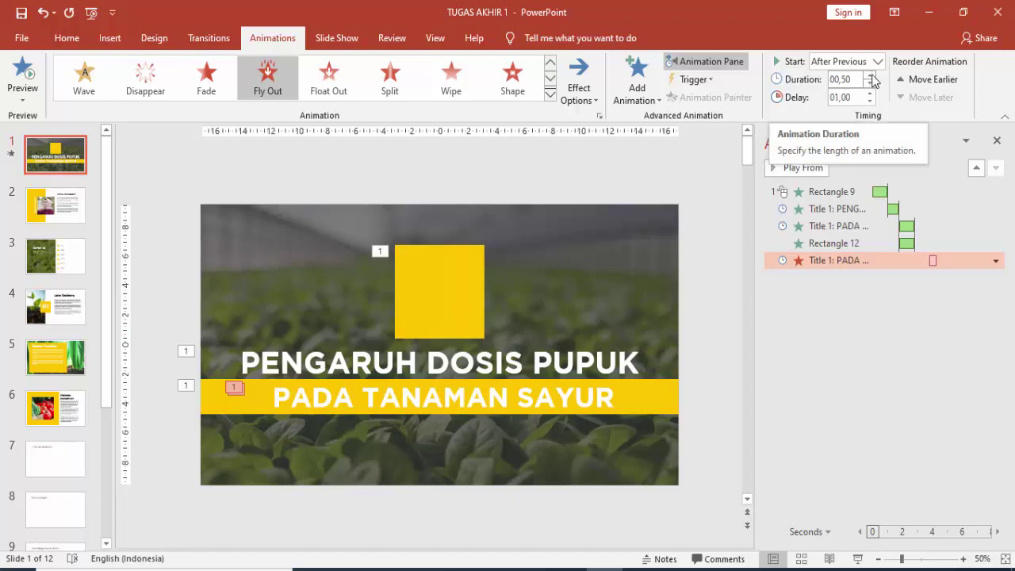
click(871, 77)
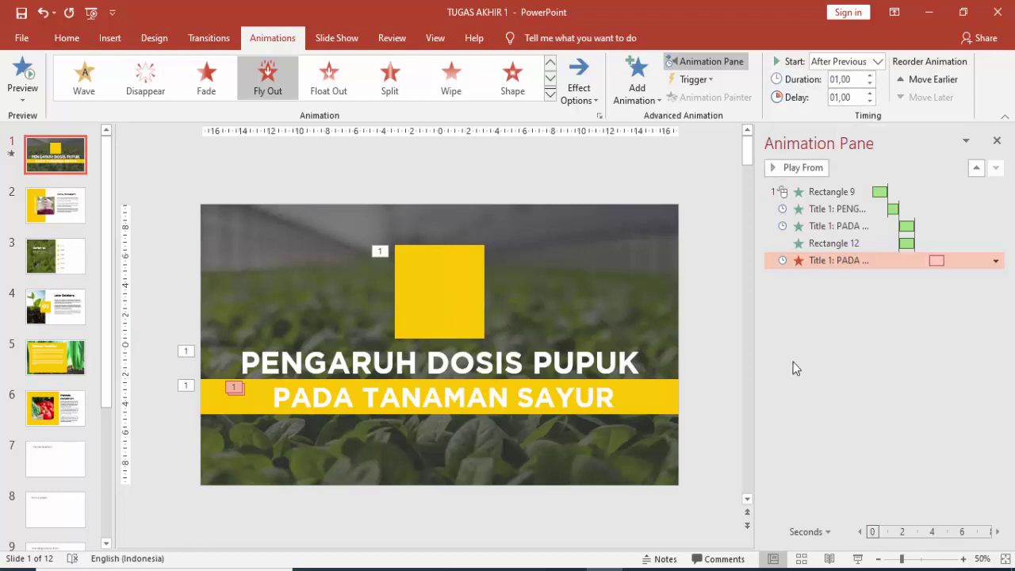
double_click(934, 260)
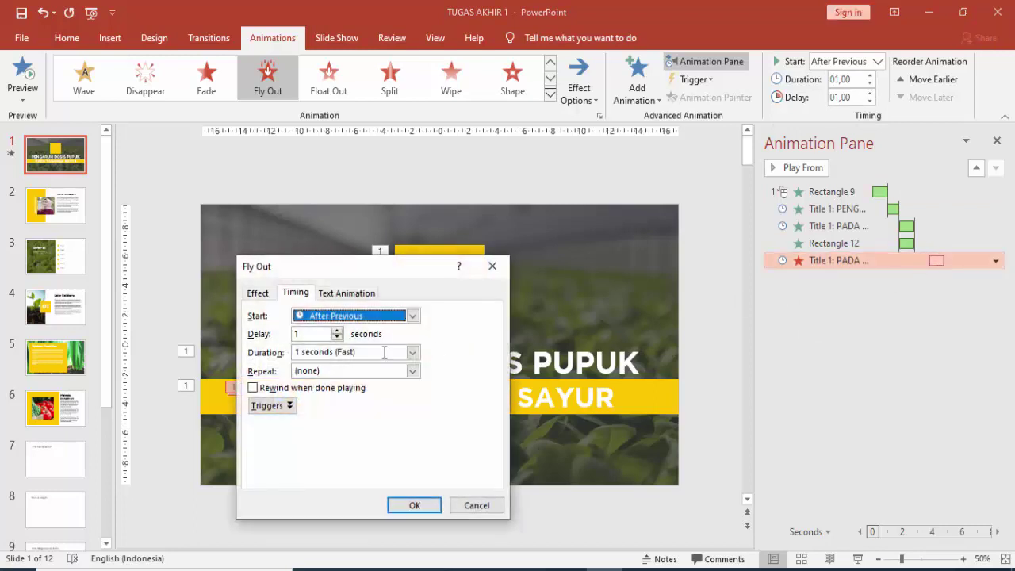
click(266, 293)
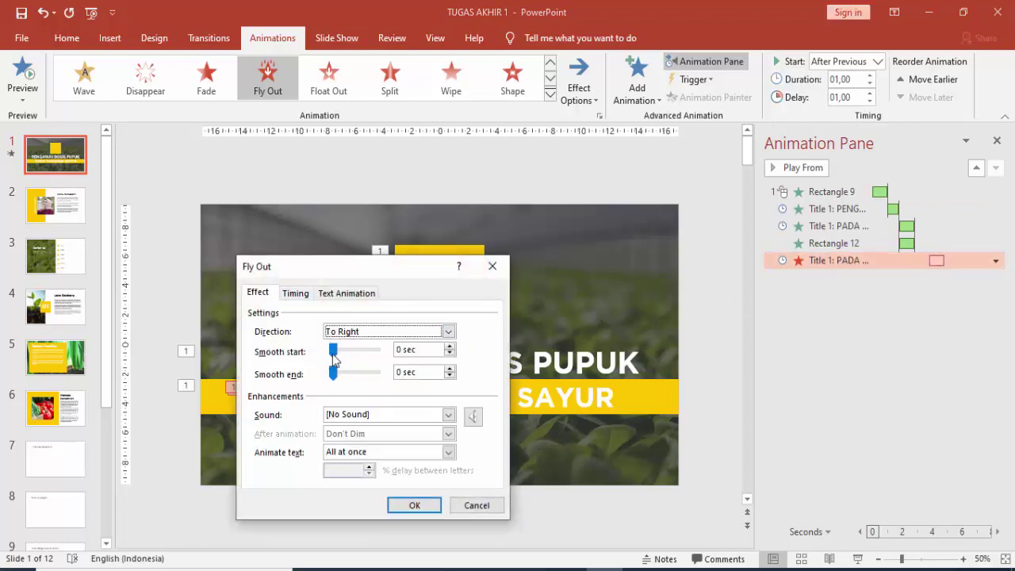
drag(333, 353, 378, 353)
click(425, 505)
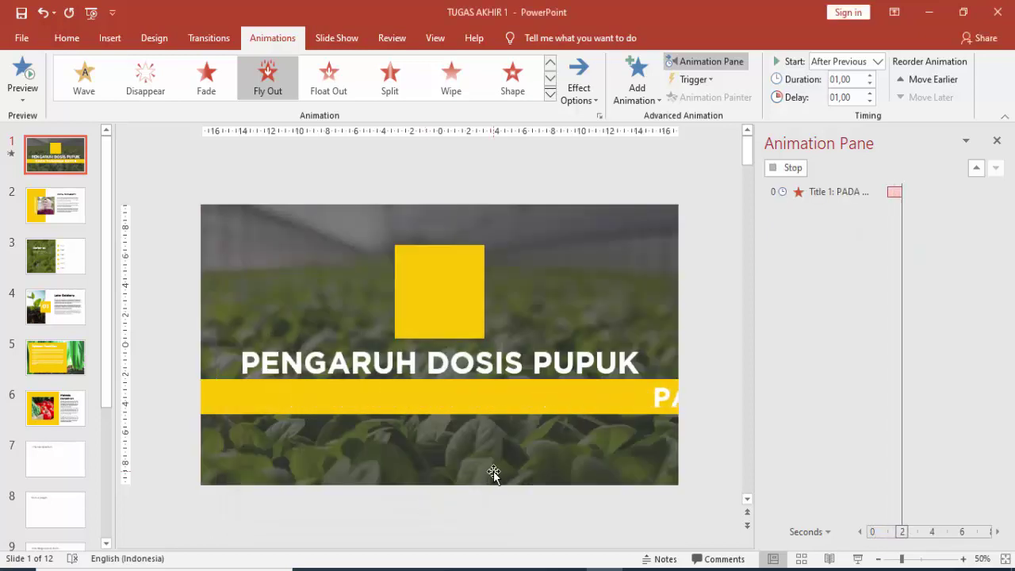
click(663, 403)
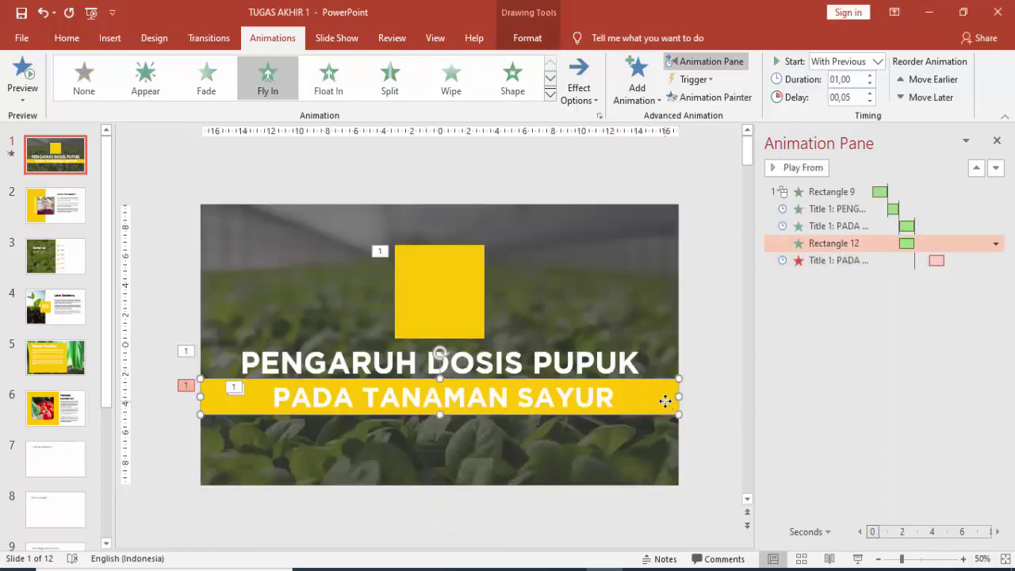
- Give the yellow bar a Fly Out exit to the left, starting With Previous
click(637, 83)
scroll(716, 389, down, 3)
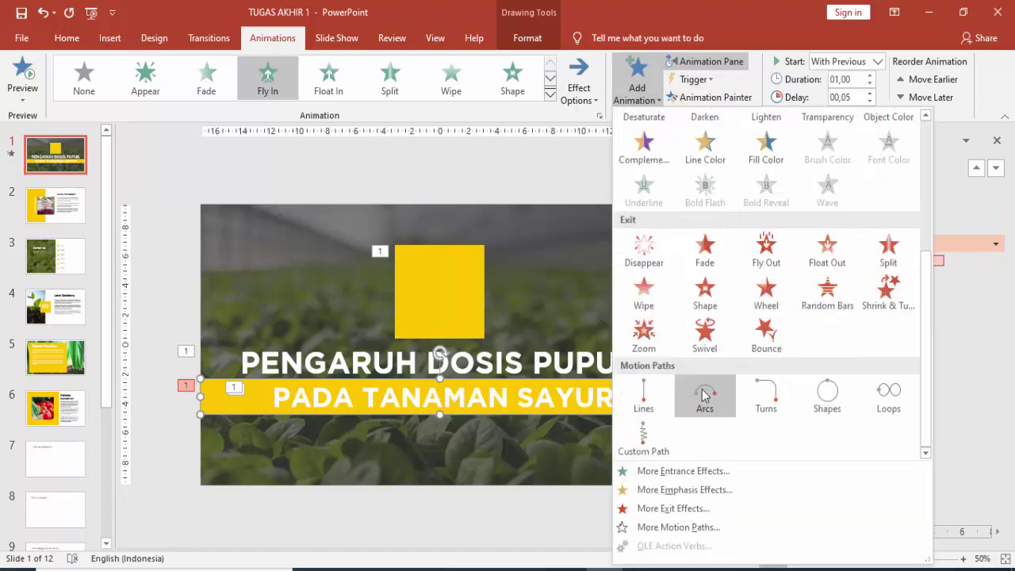
click(774, 257)
click(592, 101)
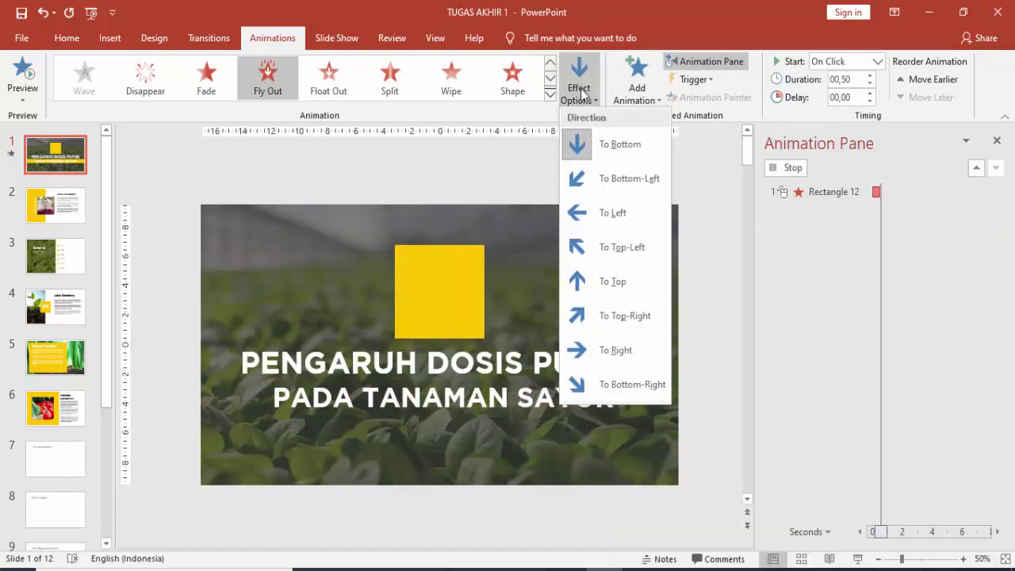
click(590, 213)
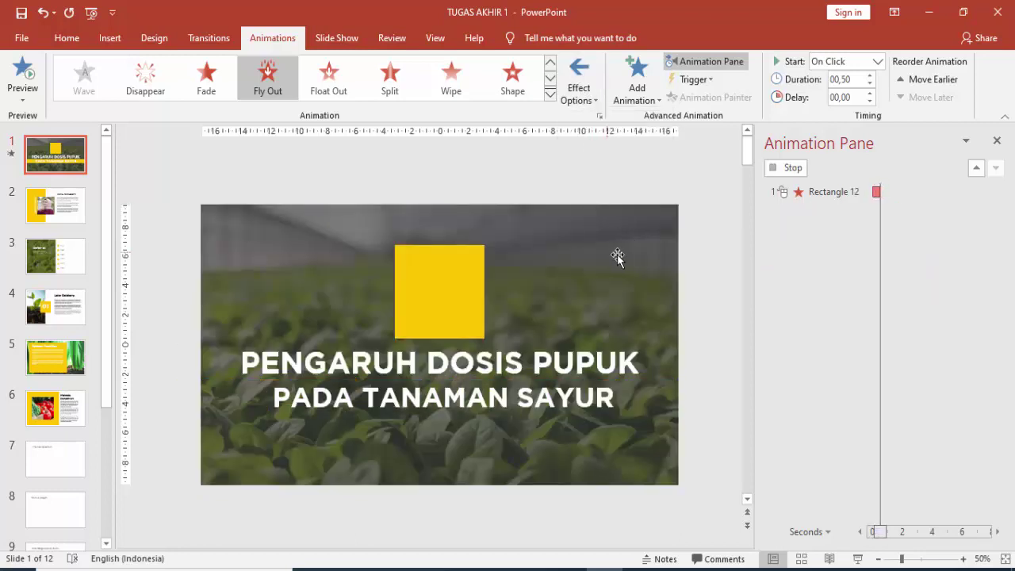
click(877, 61)
click(858, 101)
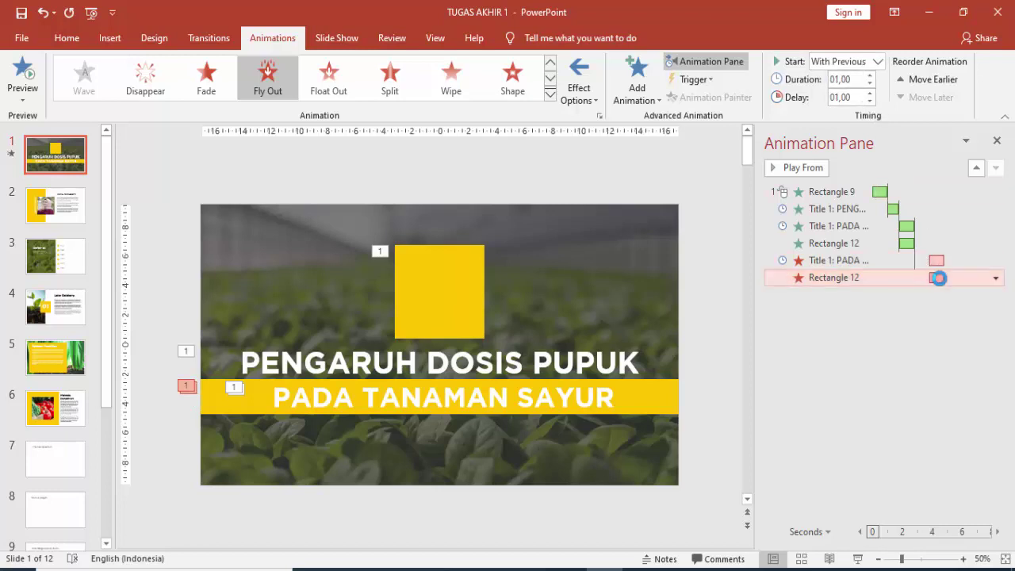
- Set a 1-second smooth start on the bar's fly-out and preview the exit animations
double_click(938, 277)
click(260, 293)
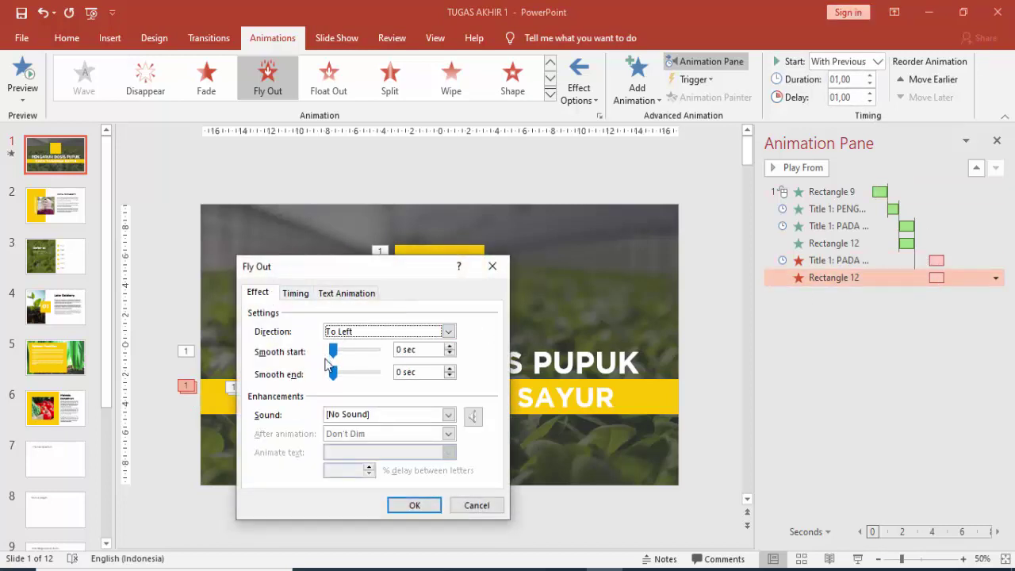
drag(335, 353, 396, 359)
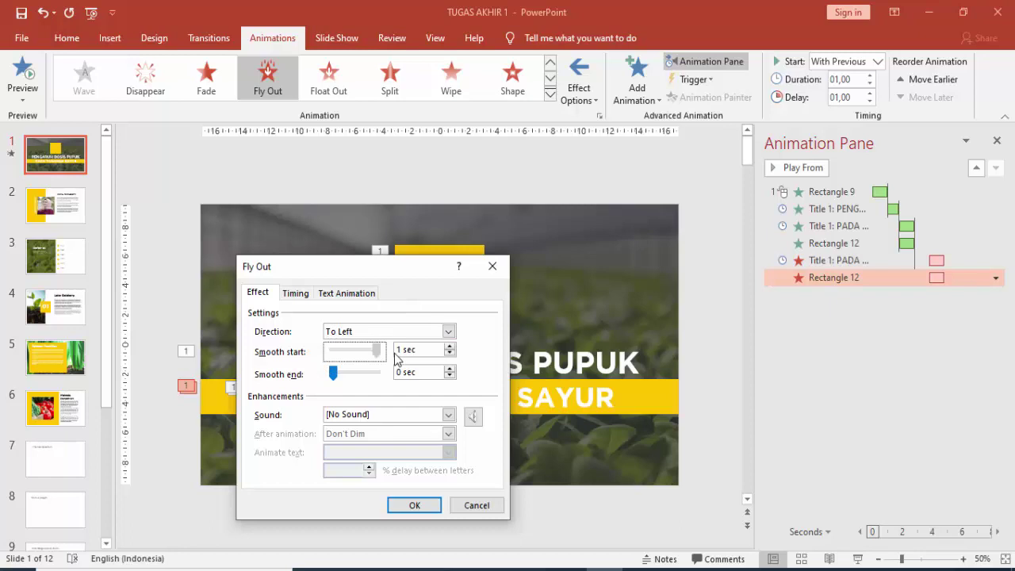
click(419, 503)
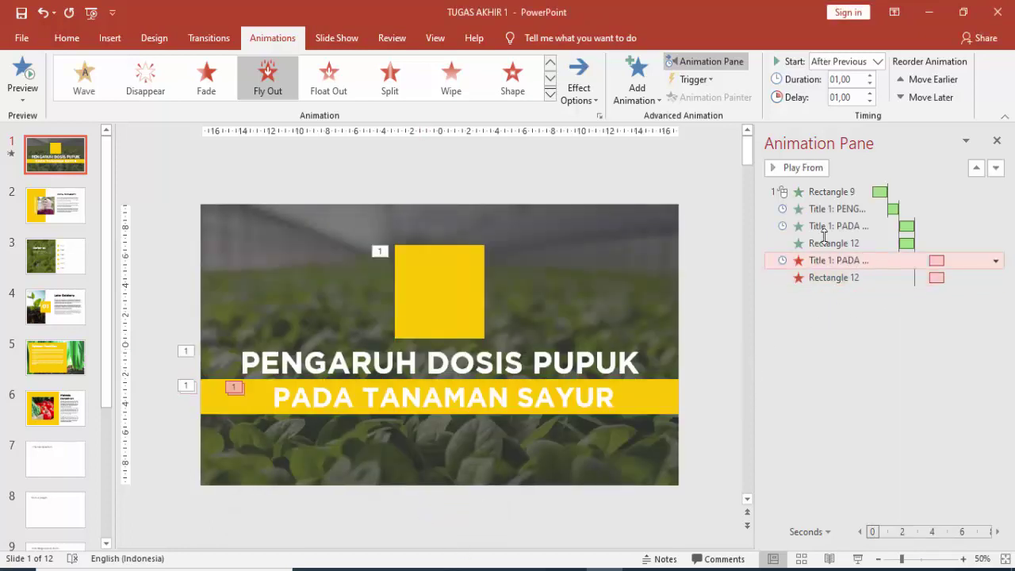
click(795, 169)
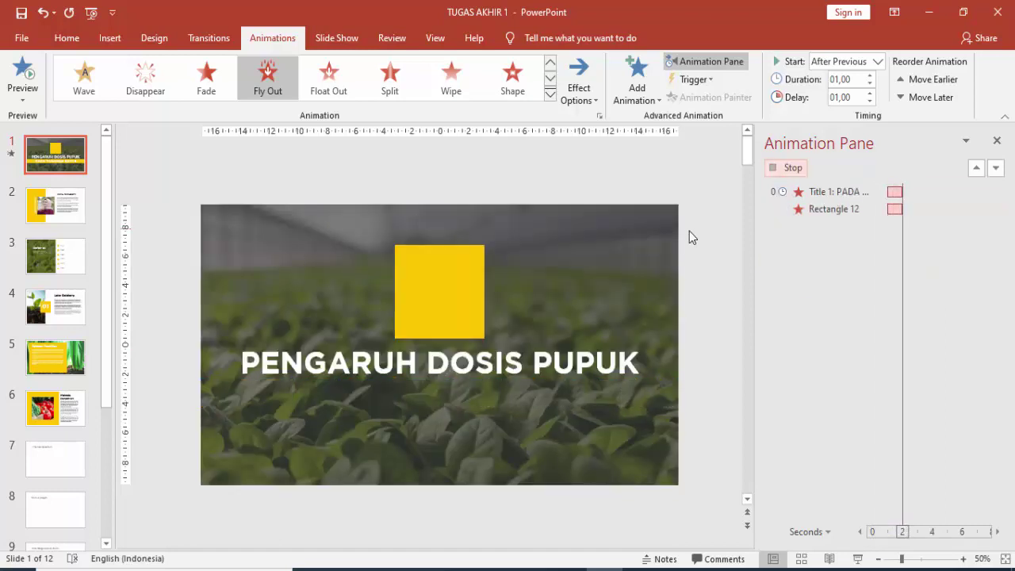
click(625, 361)
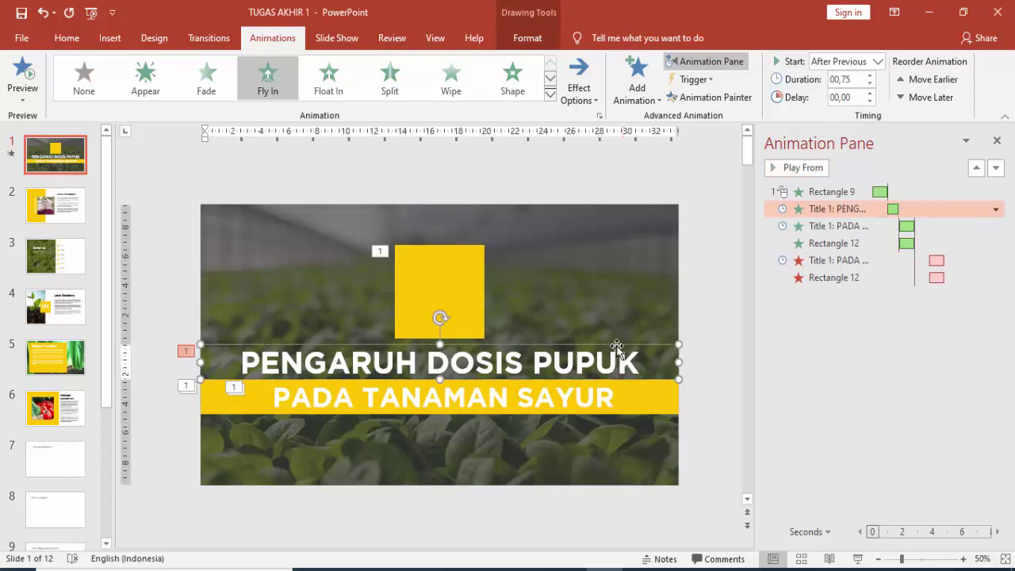
- Apply the Split exit from More Exit Effects to the title, starting After Previous
click(636, 79)
scroll(712, 328, down, 5)
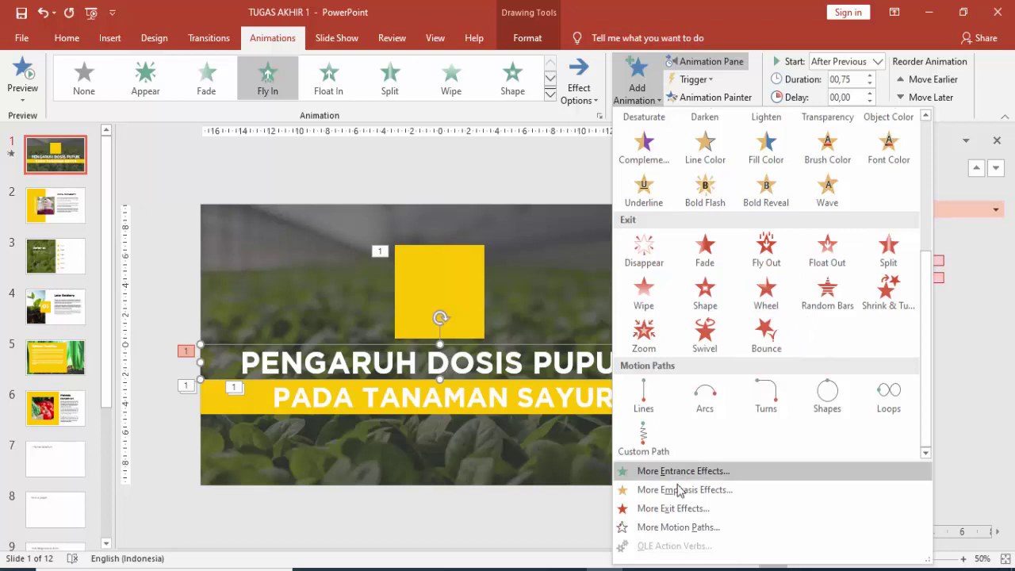
click(658, 508)
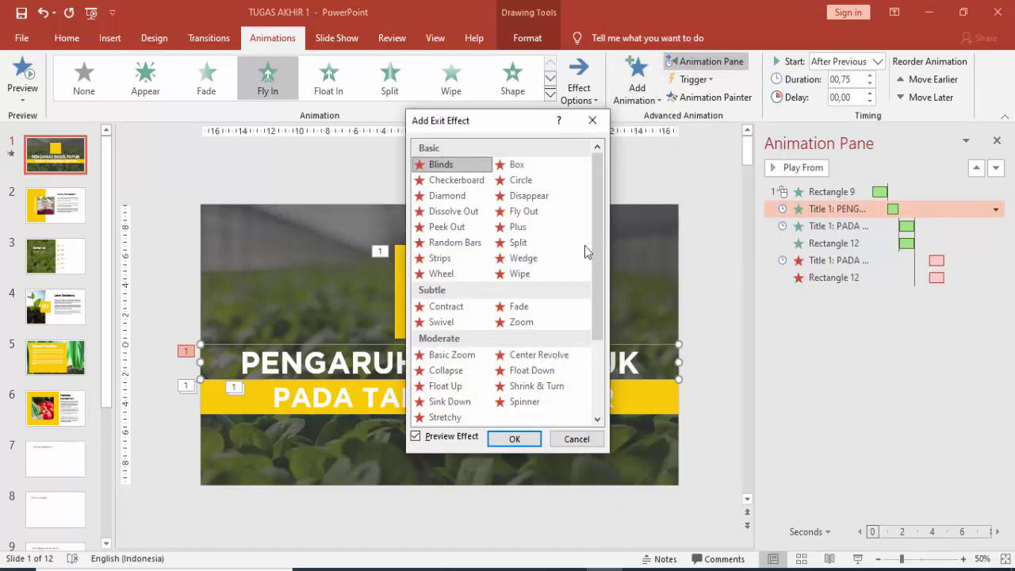
click(521, 246)
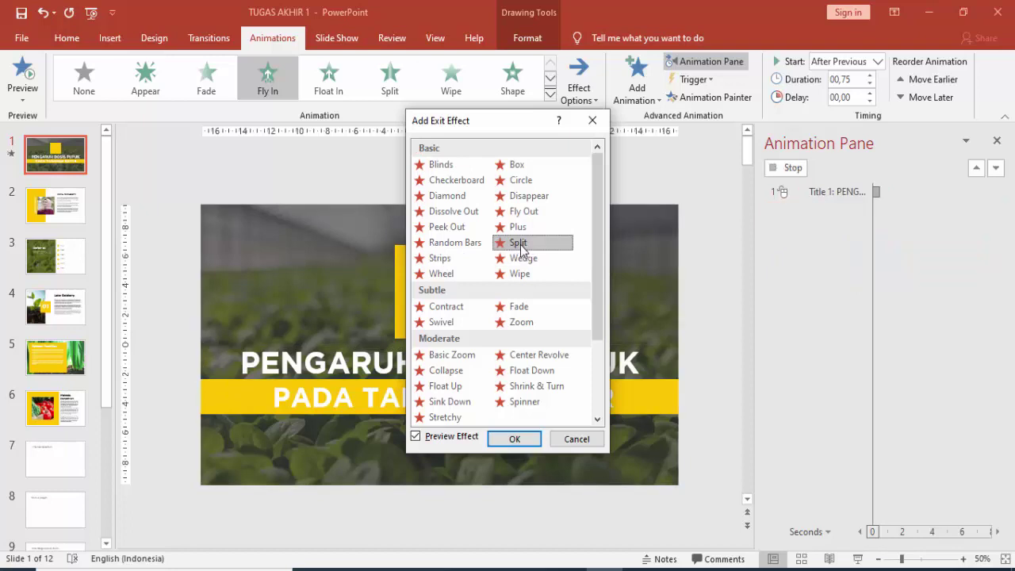
click(525, 438)
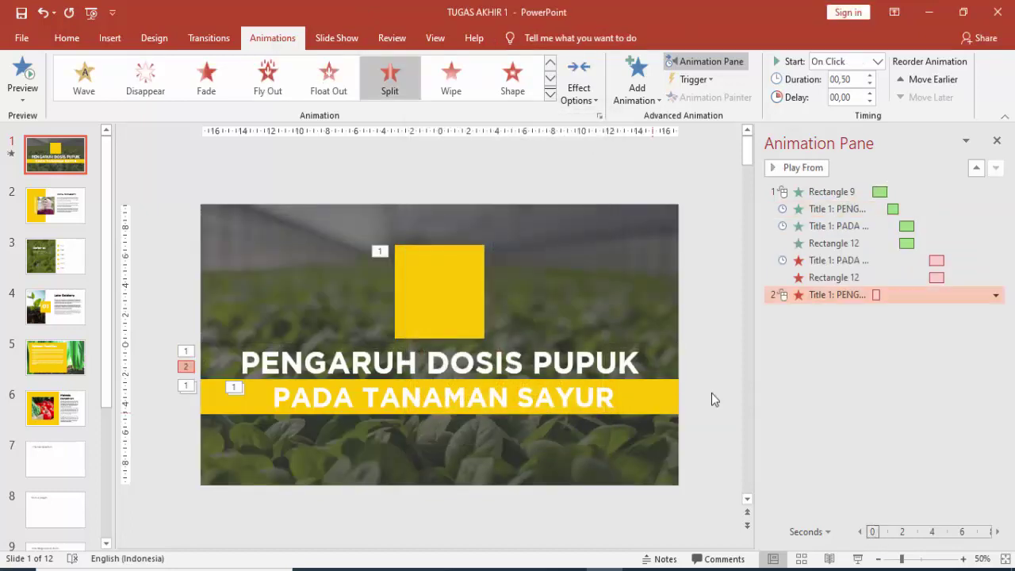
click(876, 61)
click(848, 106)
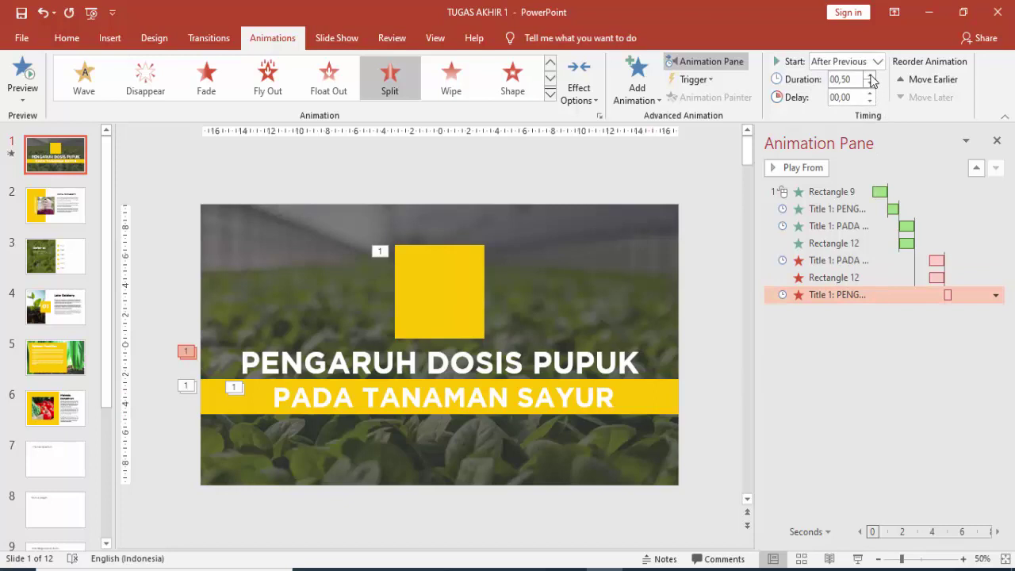
- Give the yellow square a Basic Zoom exit after the previous animation, then preview the slide
click(452, 309)
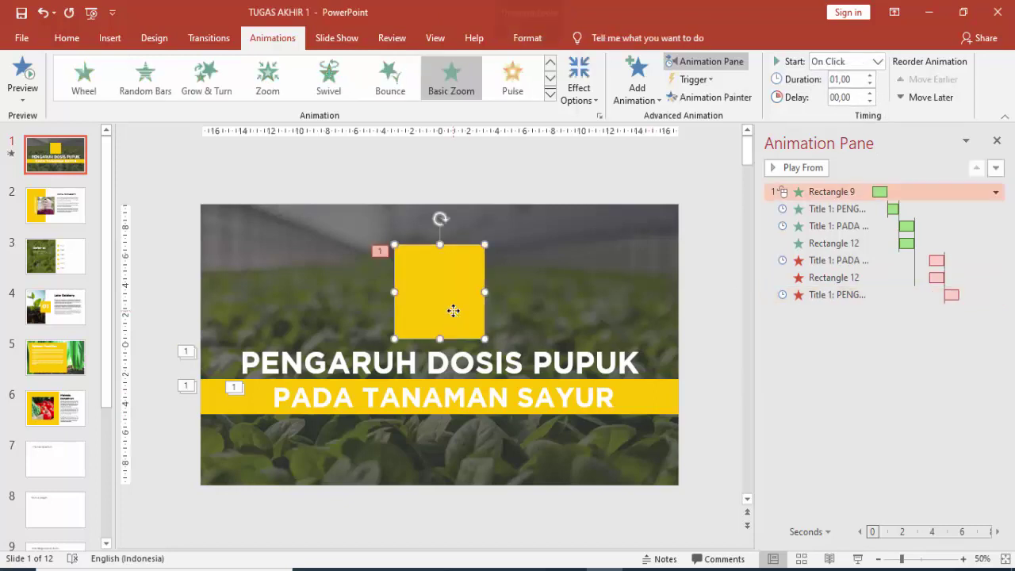
click(638, 83)
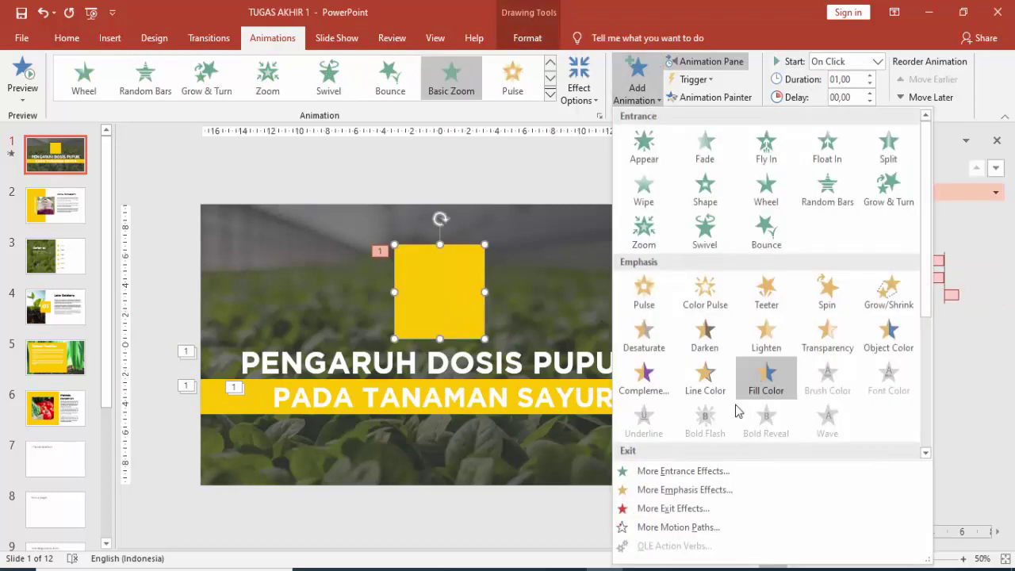
click(639, 507)
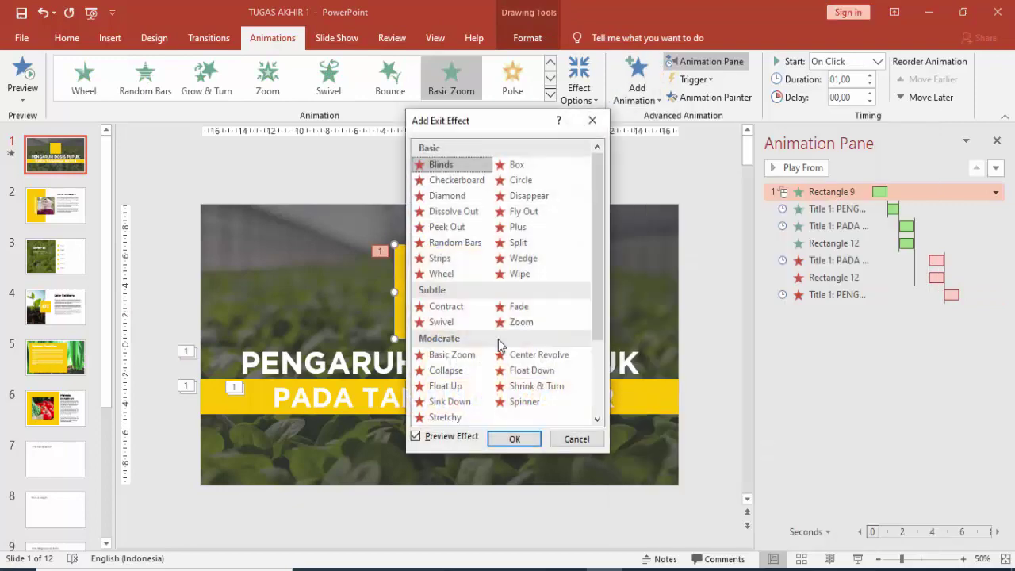
click(450, 355)
click(508, 438)
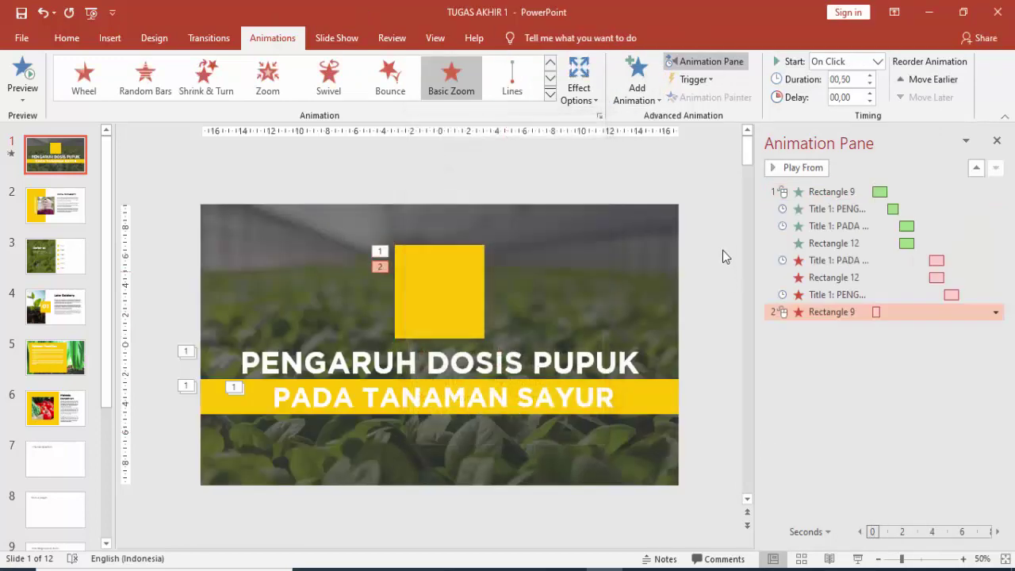
click(876, 62)
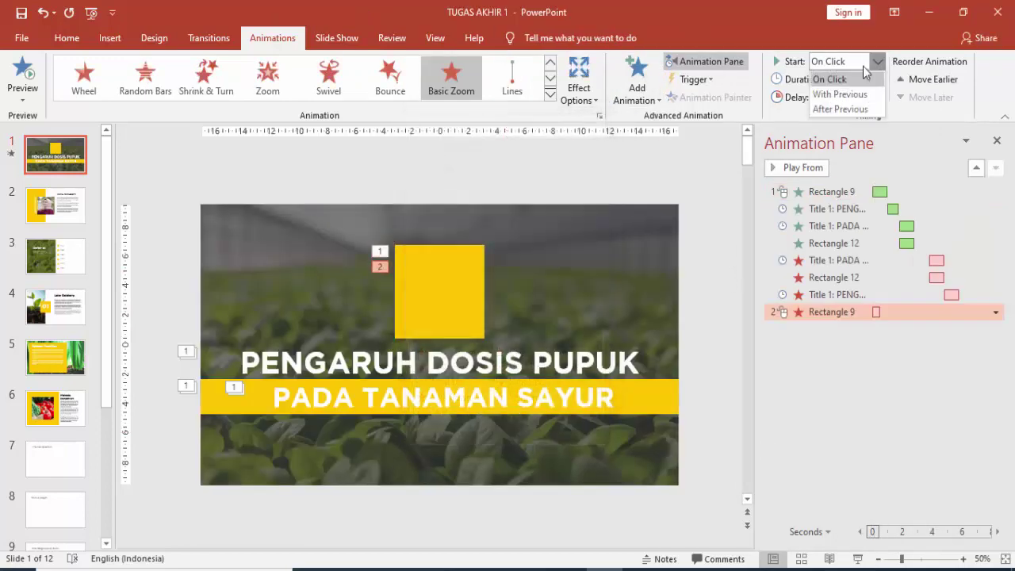
click(828, 108)
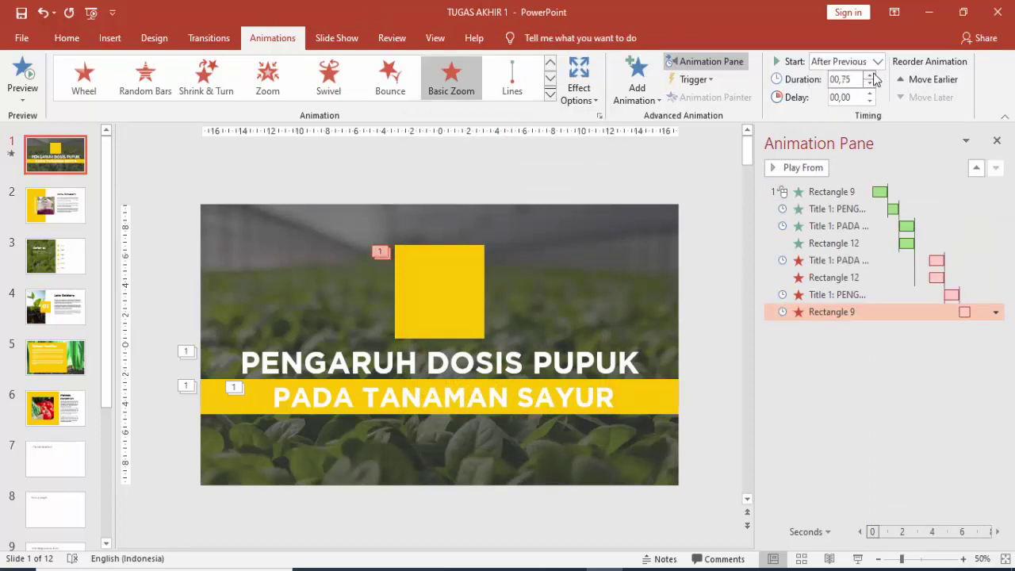
click(846, 192)
click(822, 168)
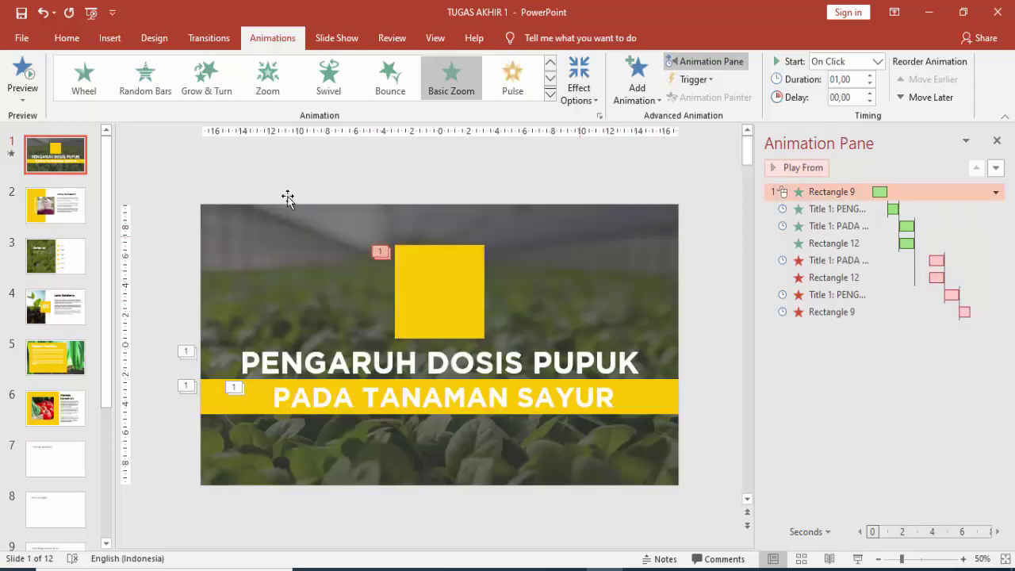
- Go to slide 2, 'Identitas Mahasiswa', and select its yellow panel for animating
click(214, 40)
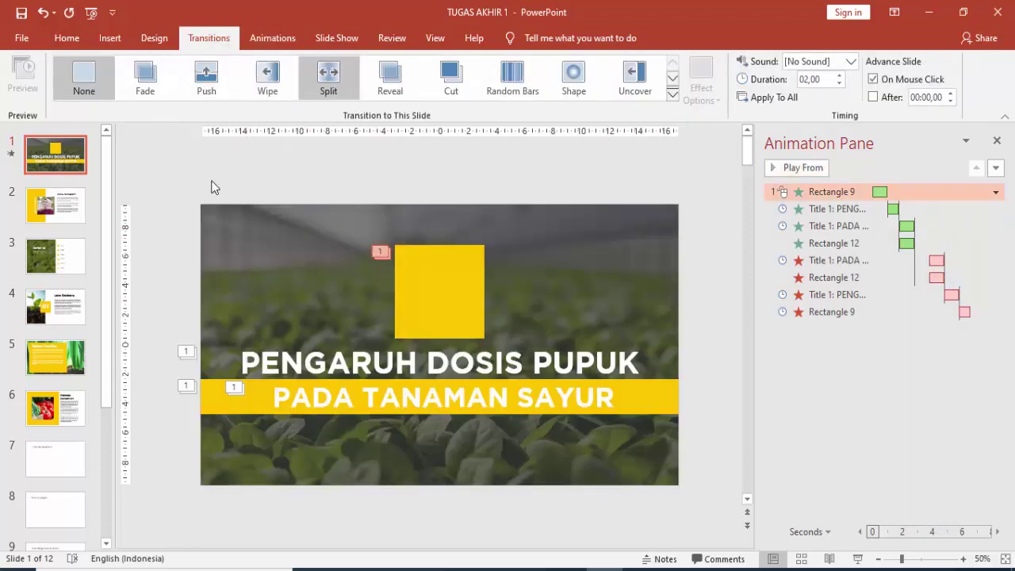
click(67, 214)
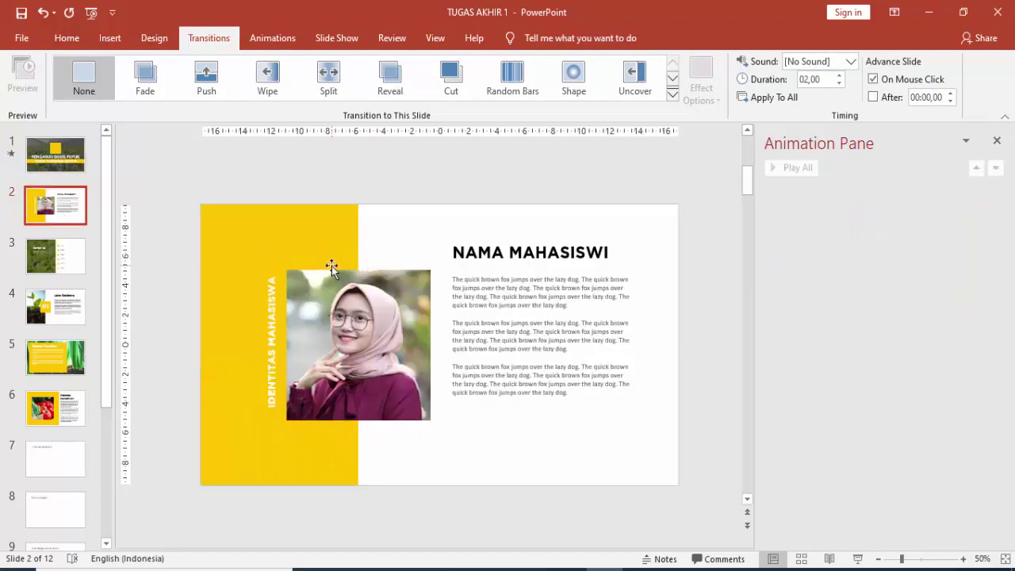
click(254, 255)
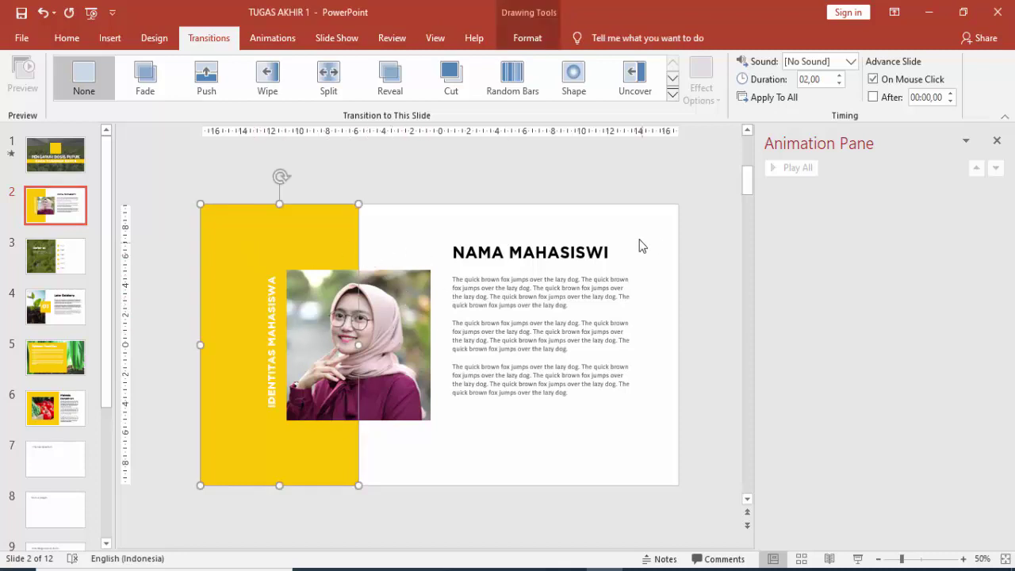
click(272, 37)
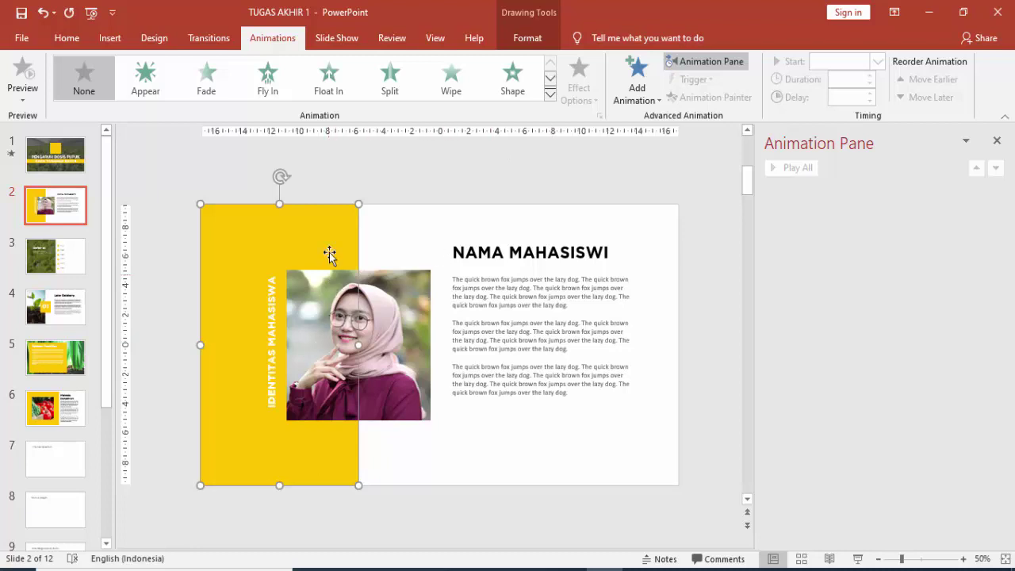
- Give the yellow panel behind the photo a Fly In entrance
click(368, 281)
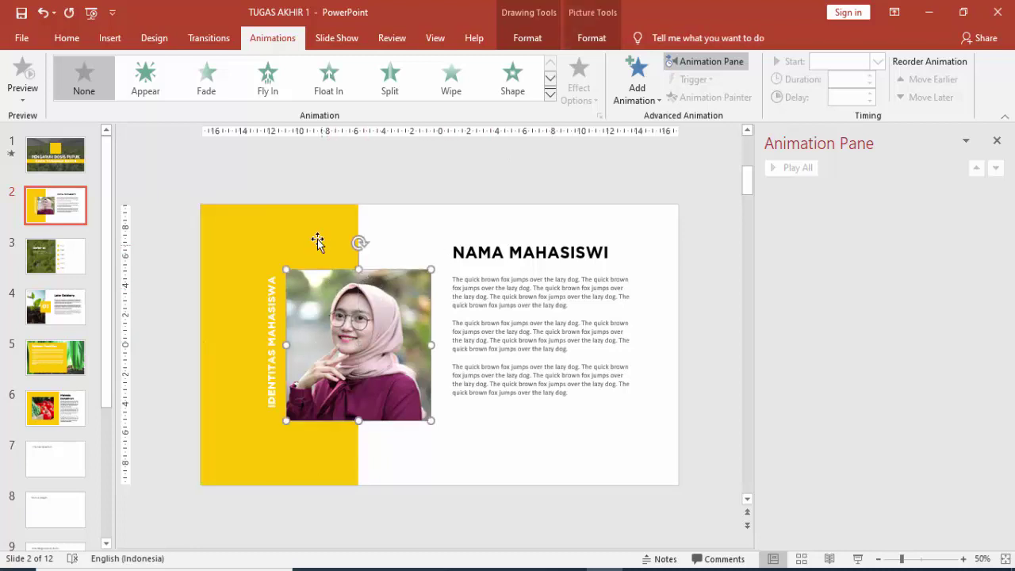
click(315, 235)
click(364, 317)
click(322, 247)
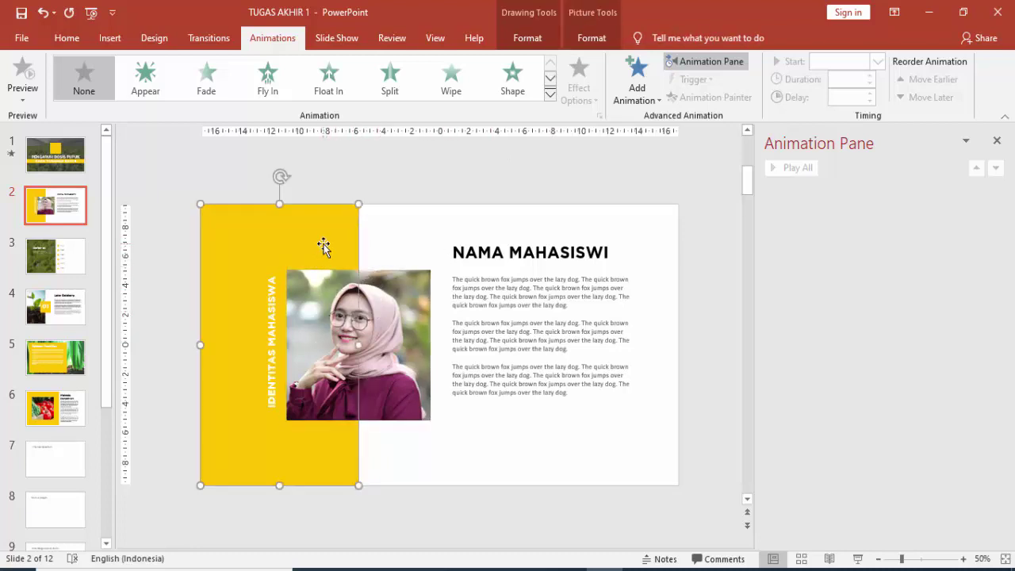
click(637, 84)
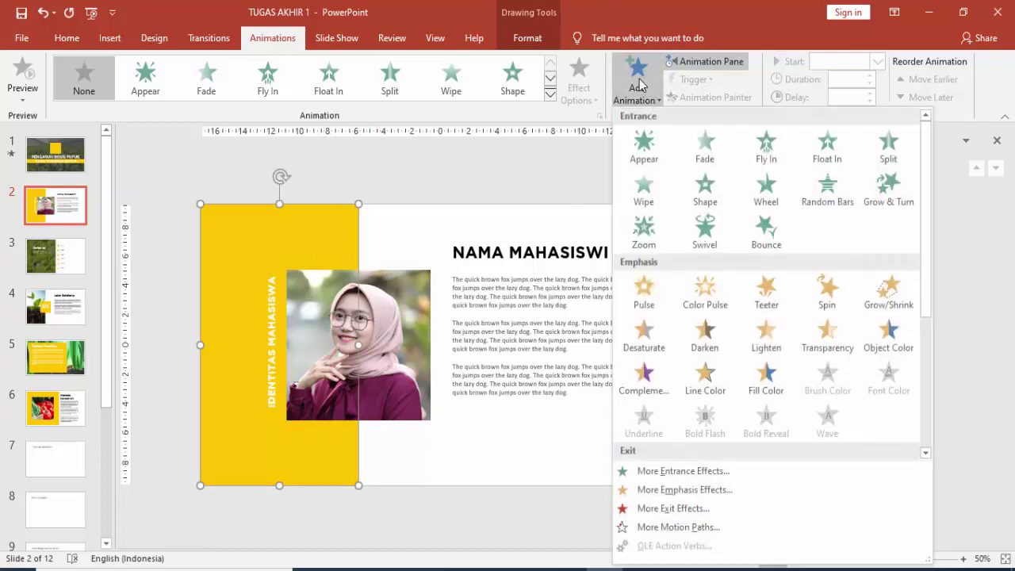
click(765, 151)
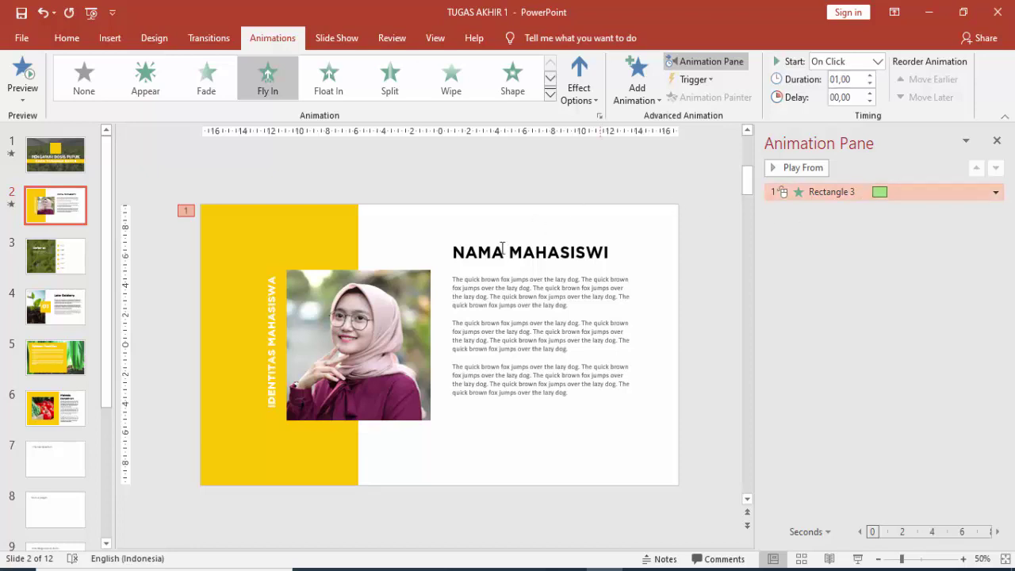
- Make the photo Fly In from the top, starting with the panel's animation
click(388, 287)
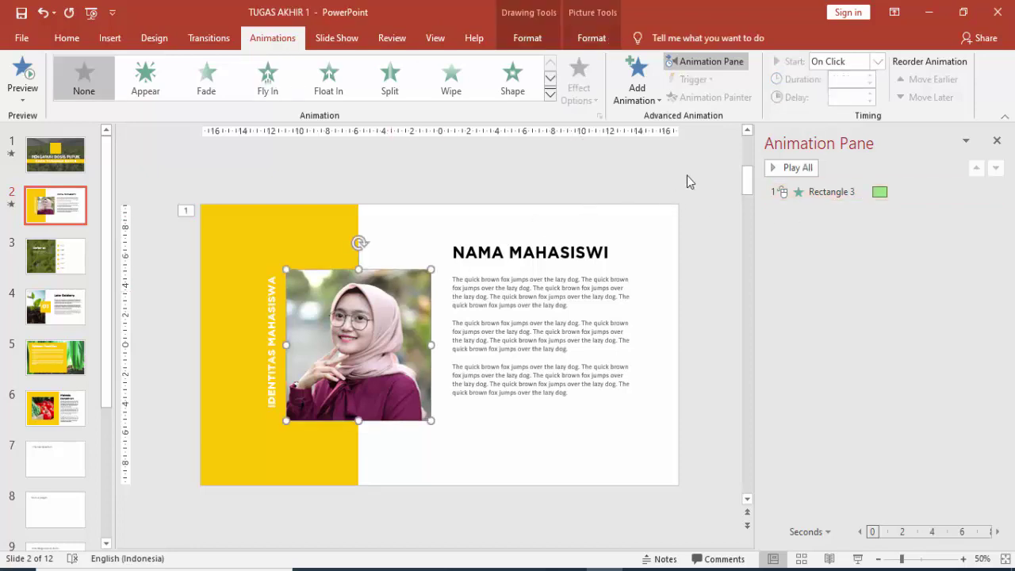
click(636, 83)
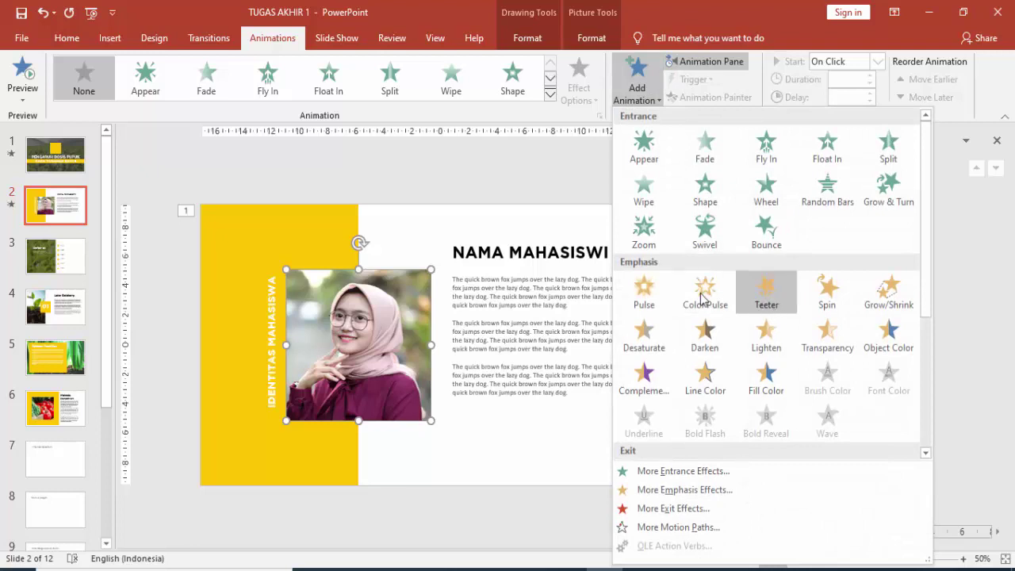
scroll(702, 333, down, 3)
scroll(766, 249, up, 3)
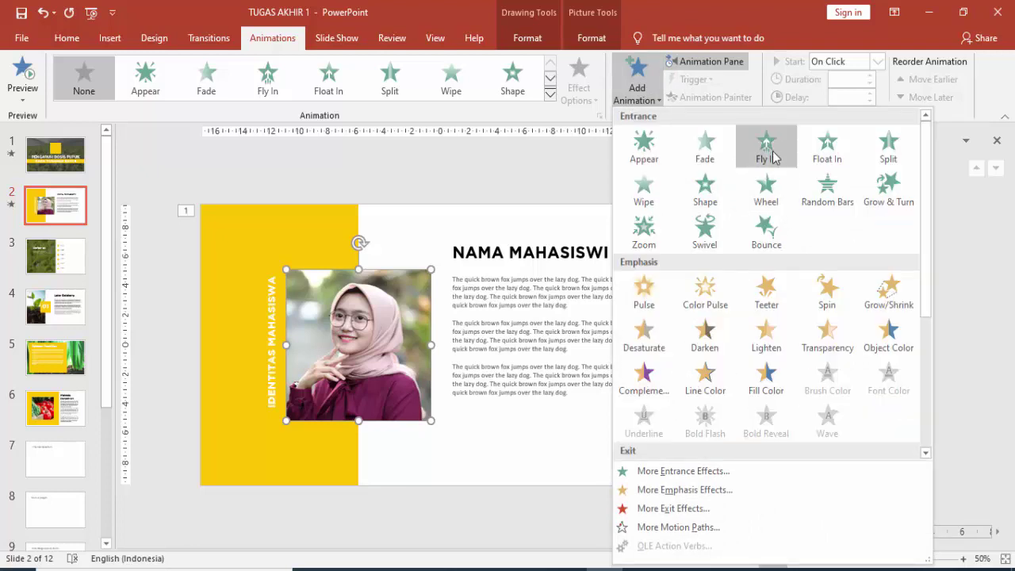
click(769, 152)
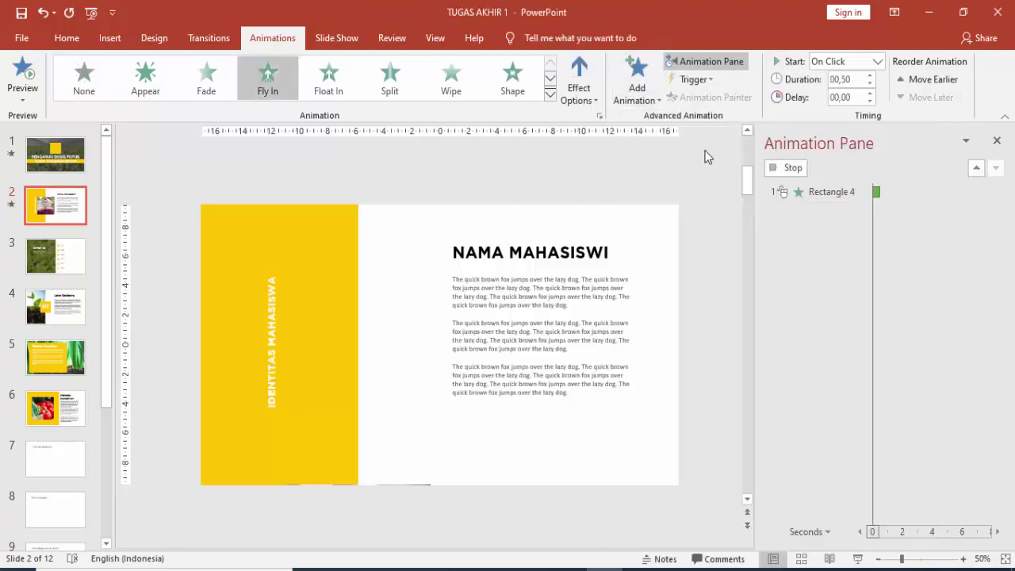
click(595, 70)
click(595, 278)
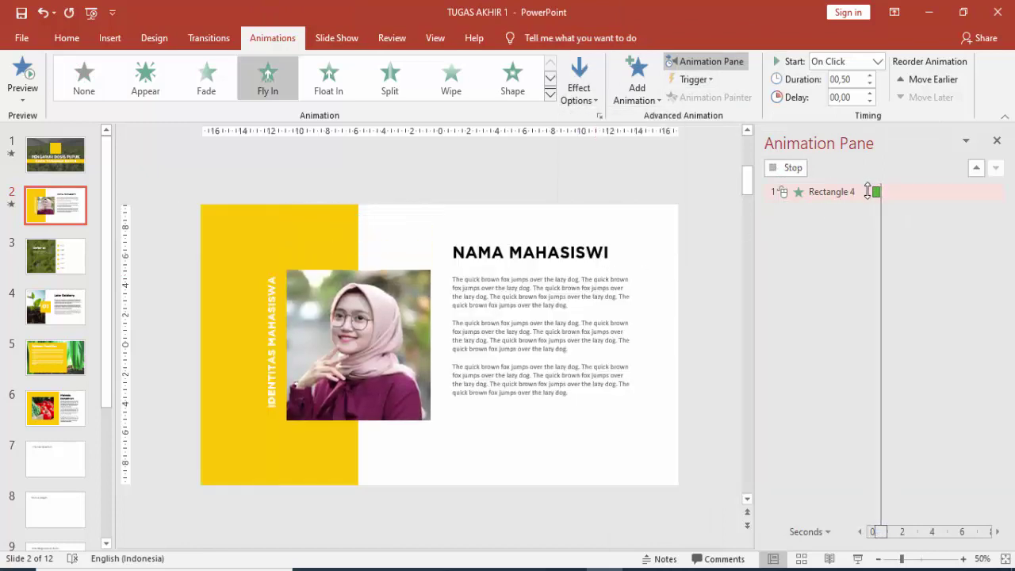
click(875, 62)
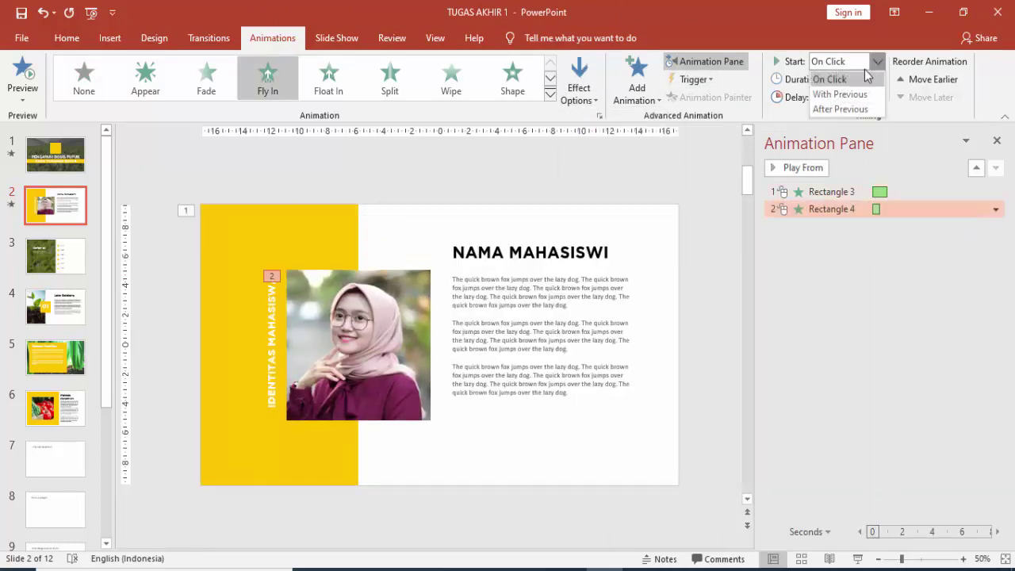
click(840, 94)
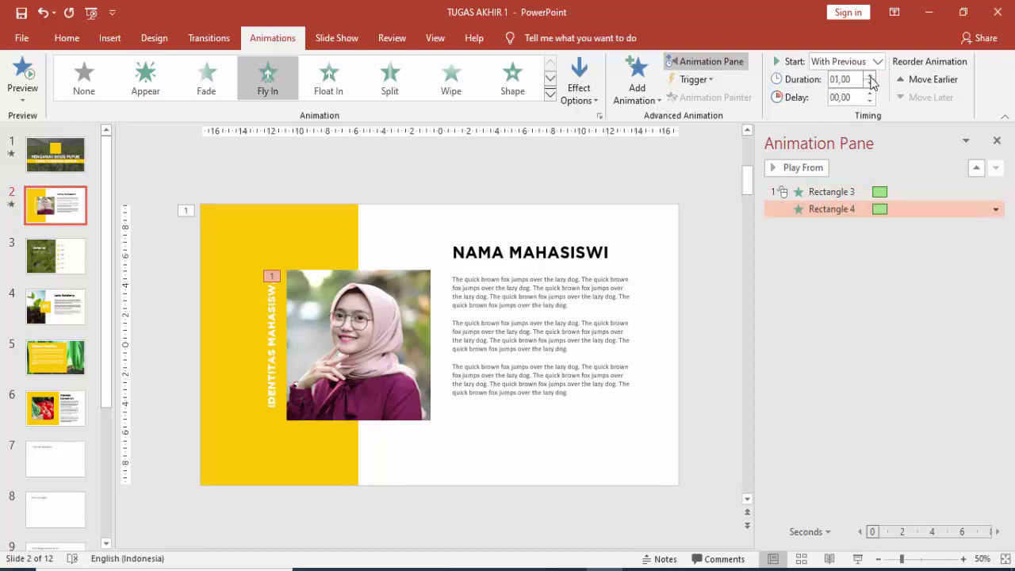
- Set the panel entrance's smooth end to 1 sec, then preview the slide's animations
double_click(881, 210)
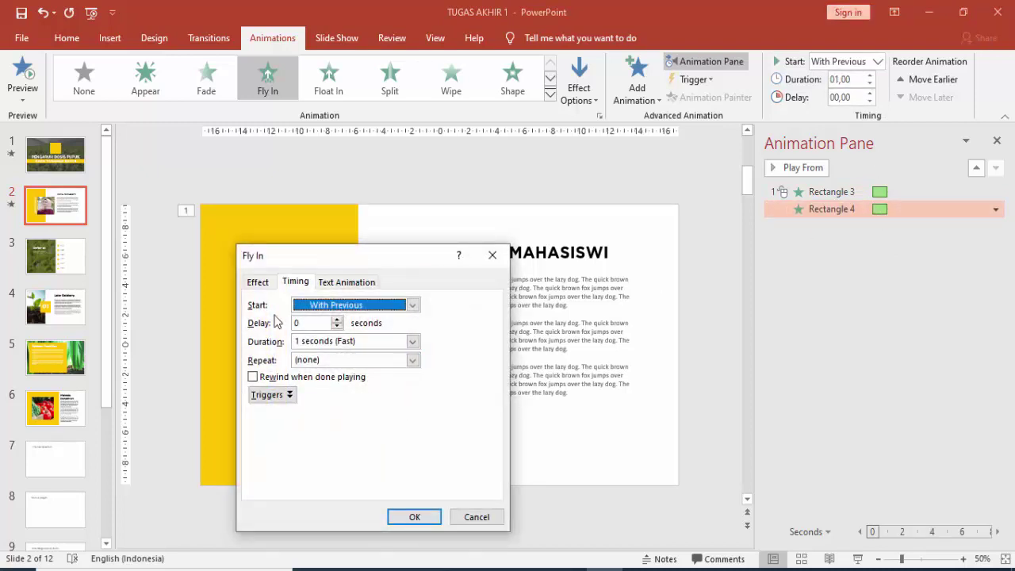
click(258, 282)
click(366, 371)
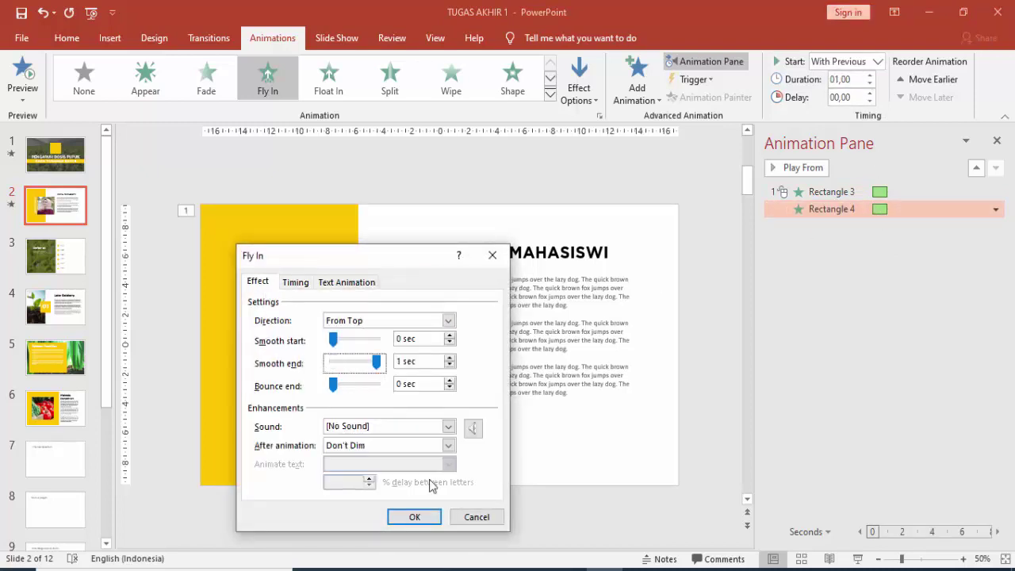
click(432, 522)
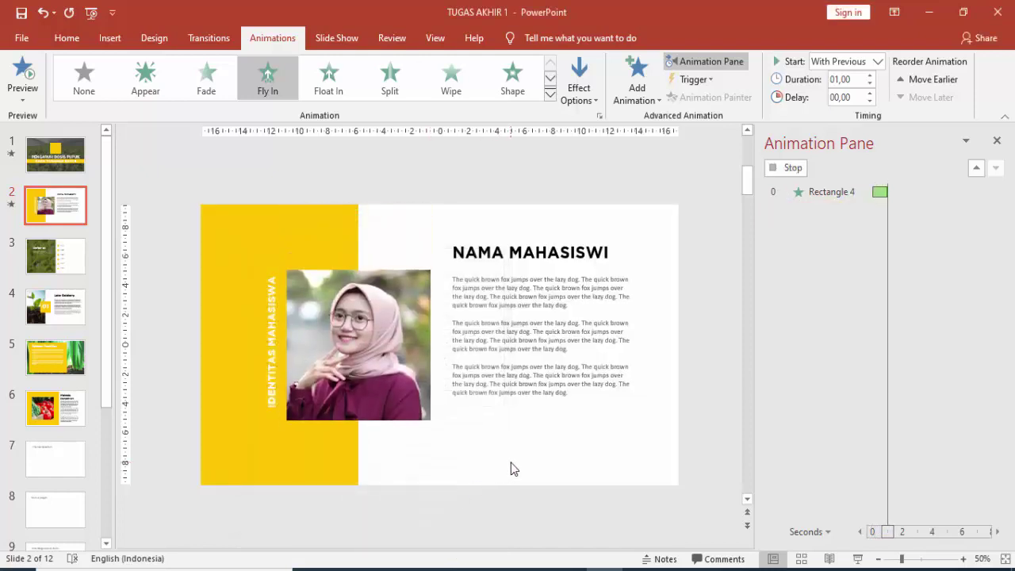
double_click(831, 191)
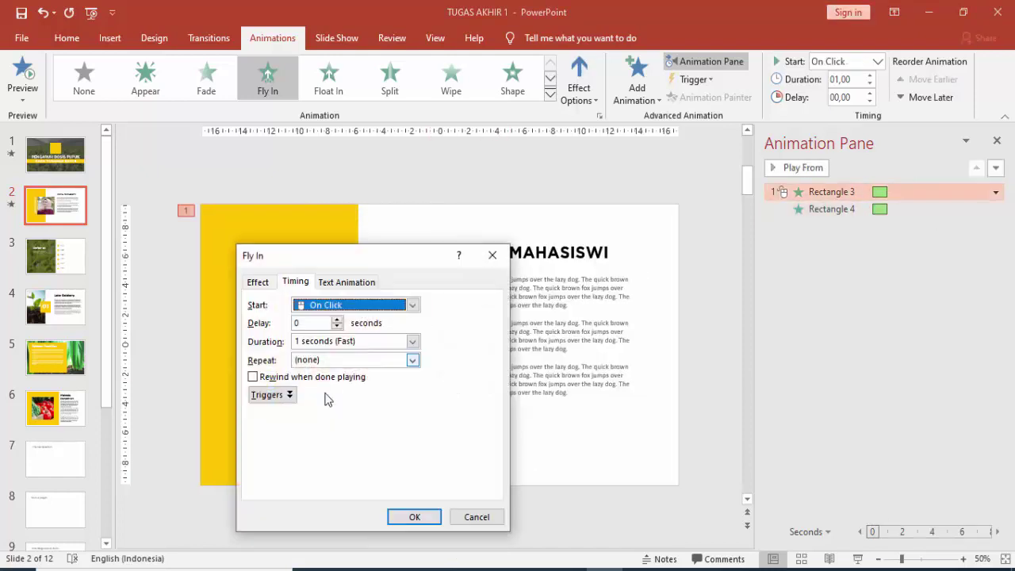
click(261, 284)
drag(332, 362, 397, 372)
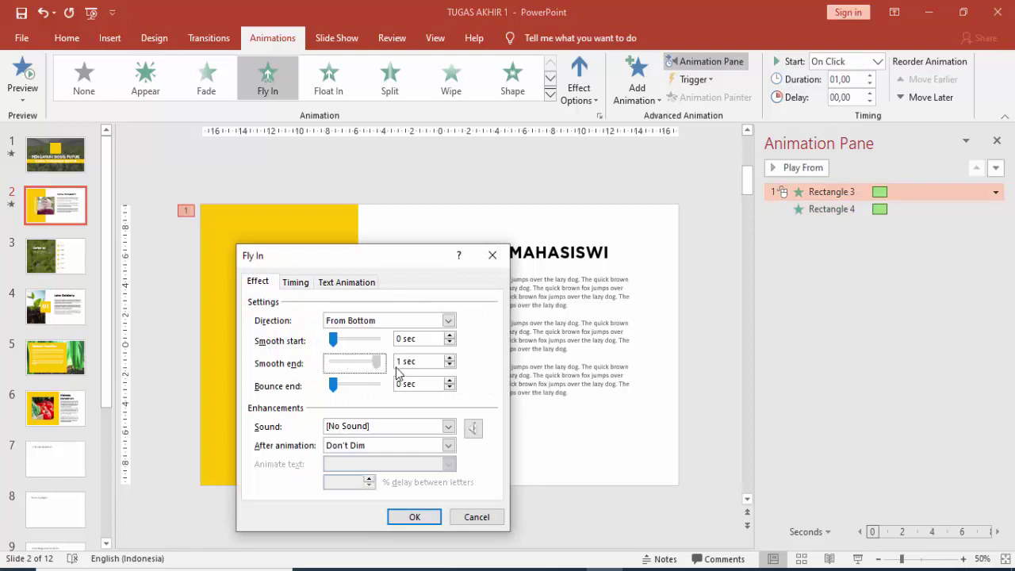
click(424, 517)
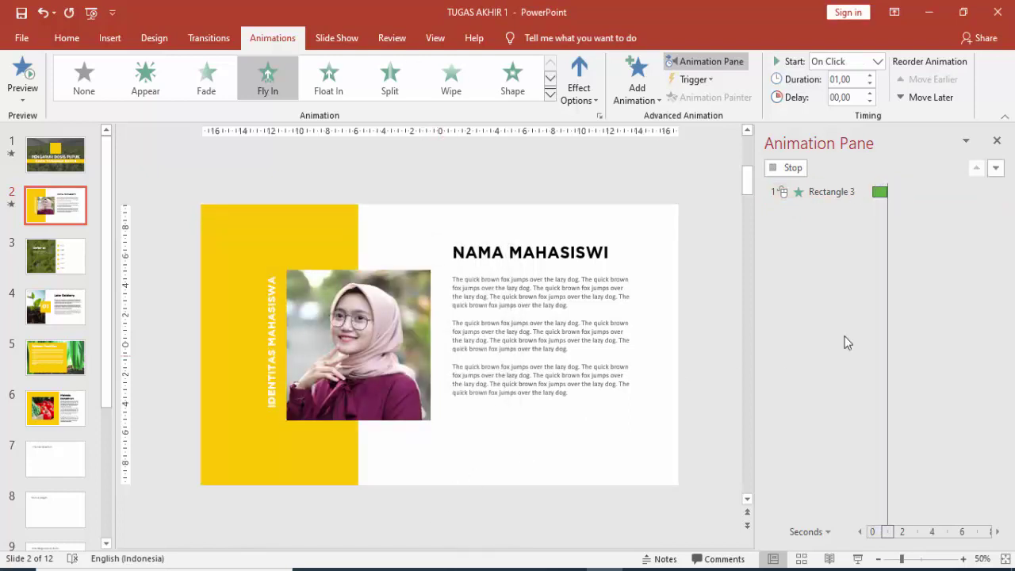
click(784, 168)
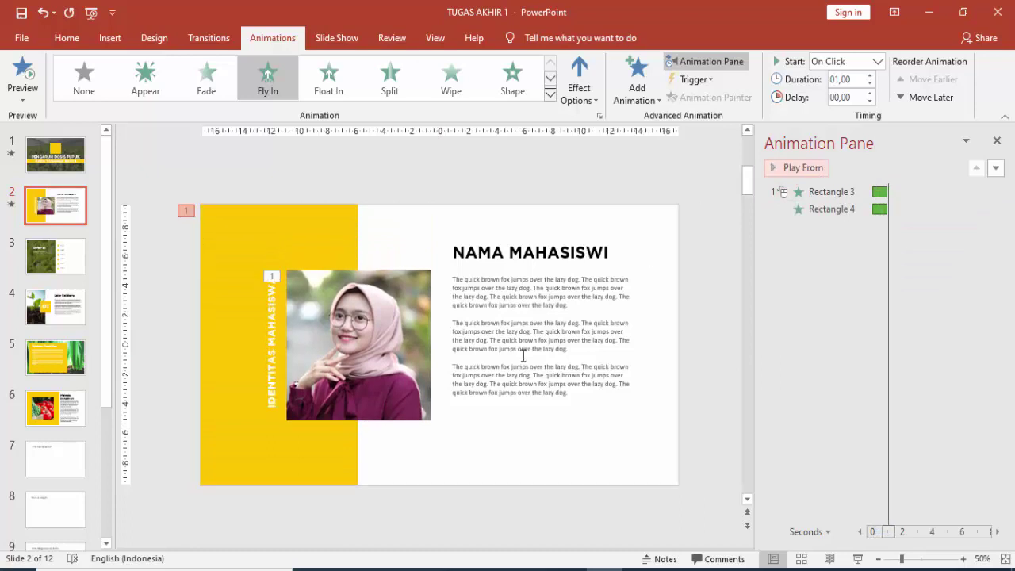
click(272, 346)
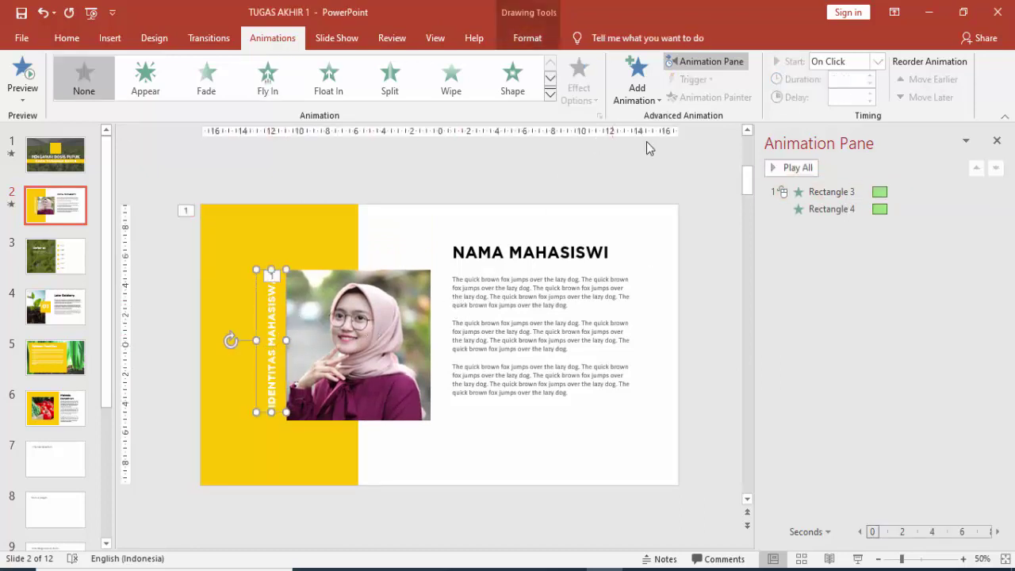
- Give the vertical IDENTITAS MAHASISWA title a Whip entrance after the previous animation, and preview it
click(637, 80)
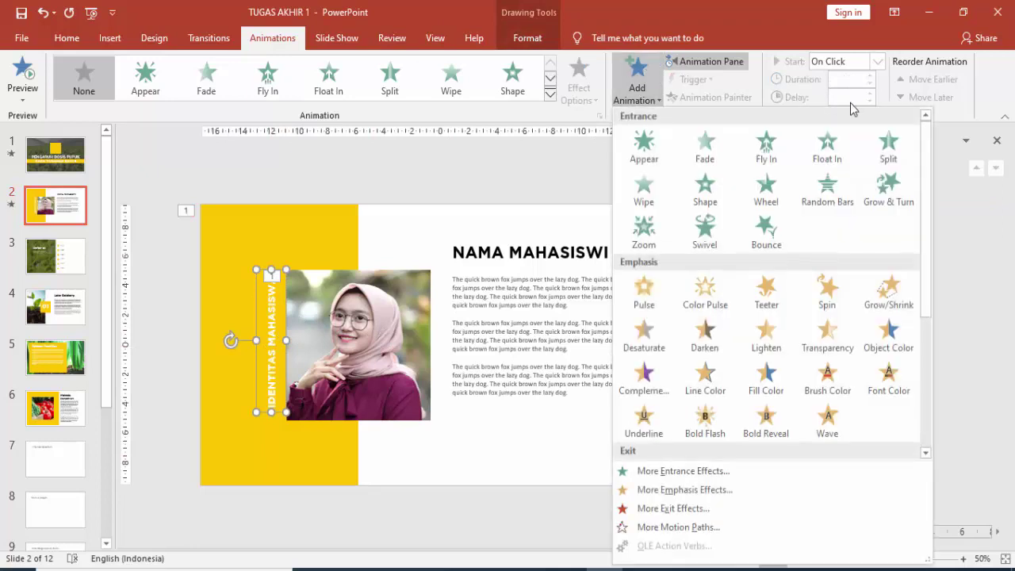
click(686, 472)
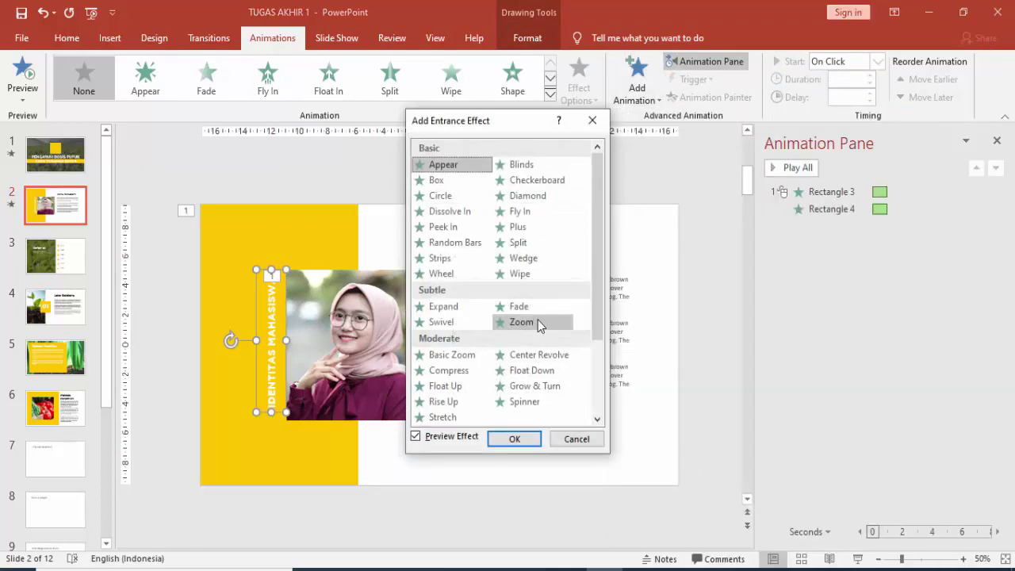
click(445, 314)
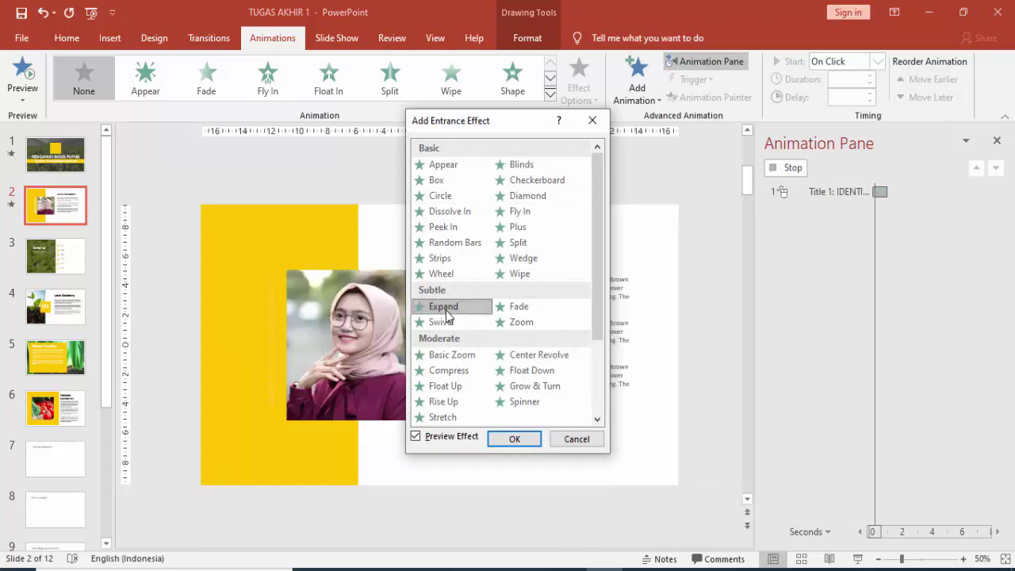
click(447, 321)
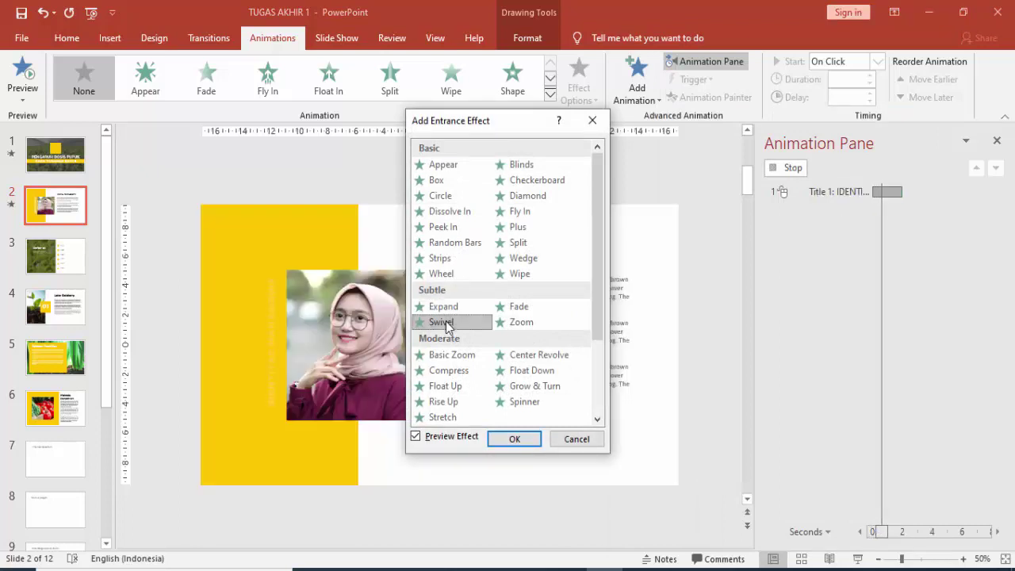
click(444, 309)
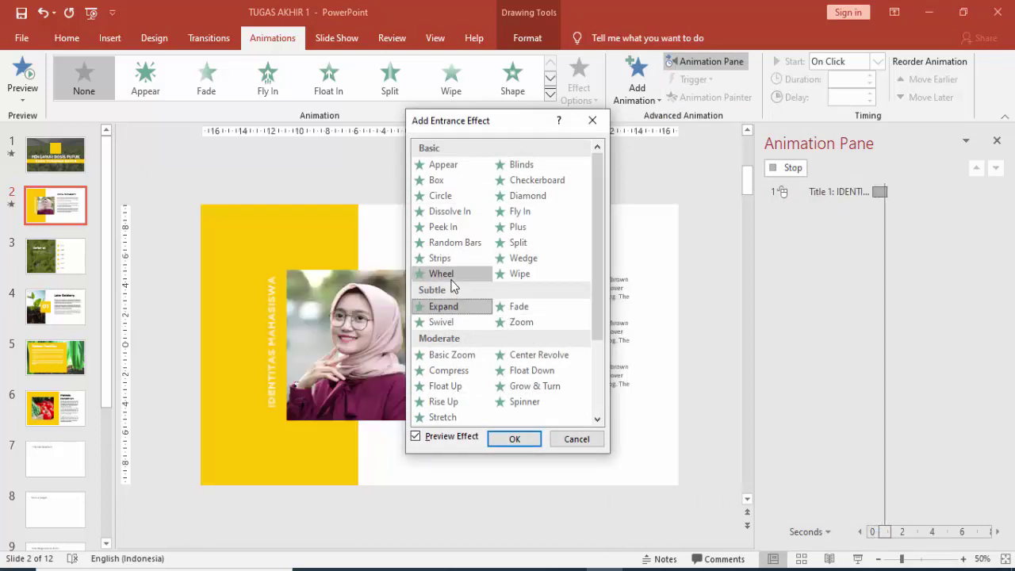
scroll(475, 289, down, 2)
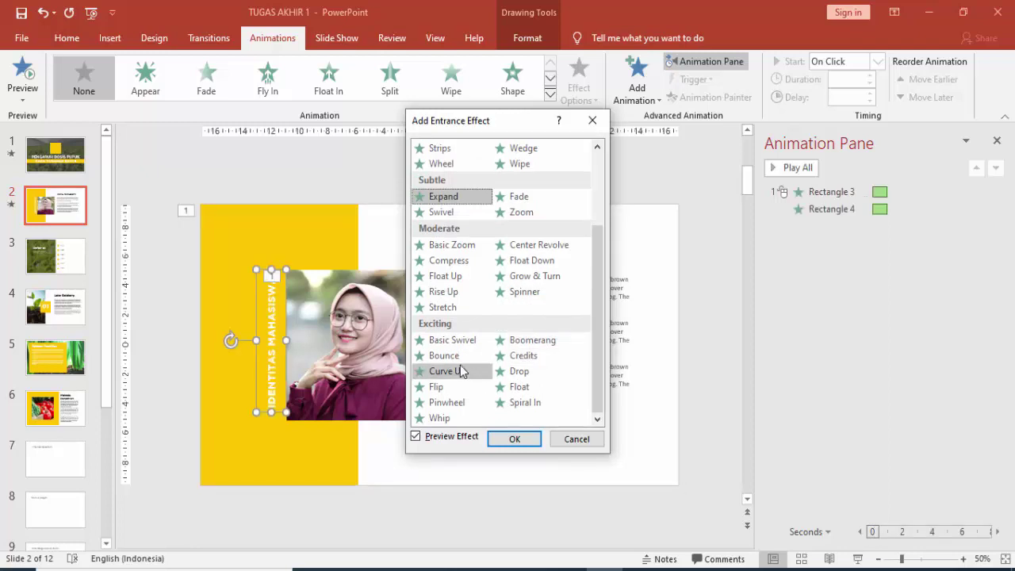
click(456, 418)
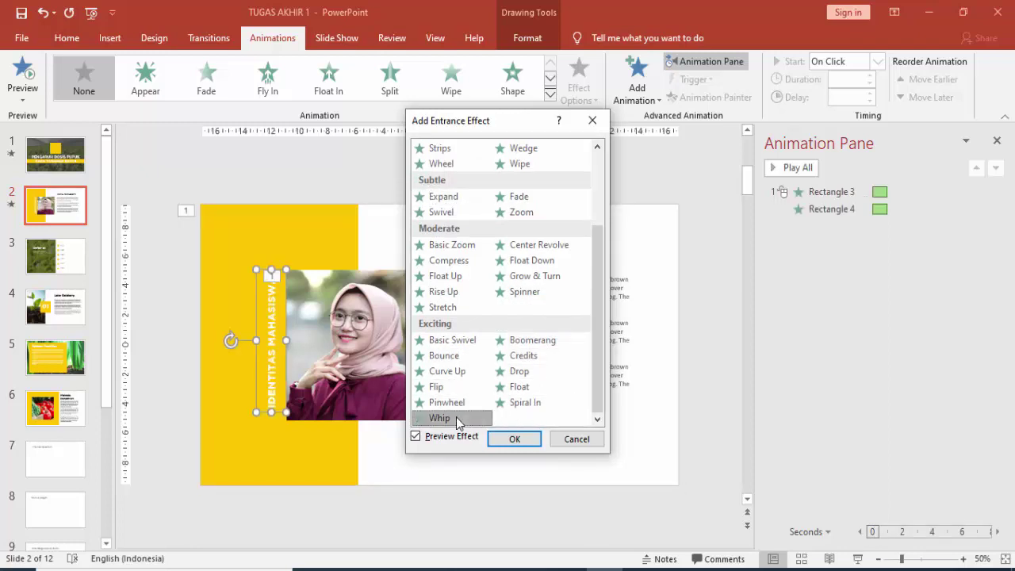
click(512, 440)
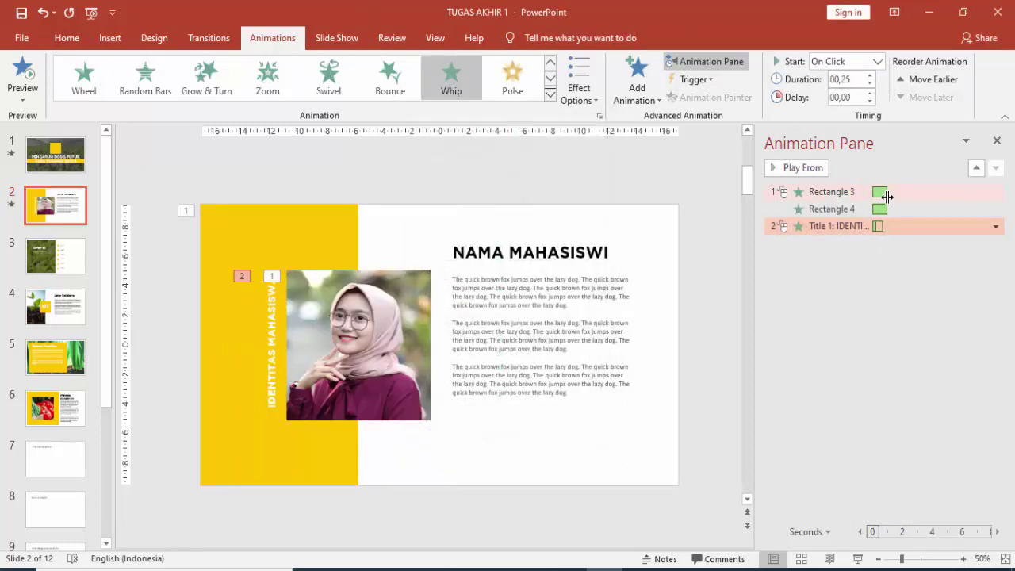
click(878, 61)
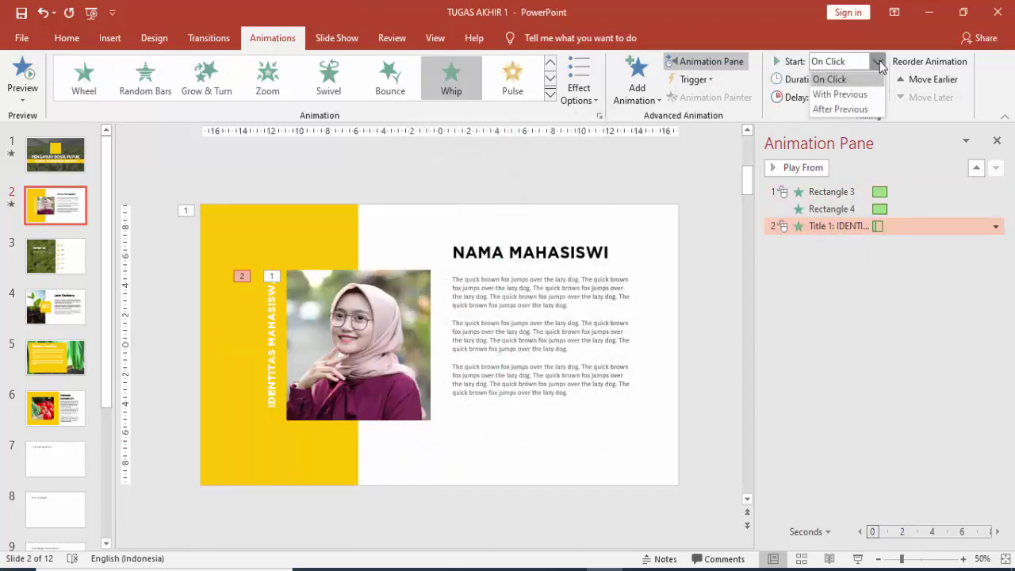
click(860, 107)
click(792, 167)
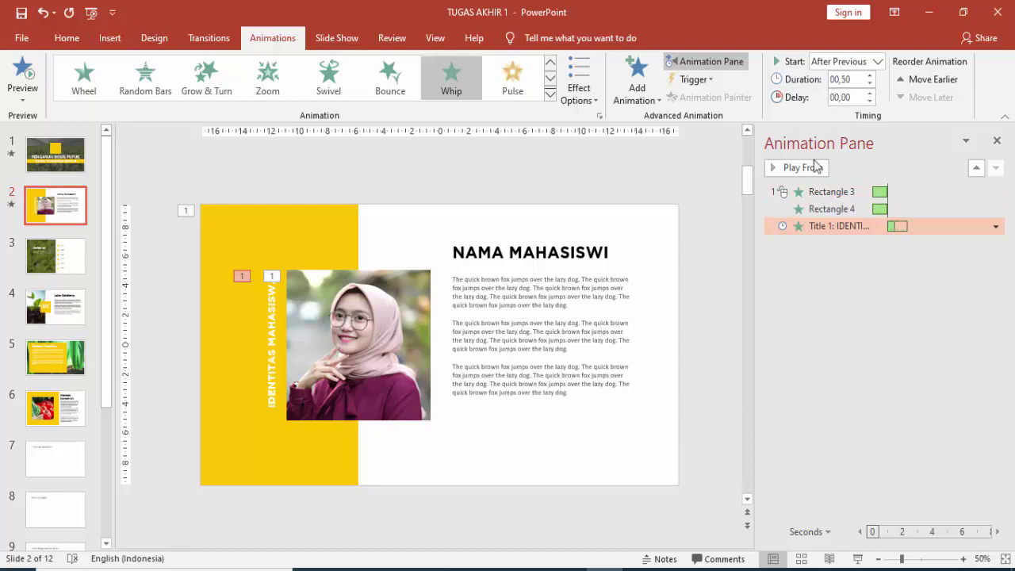
click(802, 171)
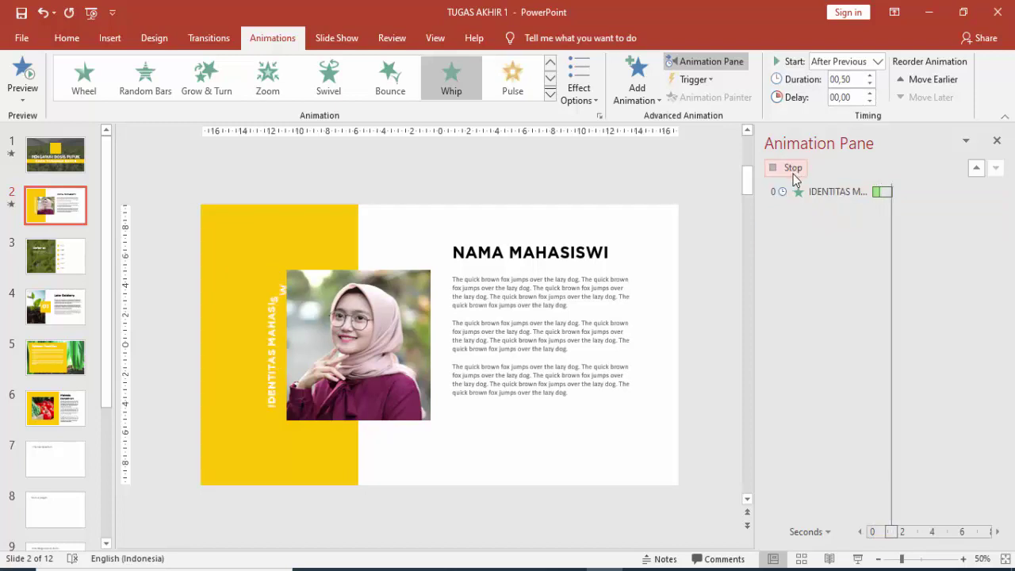
- Add a Fly In entrance from the right to the NAMA MAHASISWI heading
click(545, 252)
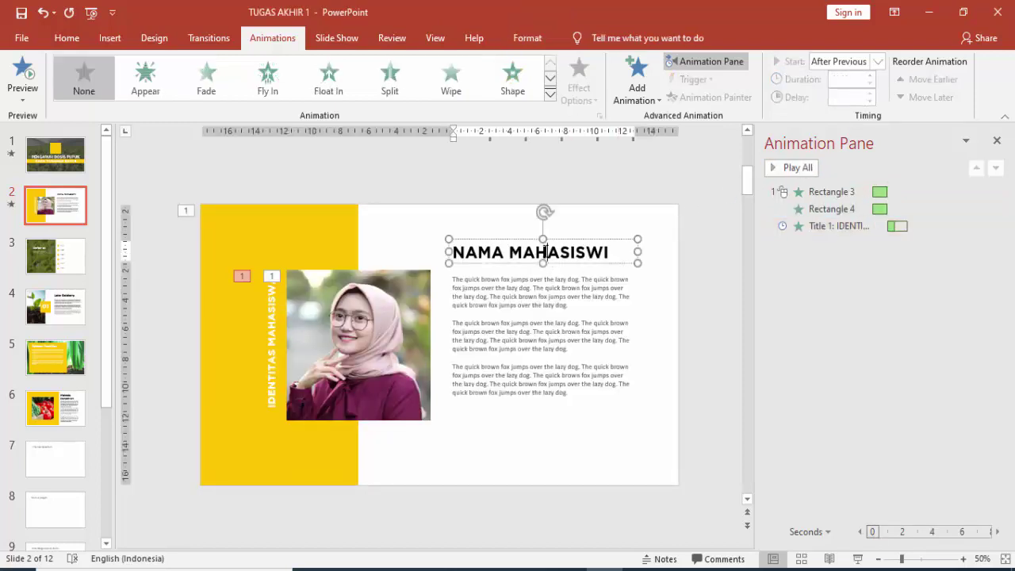
click(638, 80)
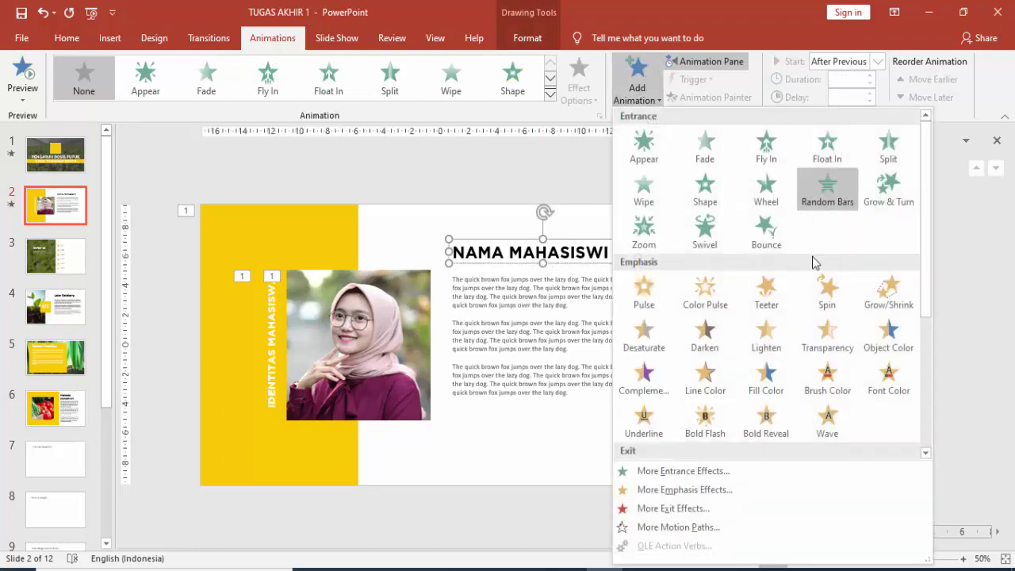
scroll(844, 315, down, 3)
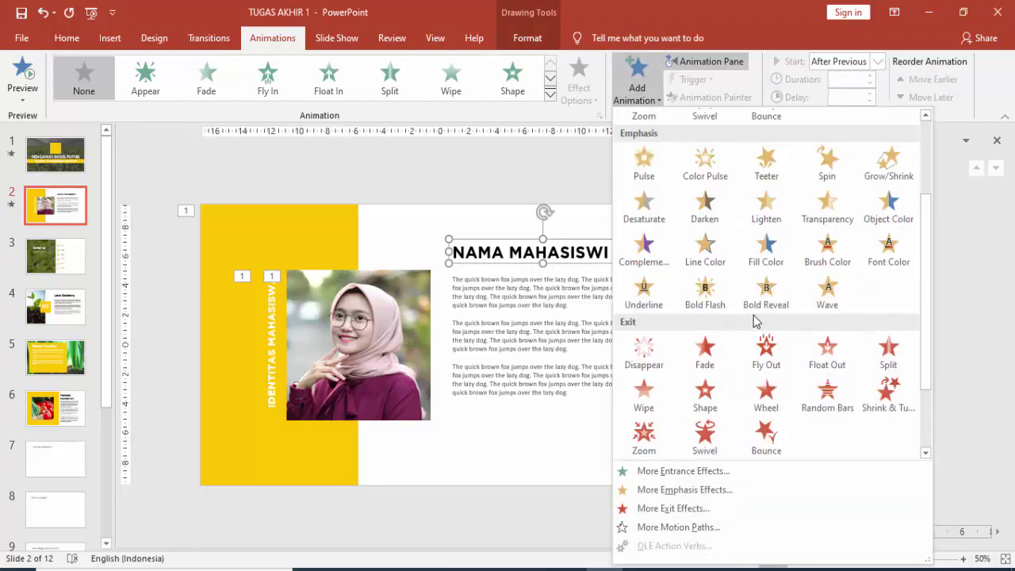
scroll(827, 337, down, 2)
click(684, 470)
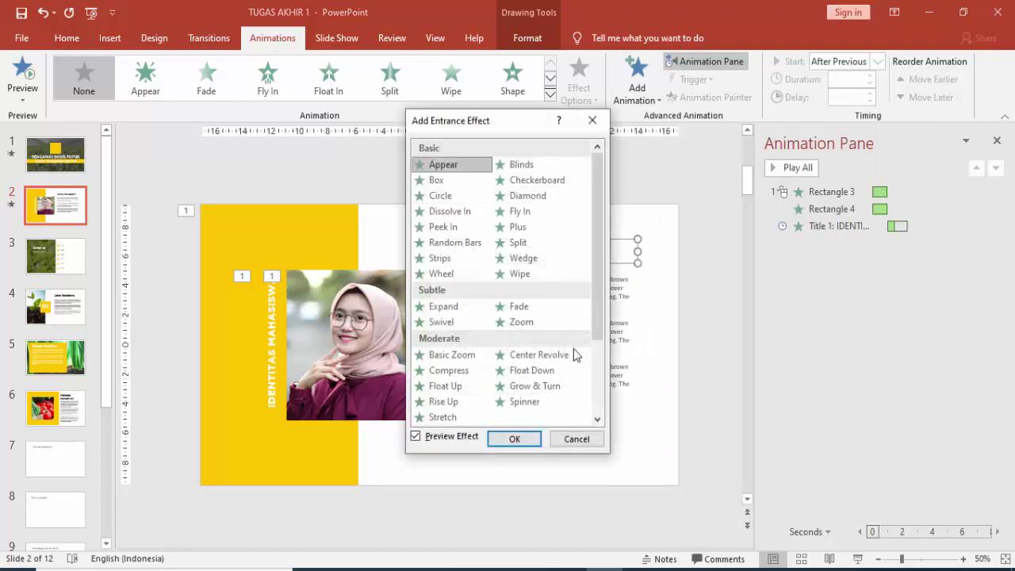
scroll(573, 255, down, 1)
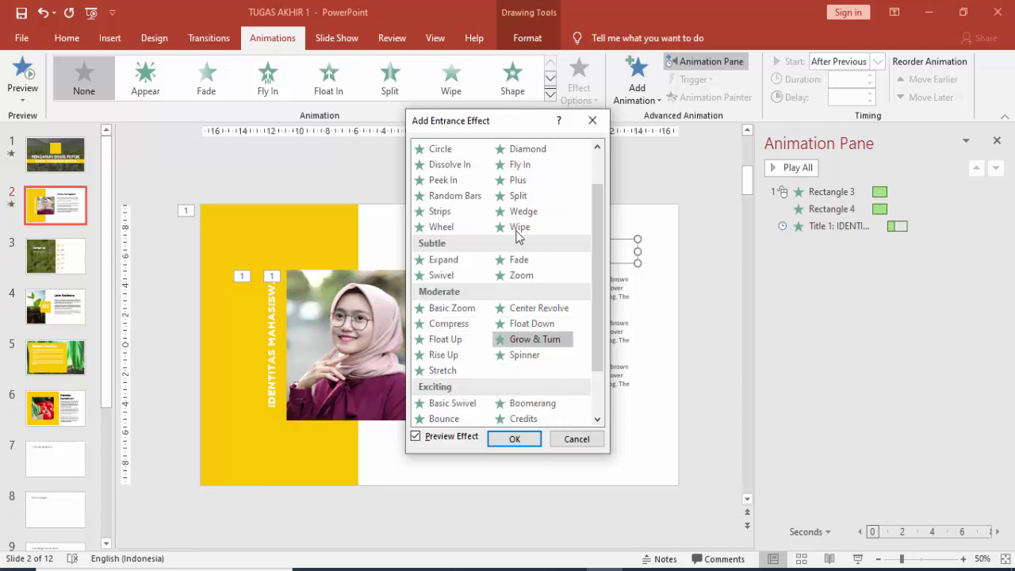
scroll(516, 234, up, 1)
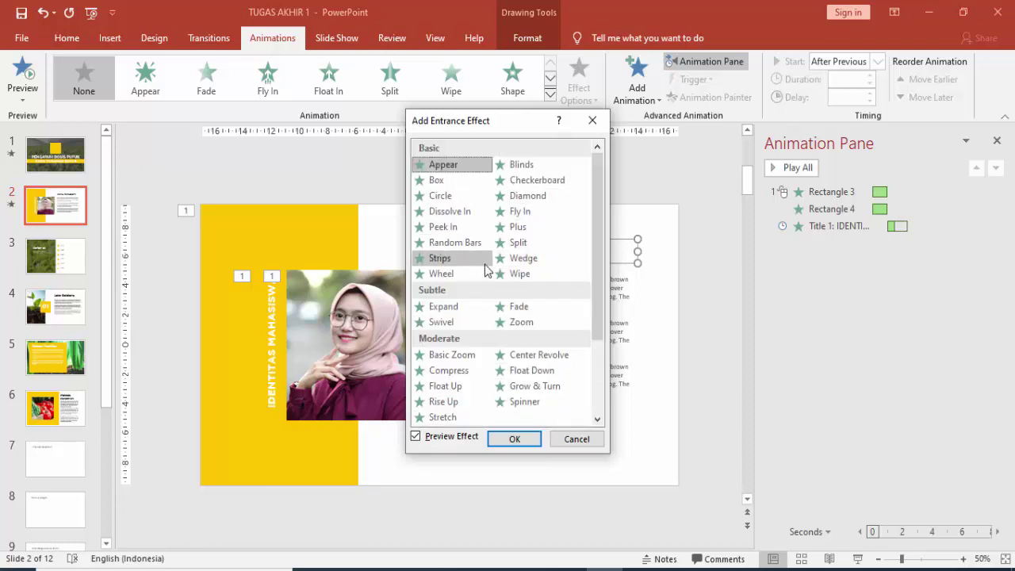
scroll(515, 262, down, 1)
scroll(511, 309, down, 1)
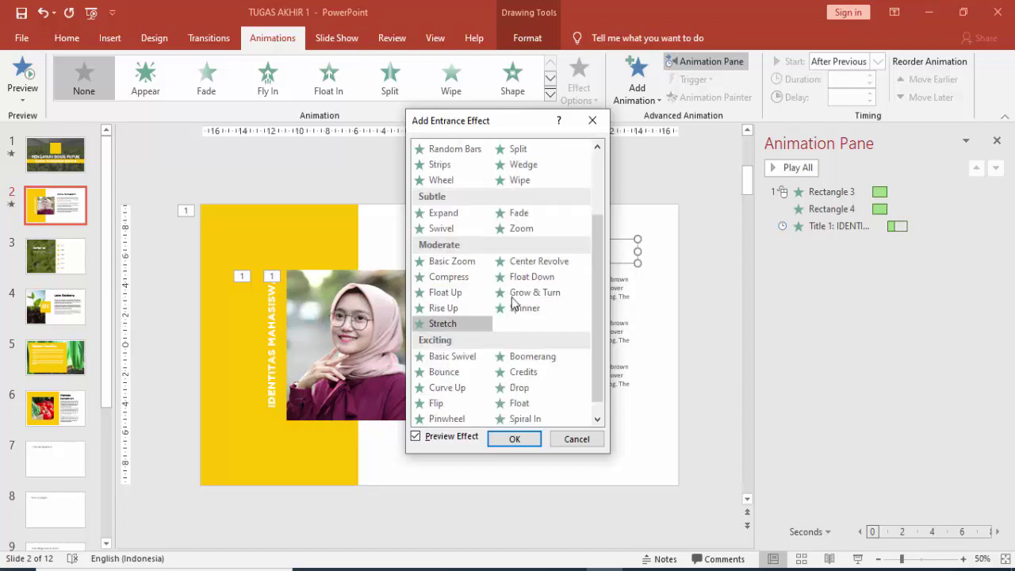
scroll(523, 269, up, 2)
click(519, 211)
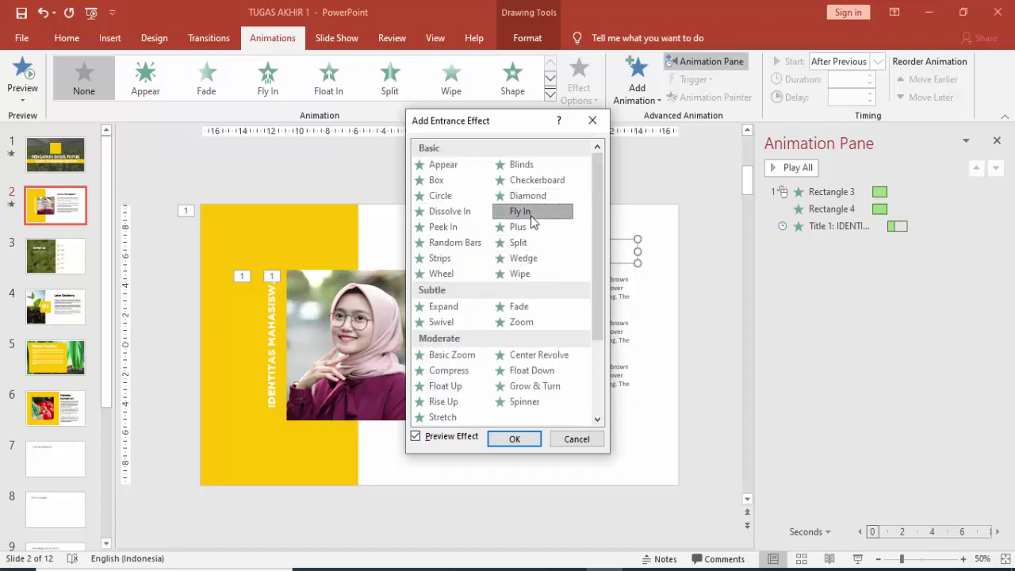
click(514, 438)
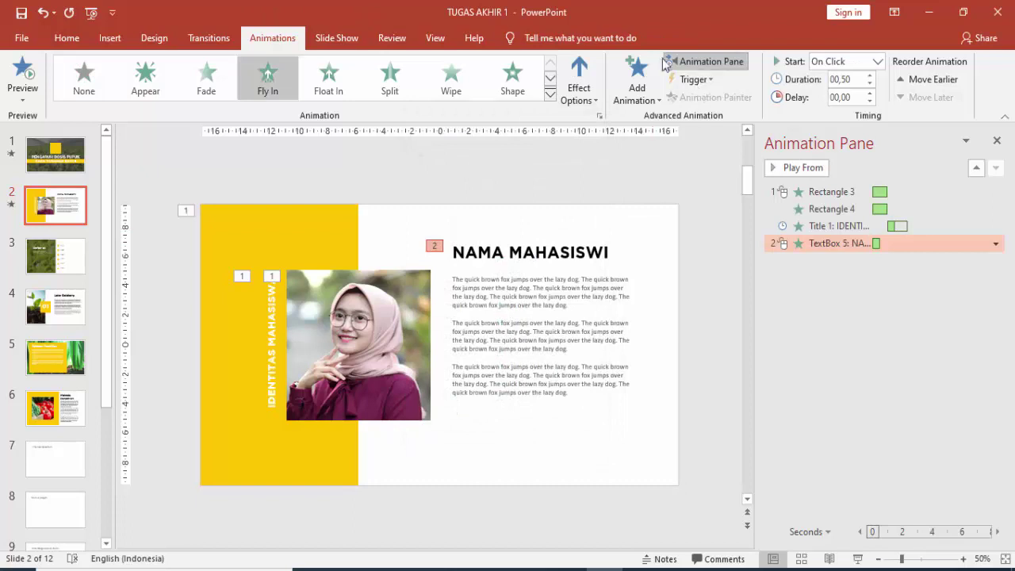
click(579, 83)
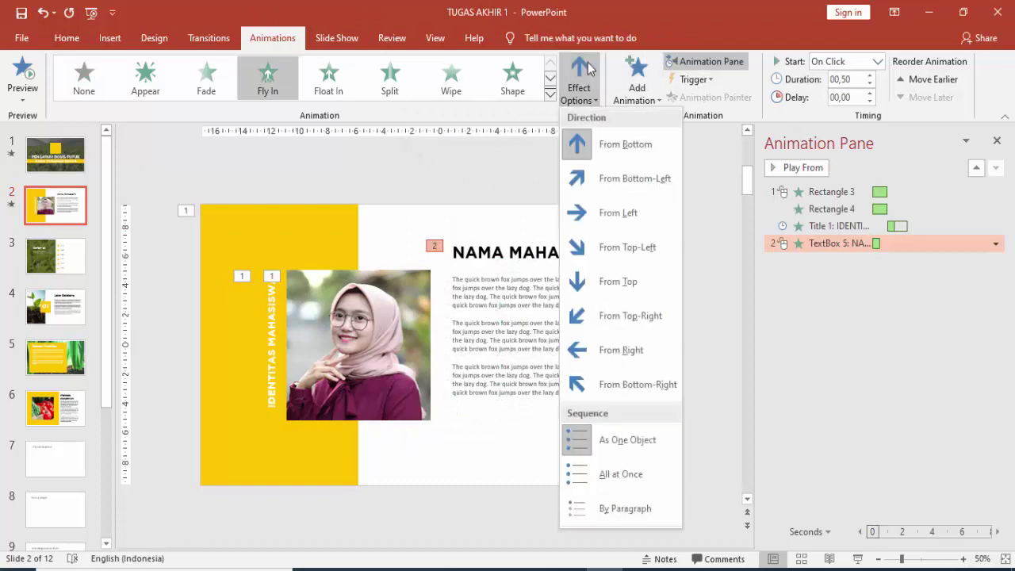
click(634, 348)
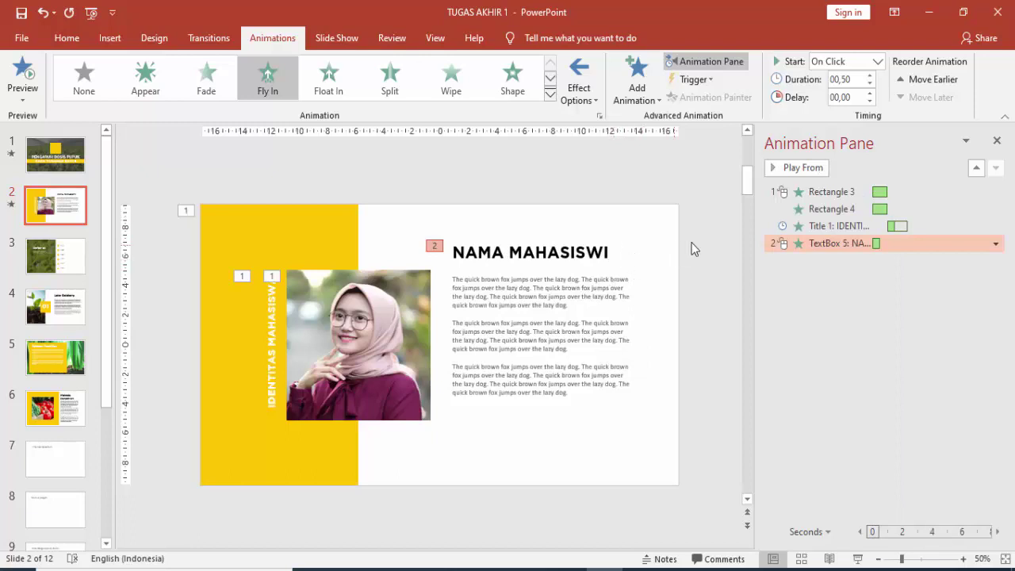
- Draw a white, outline-free rectangle at the slide's top-right, sized to the heading's height
click(110, 37)
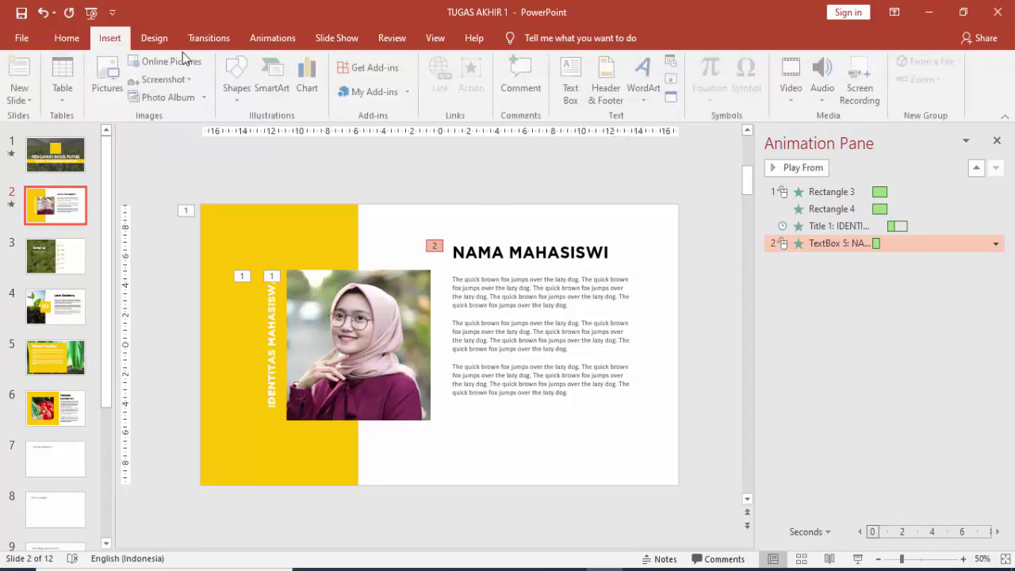
click(238, 79)
click(312, 134)
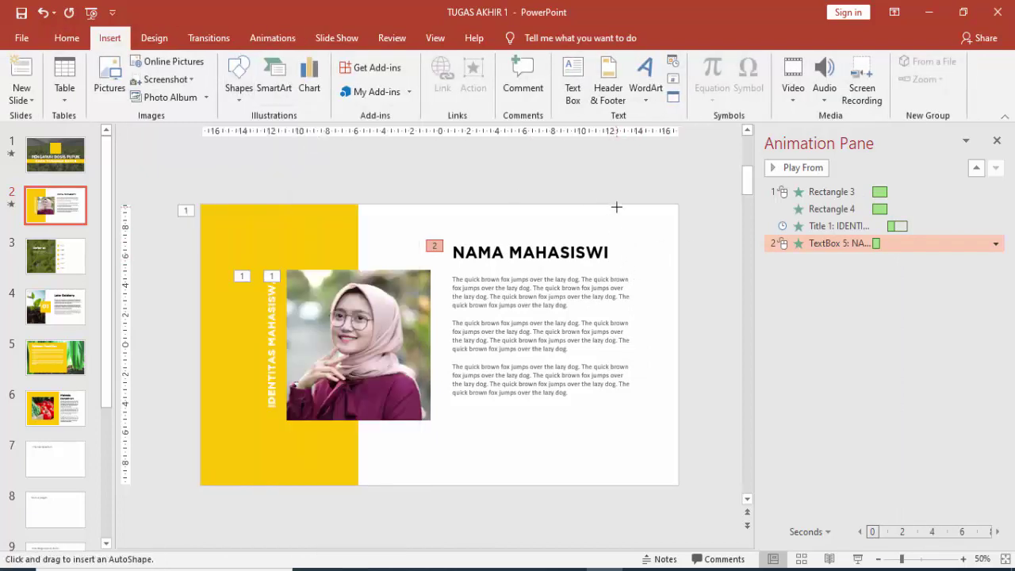
drag(613, 205, 679, 263)
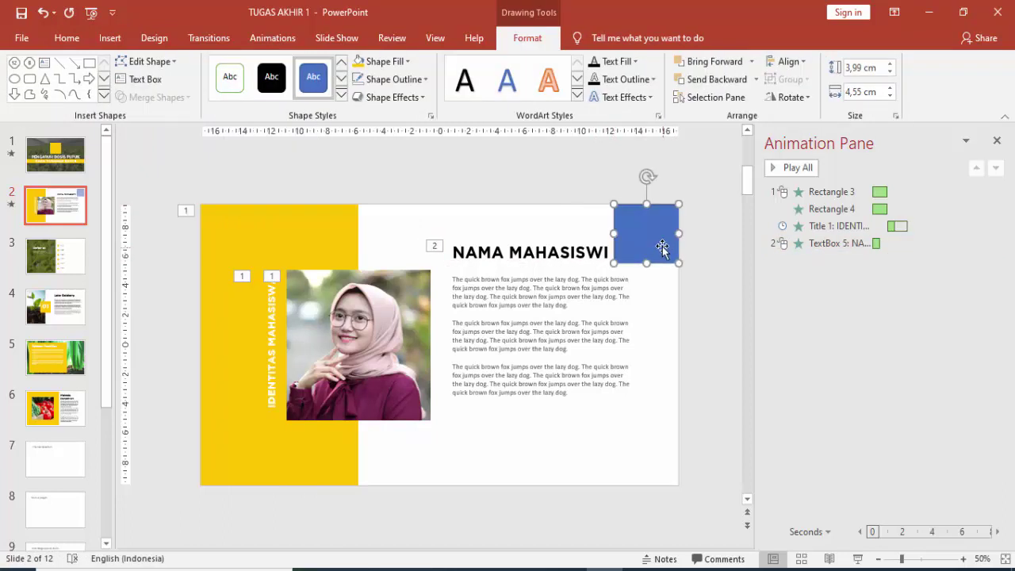
click(394, 79)
click(404, 248)
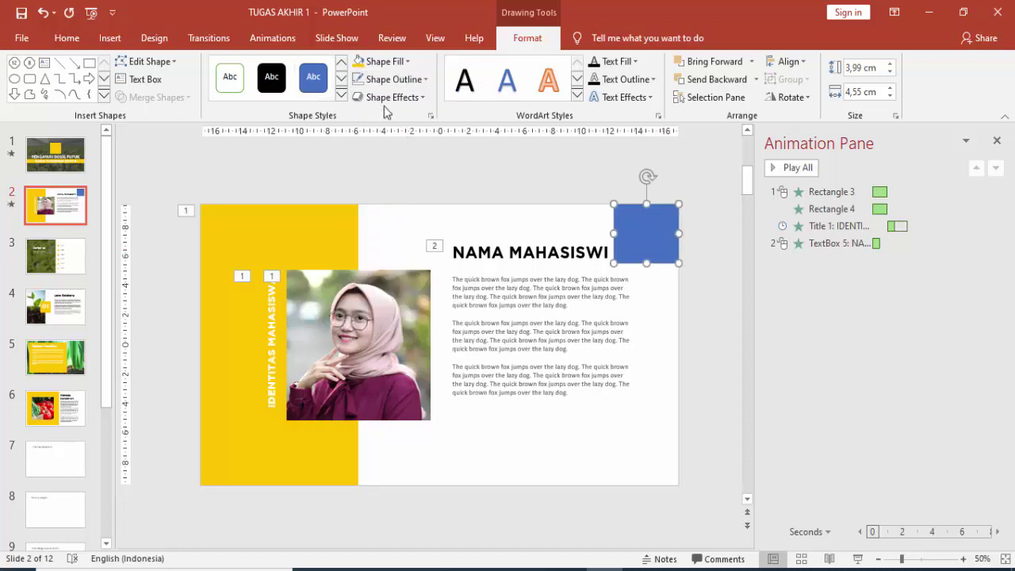
click(380, 61)
click(367, 96)
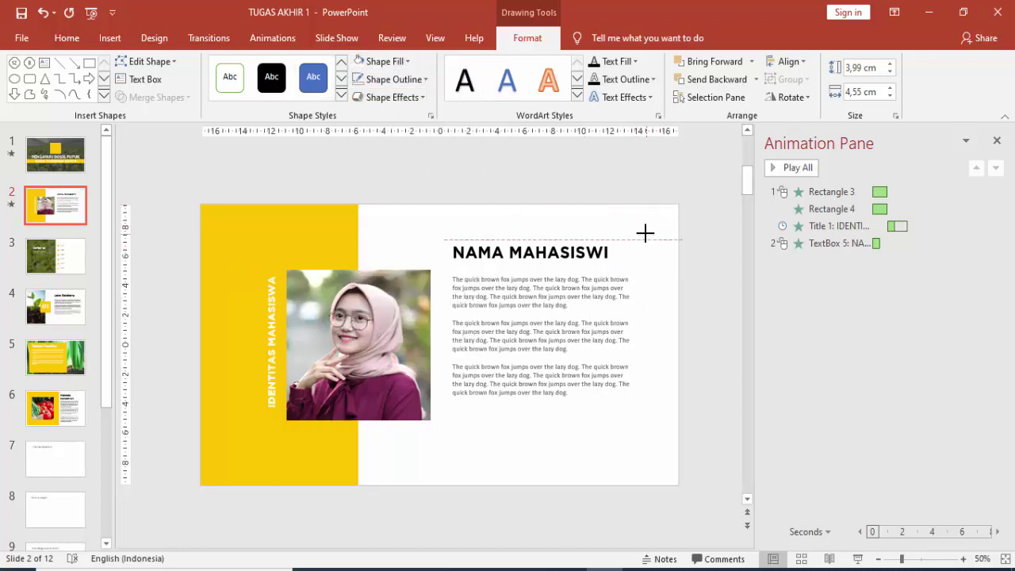
drag(646, 205, 647, 239)
- Preview the NAMA MAHASISWI heading's Fly In behind the white rectangle
click(585, 252)
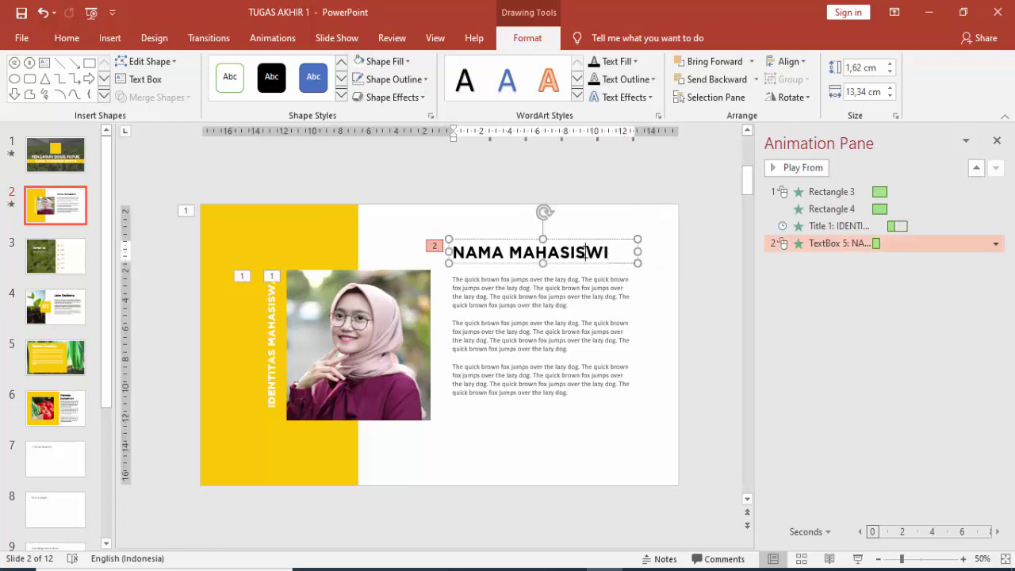
click(642, 236)
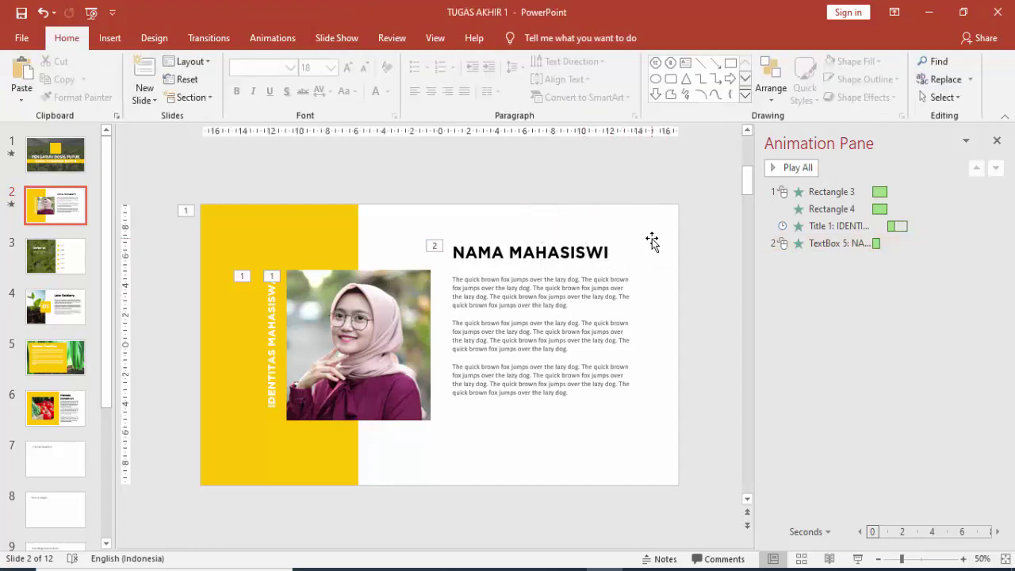
click(670, 252)
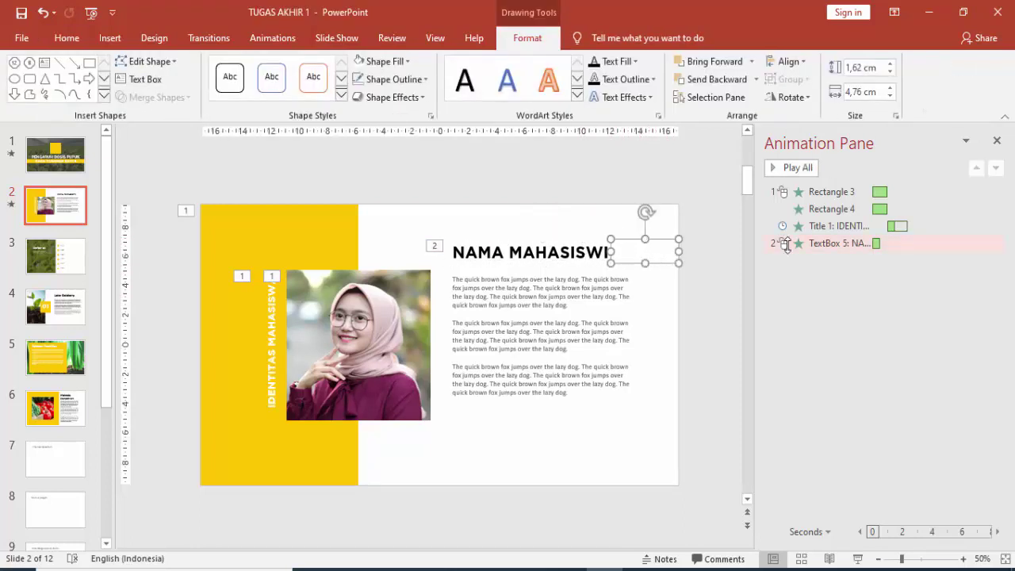
click(785, 244)
click(792, 167)
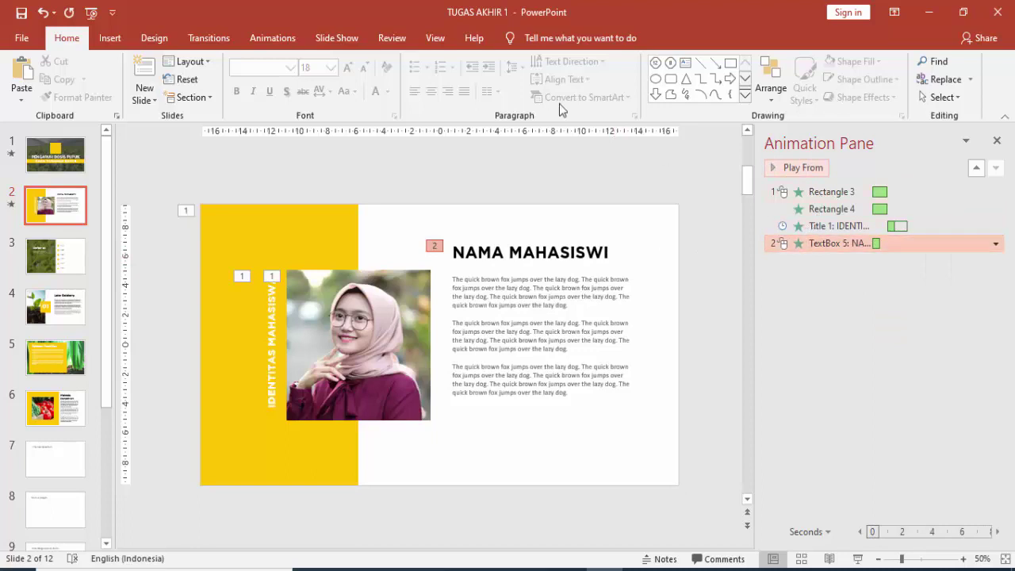
click(272, 37)
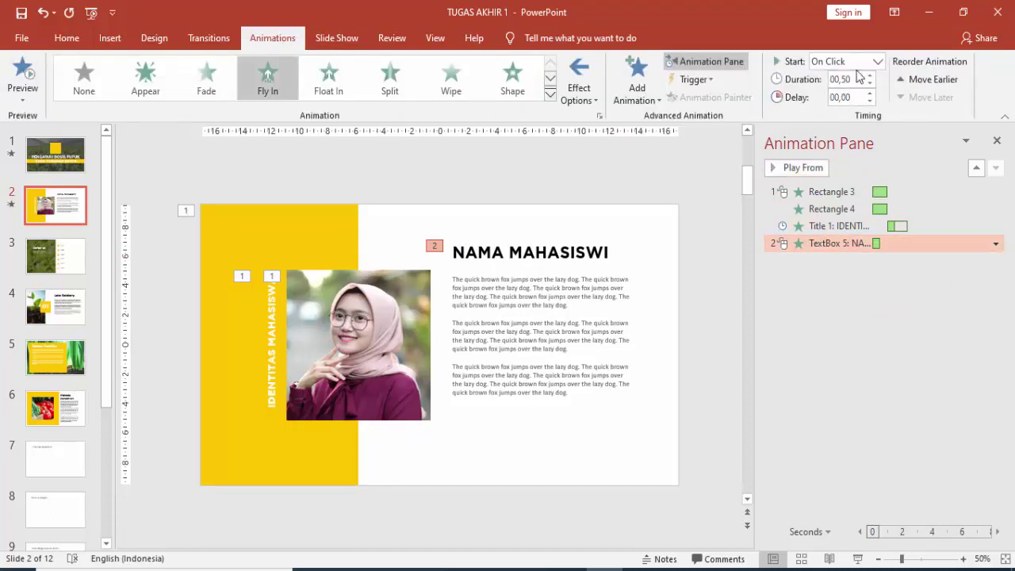
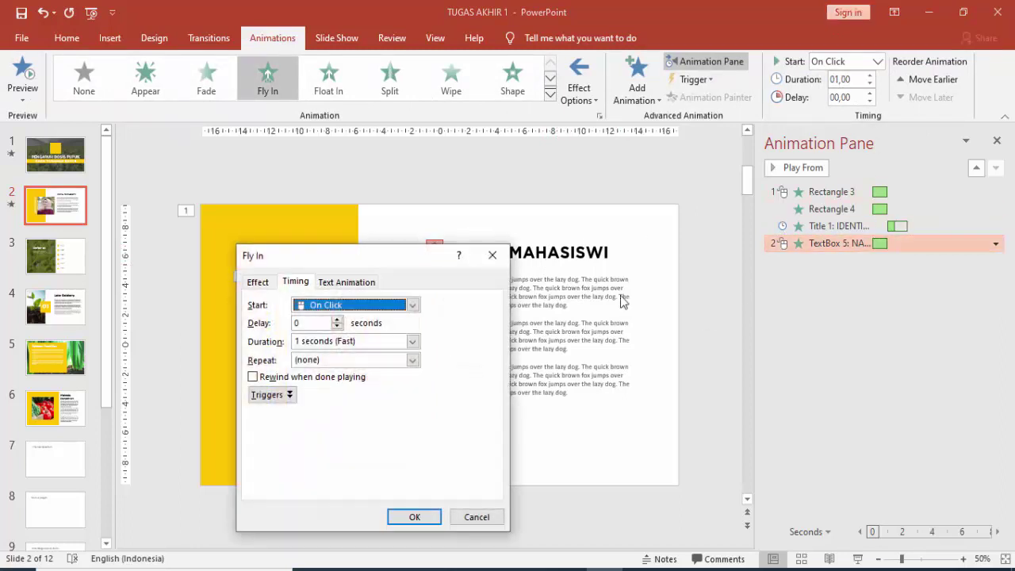
- Give the NAMA MAHASISWI fly-in a 0.97 sec smooth end
click(260, 282)
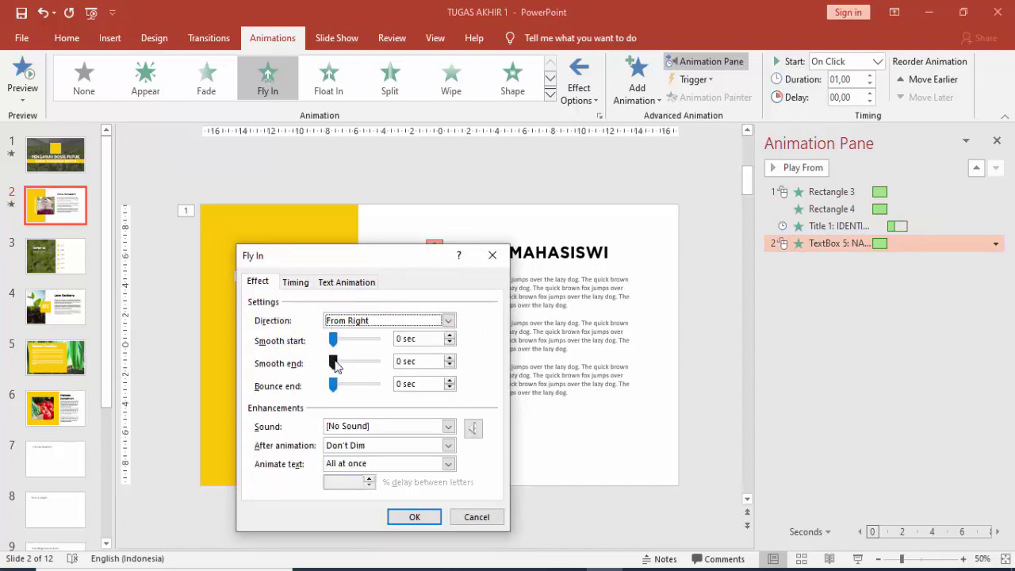
drag(334, 361, 379, 366)
click(417, 517)
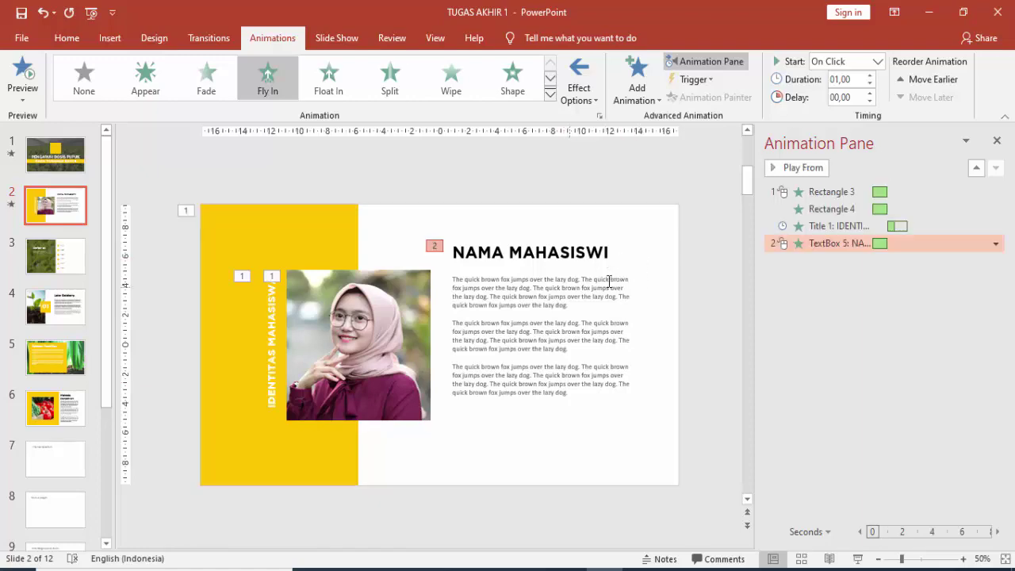
- Preview Float, Flip and Pinwheel entrances on the slide 2 body text
click(608, 279)
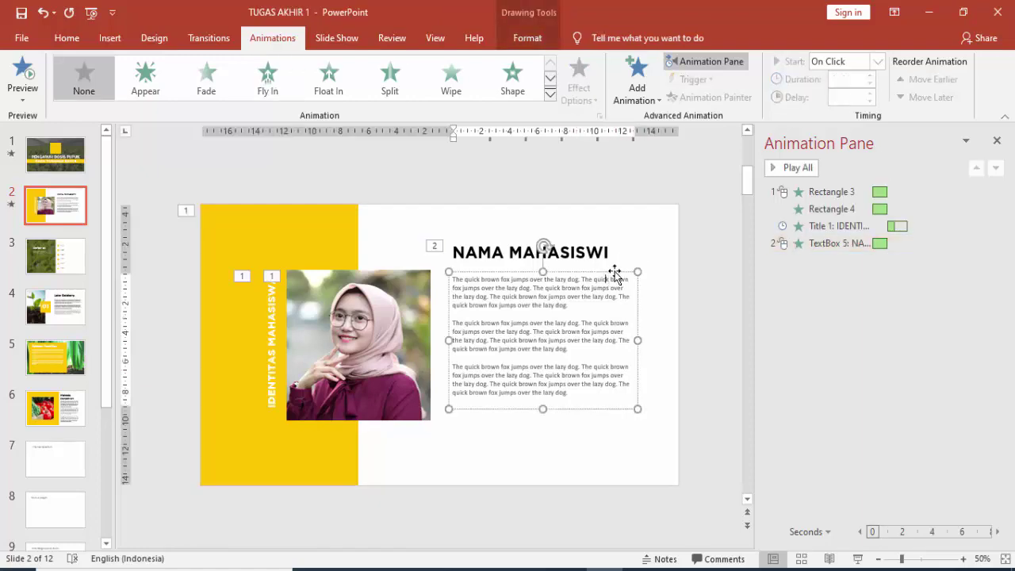
click(637, 79)
click(708, 471)
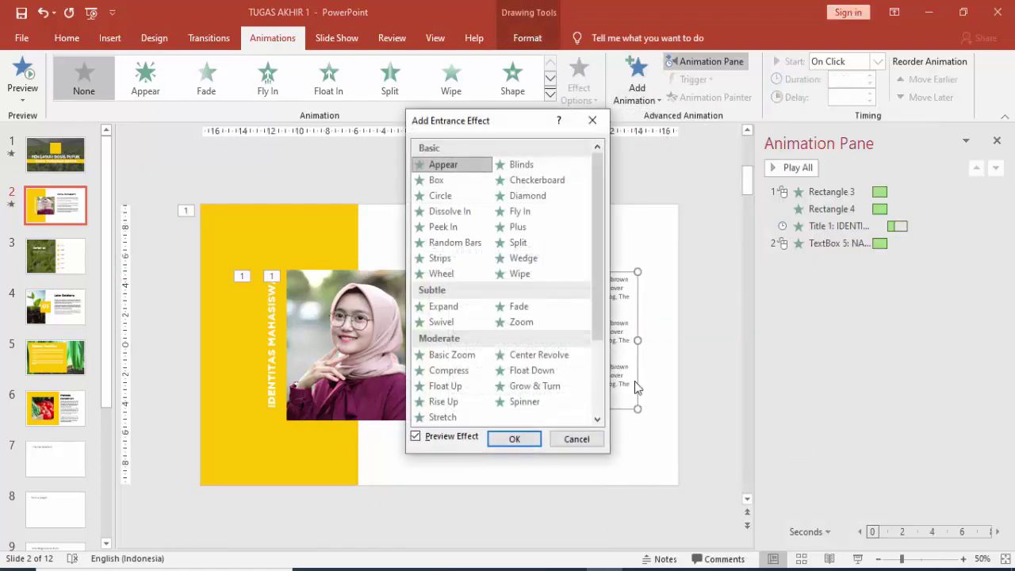
drag(520, 125, 273, 159)
scroll(278, 333, down, 2)
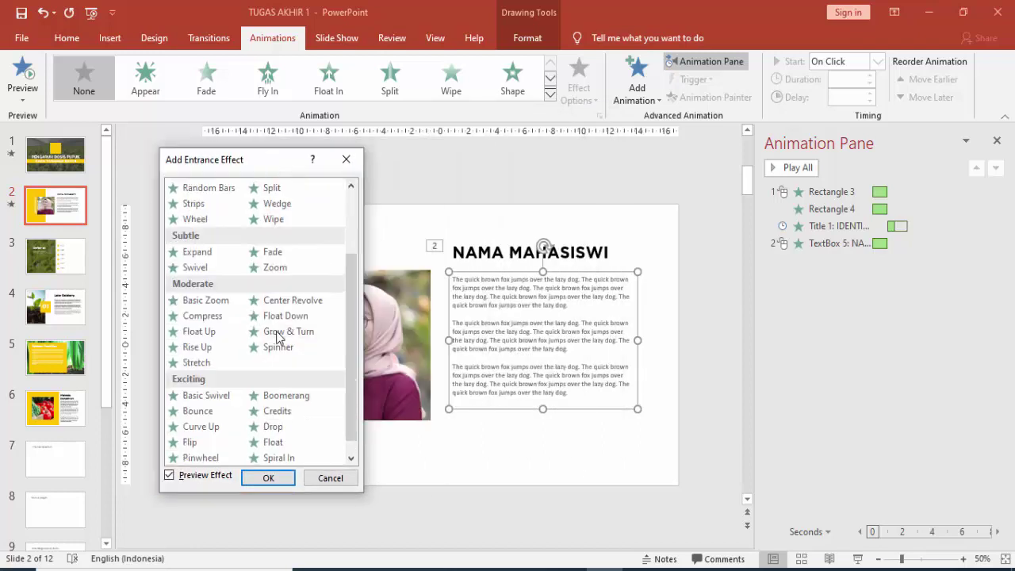
click(277, 444)
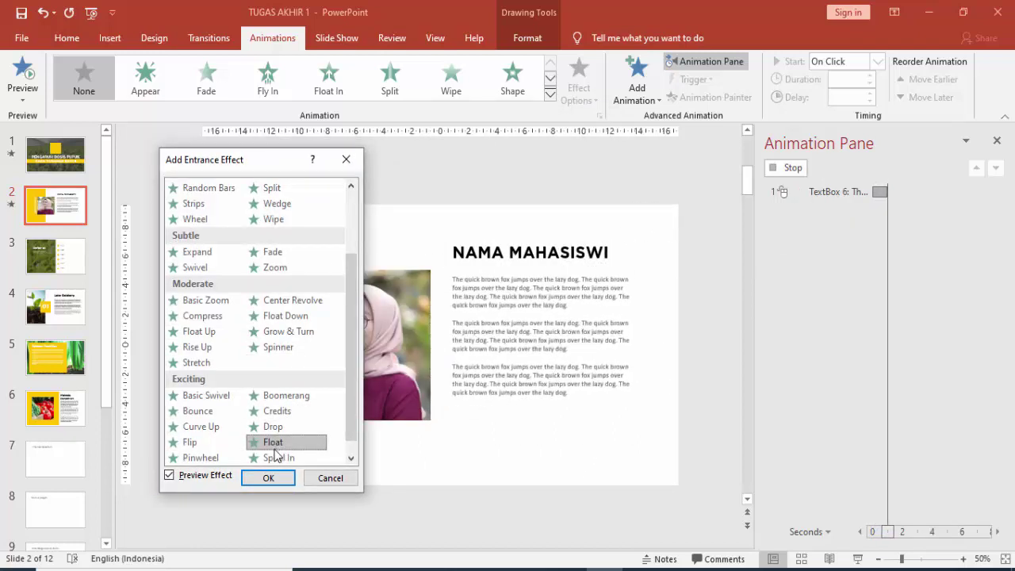
click(190, 442)
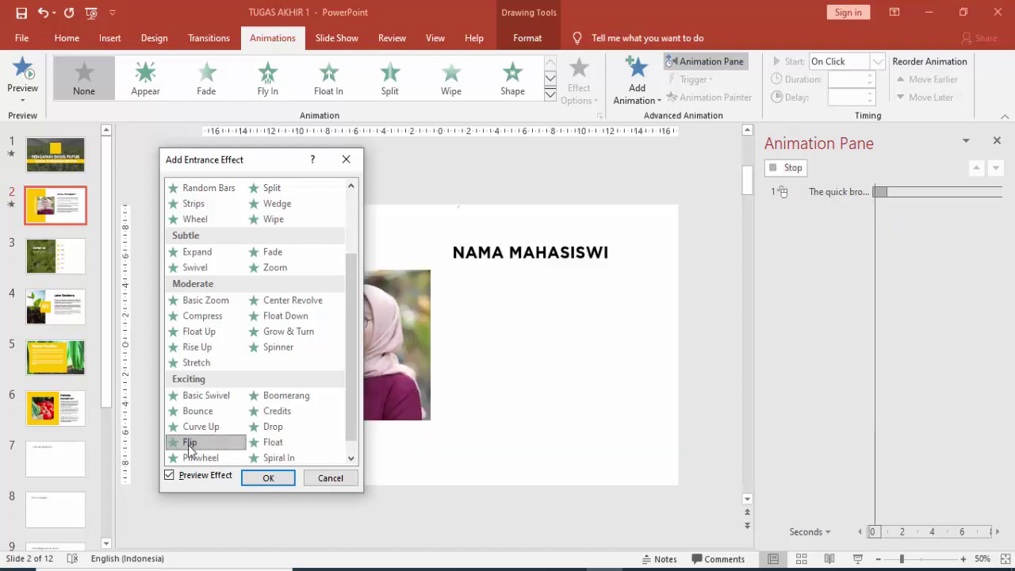
click(187, 457)
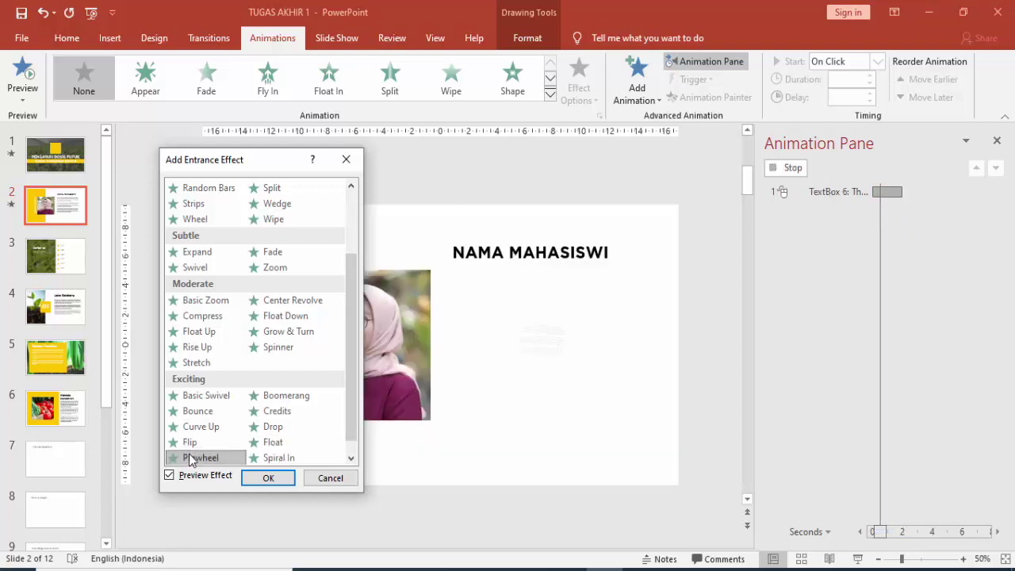
- Preview Basic Swivel, Boomerang, Credits and Drop, then apply Compress to the body text
click(197, 399)
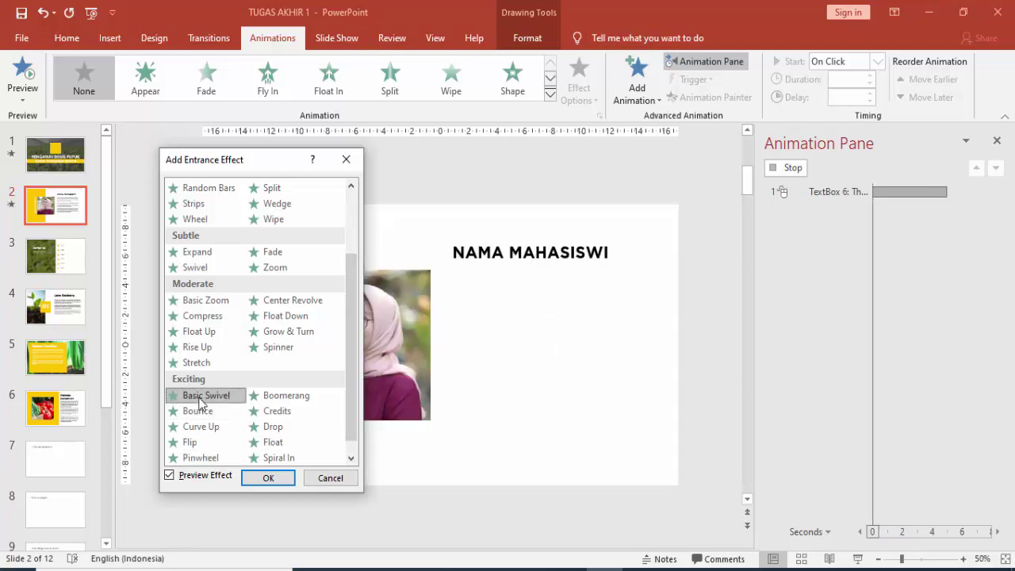
click(304, 394)
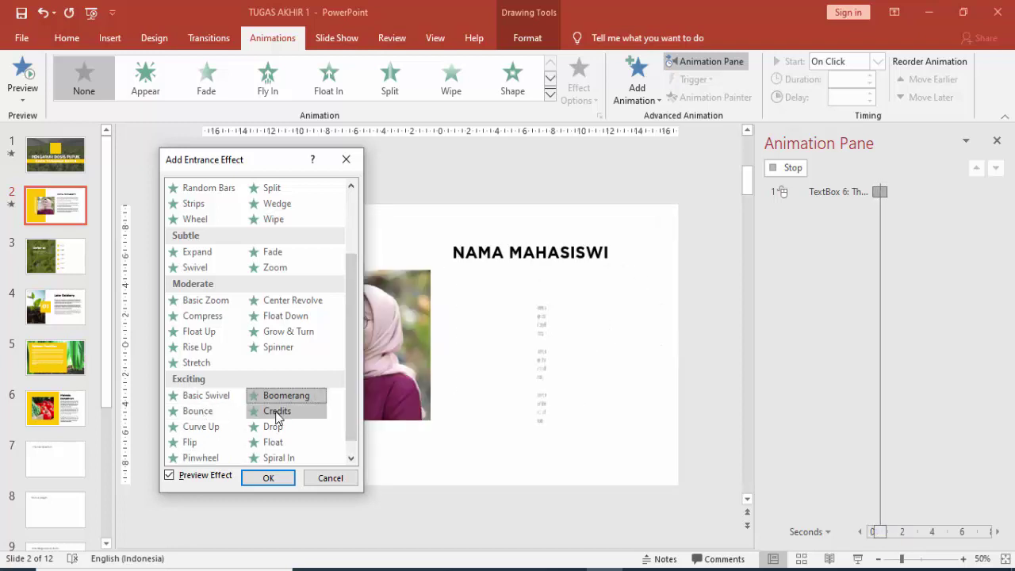
click(274, 412)
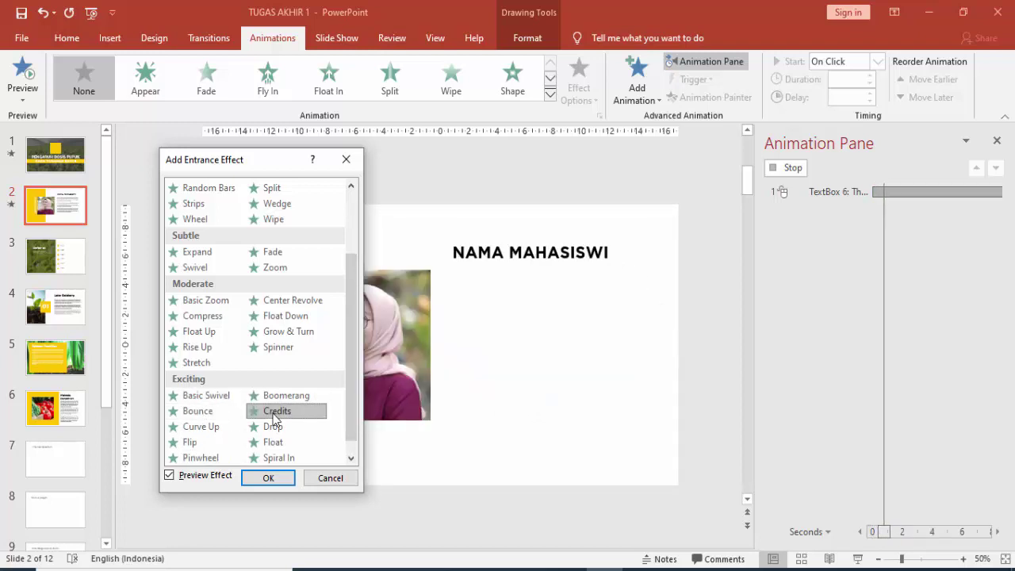
click(272, 428)
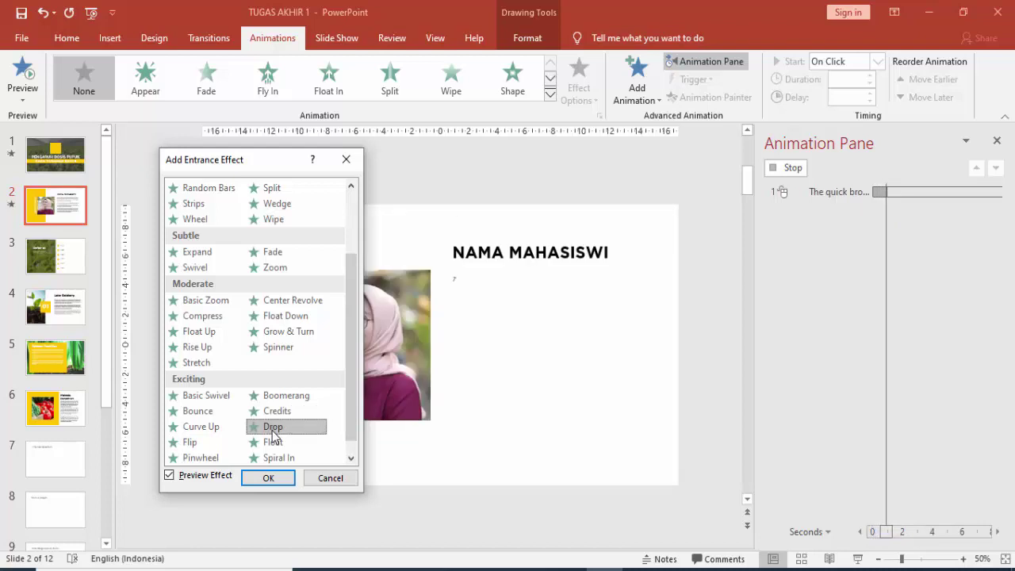
click(202, 317)
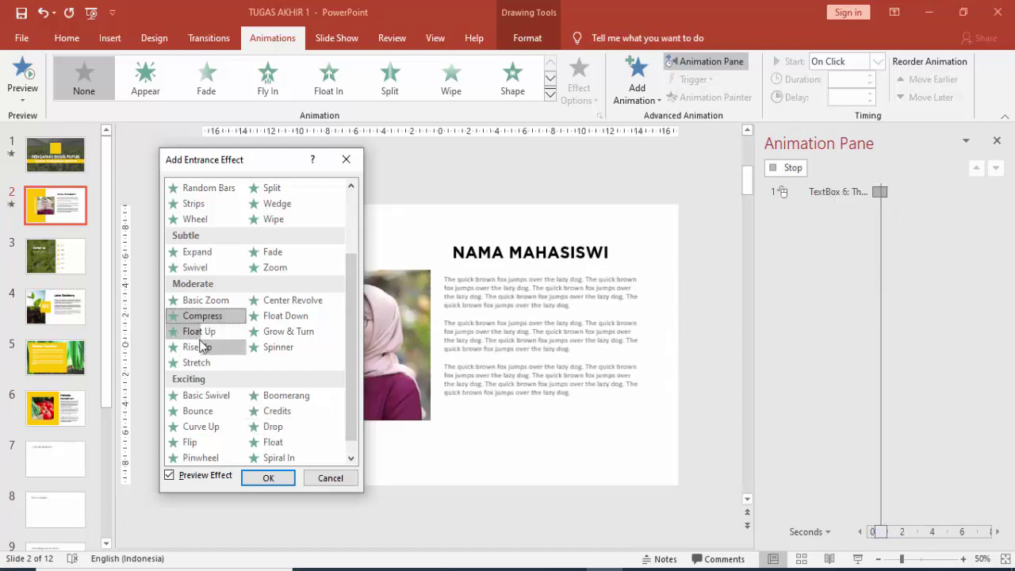
click(271, 478)
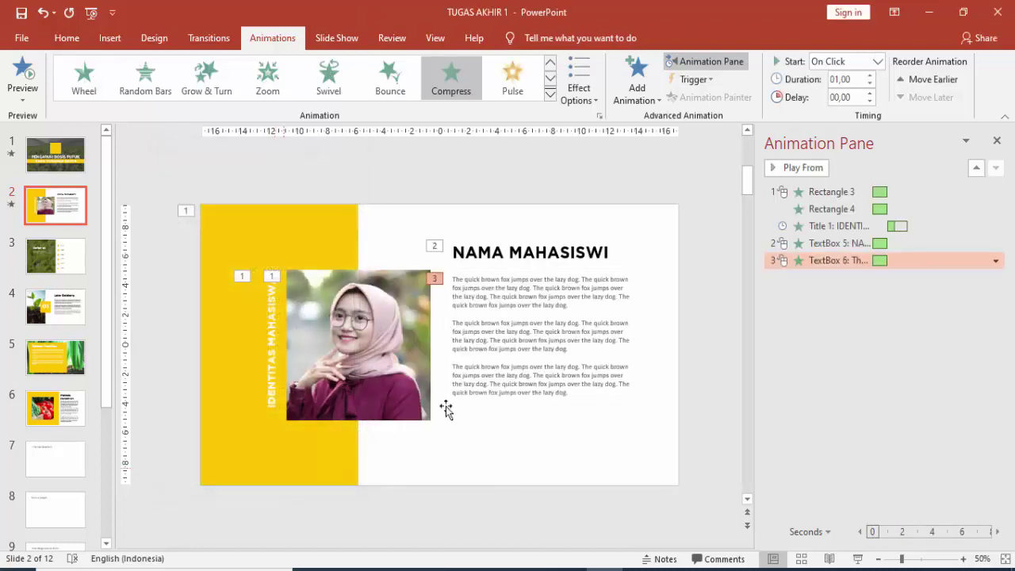
- Set the body text's Compress to start After Previous and animate By word
click(877, 63)
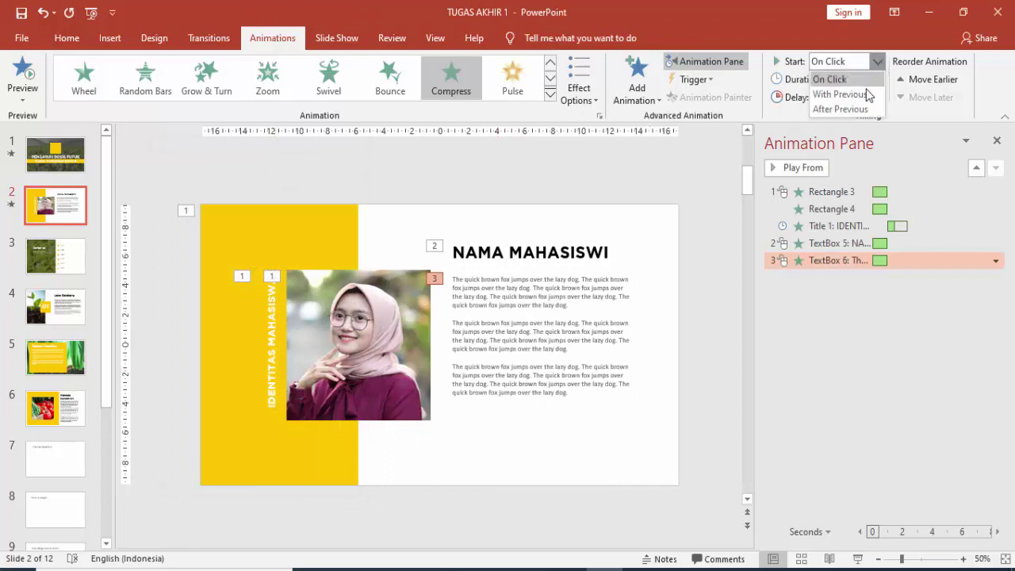
click(862, 109)
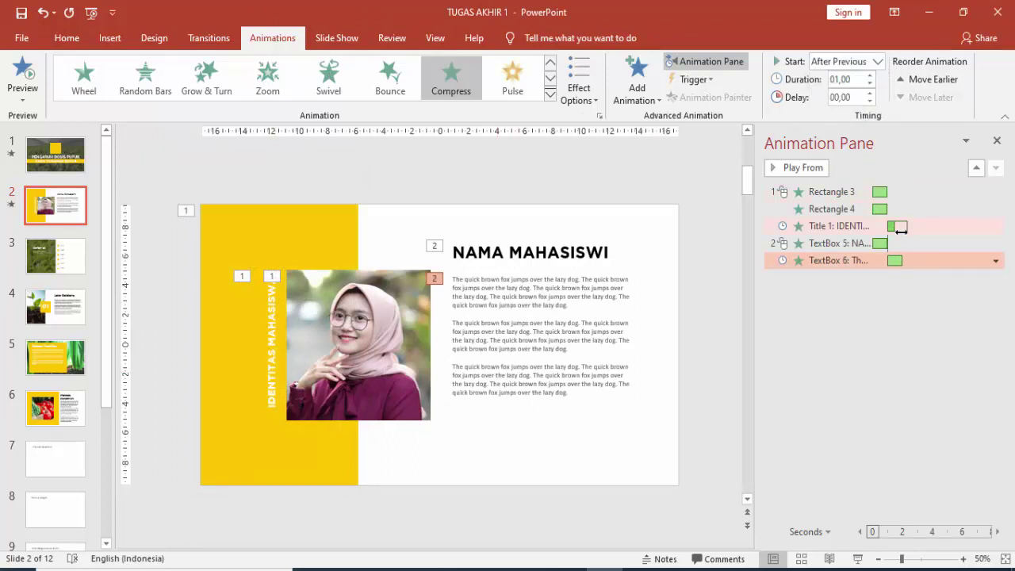
double_click(896, 260)
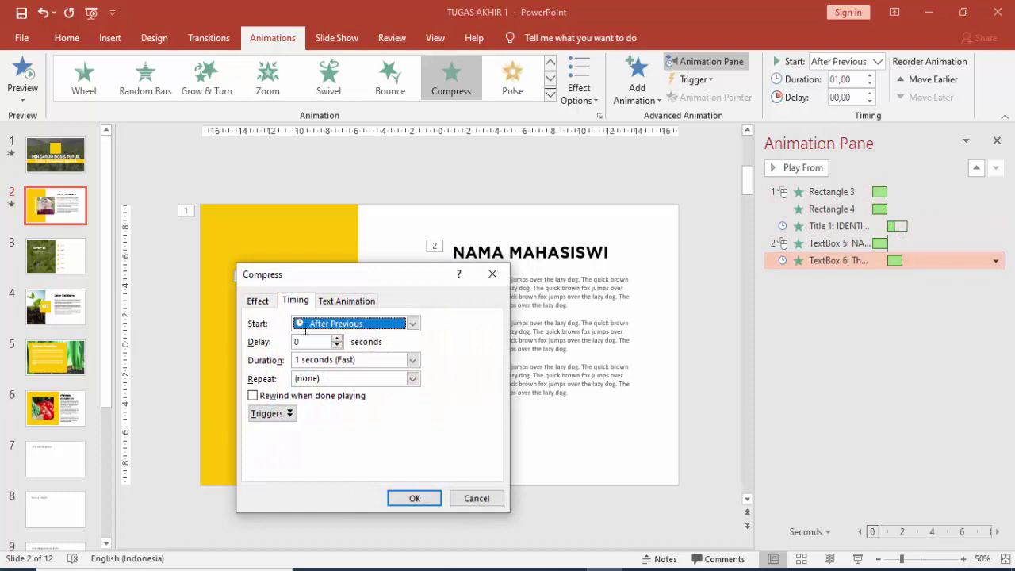
click(257, 301)
click(386, 374)
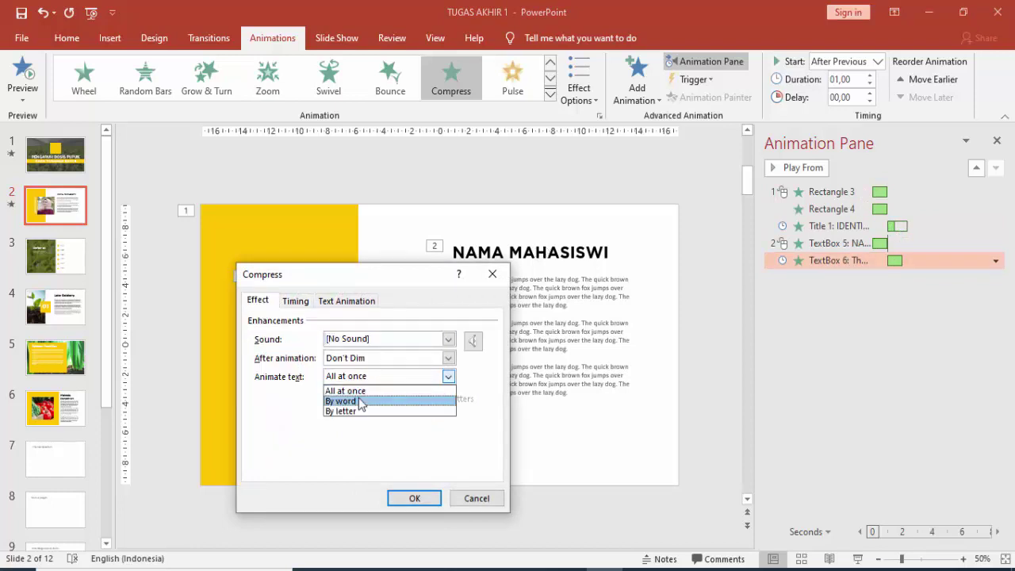
click(361, 402)
click(407, 497)
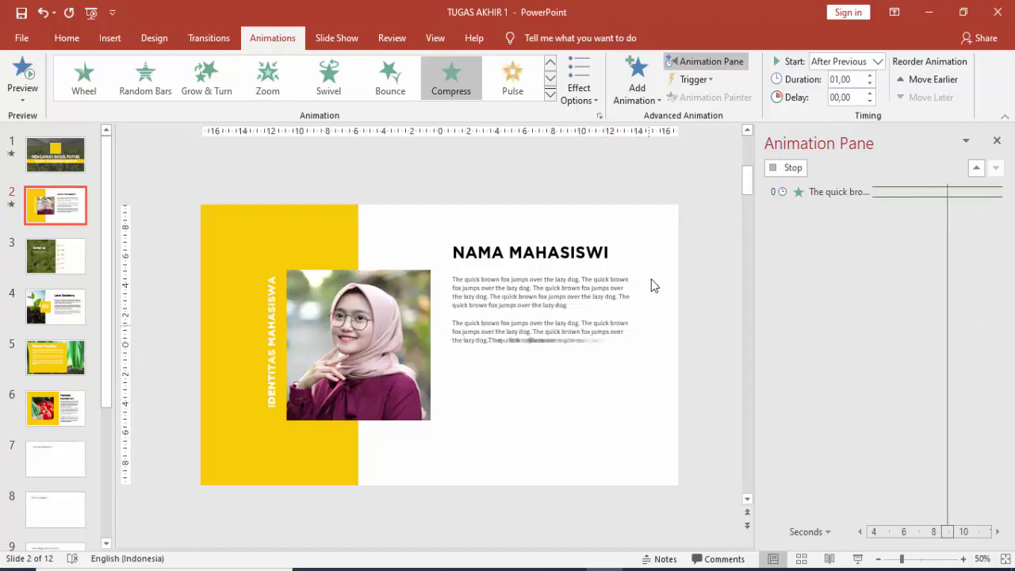
- Shorten the Compress duration to 0.25 seconds, replay the slide, and go to slide 3
click(791, 169)
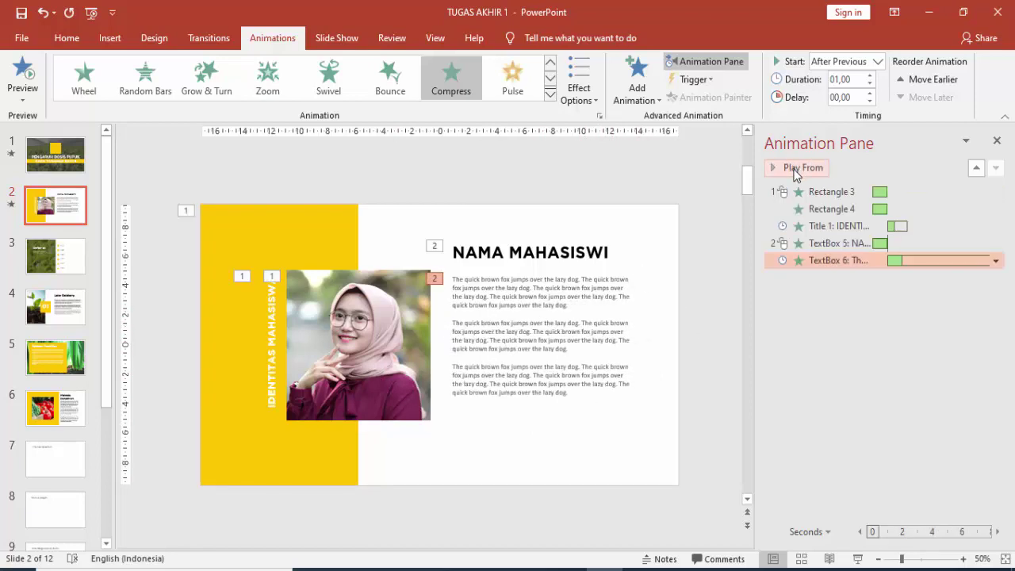
click(869, 86)
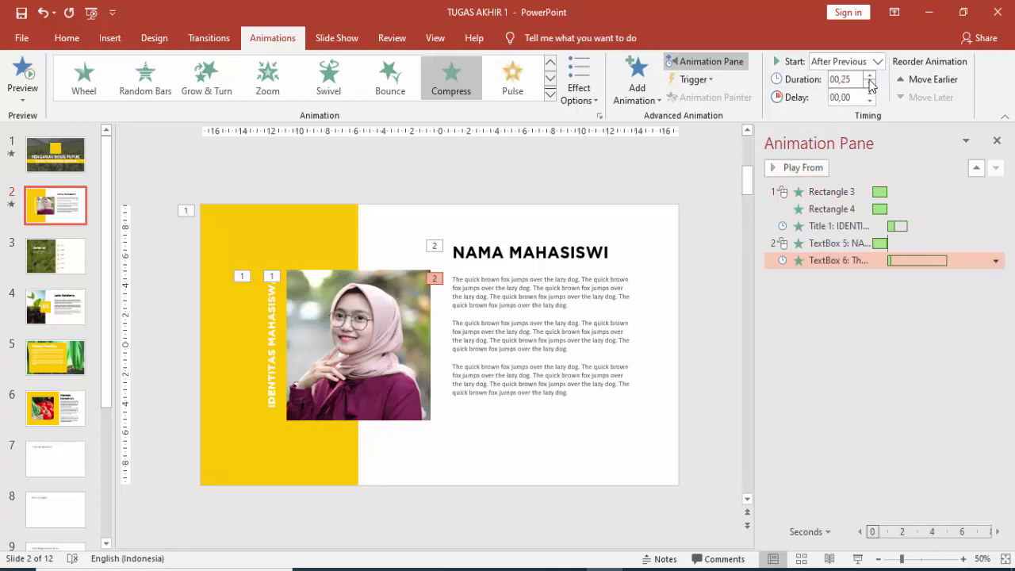
click(814, 168)
click(73, 256)
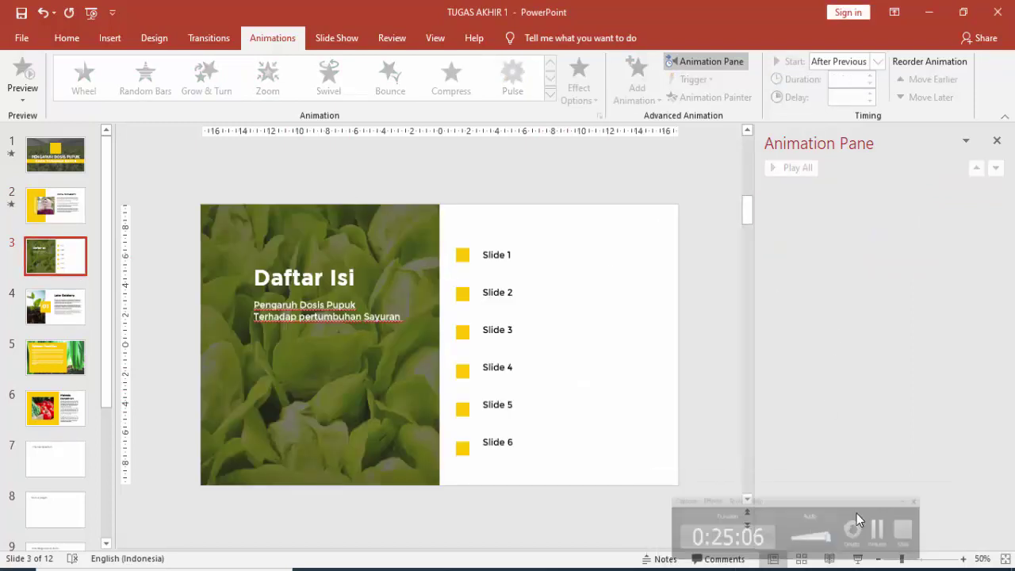
- Keep the Daftar Isi title's fade starting On Click and preview it
click(351, 273)
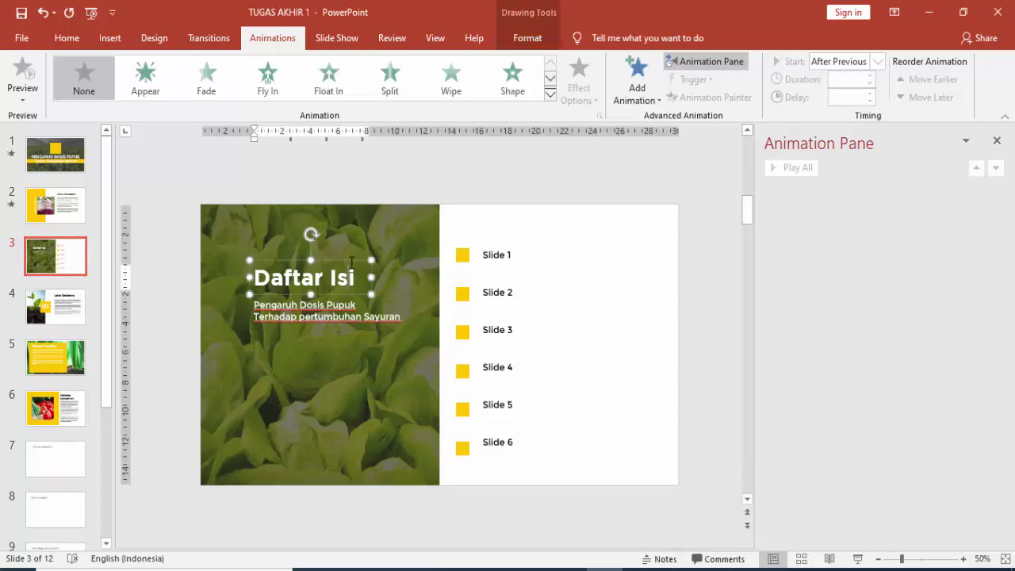
click(626, 96)
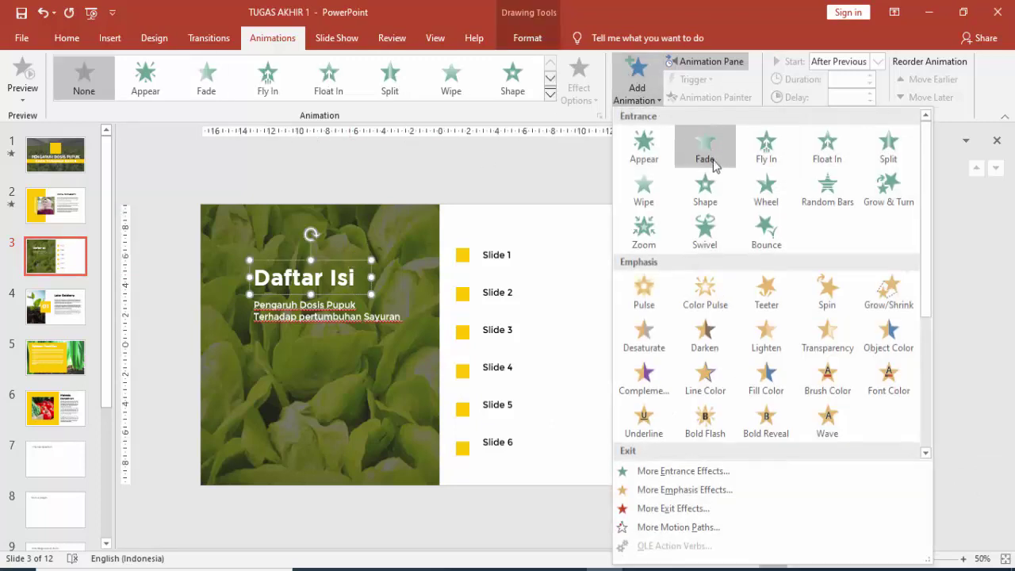
key(Escape)
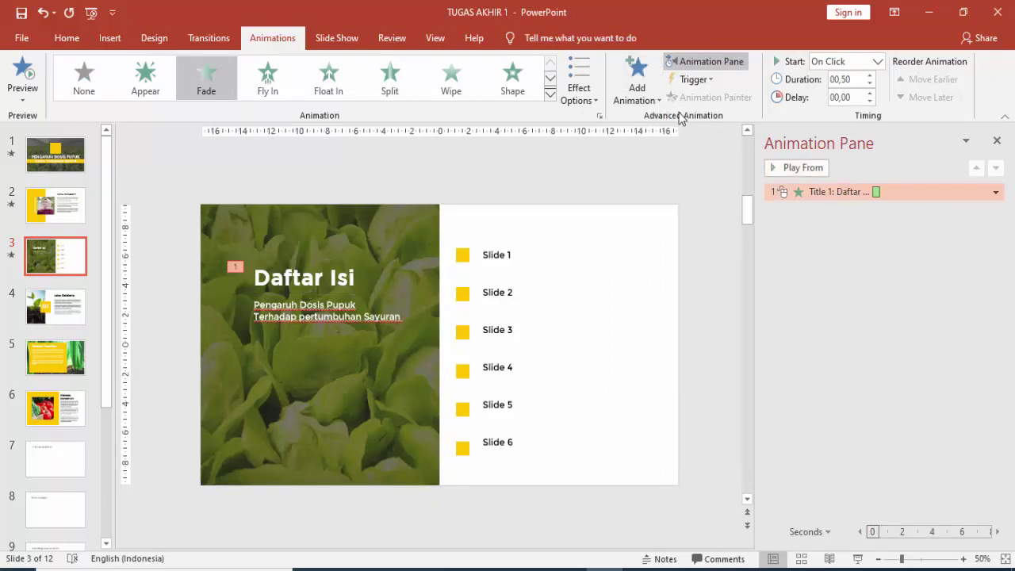
click(878, 63)
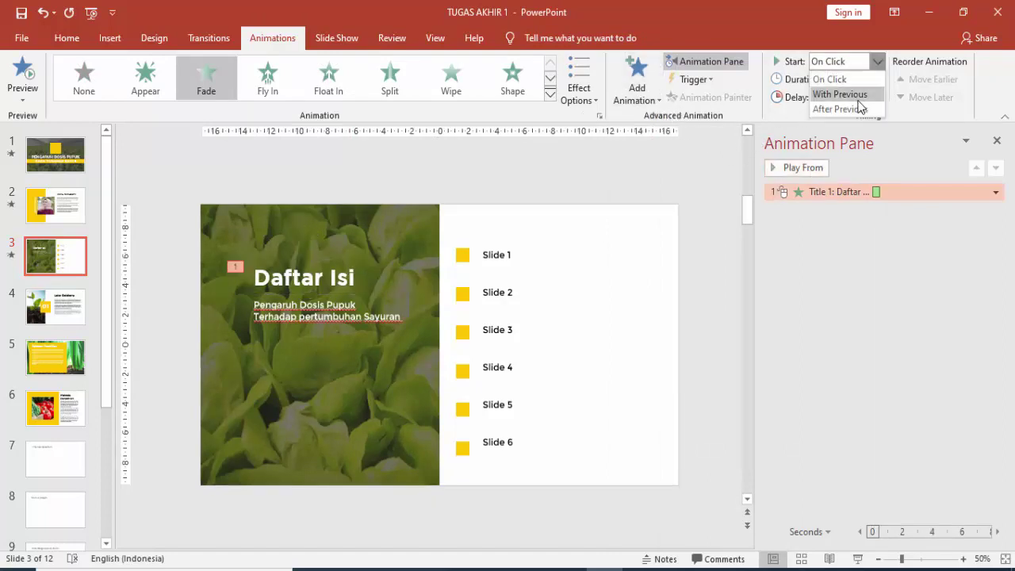
click(899, 110)
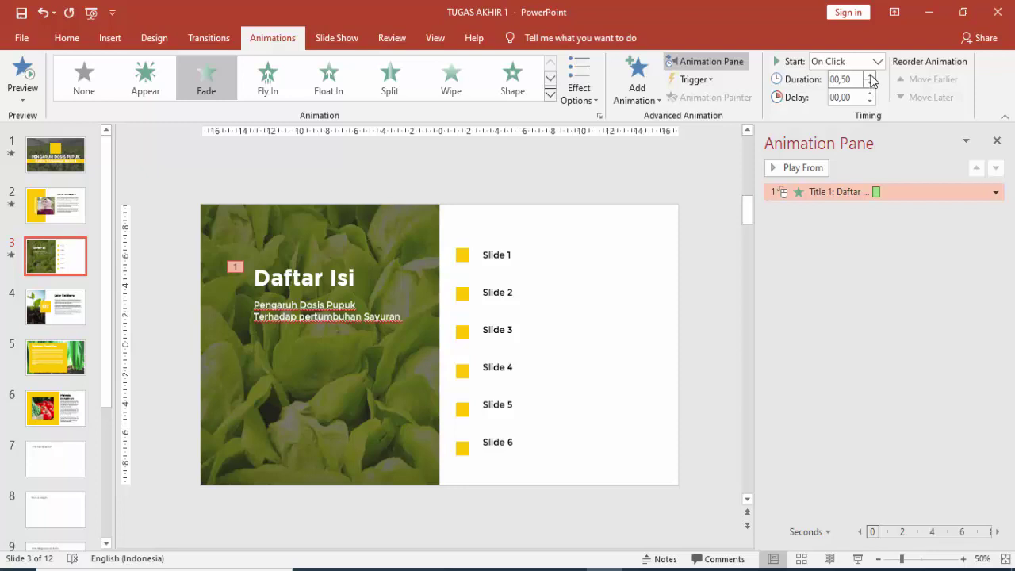
click(786, 168)
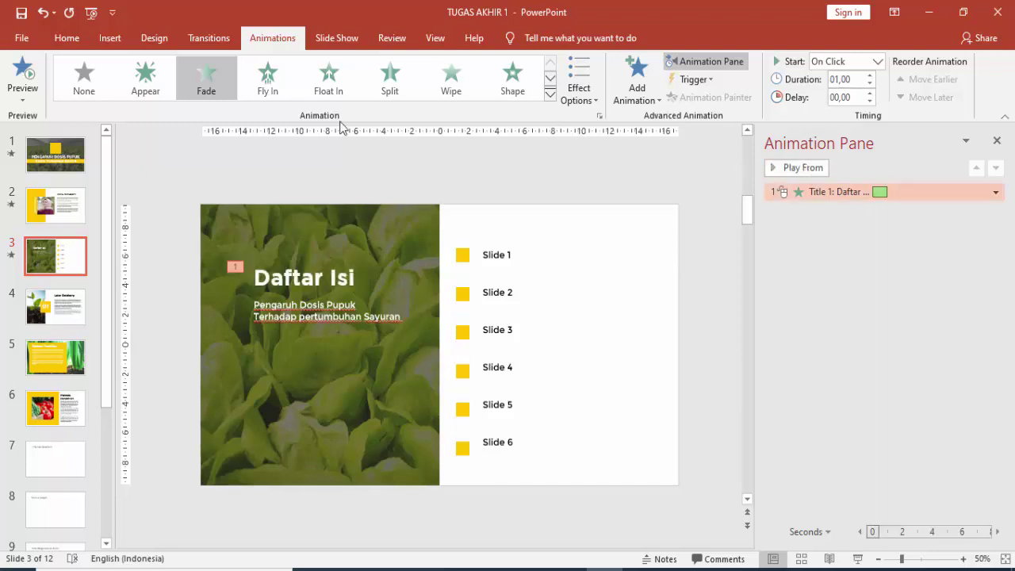
- Delete the title's existing Fade animation from the Animation Pane
click(636, 87)
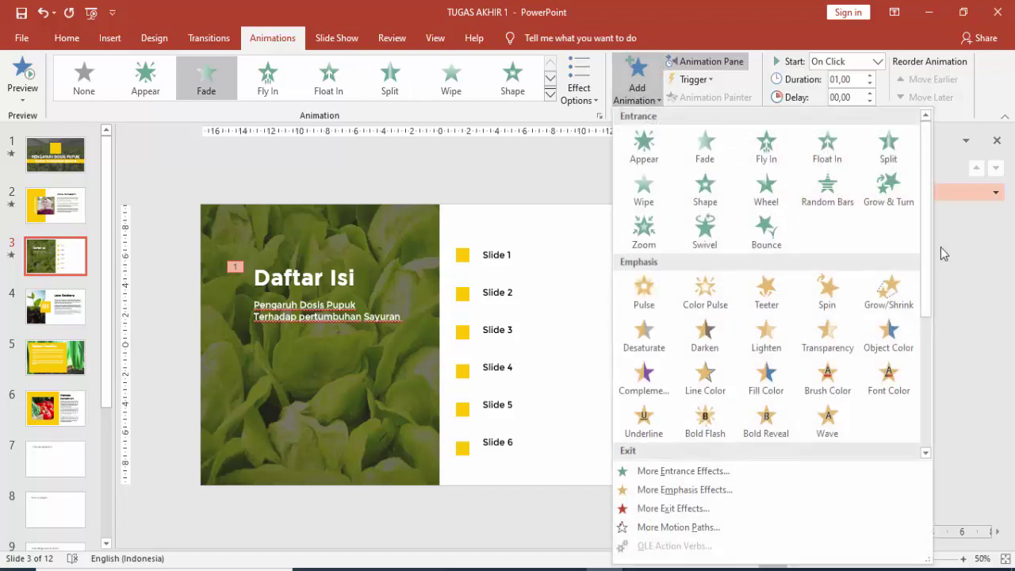
click(906, 195)
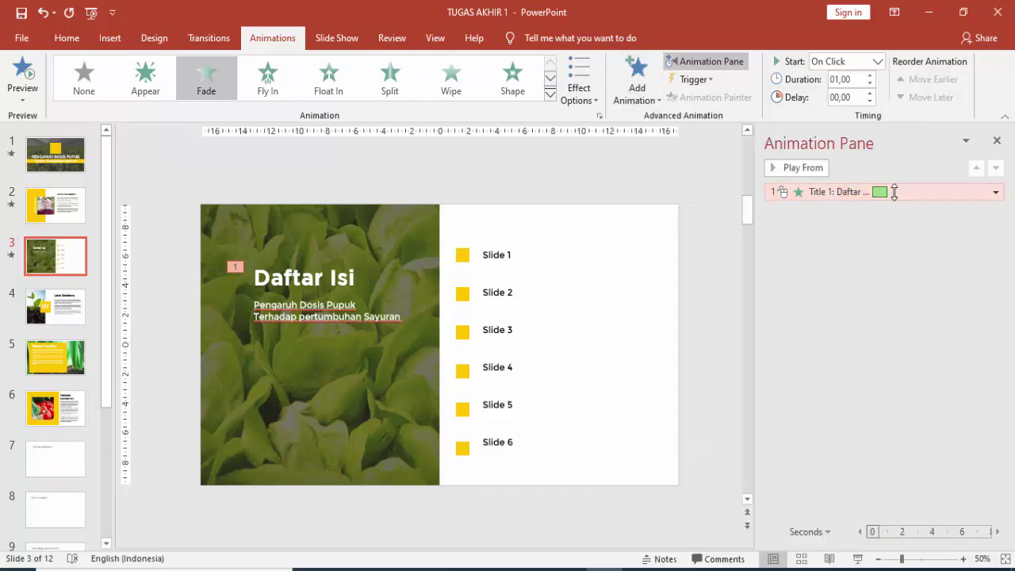
right_click(895, 192)
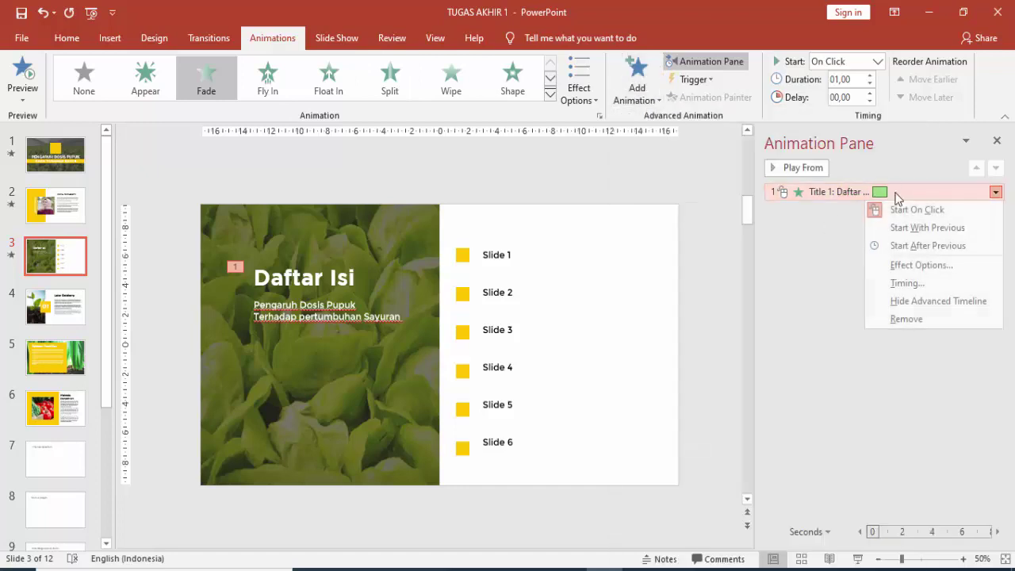
click(904, 318)
- Give the Daftar Isi title a Wipe entrance from the left and preview it
click(356, 279)
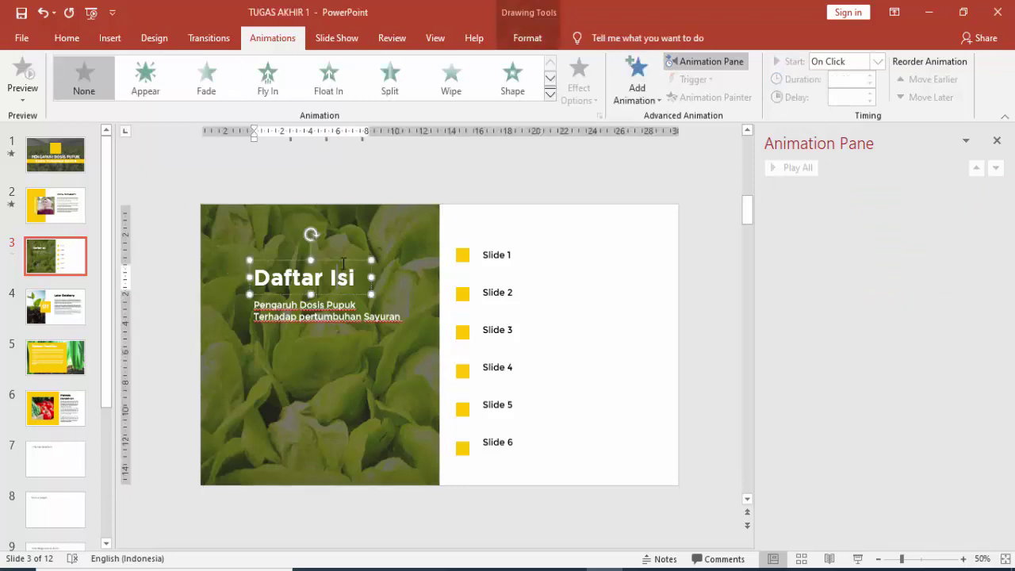
click(630, 79)
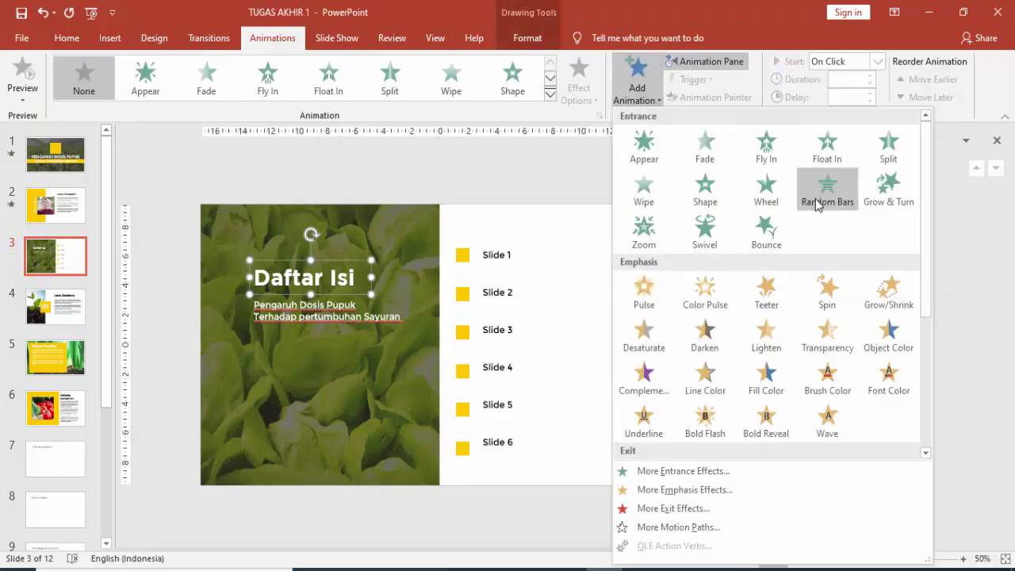
click(646, 198)
click(592, 72)
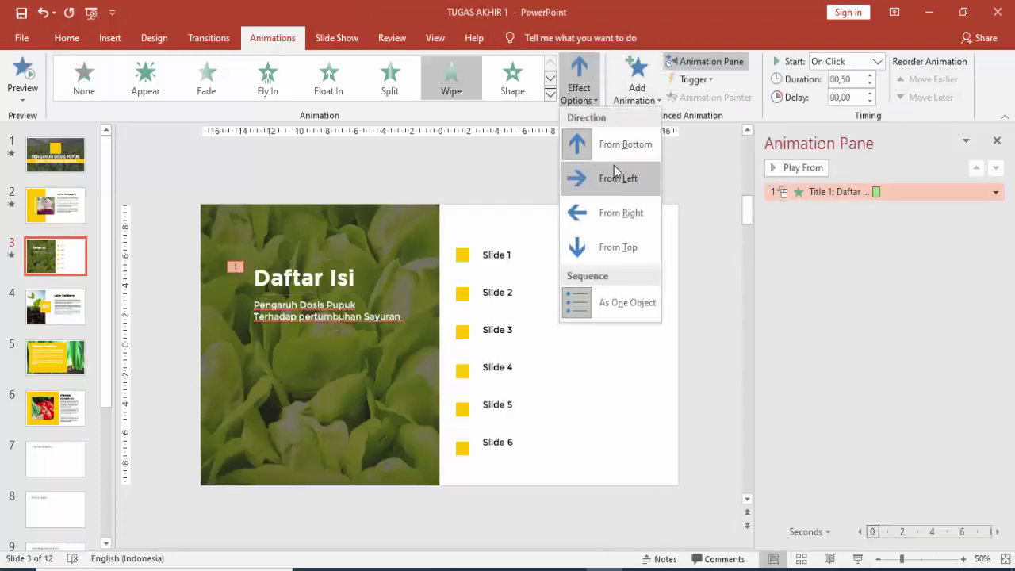
click(611, 177)
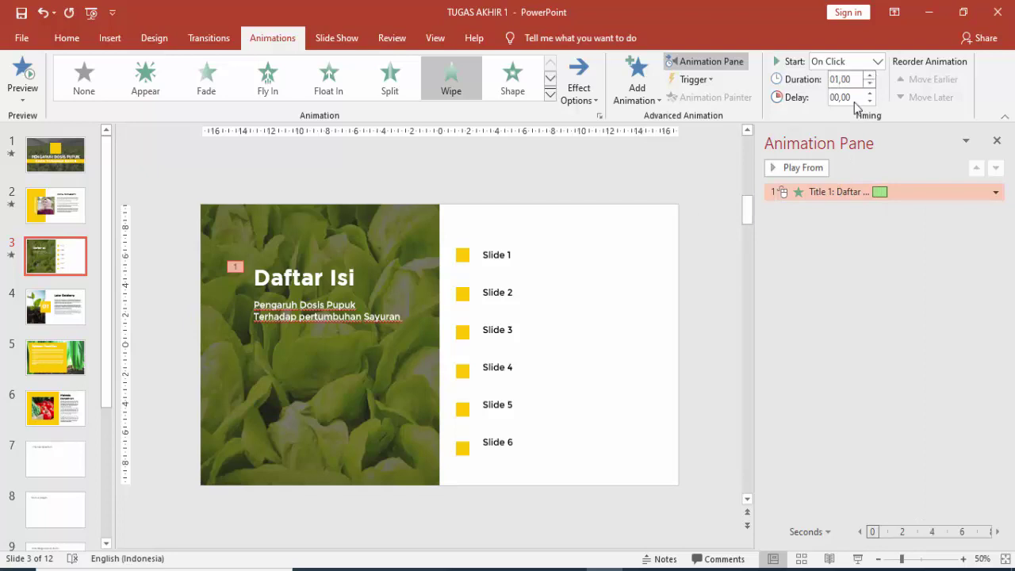
click(816, 168)
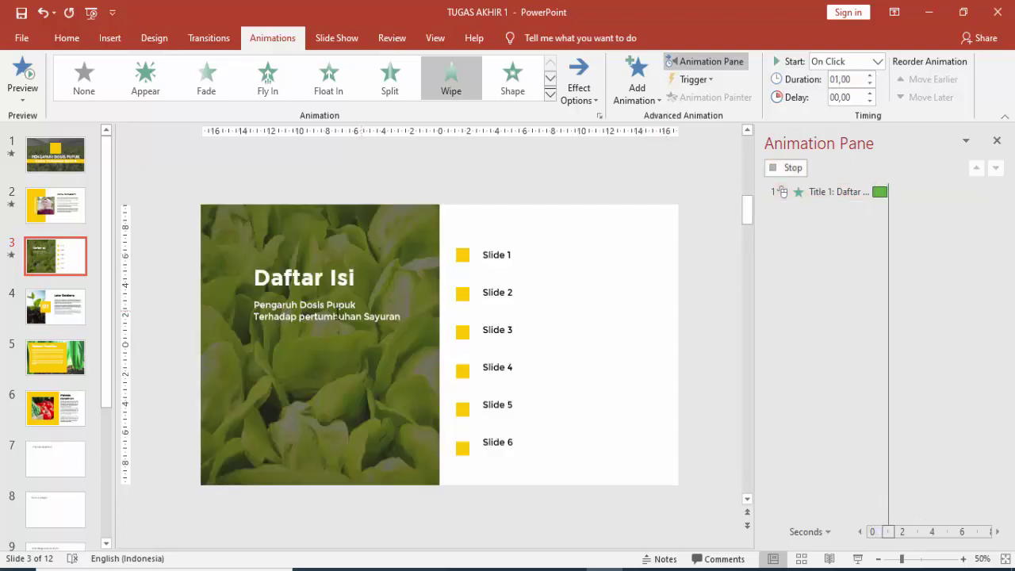
click(345, 303)
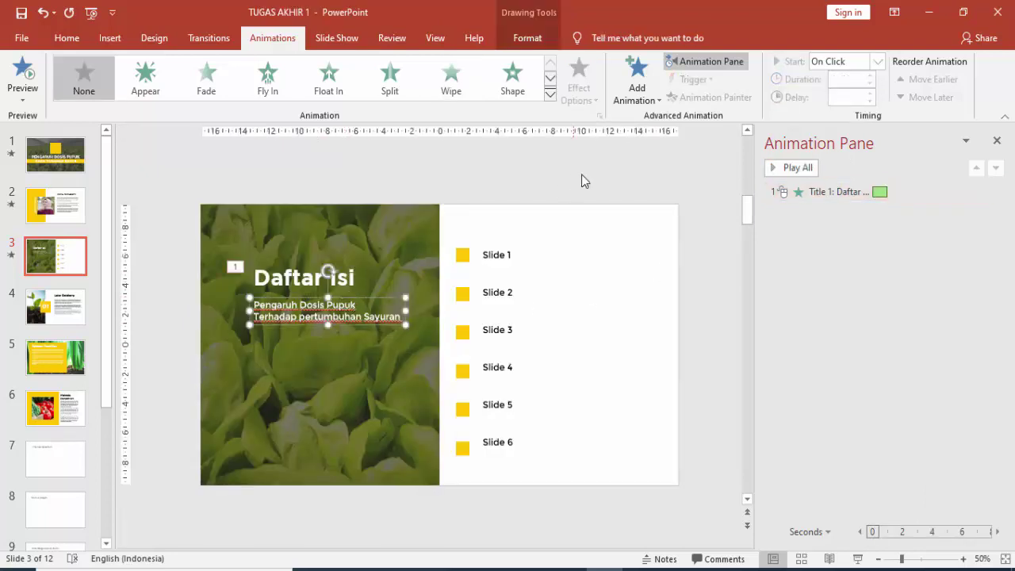
- Add a From Left Wipe to the Daftar Isi subtitle, starting After Previous
click(638, 79)
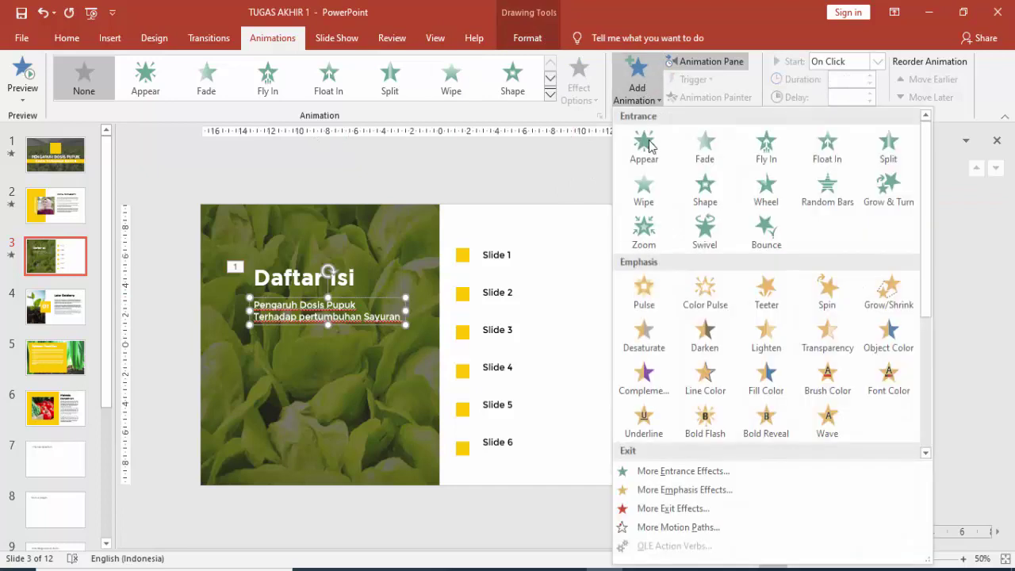
click(644, 190)
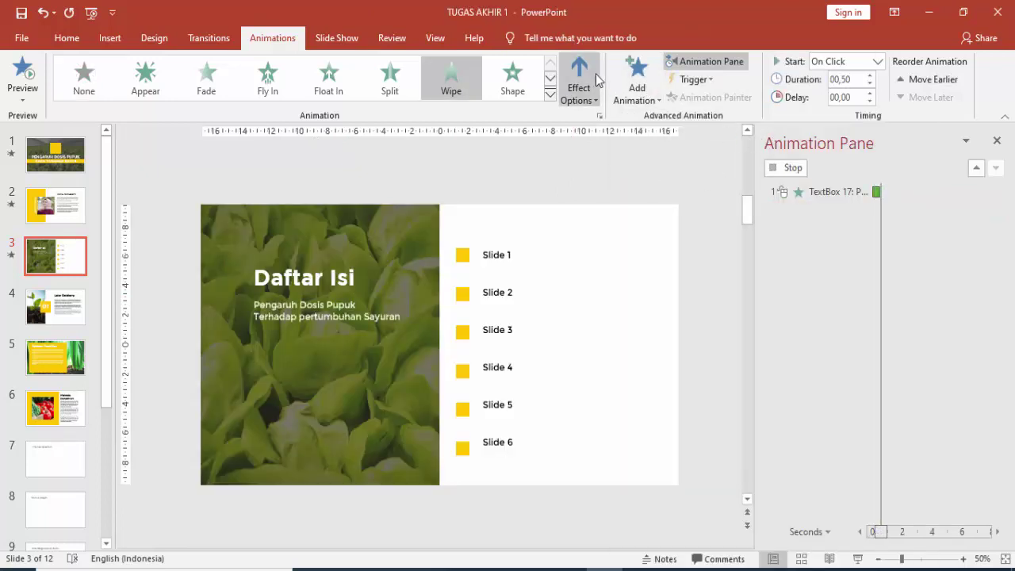
click(579, 86)
click(606, 173)
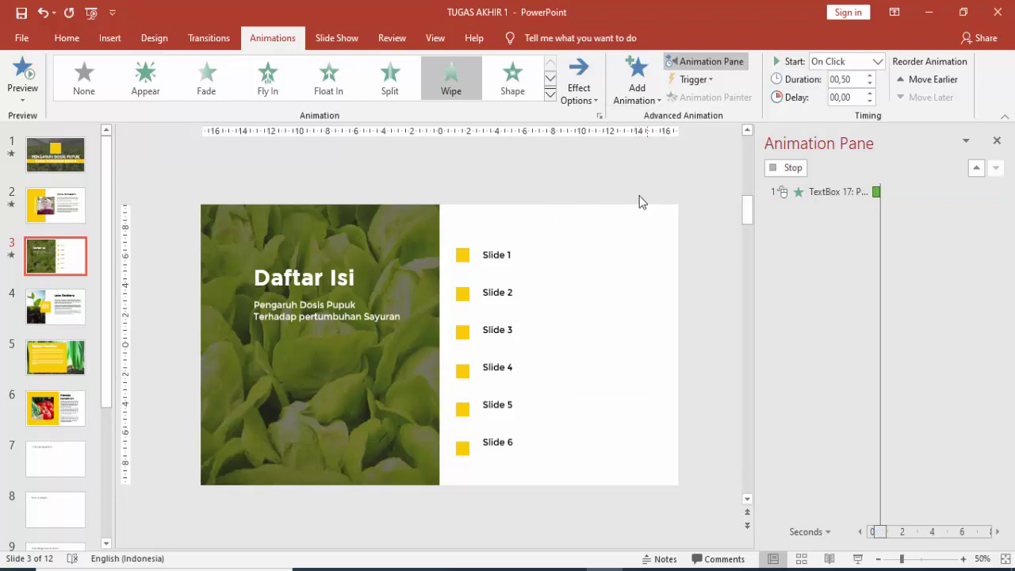
click(468, 263)
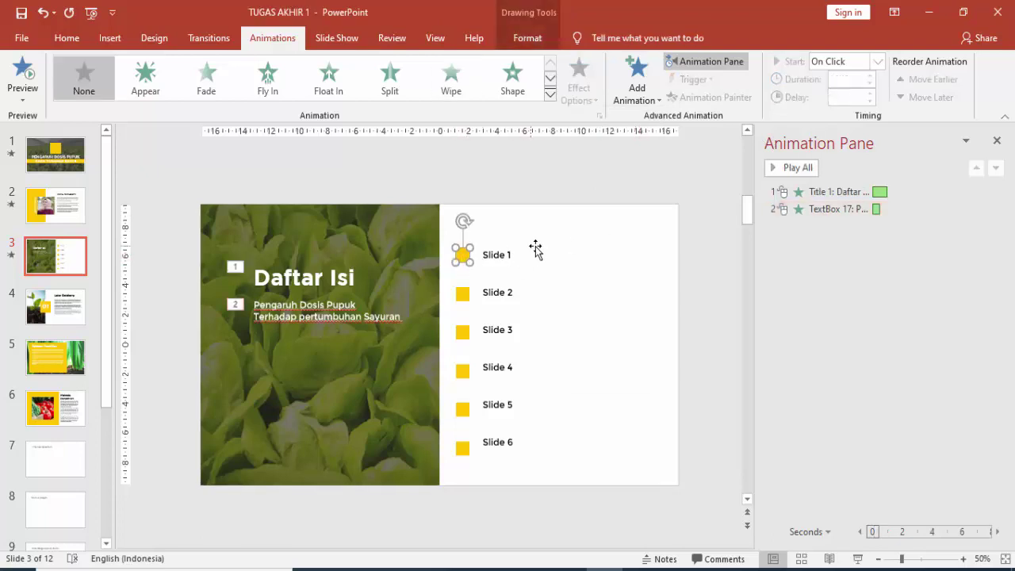
click(401, 301)
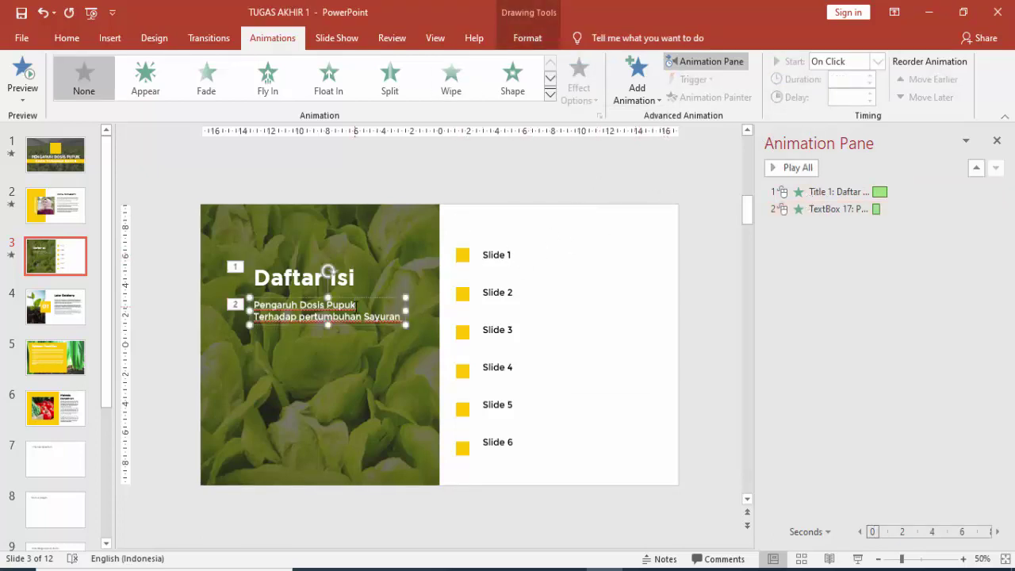
click(829, 209)
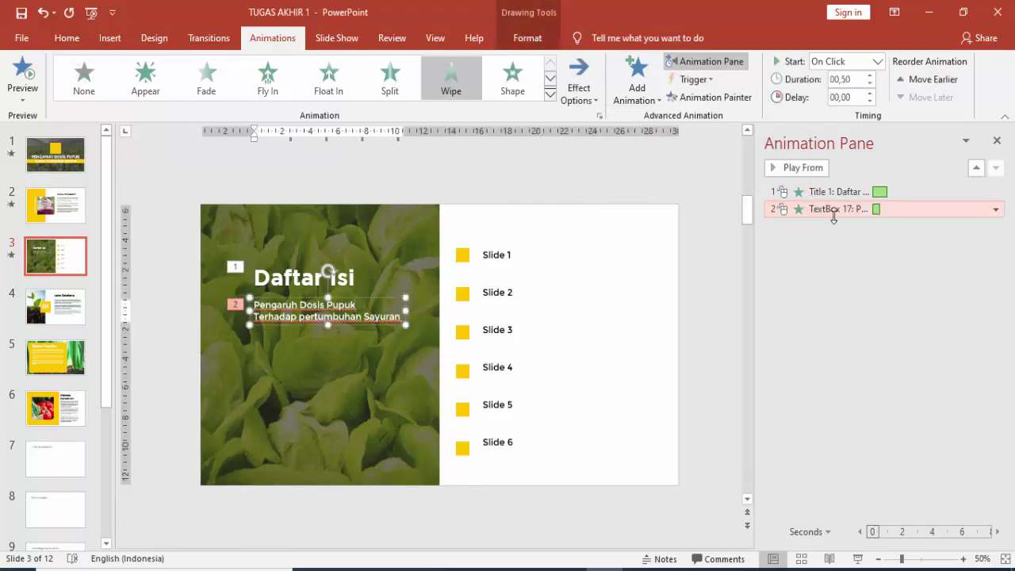
click(355, 298)
click(876, 62)
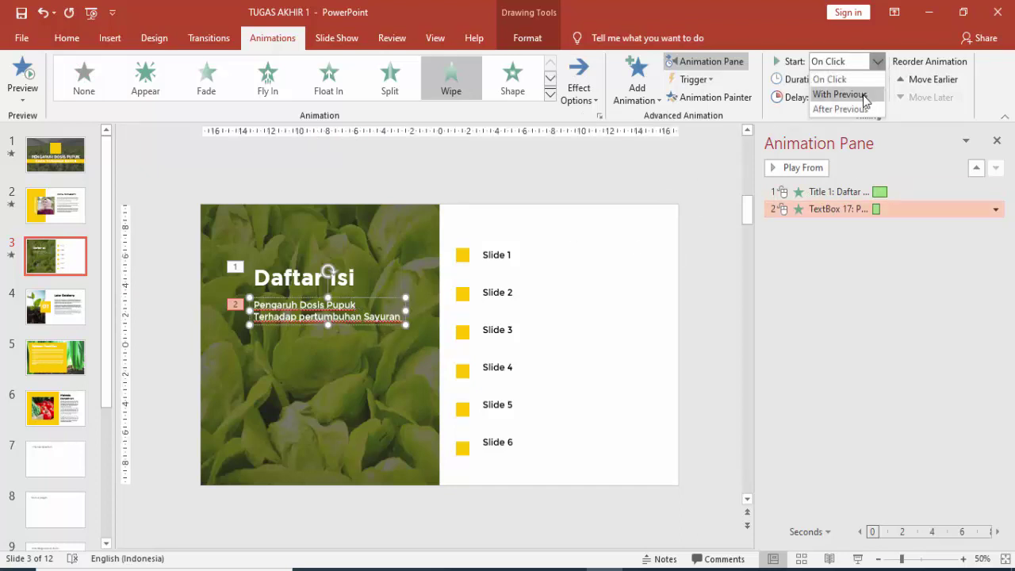
click(841, 107)
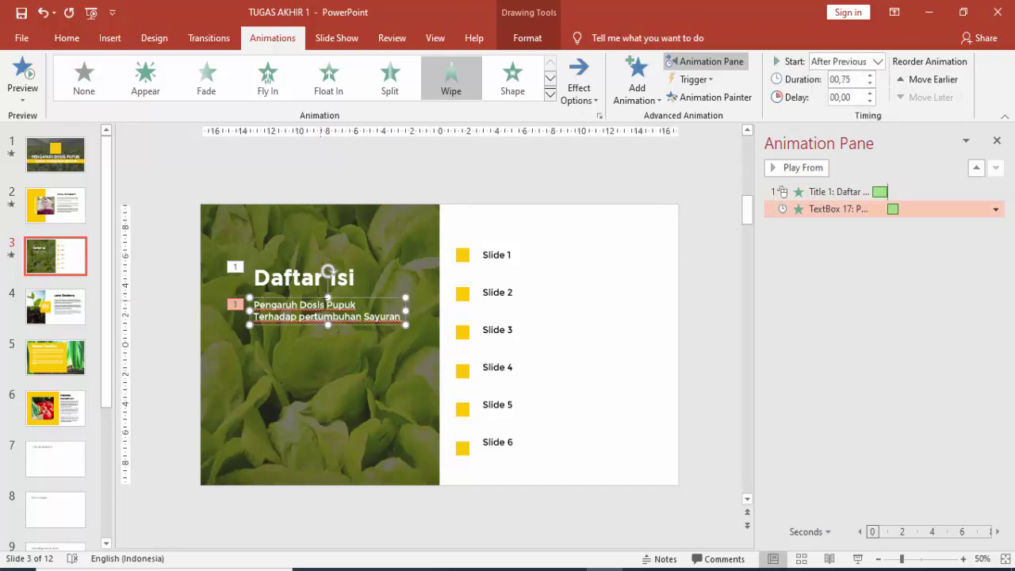
click(564, 285)
- Select only the yellow square beside Slide 1
click(463, 253)
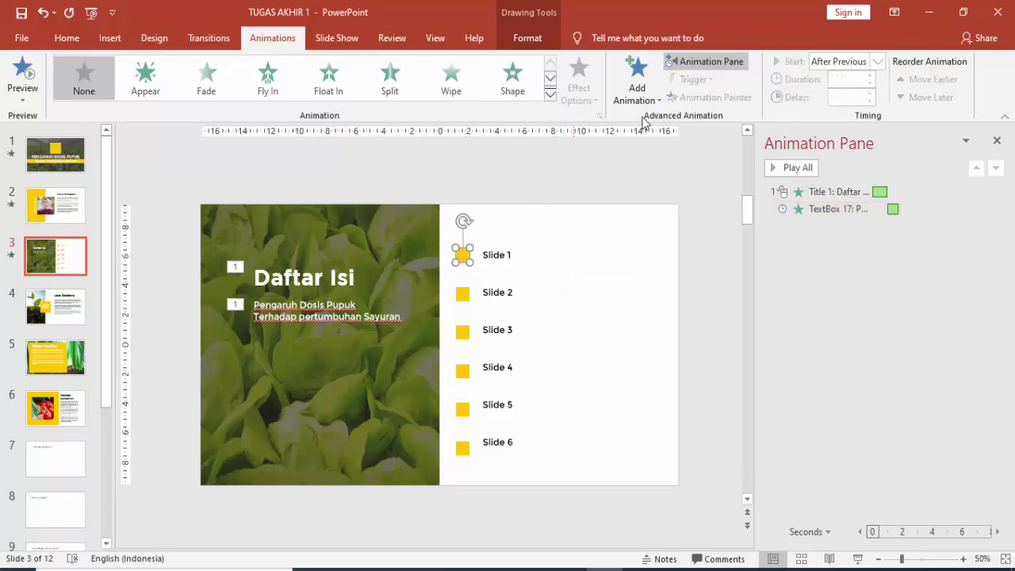
click(638, 89)
scroll(717, 409, down, 3)
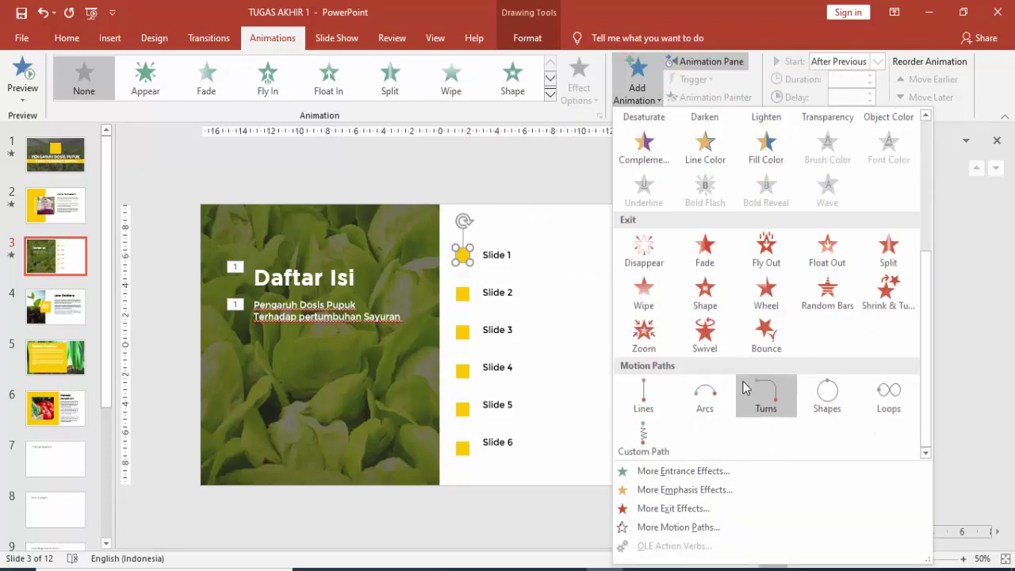
click(558, 276)
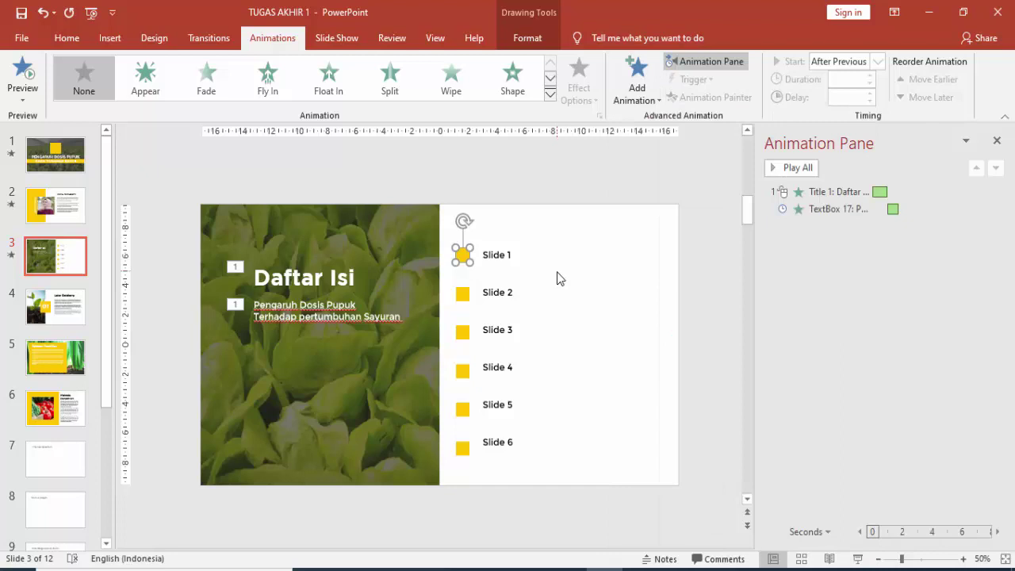
shift+click(501, 253)
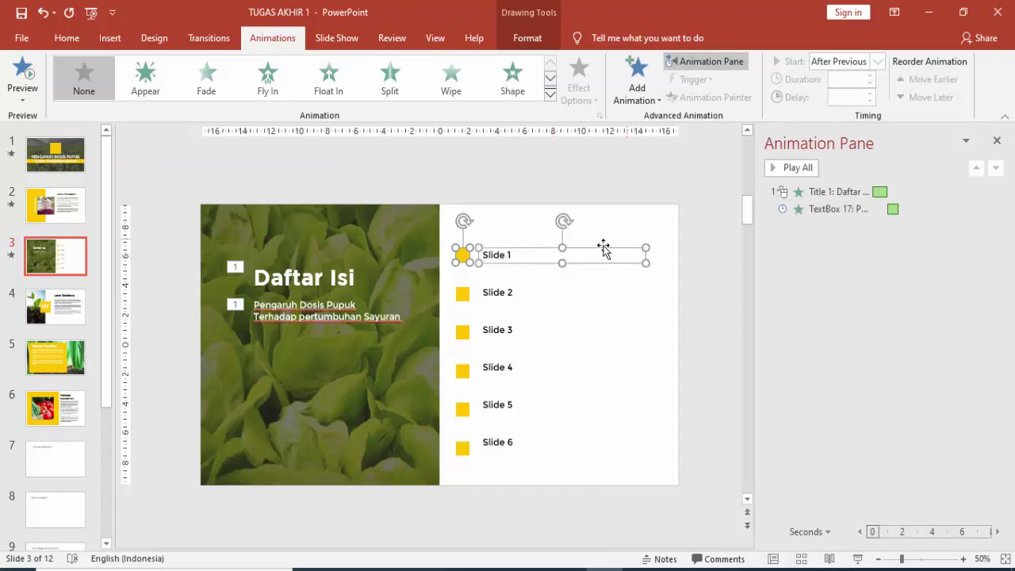
click(512, 241)
click(462, 253)
- Apply the Basic Zoom entrance effect to the Slide 1 yellow square
click(637, 79)
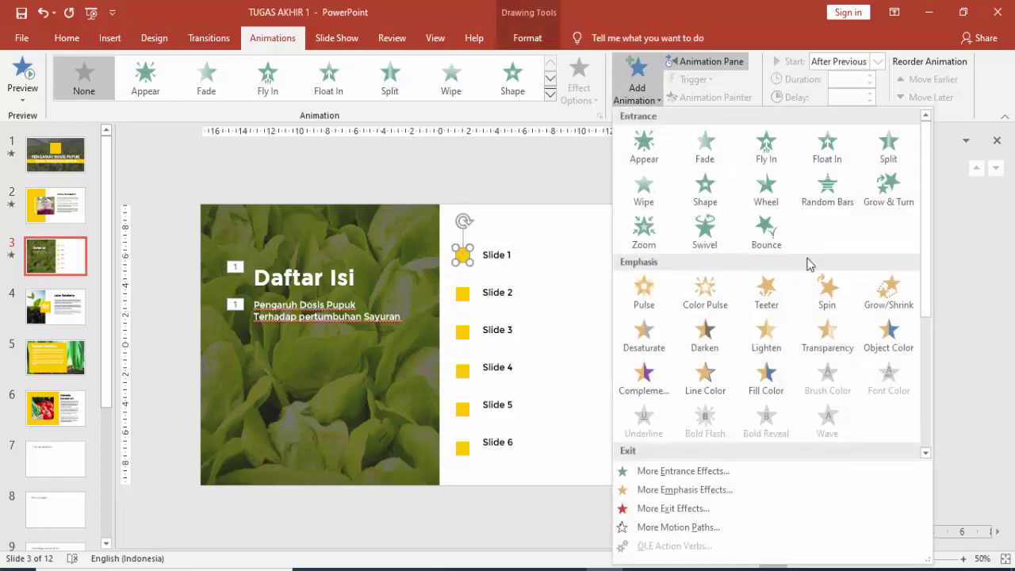
scroll(808, 264, down, 3)
click(675, 470)
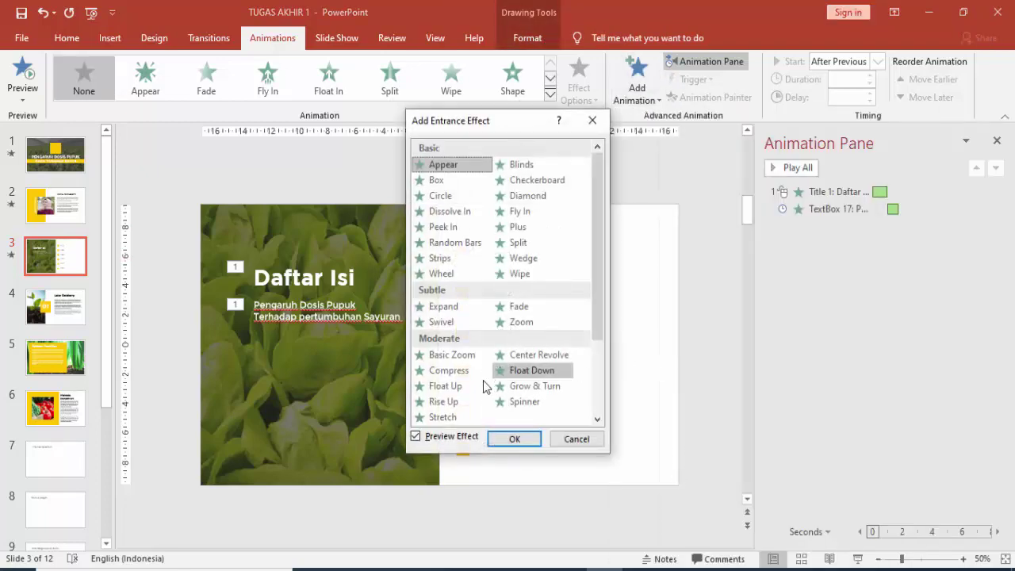
click(451, 354)
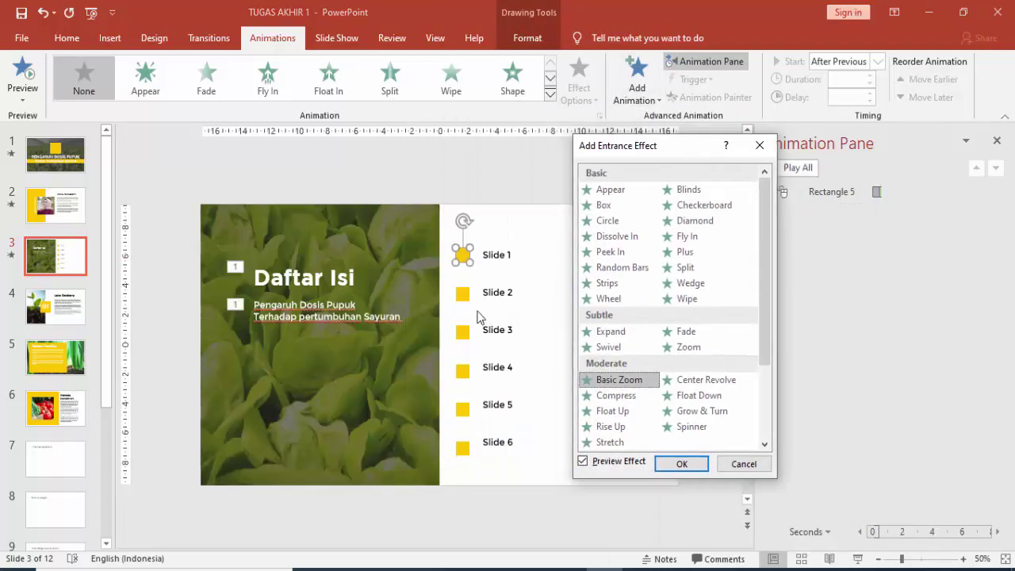
click(679, 466)
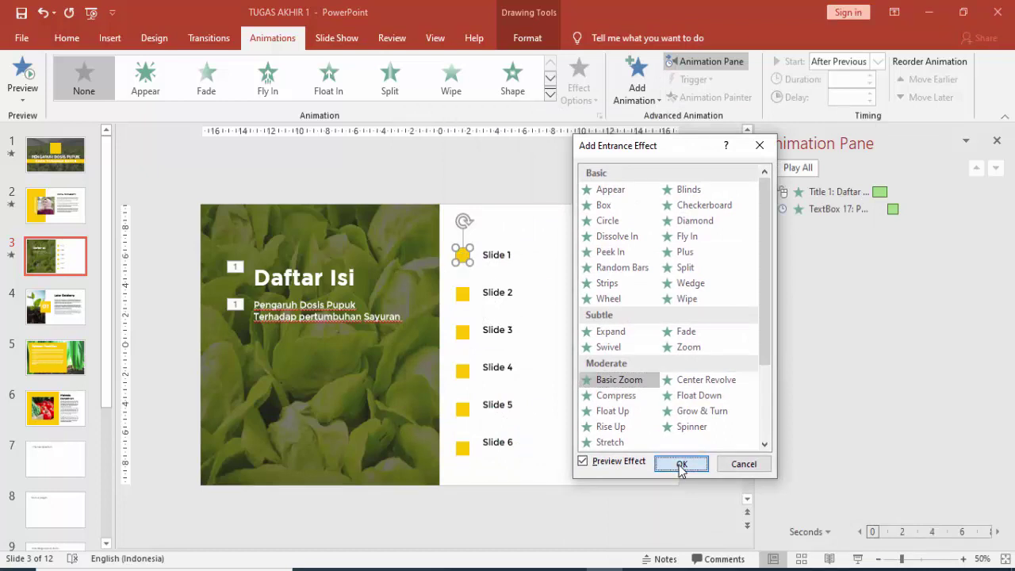
click(516, 256)
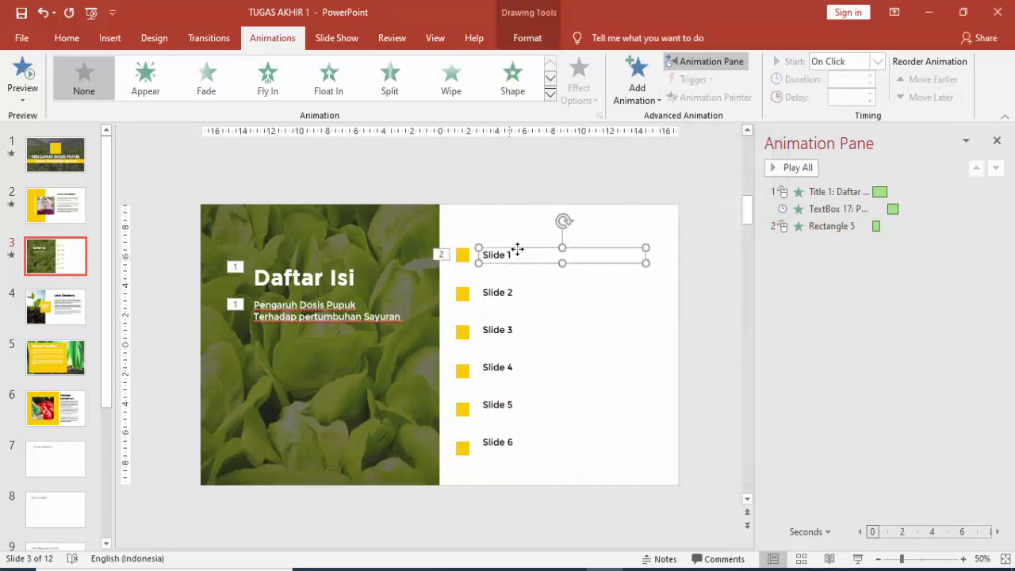
- Apply the Stretch entrance effect to the Slide 1 label
click(645, 93)
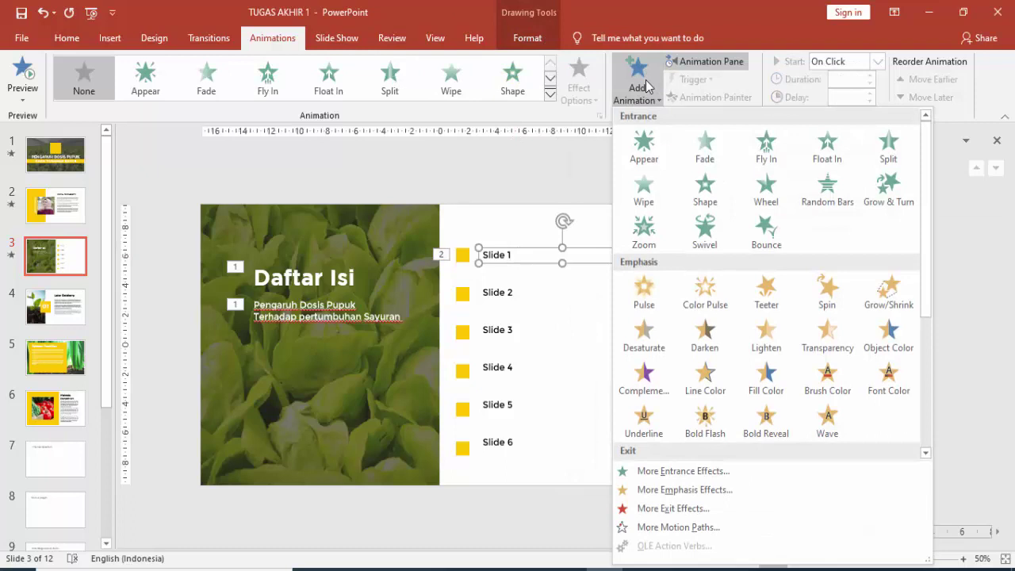
click(712, 473)
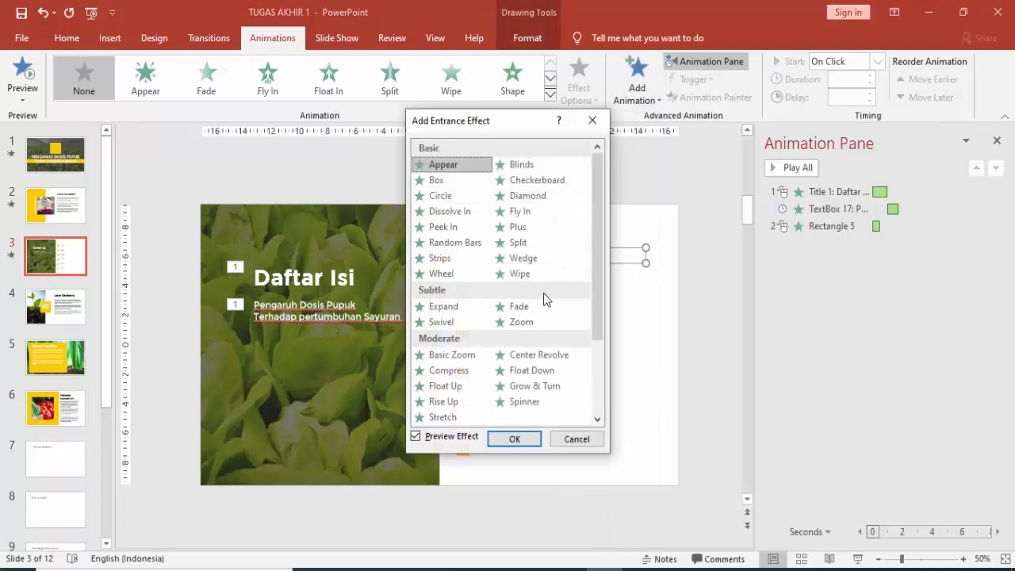
drag(504, 125, 379, 130)
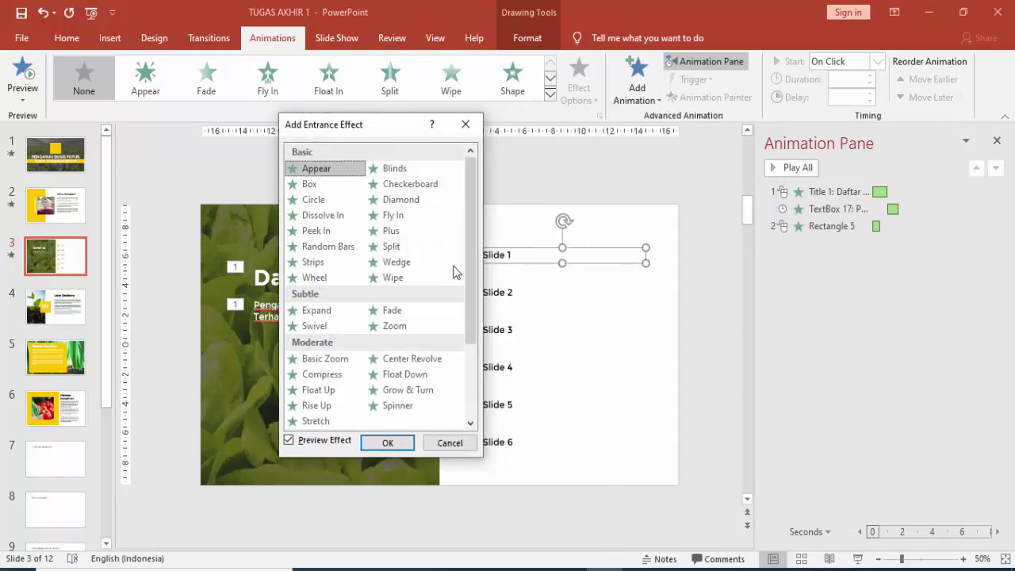
scroll(414, 321, down, 1)
scroll(408, 346, down, 1)
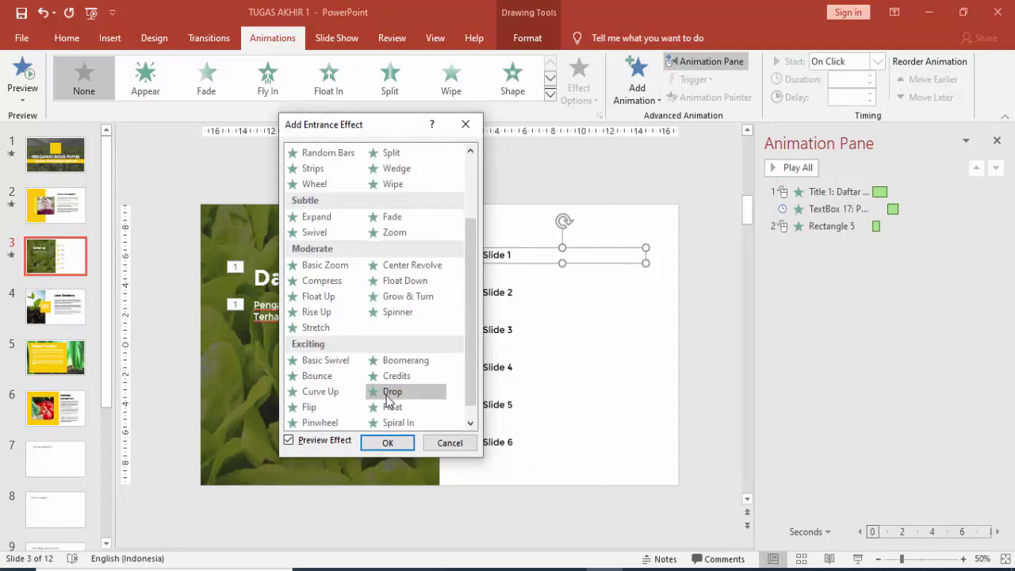
scroll(348, 331, down, 1)
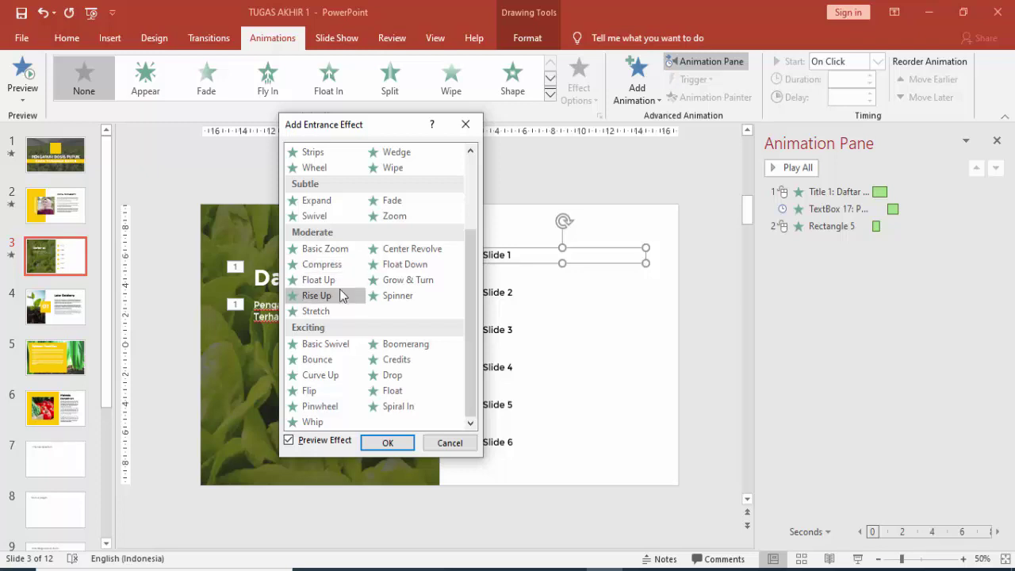
click(336, 309)
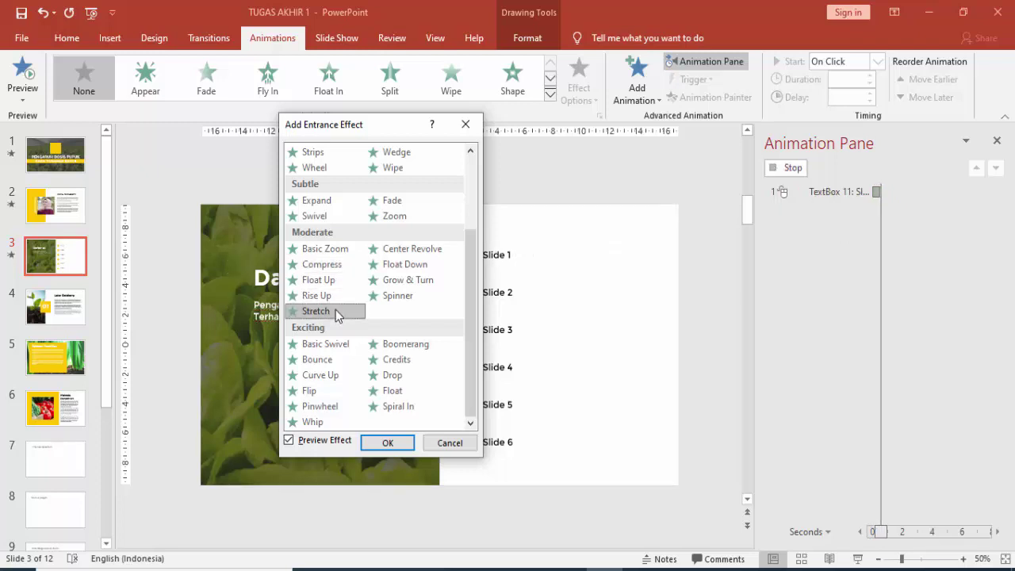
drag(372, 125, 306, 143)
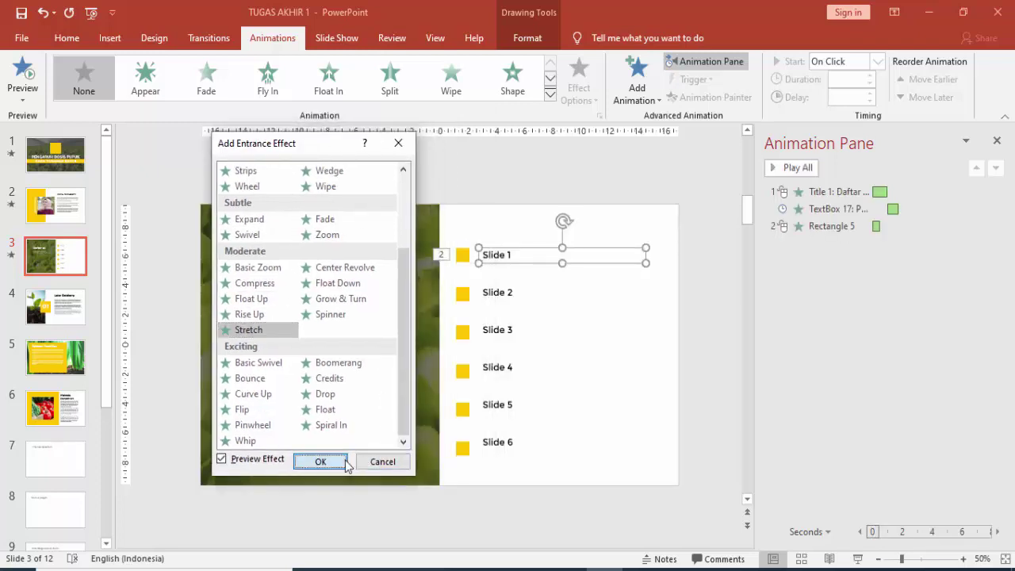
click(321, 461)
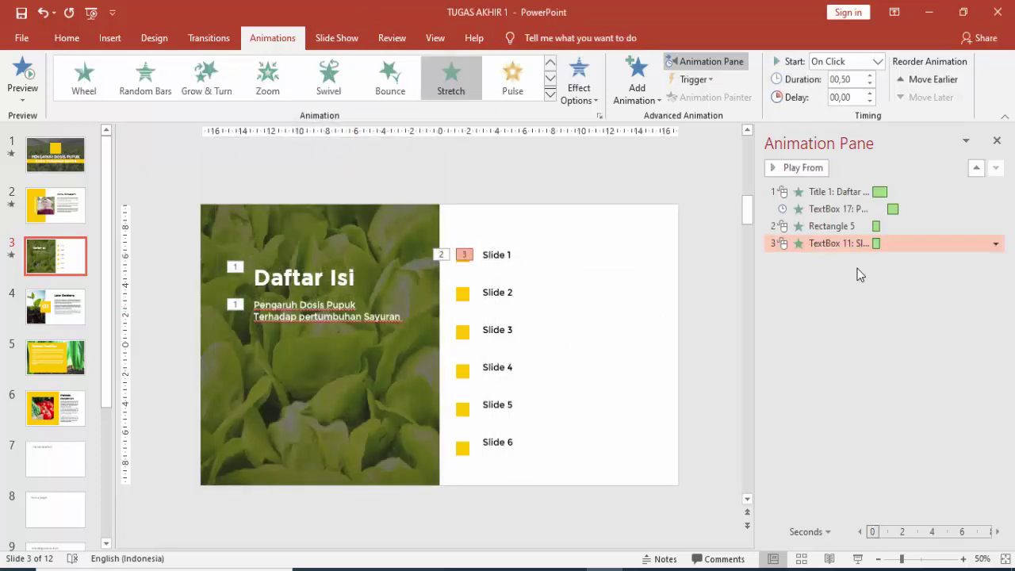
- Set the label's Stretch to After Previous and preview from the square's zoom
click(877, 61)
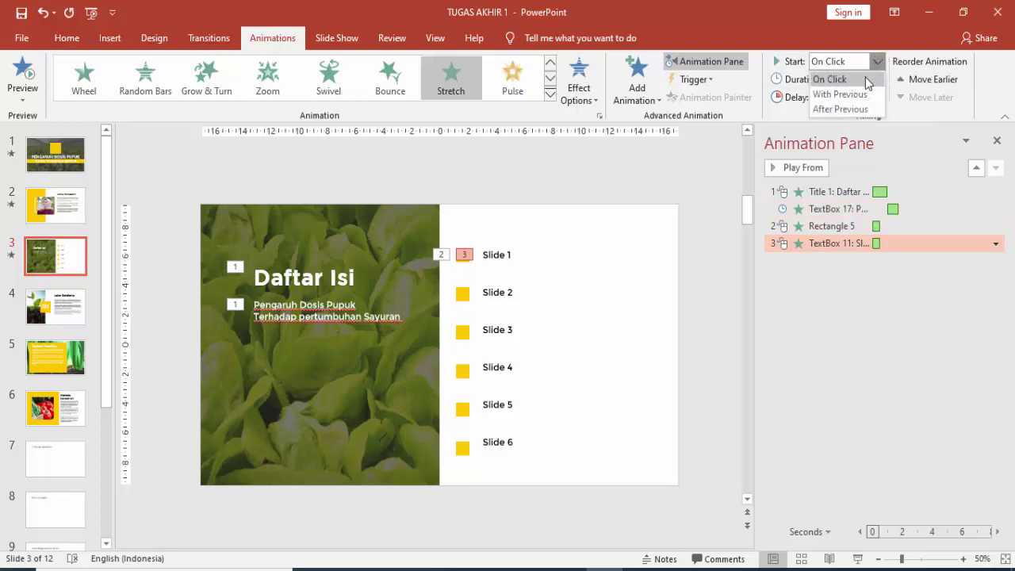
click(839, 93)
click(844, 226)
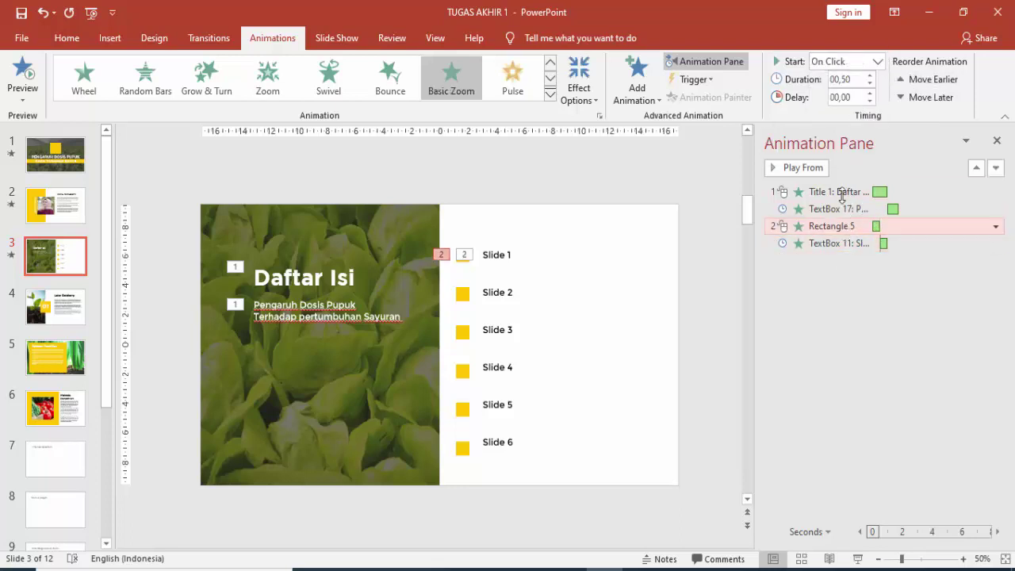
click(797, 168)
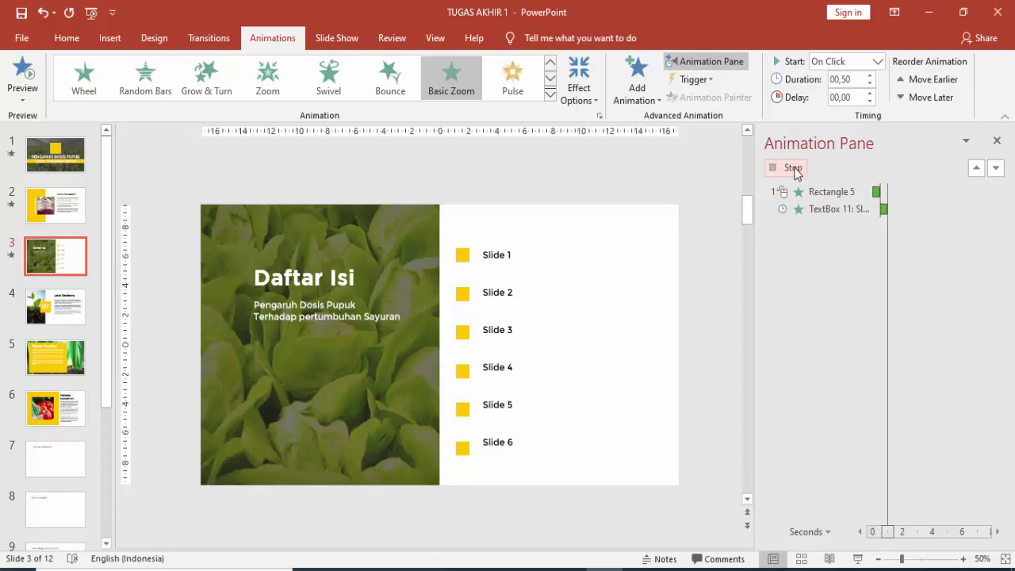
- Copy the Slide 1 square's zoom and label's Stretch onto the Slide 2 items with Animation Painter
click(464, 262)
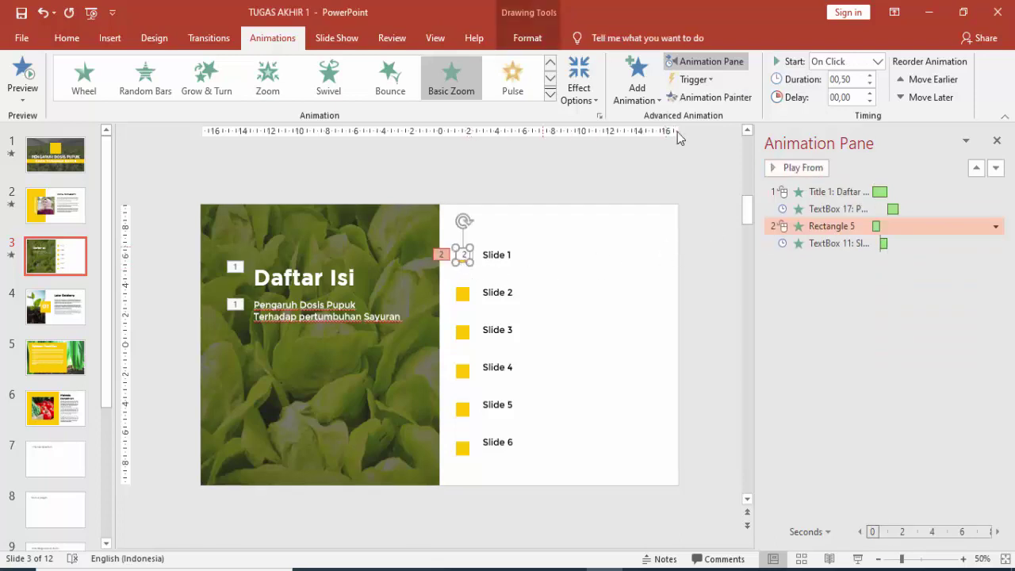
click(469, 299)
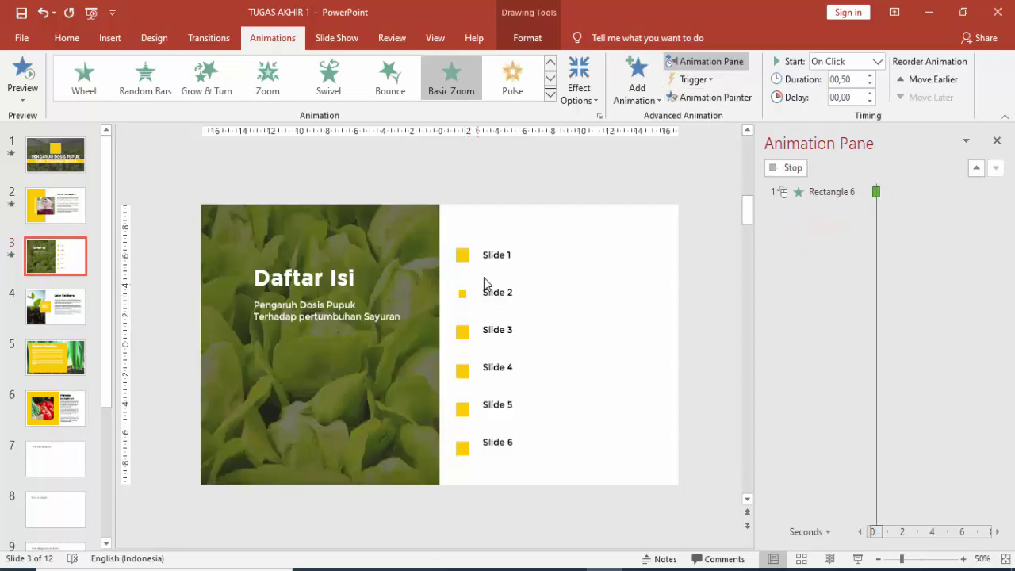
click(510, 248)
click(698, 97)
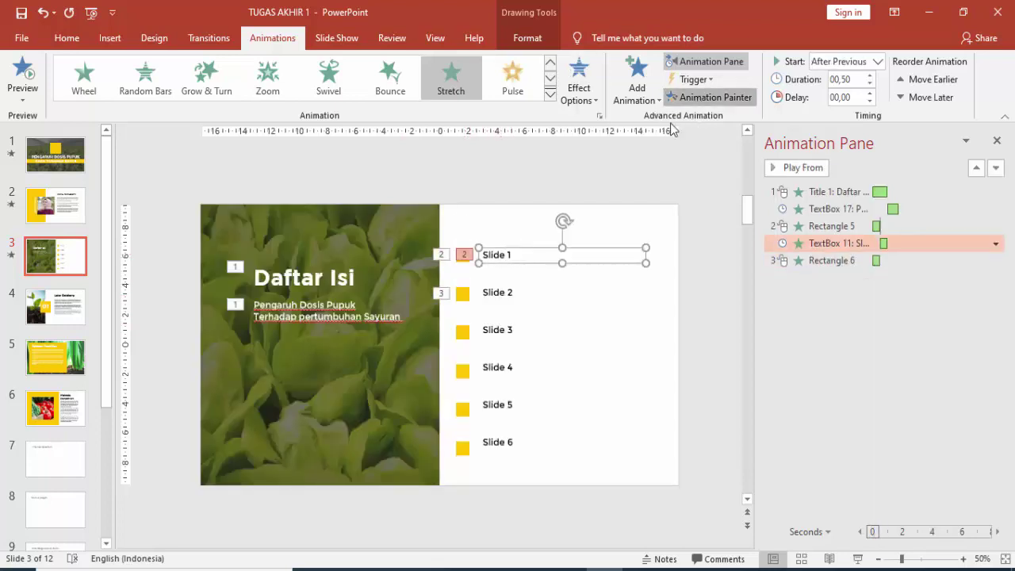
click(507, 291)
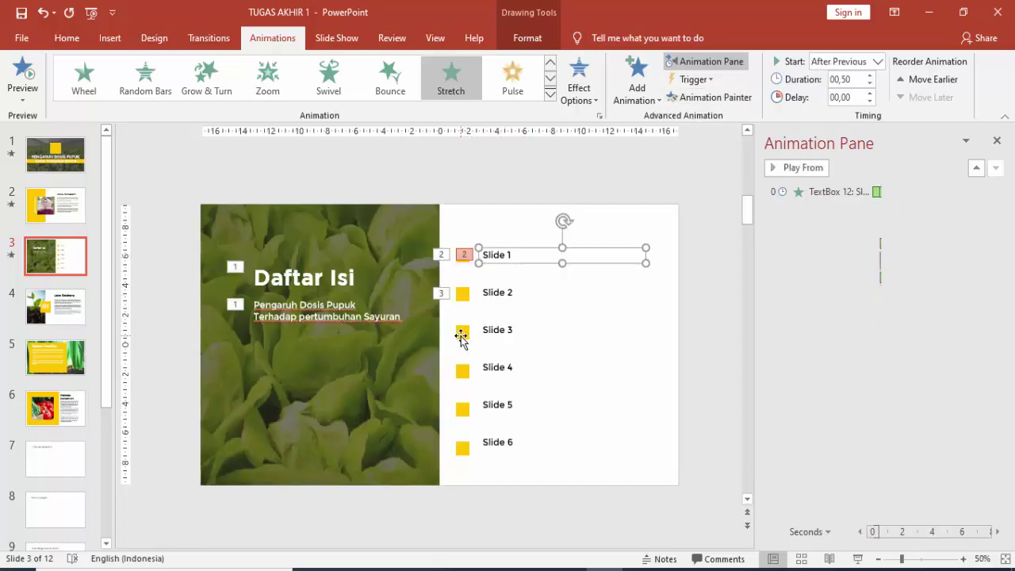
click(464, 292)
click(535, 257)
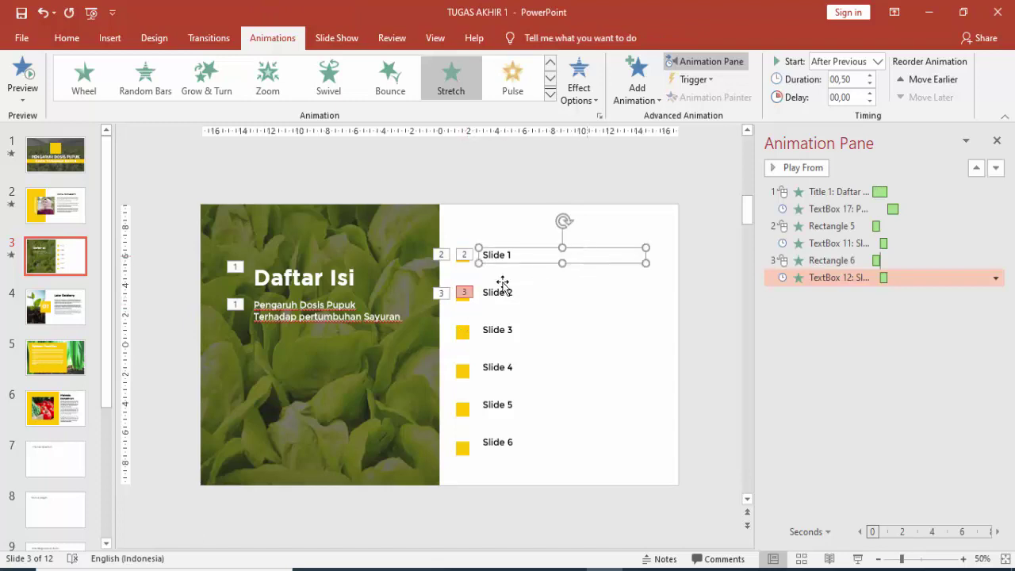
- Paint the Slide 2 square and label animations onto the Slide 3 square and label
click(462, 294)
click(703, 97)
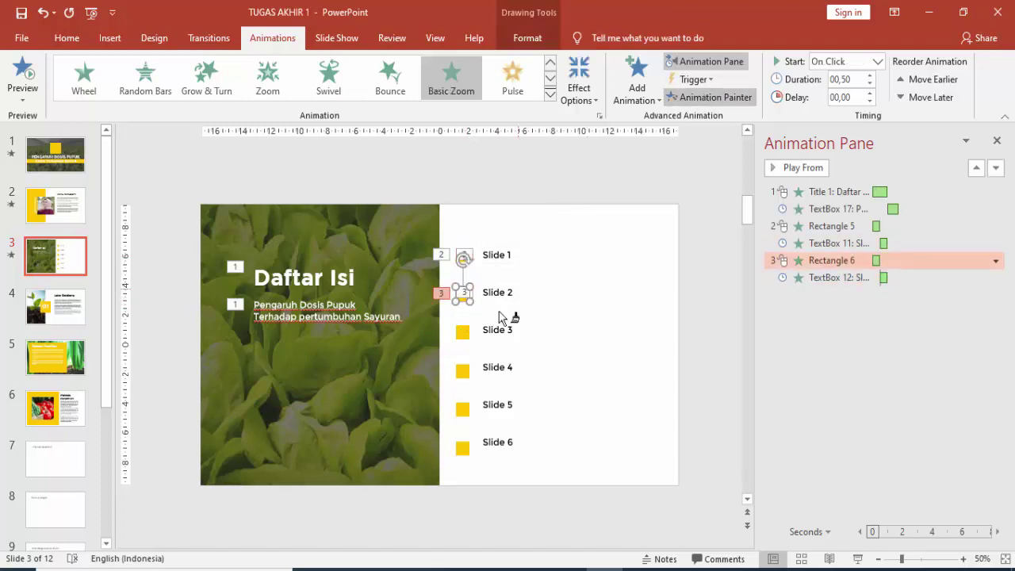
click(470, 336)
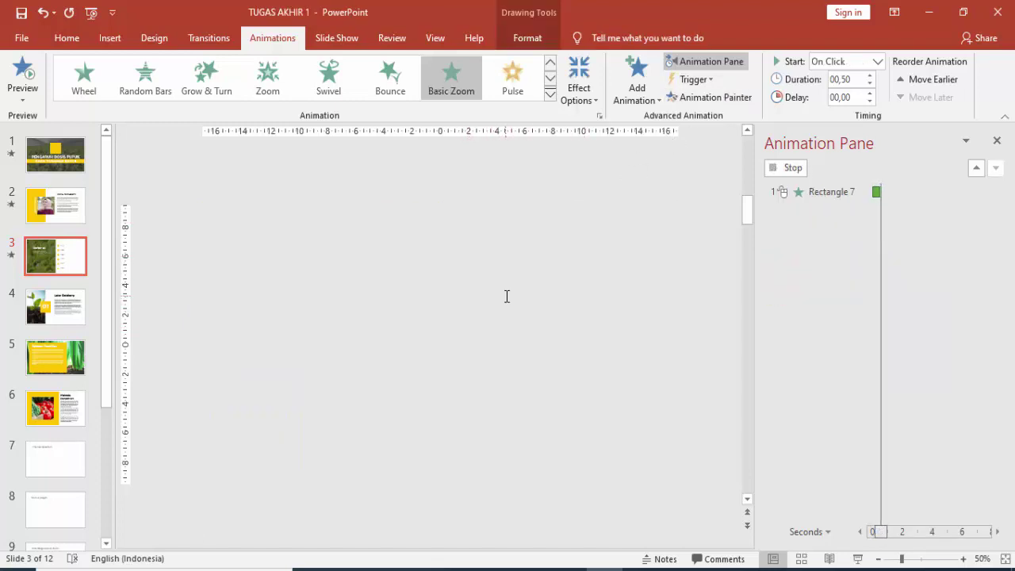
click(512, 290)
click(697, 95)
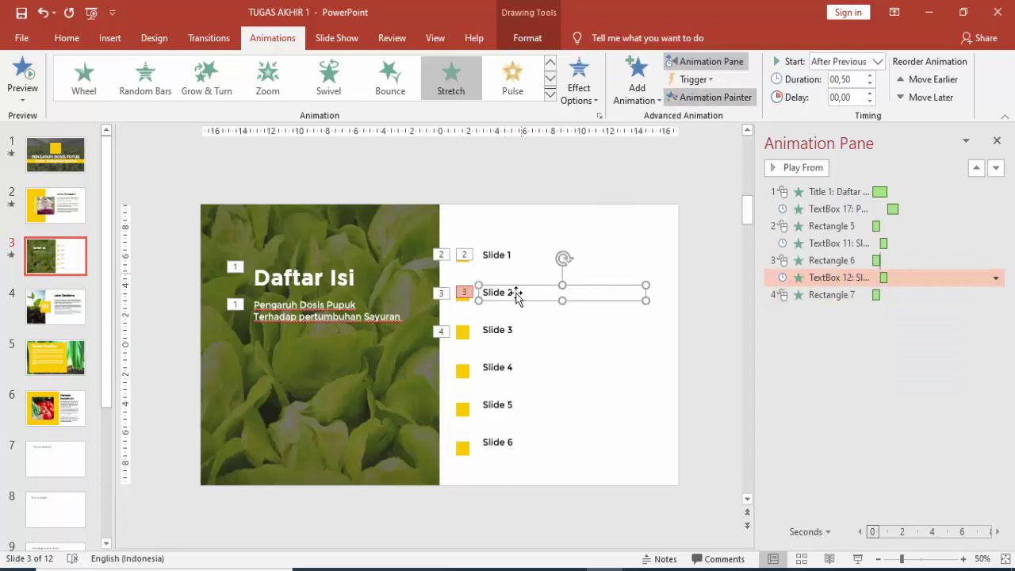
click(509, 331)
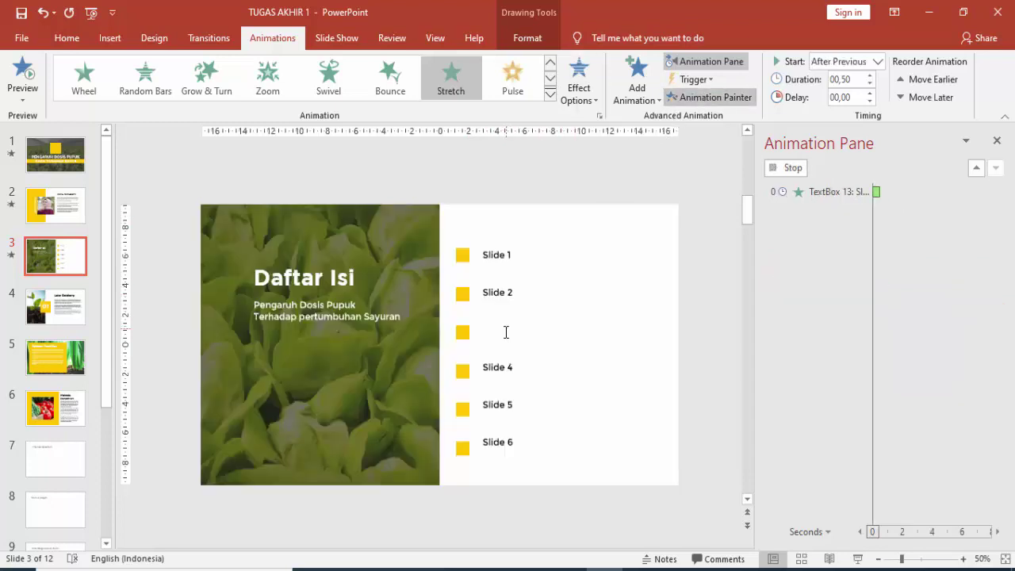
- Paint the Slide 3 square and label animations onto the Slide 4 items
click(463, 331)
key(alt+shift+c)
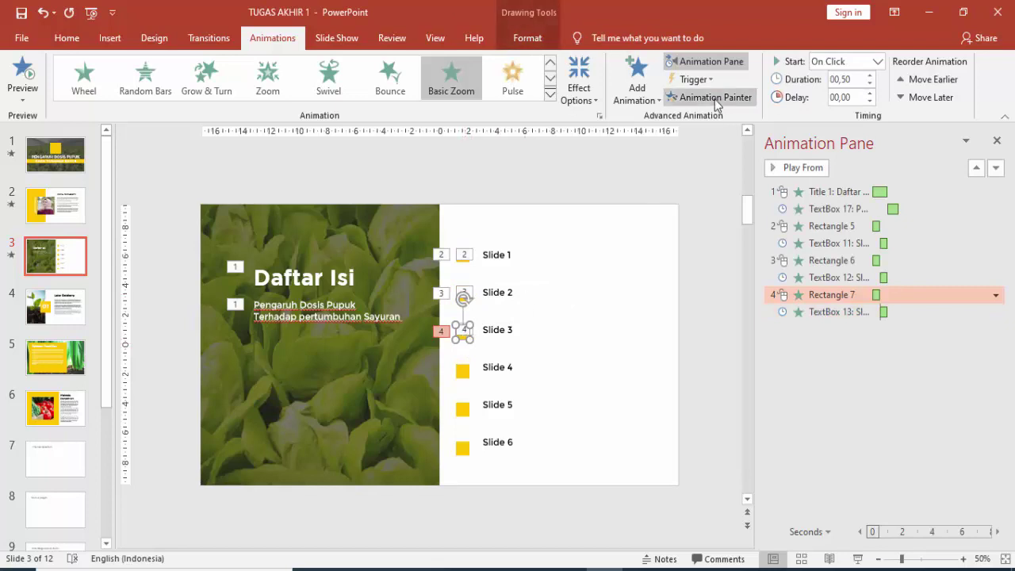
click(463, 370)
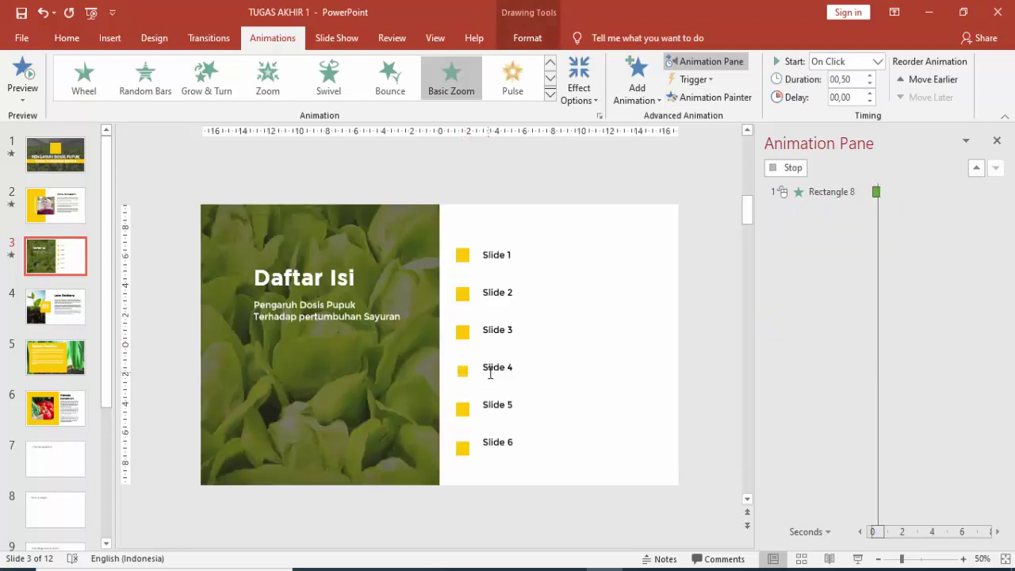
click(512, 331)
click(747, 98)
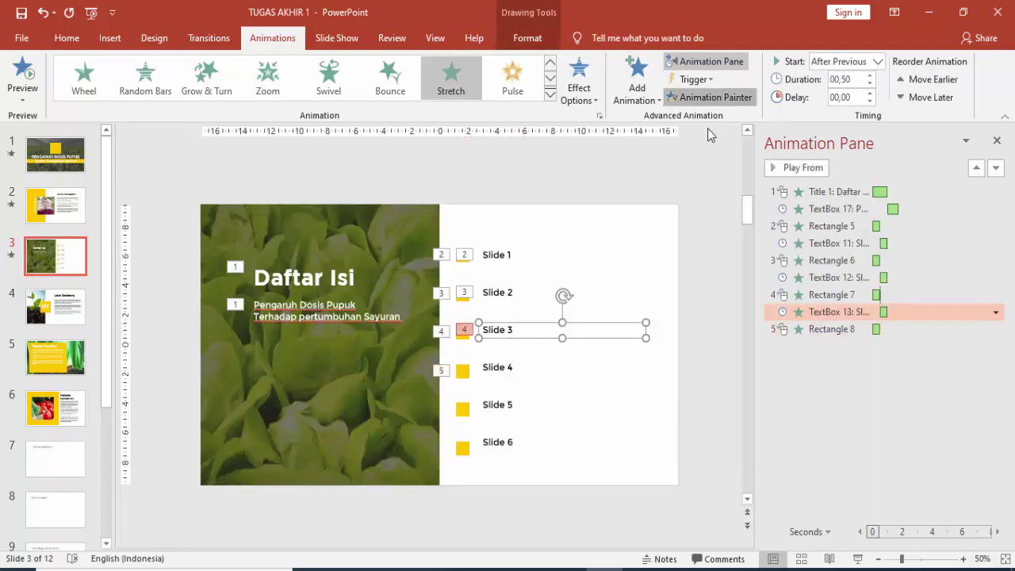
click(493, 372)
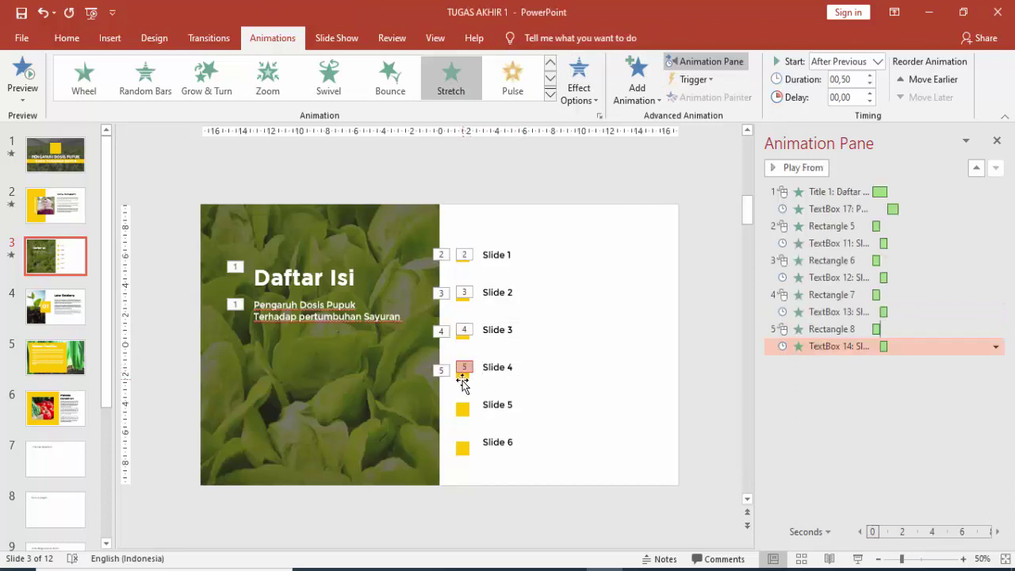
- Paint the Slide 4 square and label animations onto the Slide 5 items
click(463, 371)
click(713, 96)
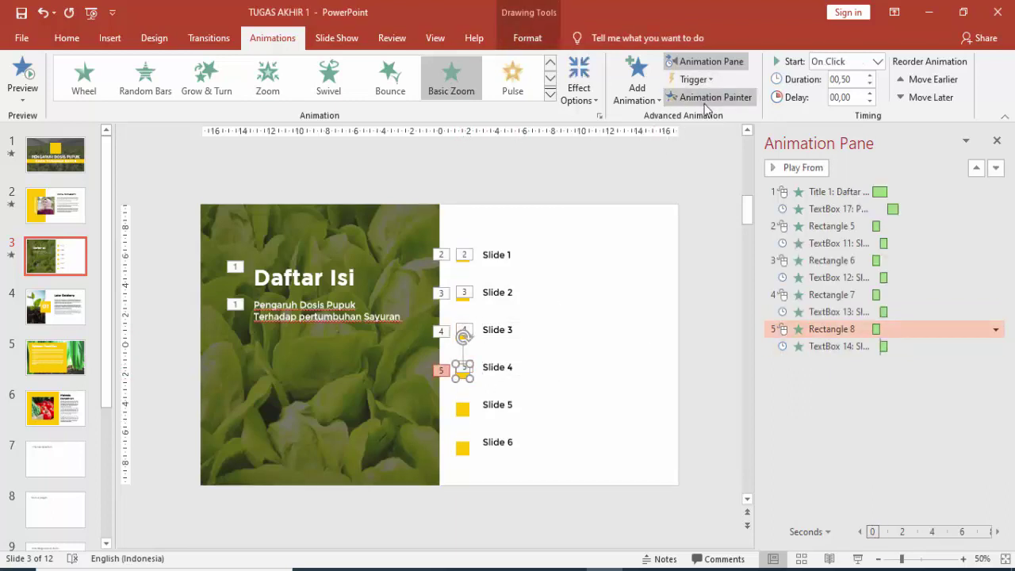
click(464, 409)
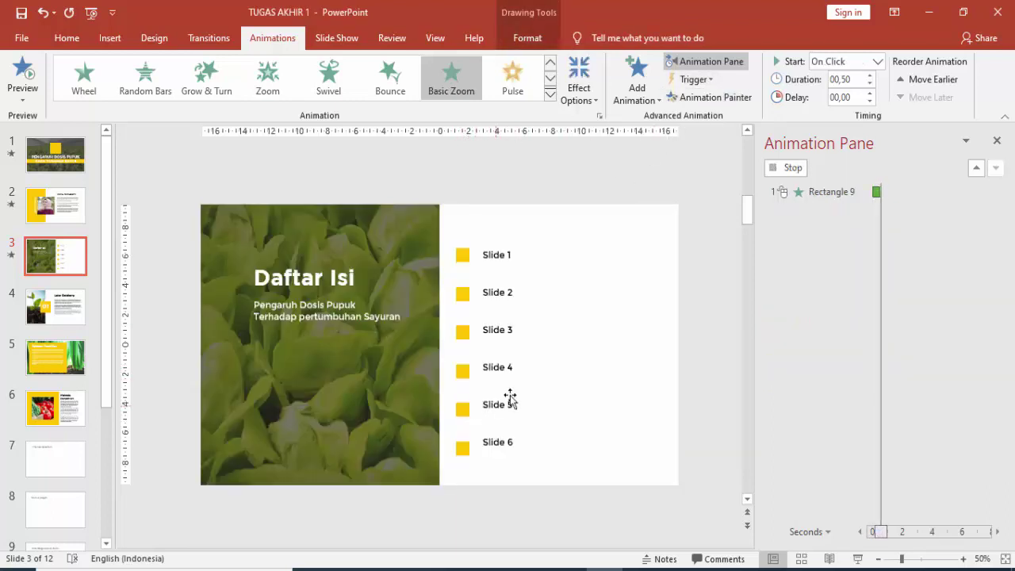
click(511, 366)
click(713, 97)
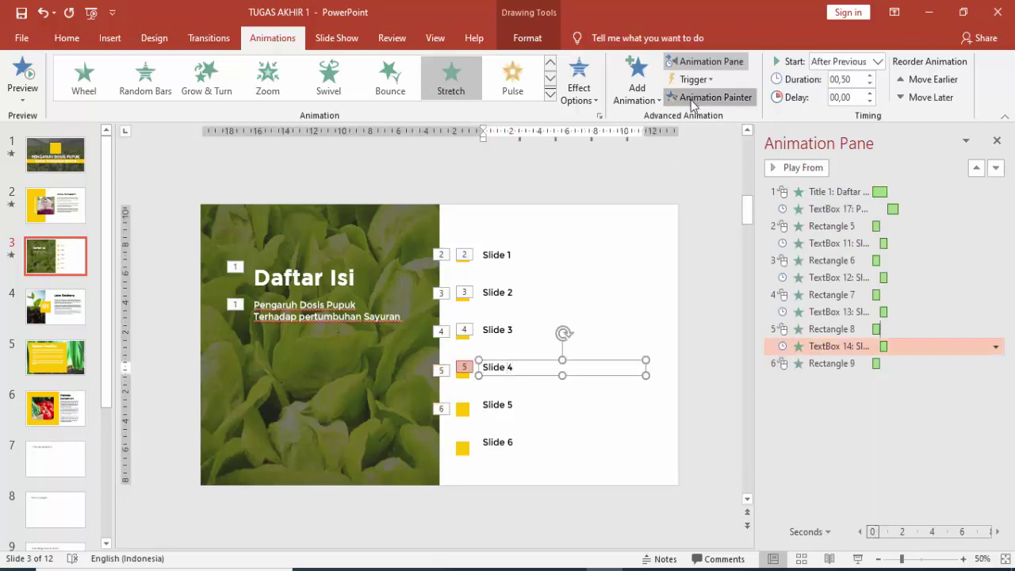
click(507, 408)
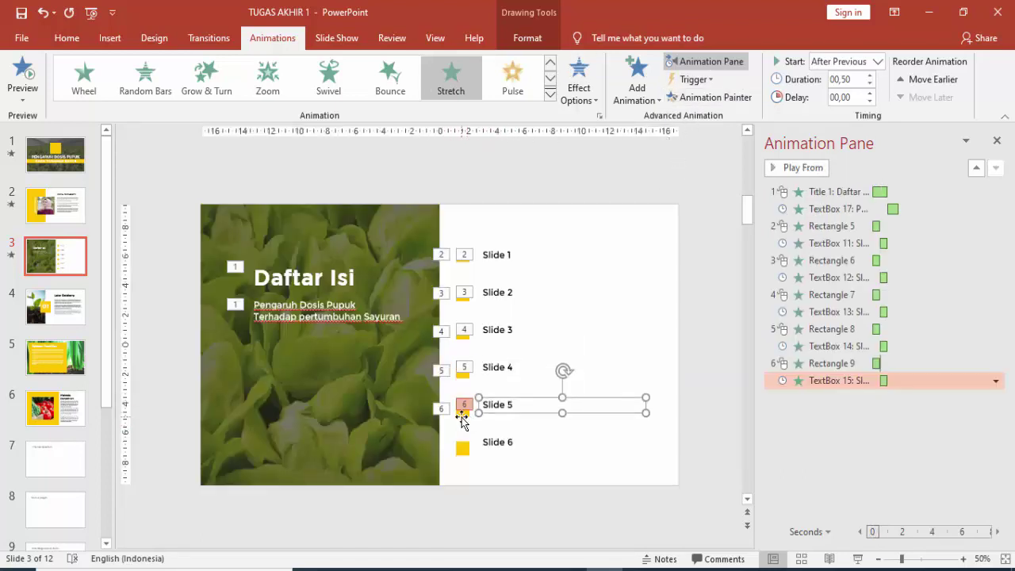
- Paint the Slide 5 square and label animations onto the Slide 6 items
click(463, 409)
click(713, 97)
click(467, 446)
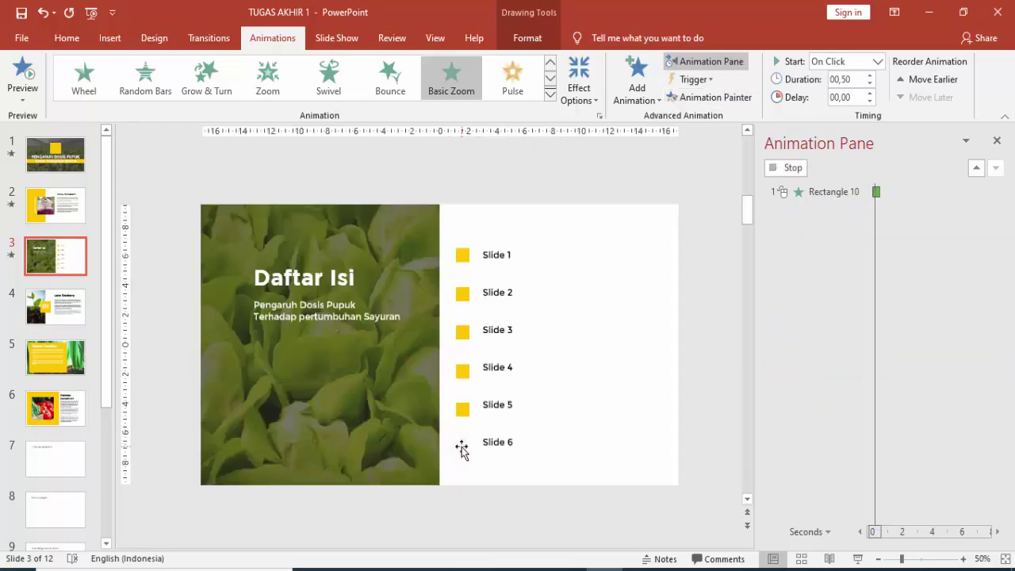
click(514, 406)
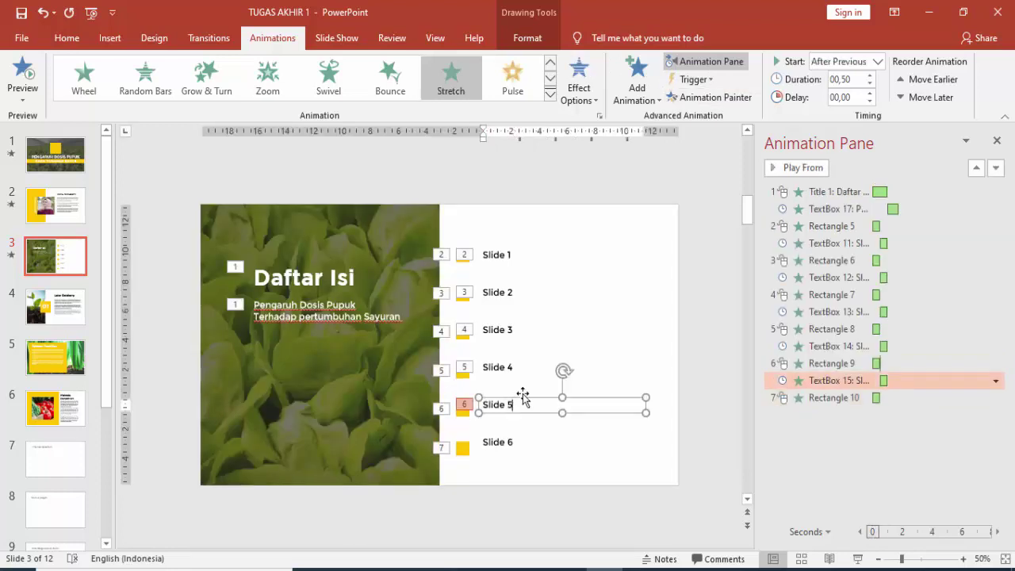
click(704, 98)
click(508, 442)
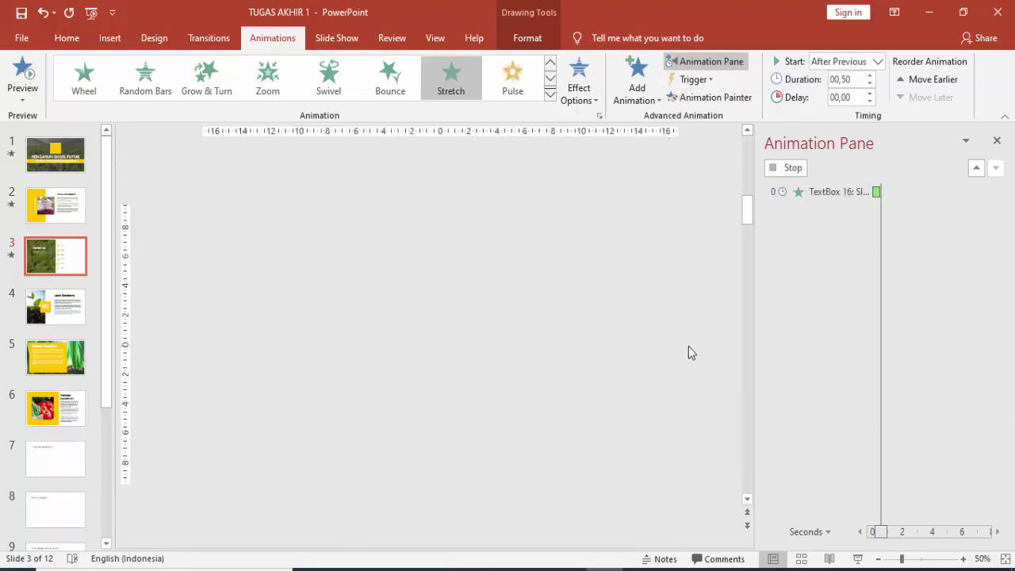
- Go to slide 4 and select its seedling picture
click(52, 306)
click(277, 340)
click(636, 79)
- Give the slide 4 plant photo a Float Up entrance
key(Escape)
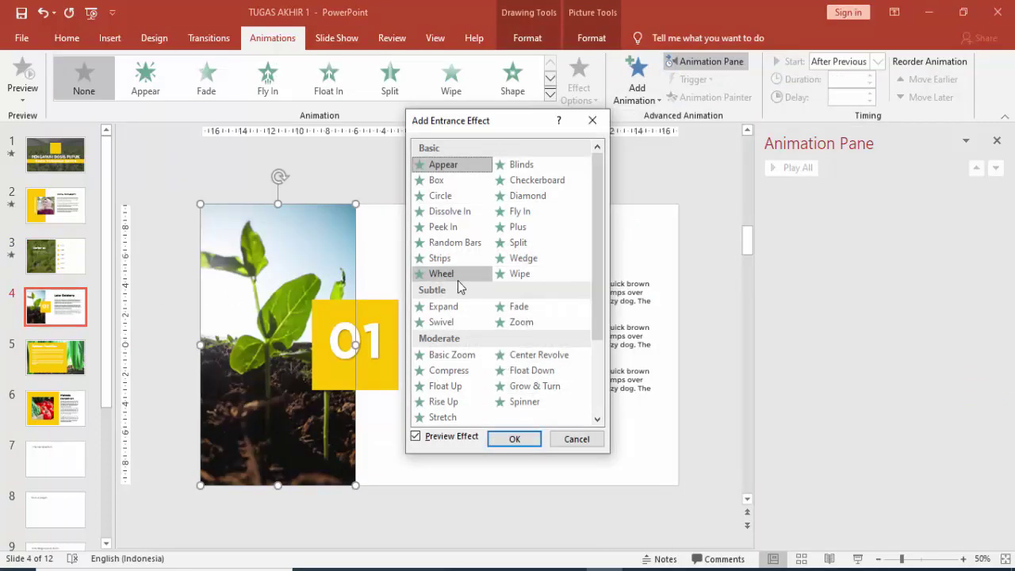
scroll(496, 338, down, 1)
scroll(496, 338, down, 1)
click(448, 293)
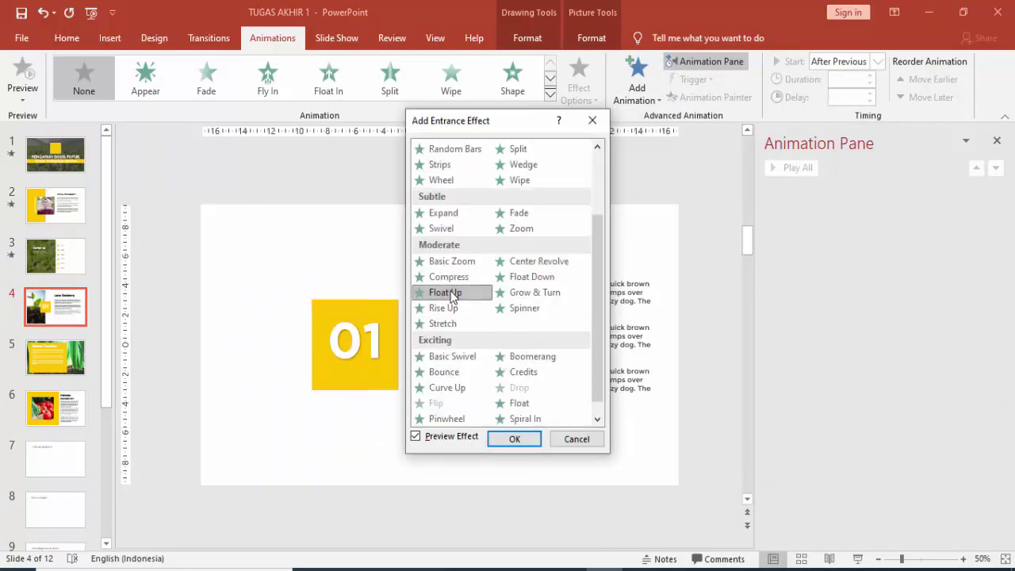
click(514, 439)
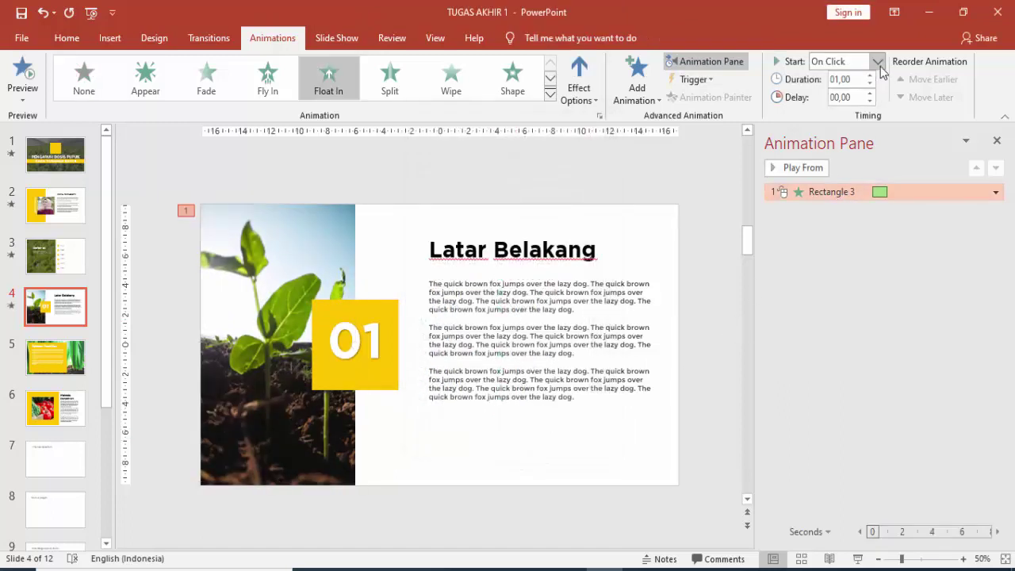
- Give the yellow box behind 01 an Appear entrance starting After Previous
click(391, 319)
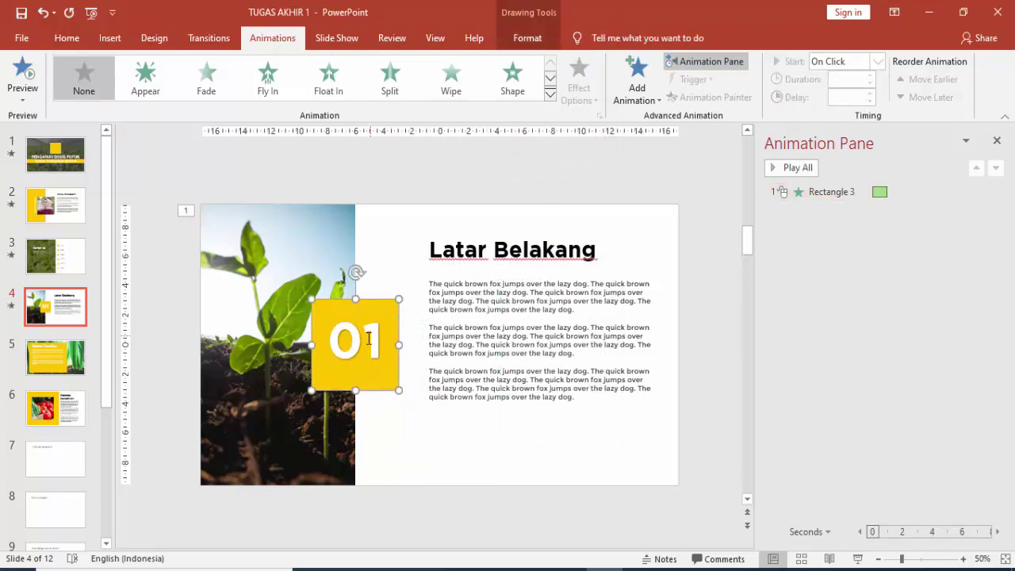
click(638, 83)
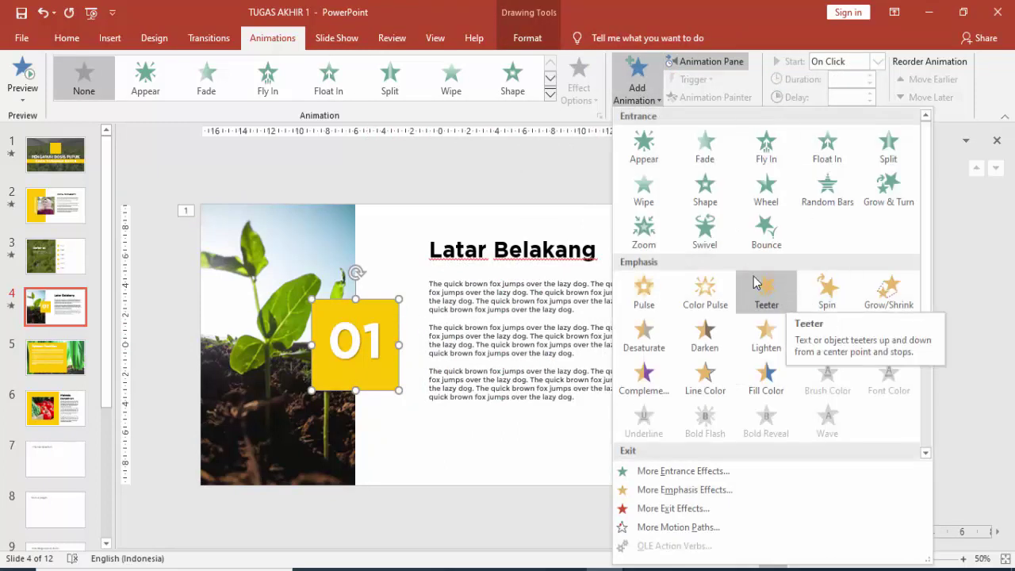
click(647, 146)
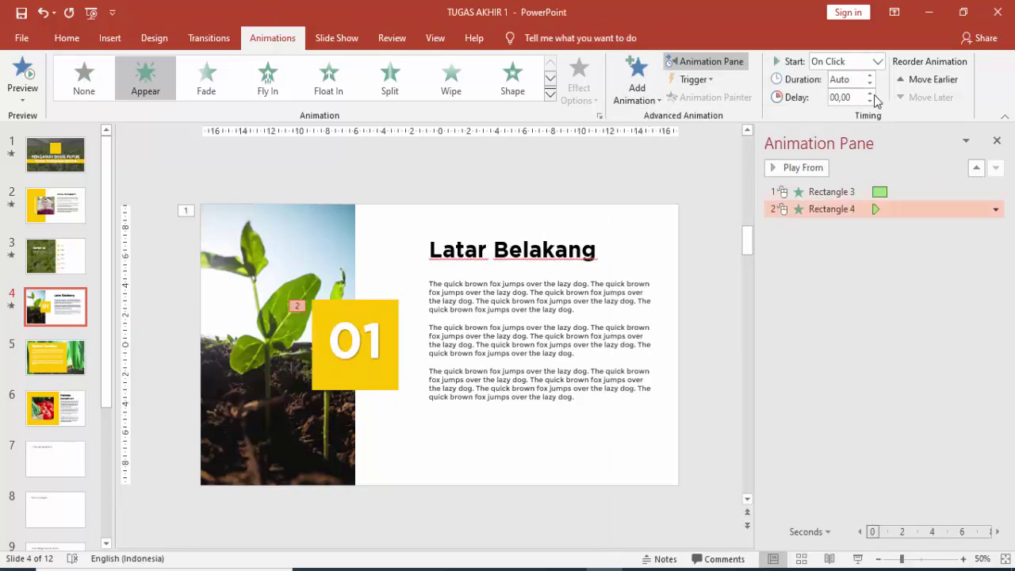
click(875, 63)
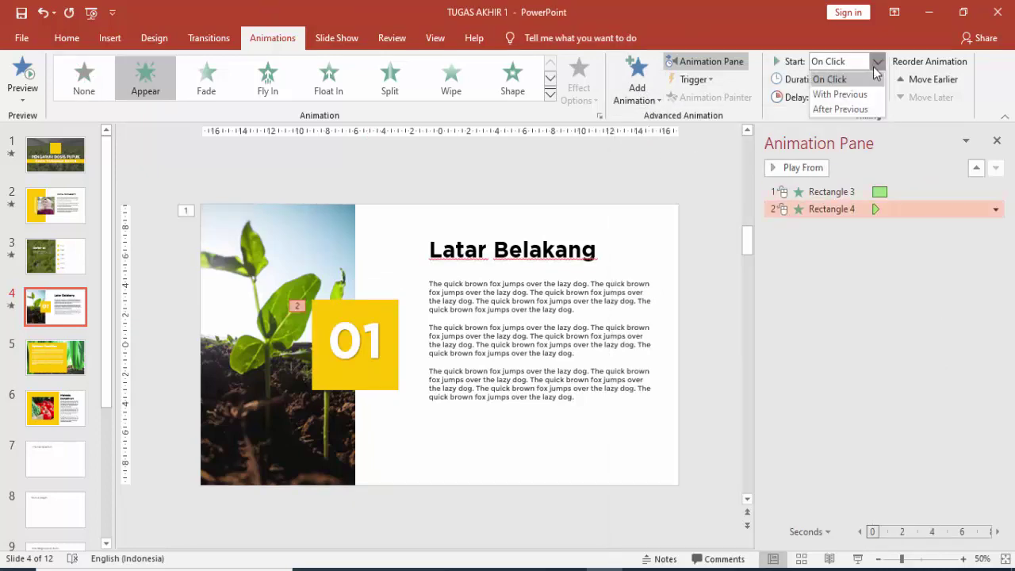
click(864, 110)
- Make the 01 number Basic Zoom in After Previous, then preview the slide
click(357, 349)
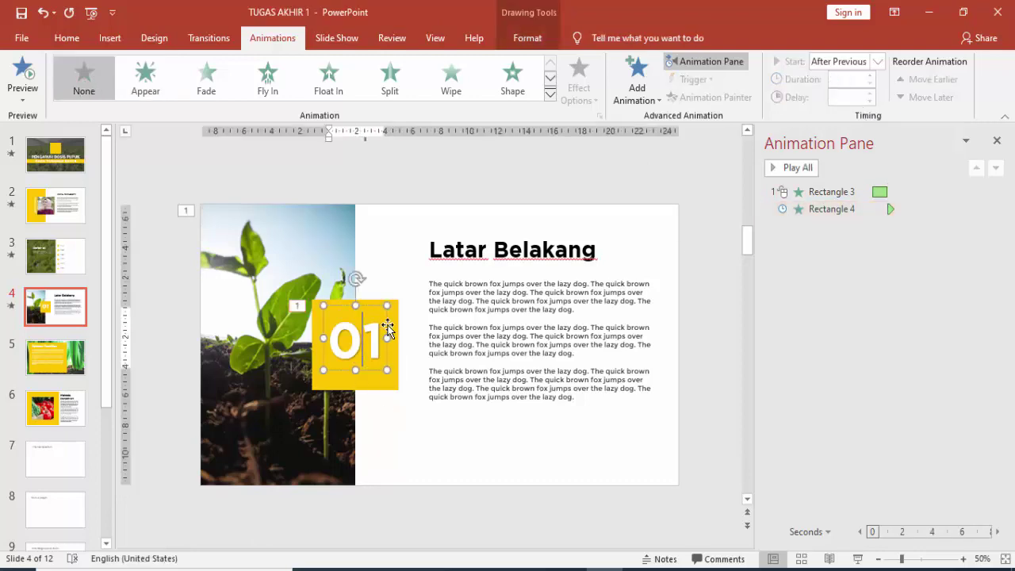
click(638, 83)
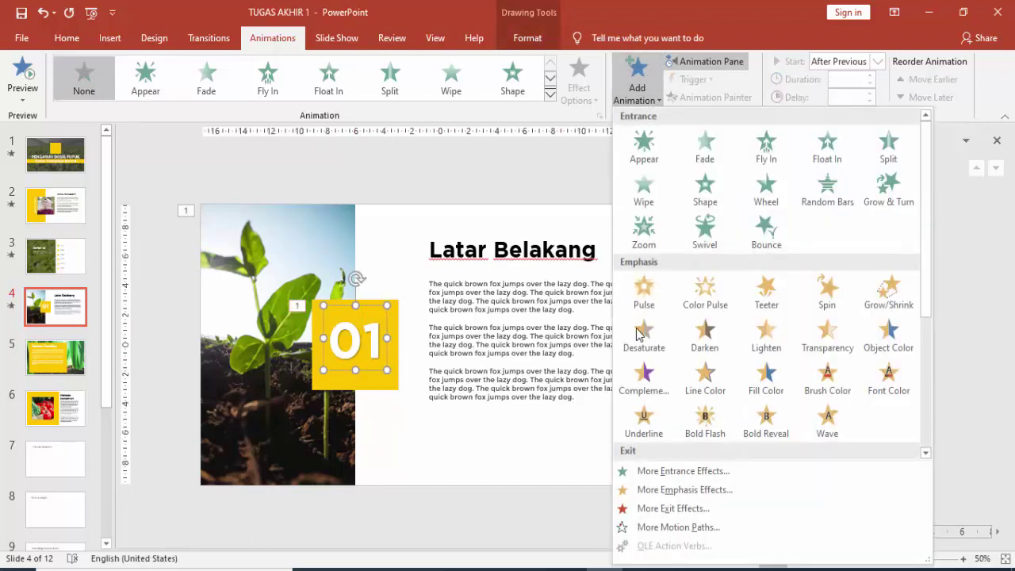
click(670, 469)
click(452, 354)
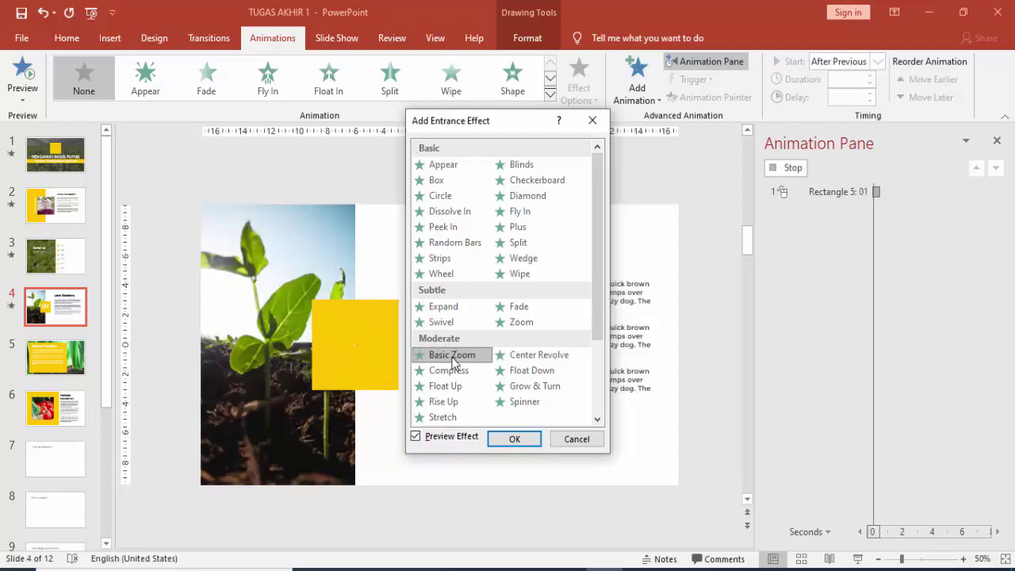
click(511, 440)
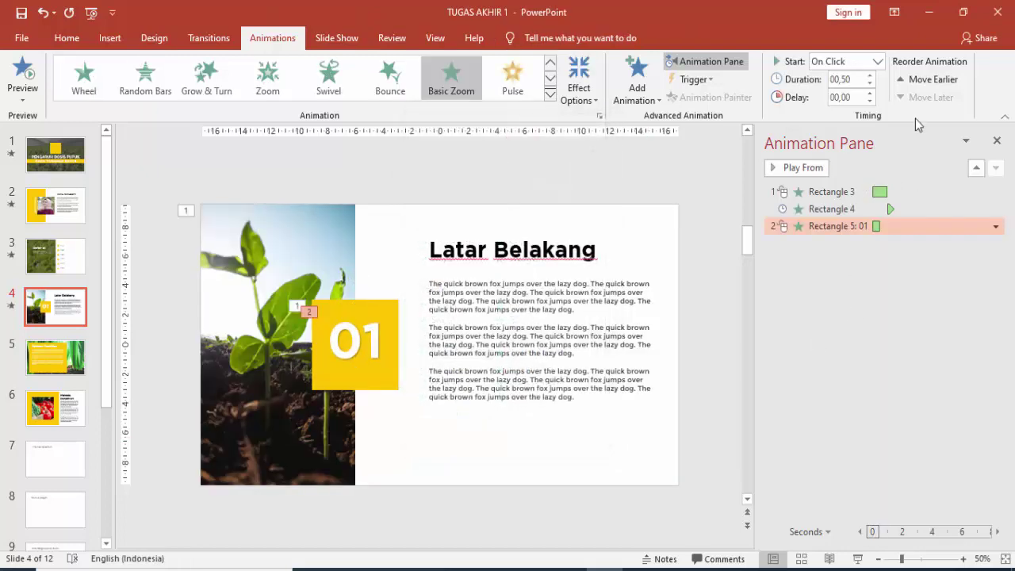
click(878, 64)
click(861, 108)
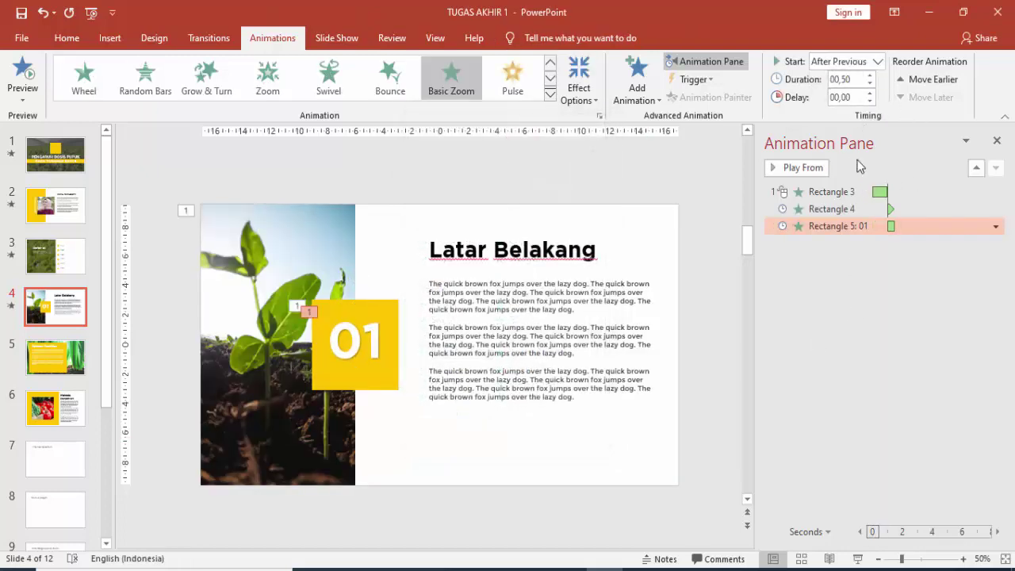
click(832, 192)
click(792, 167)
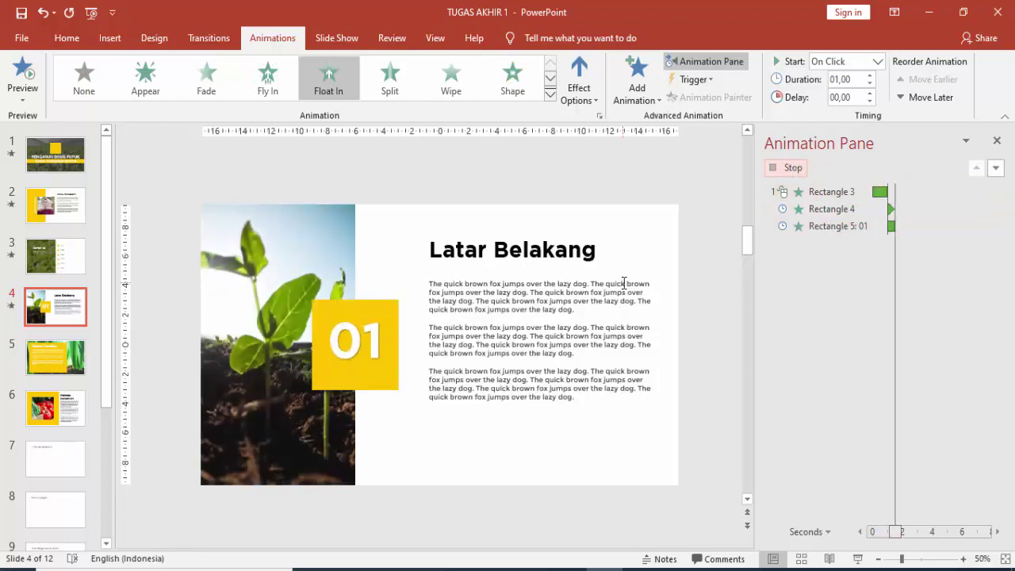
- Give the Latar Belakang title a Flip entrance effect
click(523, 246)
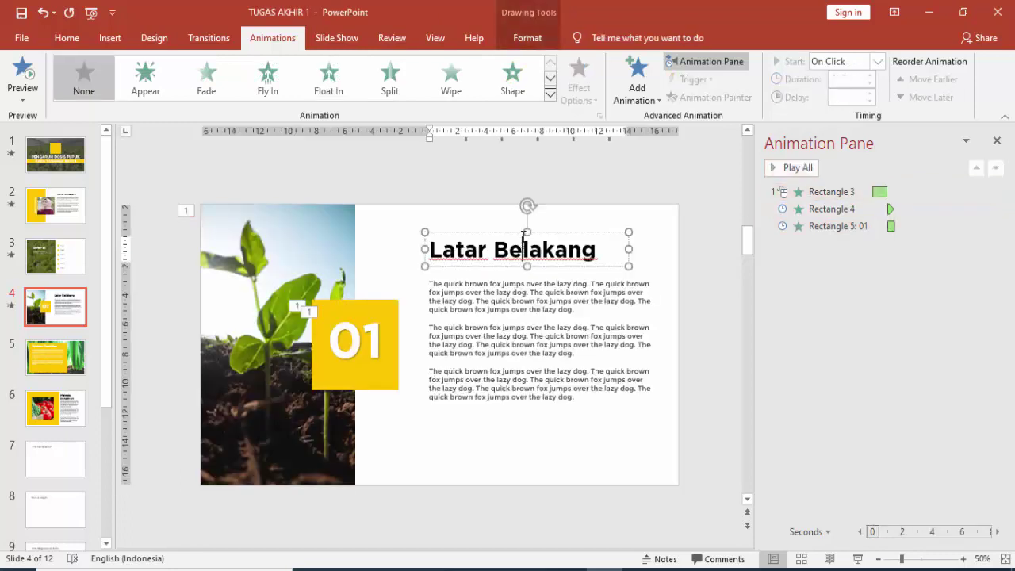
click(636, 84)
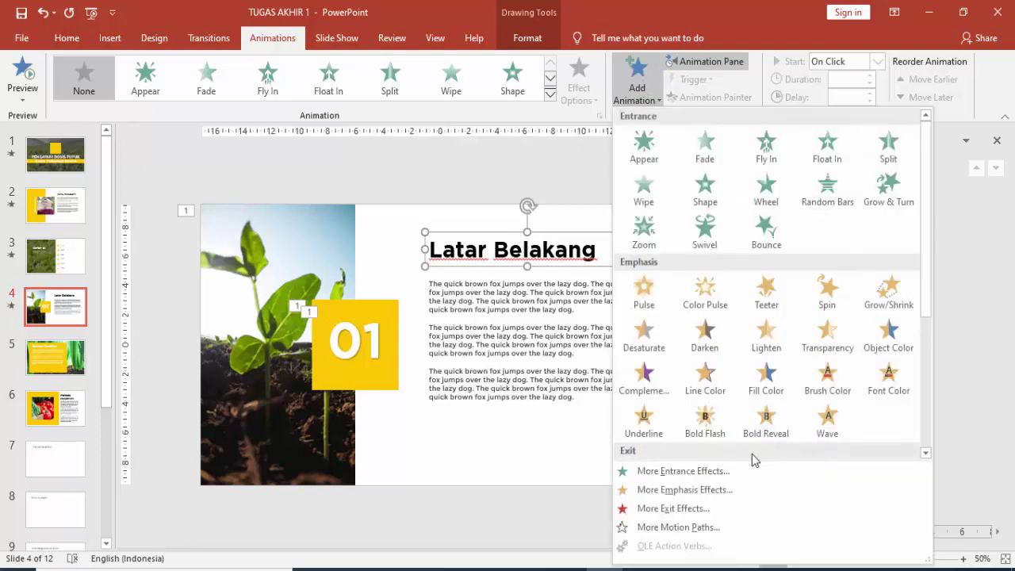
click(681, 471)
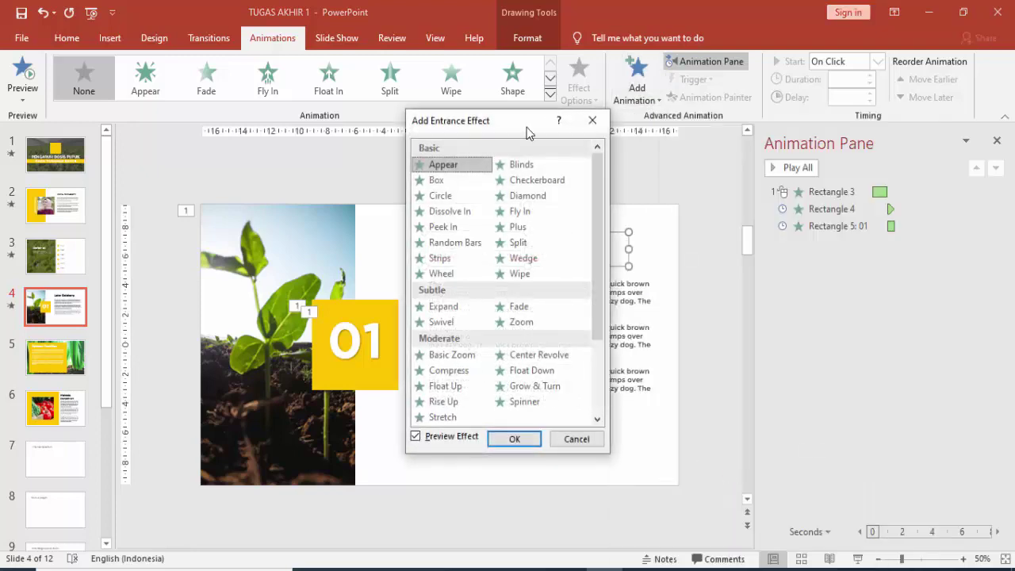
drag(519, 129, 285, 131)
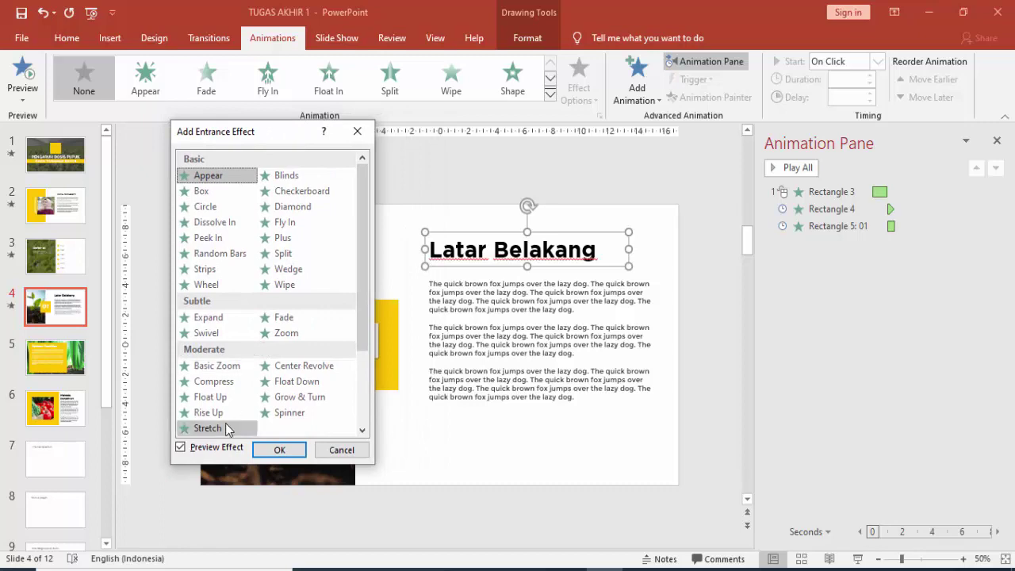
scroll(226, 424, down, 2)
click(202, 416)
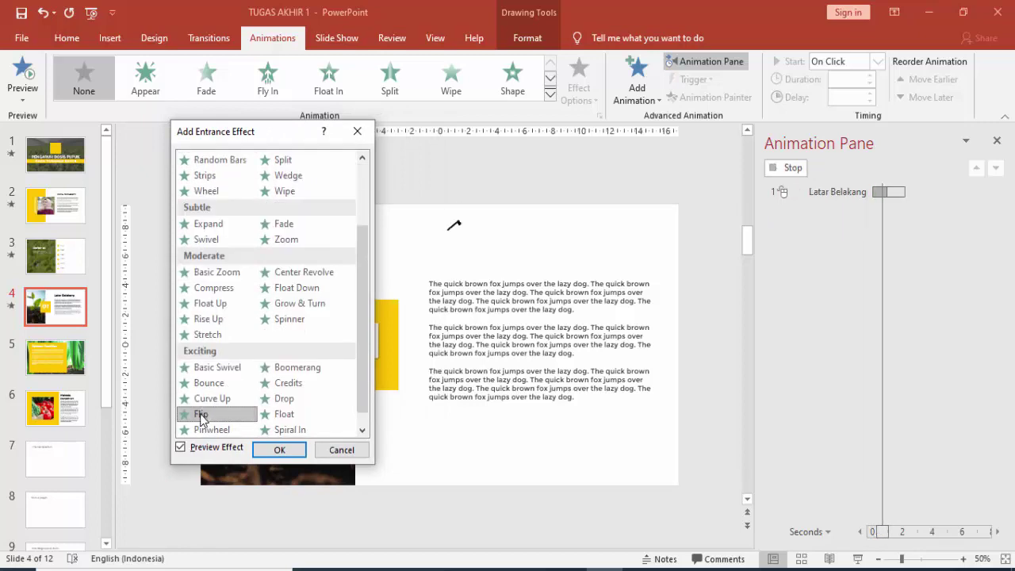
click(269, 449)
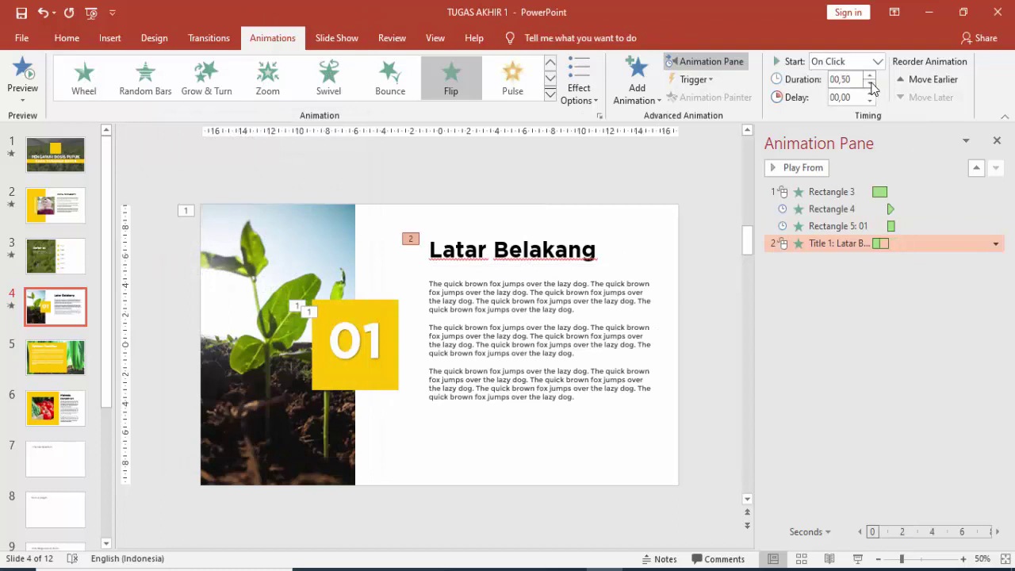
click(812, 168)
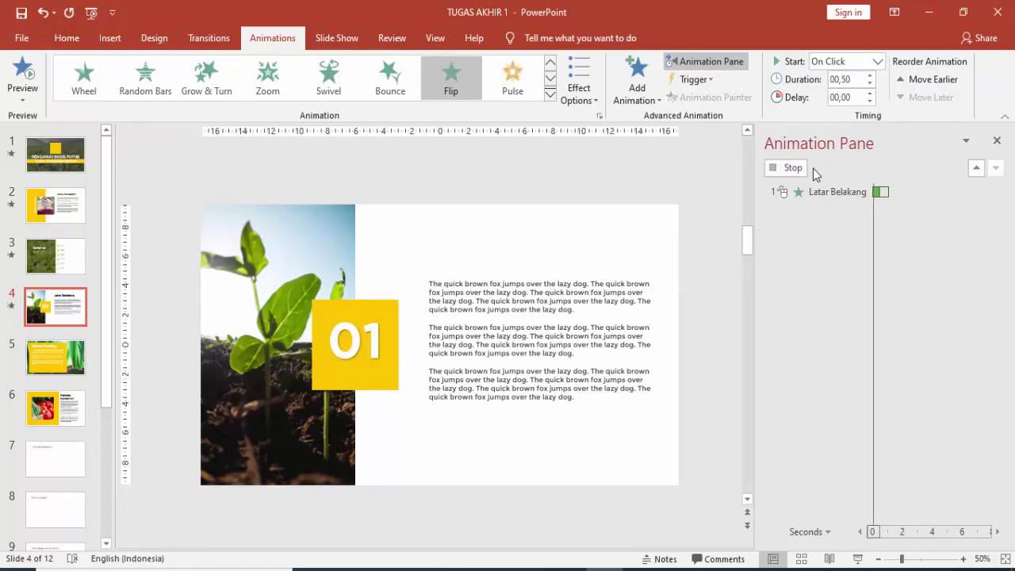
- Make the body text Float Down after the title, then move to slide 5
click(602, 287)
click(636, 83)
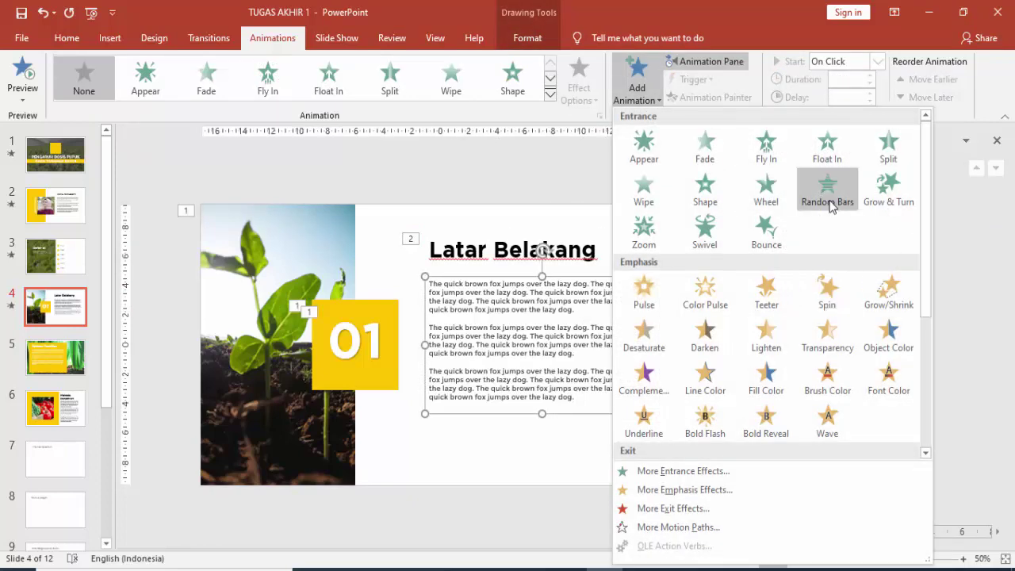
scroll(830, 202, down, 3)
click(690, 471)
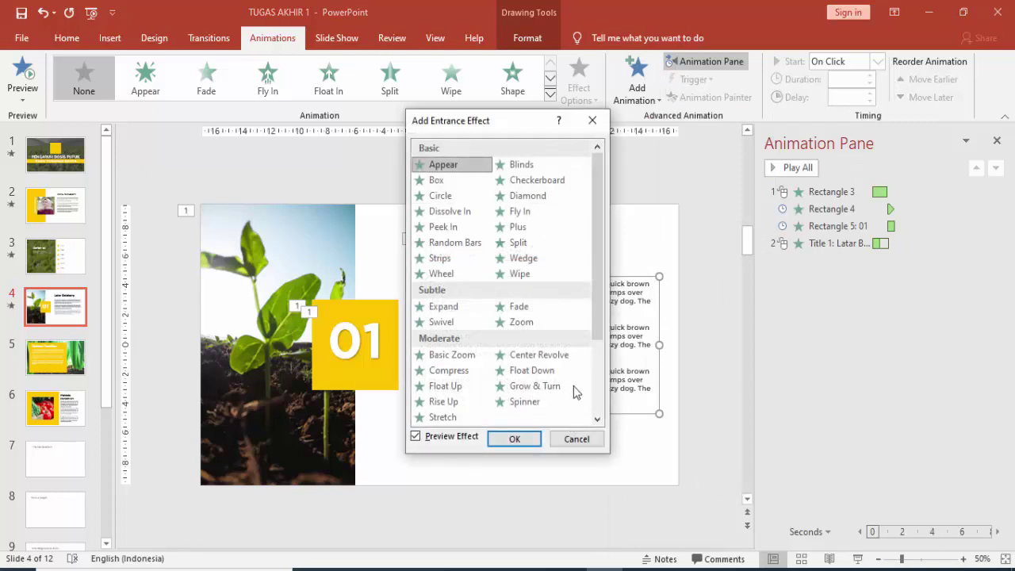
scroll(573, 387, down, 1)
click(545, 323)
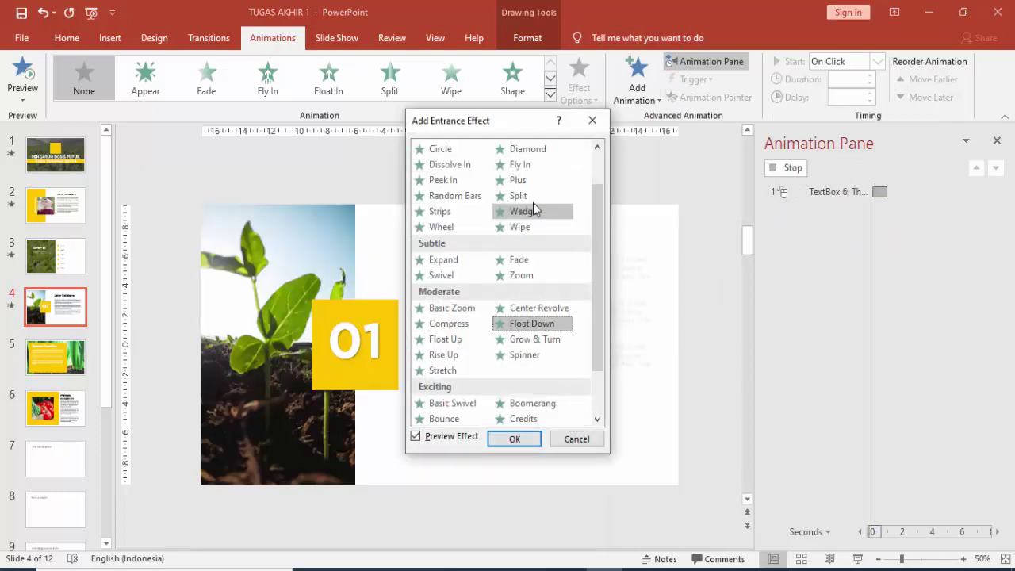
click(514, 439)
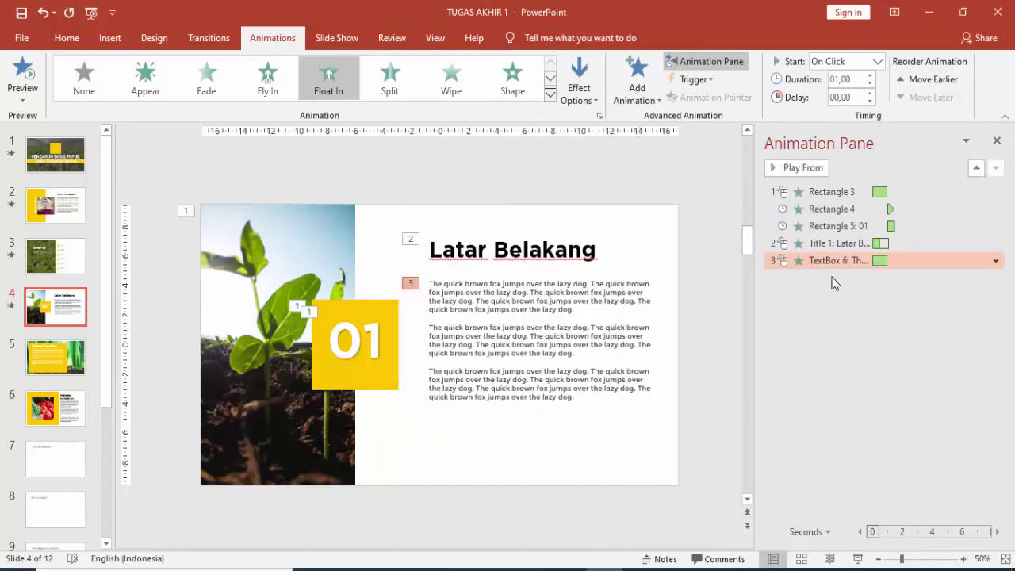
click(877, 62)
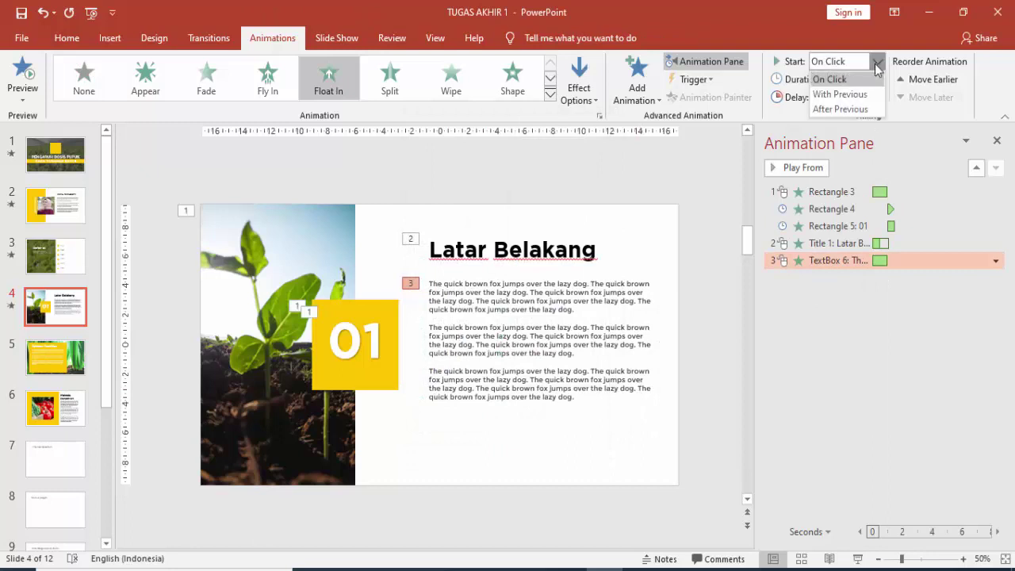
click(852, 109)
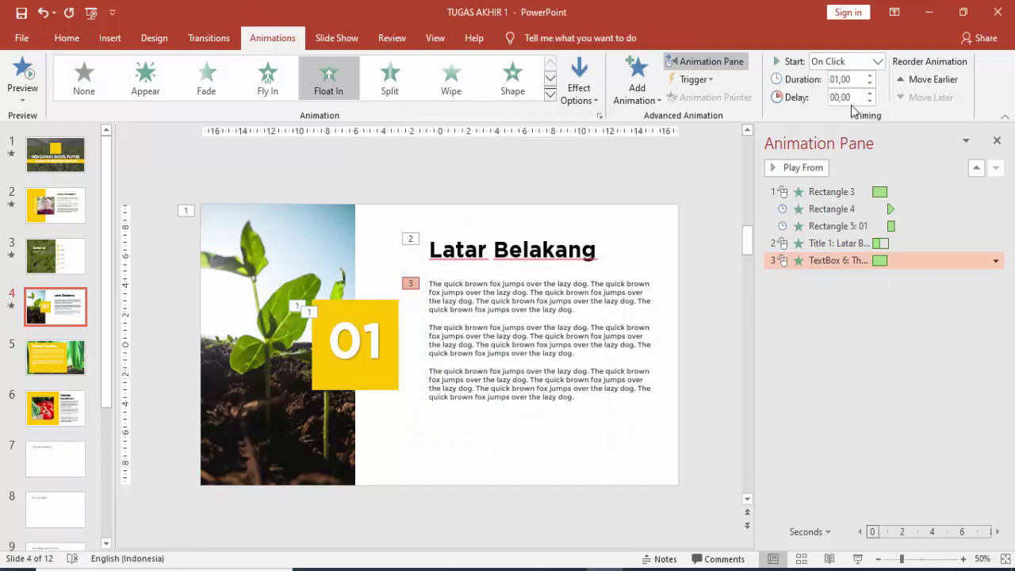
click(808, 168)
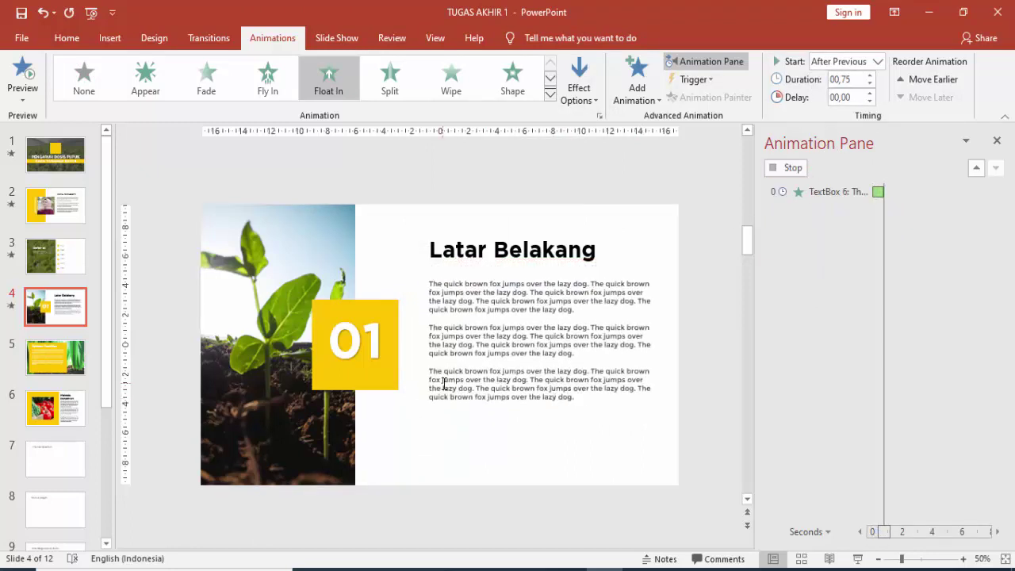
click(69, 364)
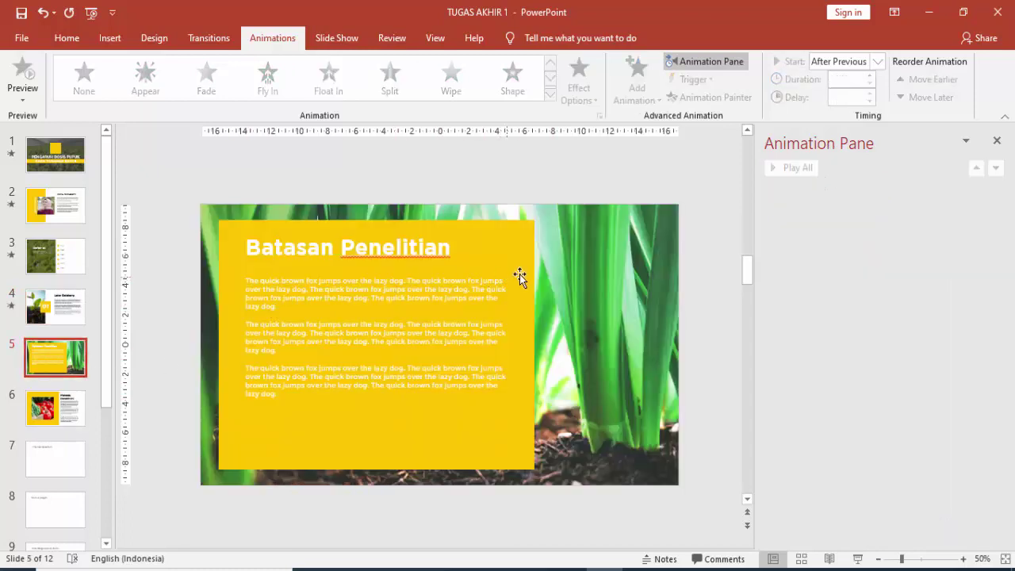
- Give the yellow rectangle on slide 5 a Zoom entrance
click(520, 272)
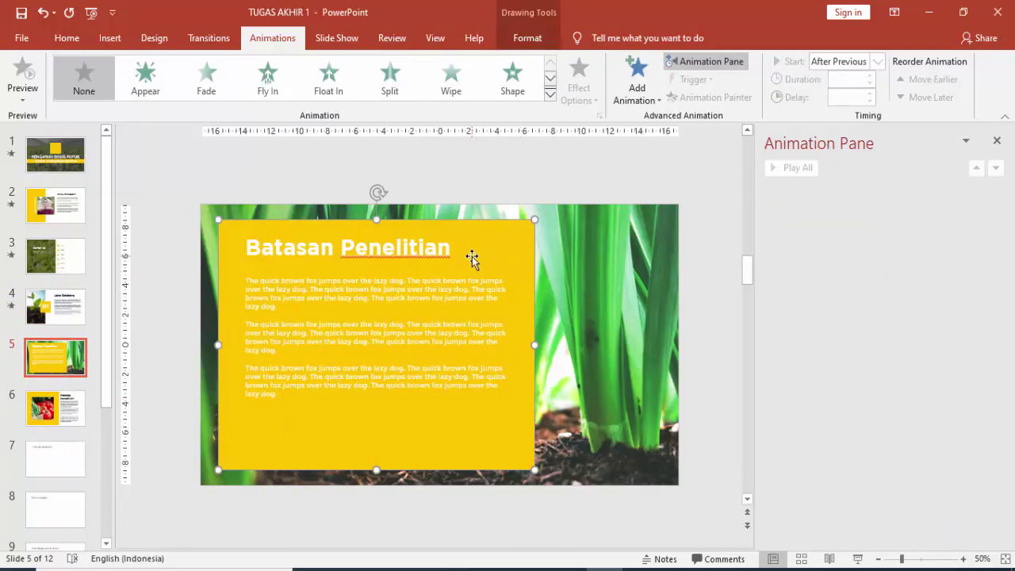
click(637, 84)
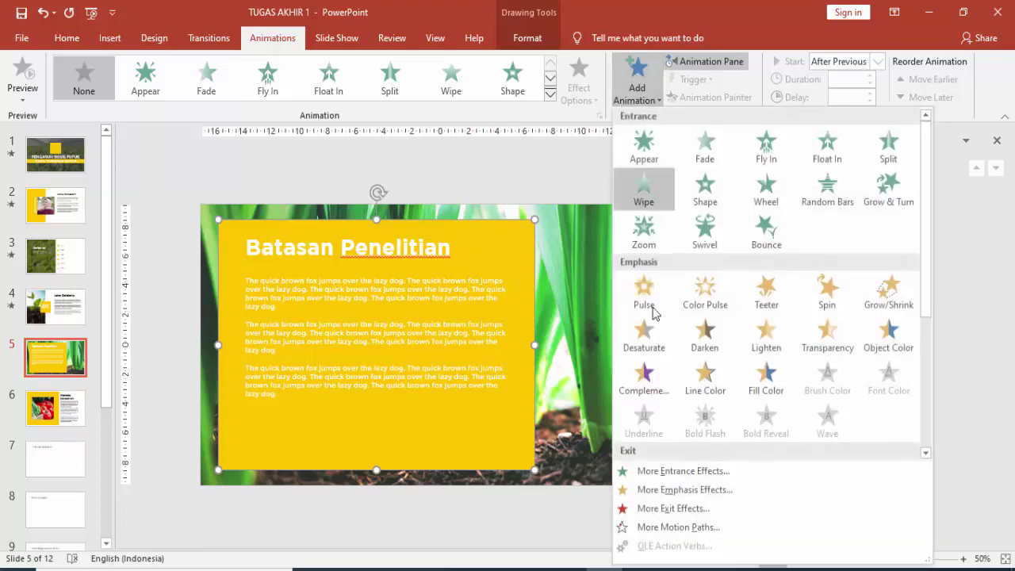
click(647, 236)
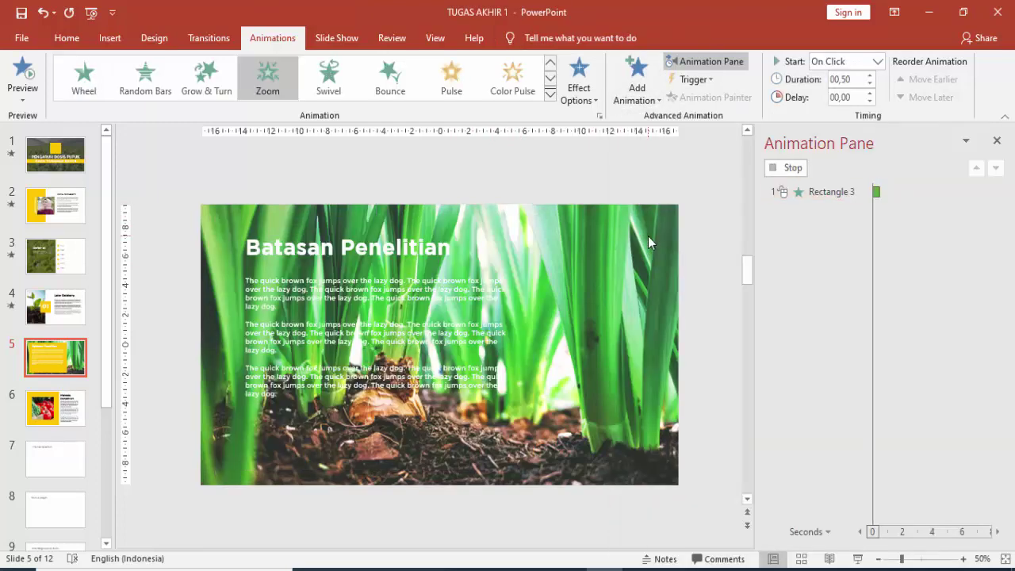
- Make the Batasan Penelitian title Float In downward, starting After Previous
click(417, 248)
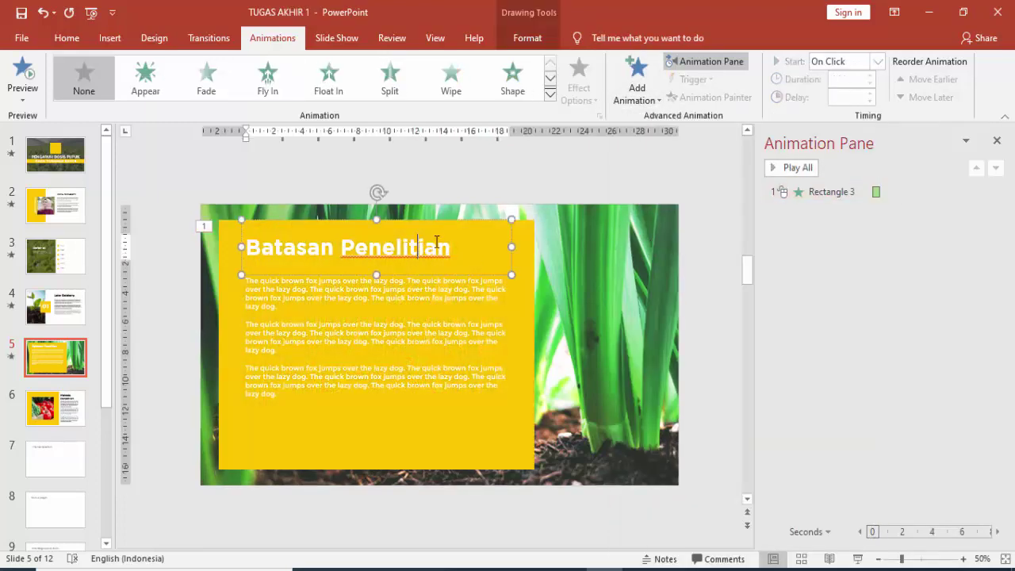
click(637, 83)
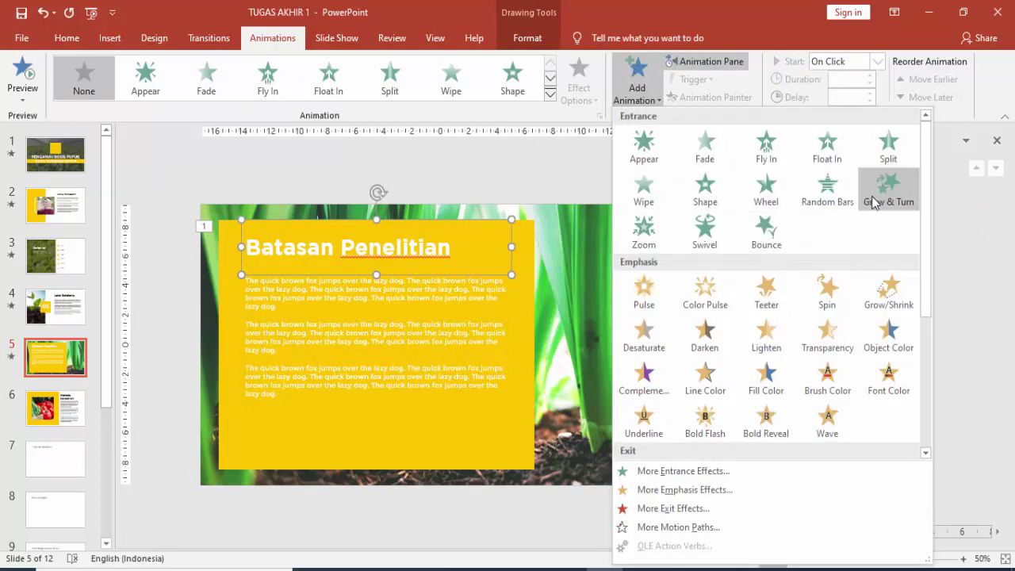
click(847, 169)
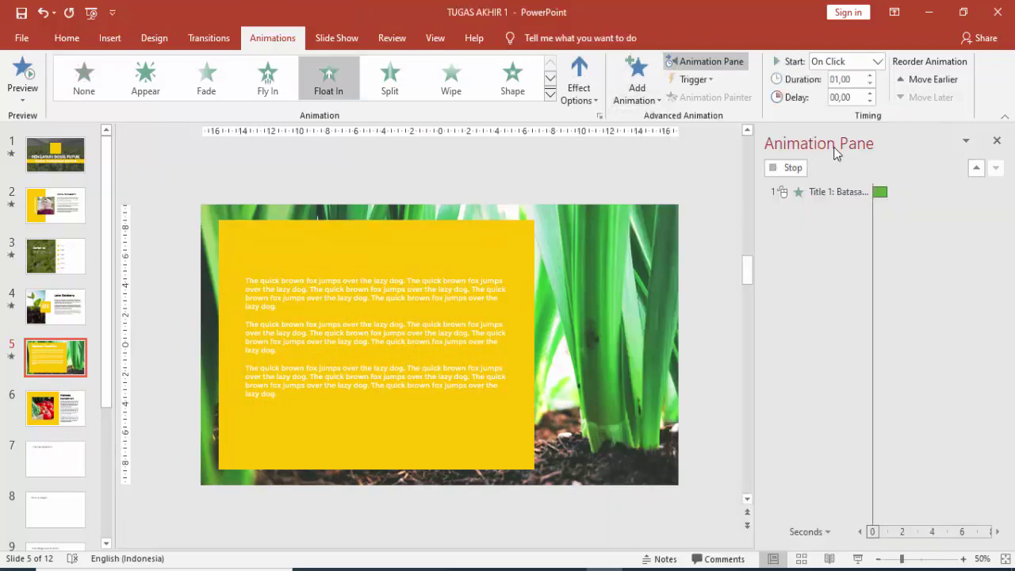
click(568, 74)
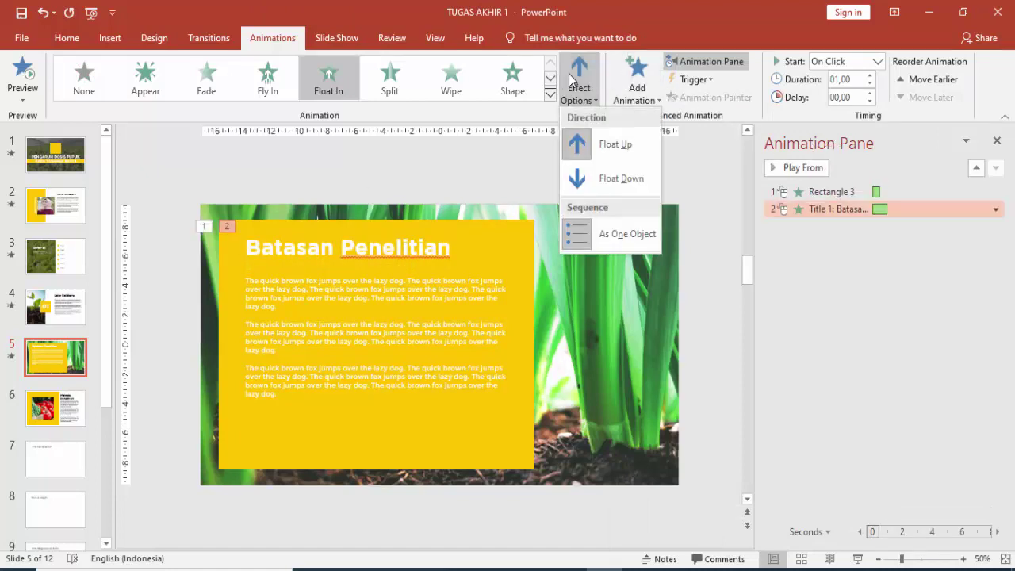
click(604, 176)
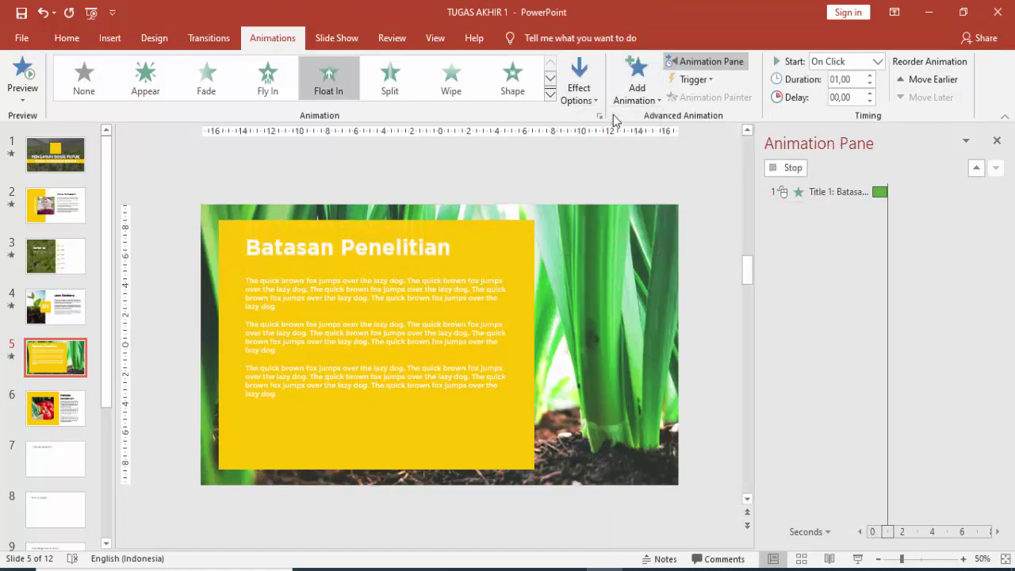
click(872, 63)
click(868, 106)
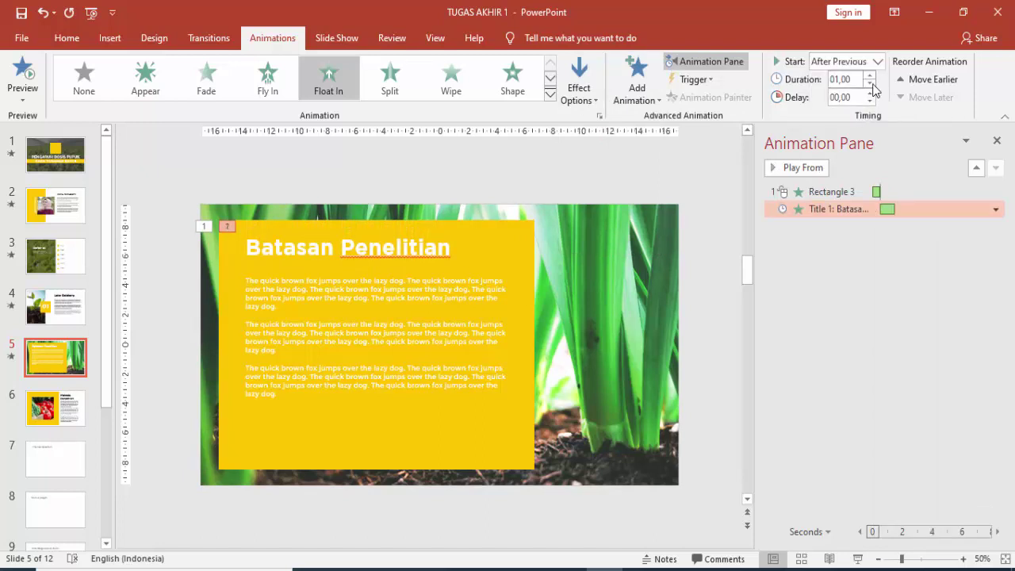
click(794, 169)
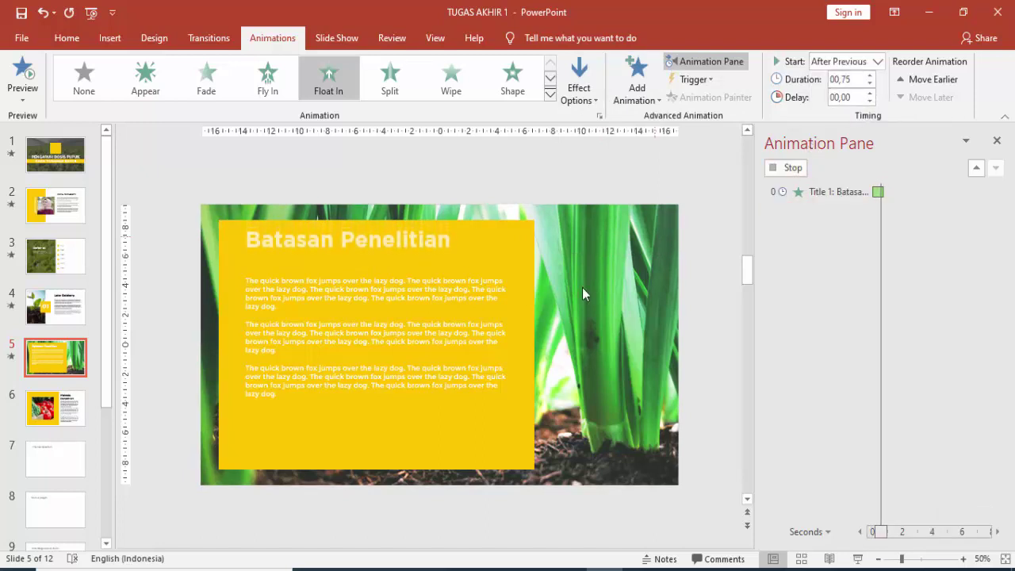
- Give the body text an Expand entrance After Previous, then move to slide 6
click(457, 287)
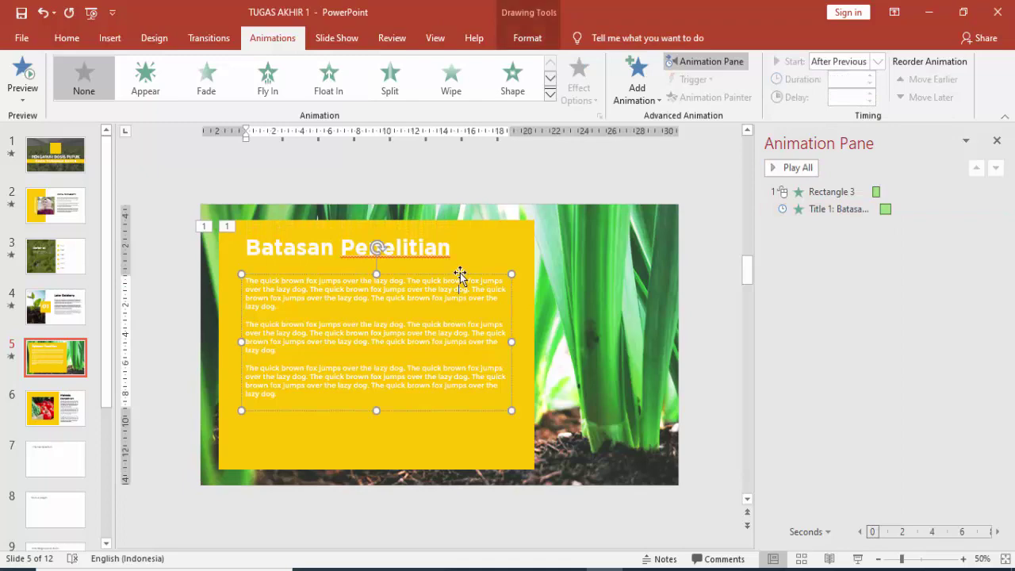
click(636, 79)
click(709, 471)
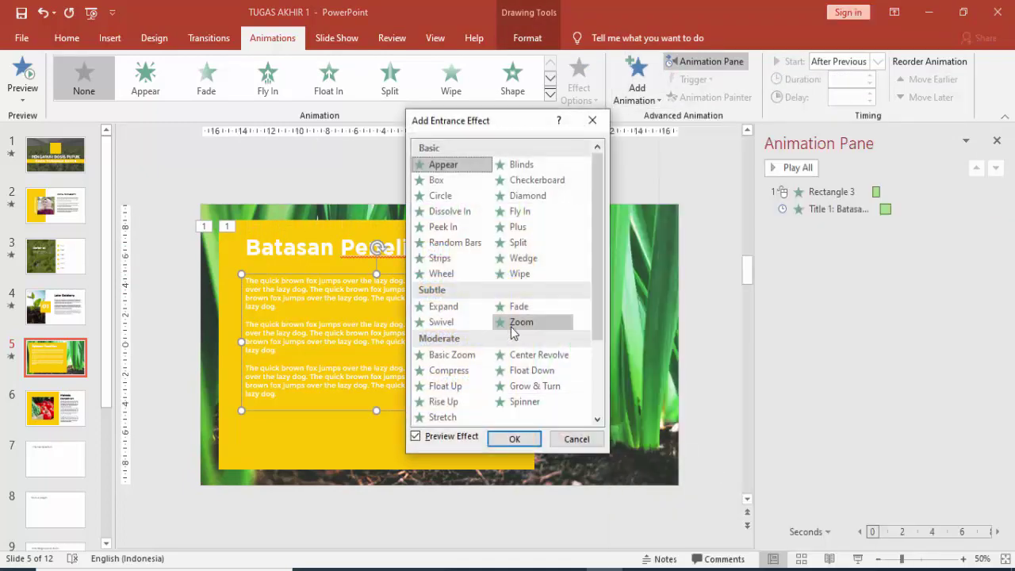
click(443, 308)
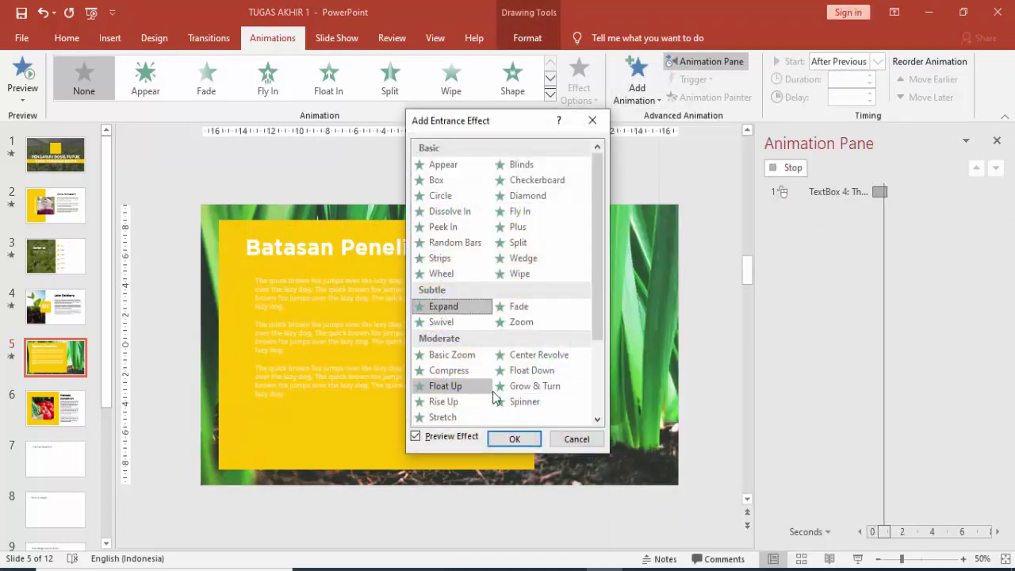
click(513, 441)
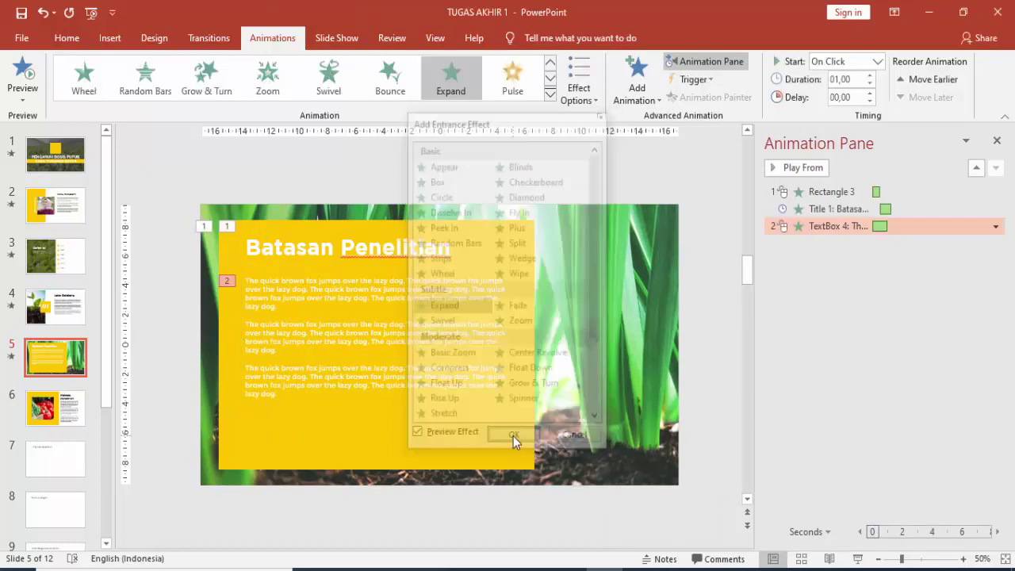
click(877, 63)
click(850, 107)
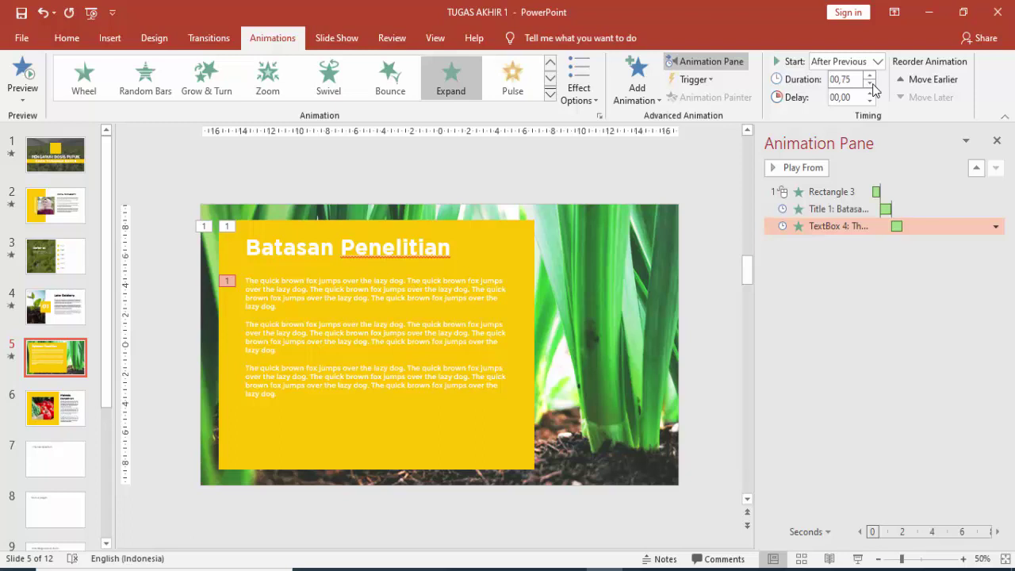
click(837, 191)
click(807, 167)
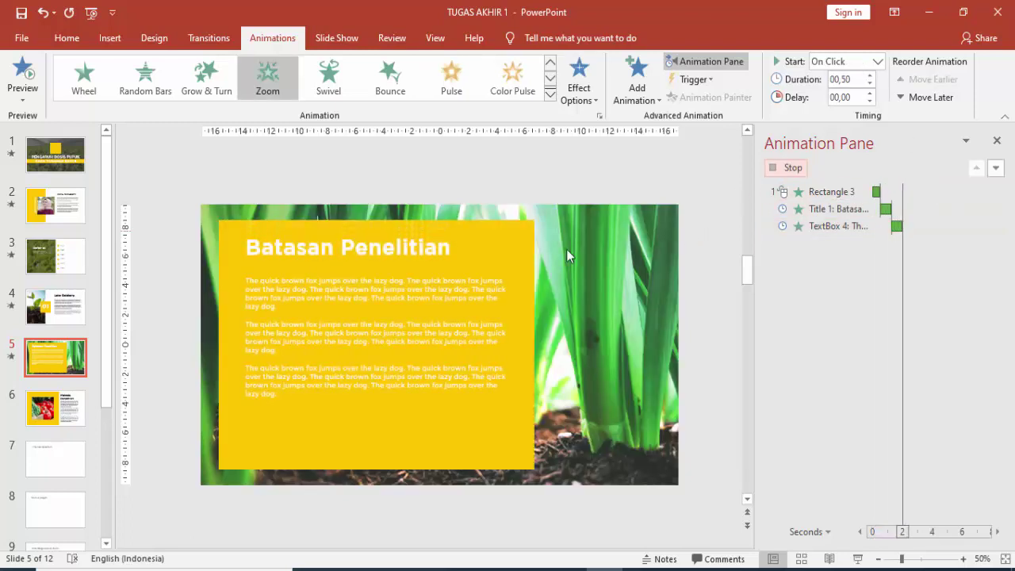
click(56, 406)
- Give the tomato picture a Basic Zoom entrance effect
click(373, 320)
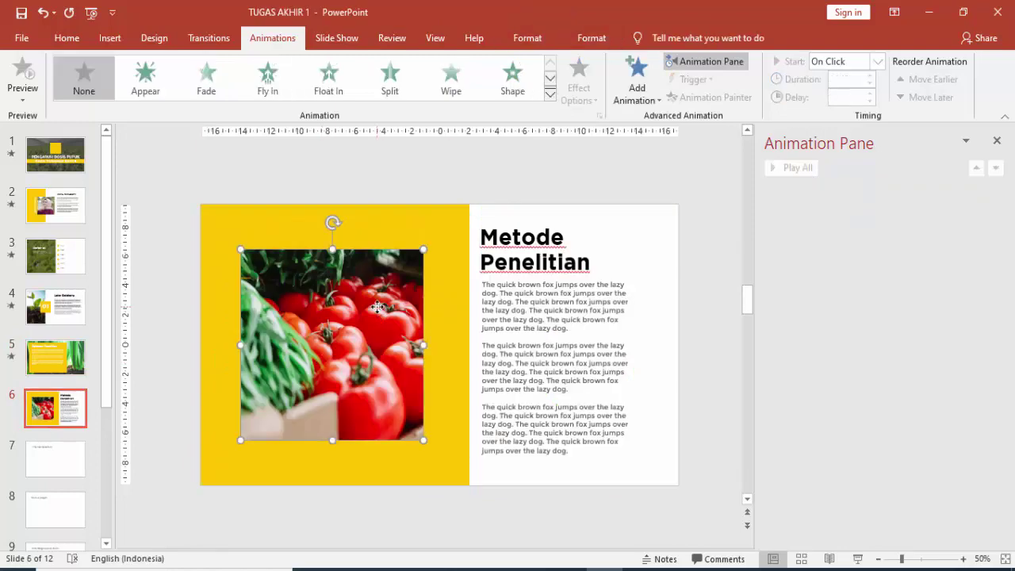
click(634, 87)
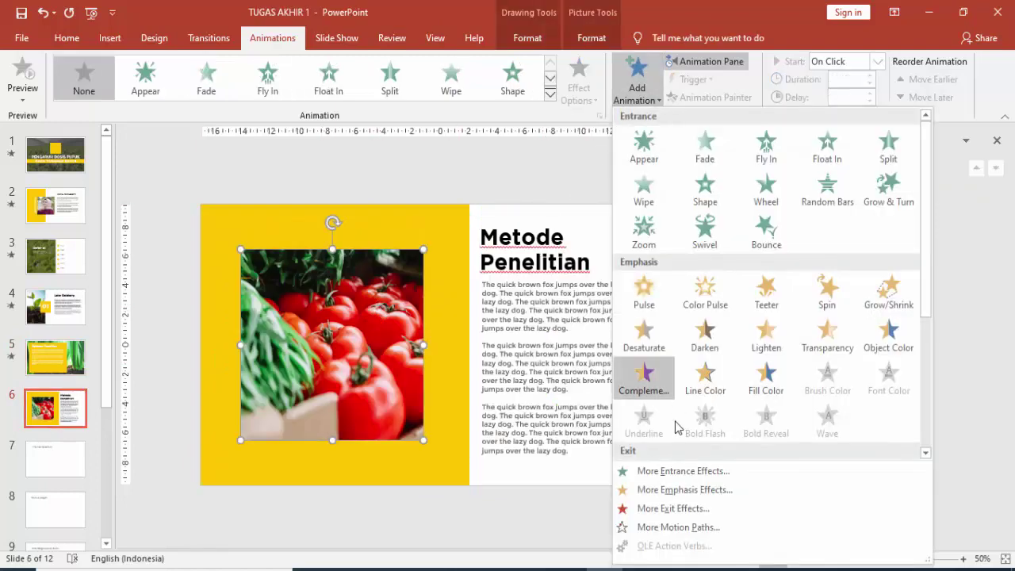
click(683, 470)
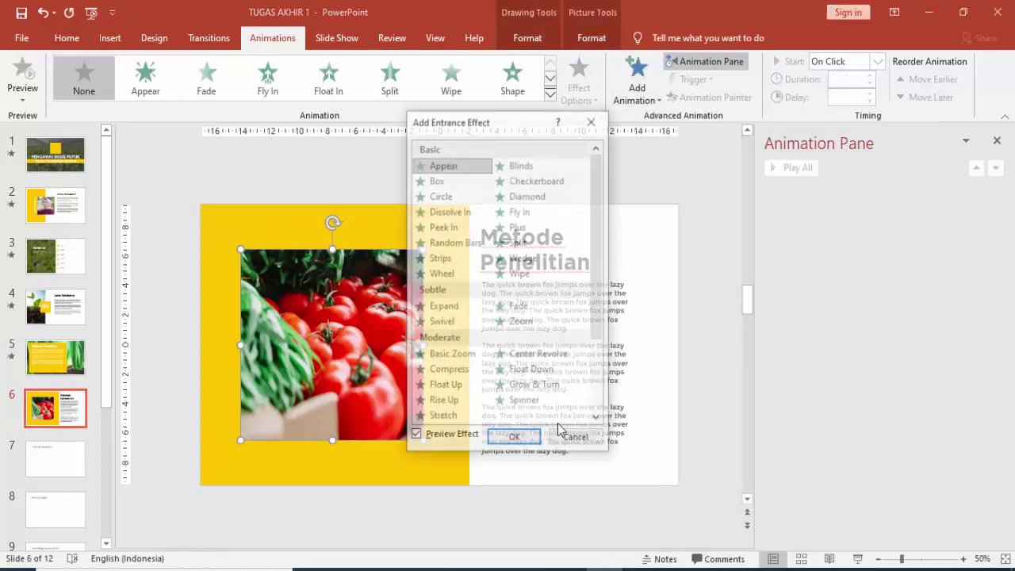
click(455, 356)
click(515, 439)
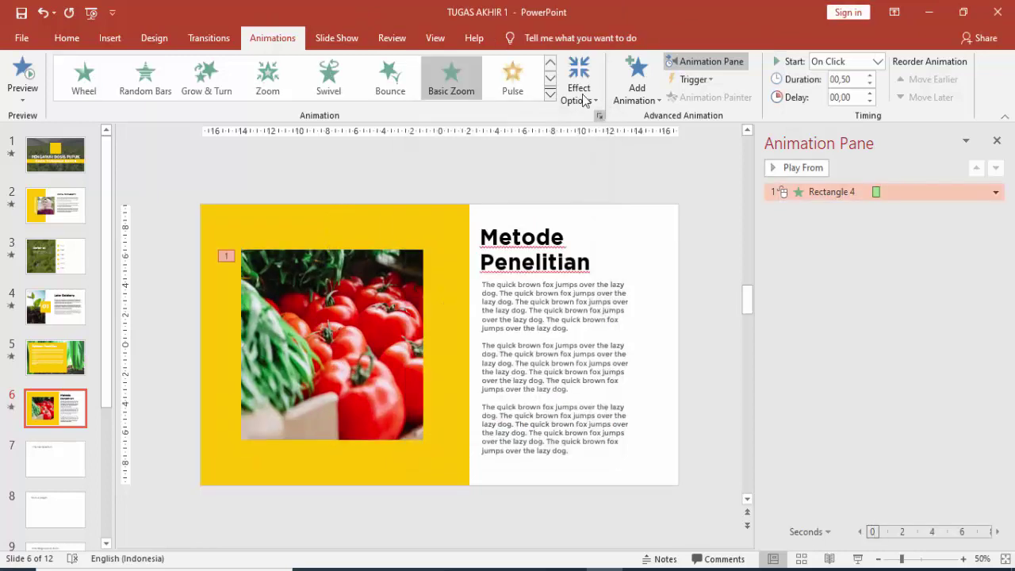
click(579, 87)
click(588, 247)
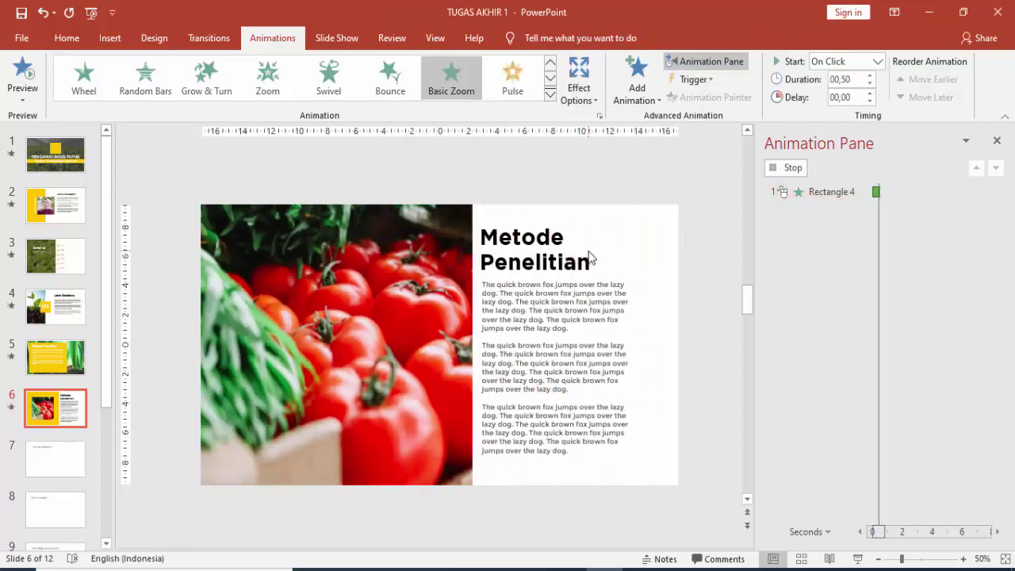
- Check the title and body text shortcut menus without changing anything
click(547, 222)
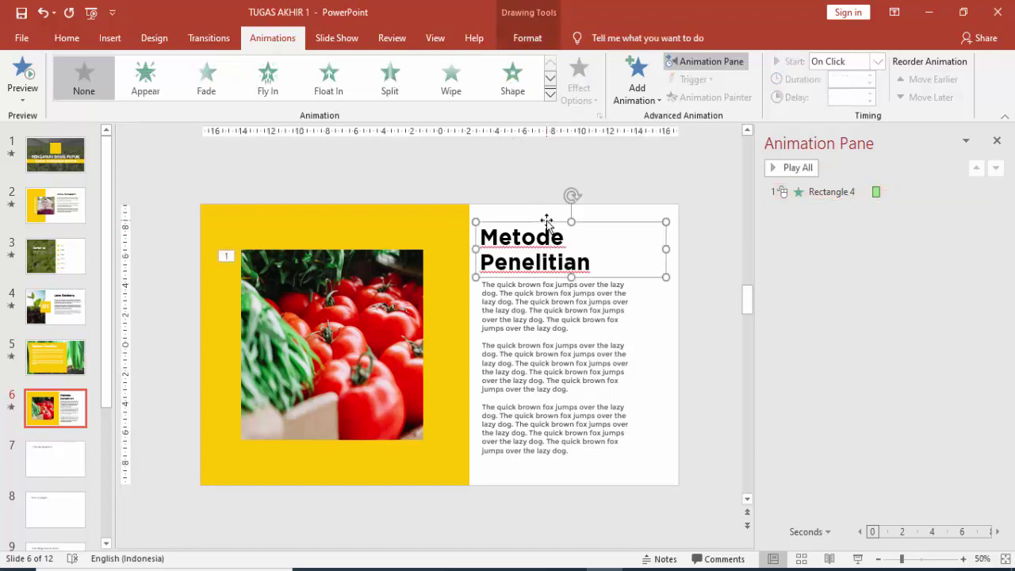
right_click(546, 220)
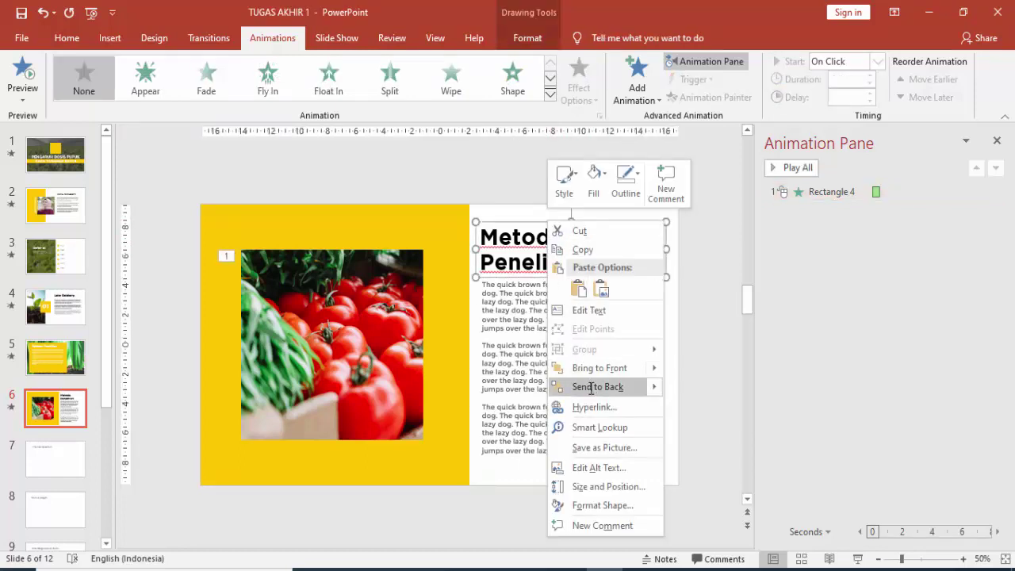
click(589, 362)
right_click(610, 277)
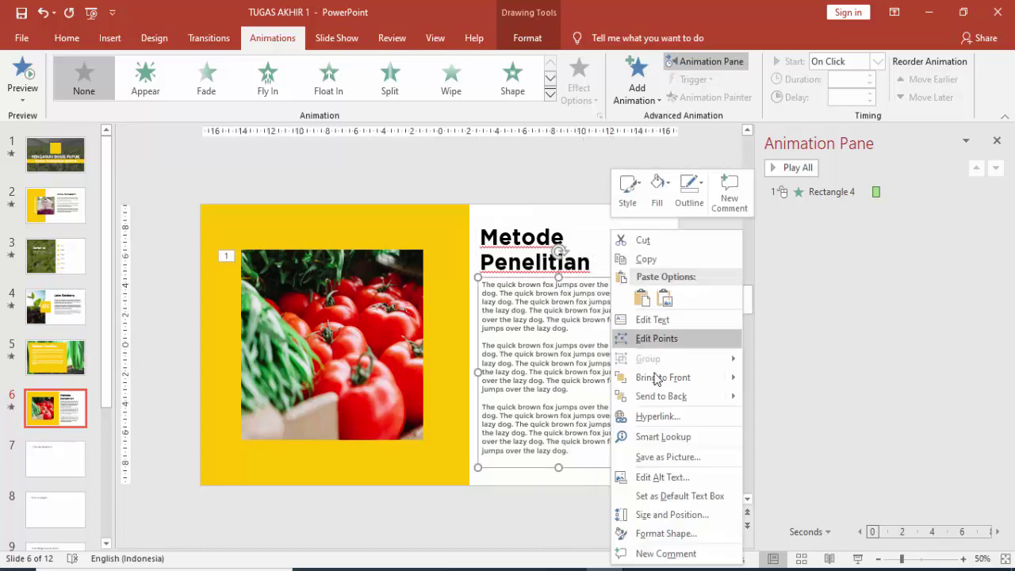
click(644, 394)
- Make the Metode Penelitian title Fly In From Left, starting After Previous
click(537, 239)
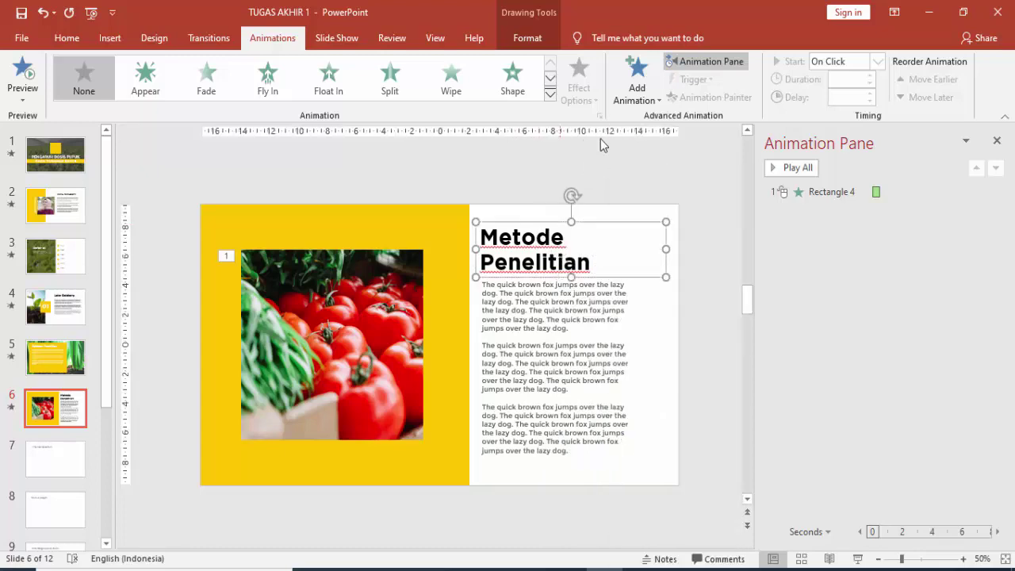
click(636, 83)
click(762, 150)
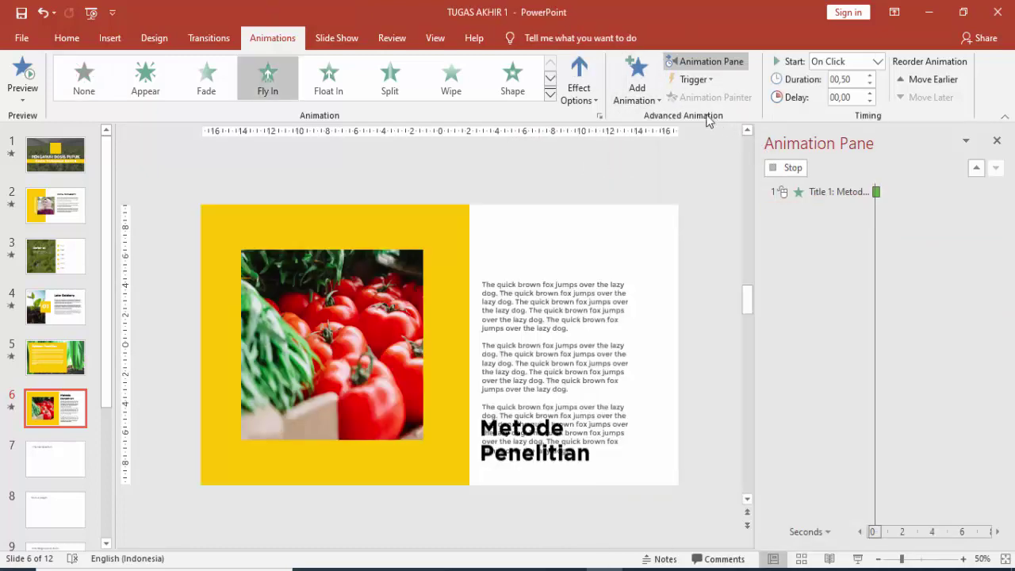
click(587, 75)
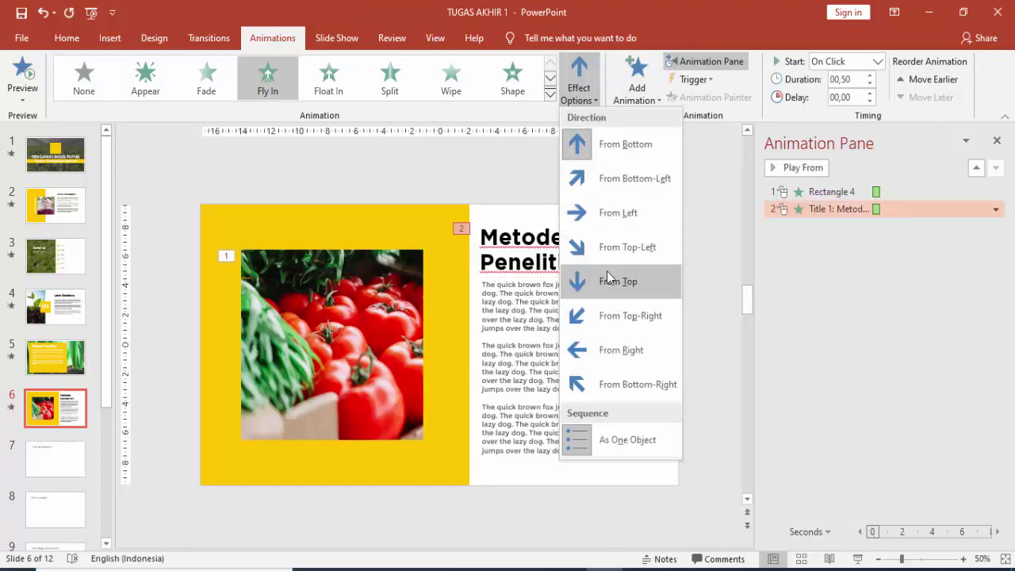
click(597, 212)
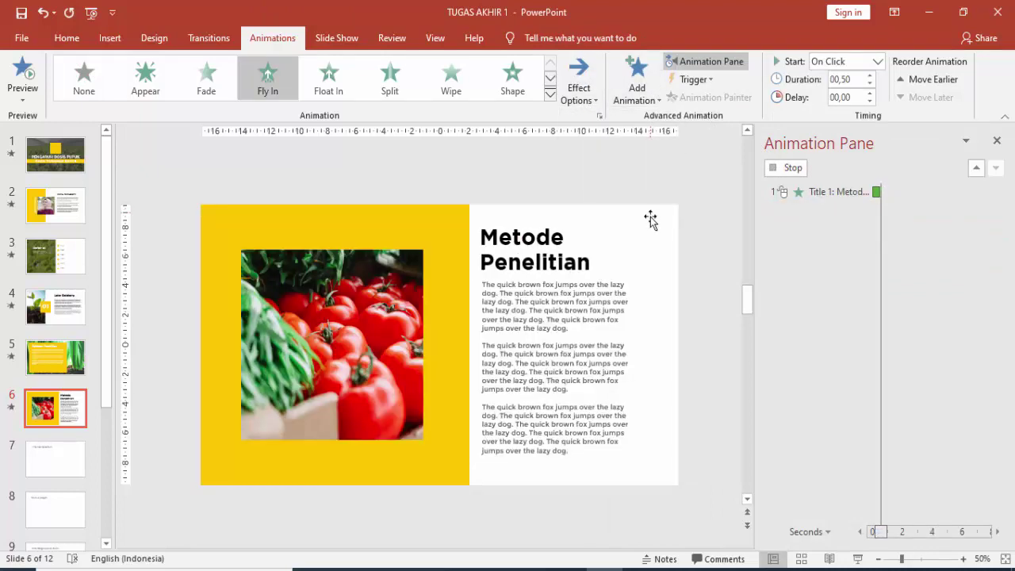
click(878, 62)
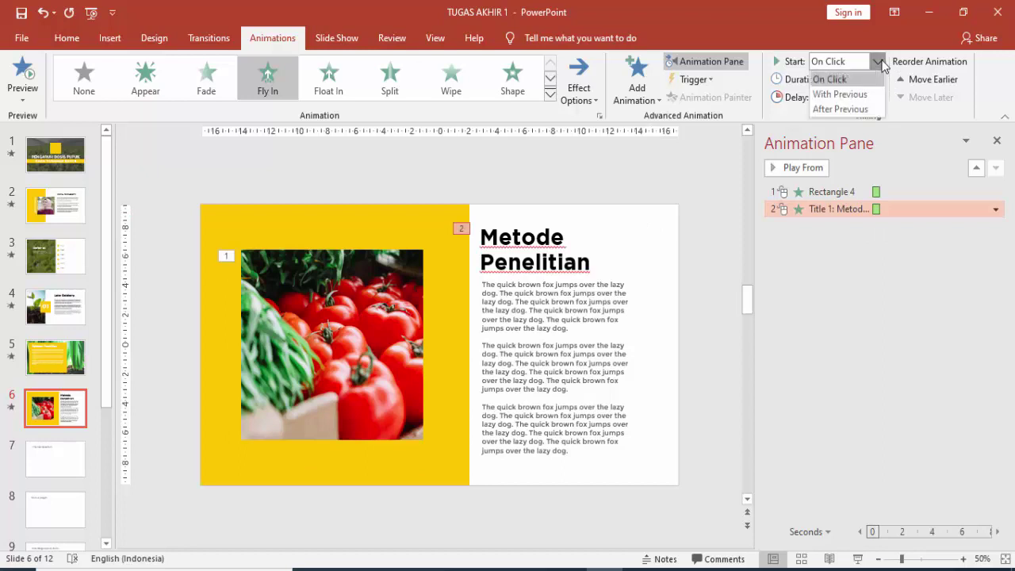
click(872, 104)
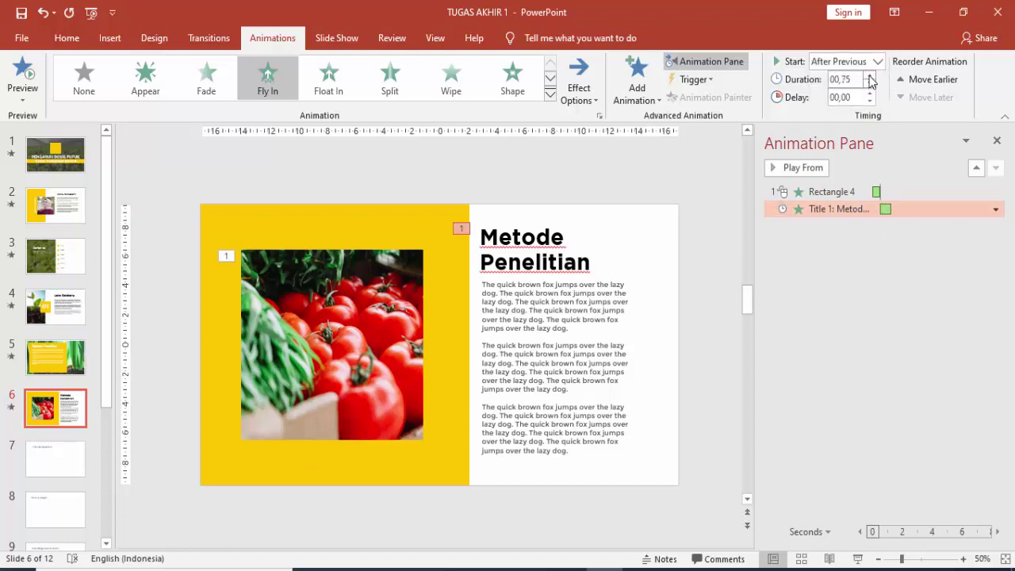
double_click(888, 209)
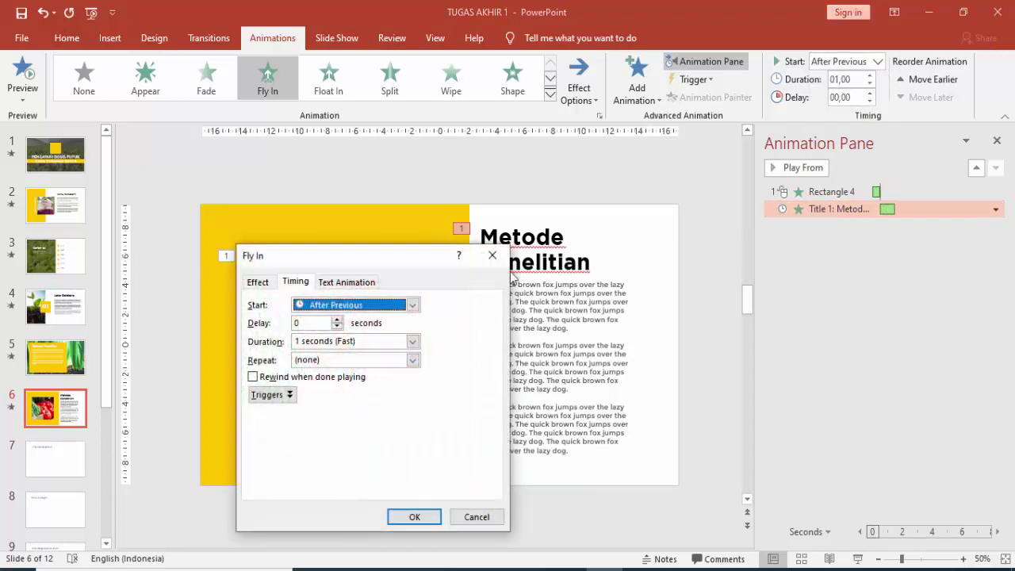
click(263, 282)
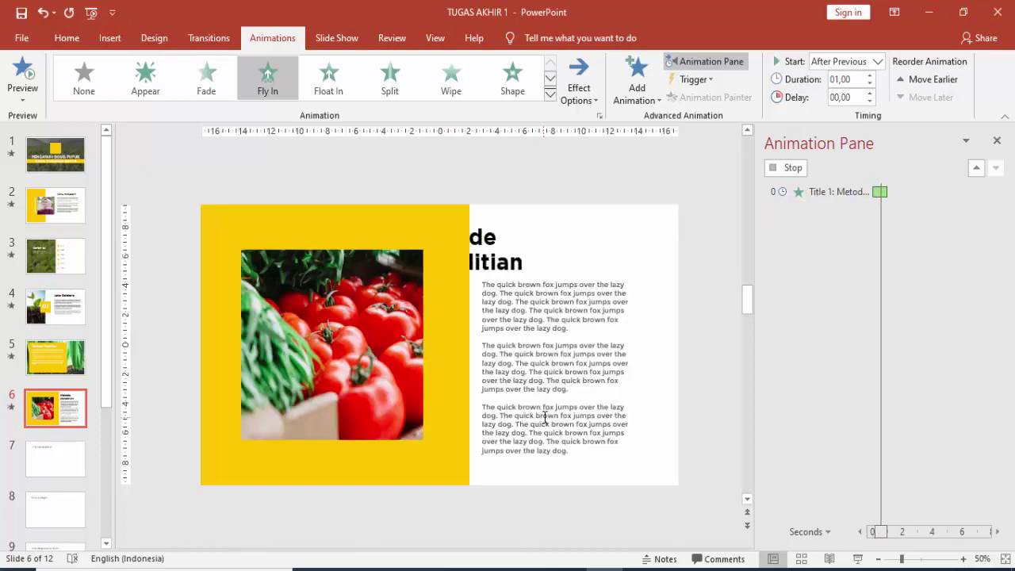
click(567, 345)
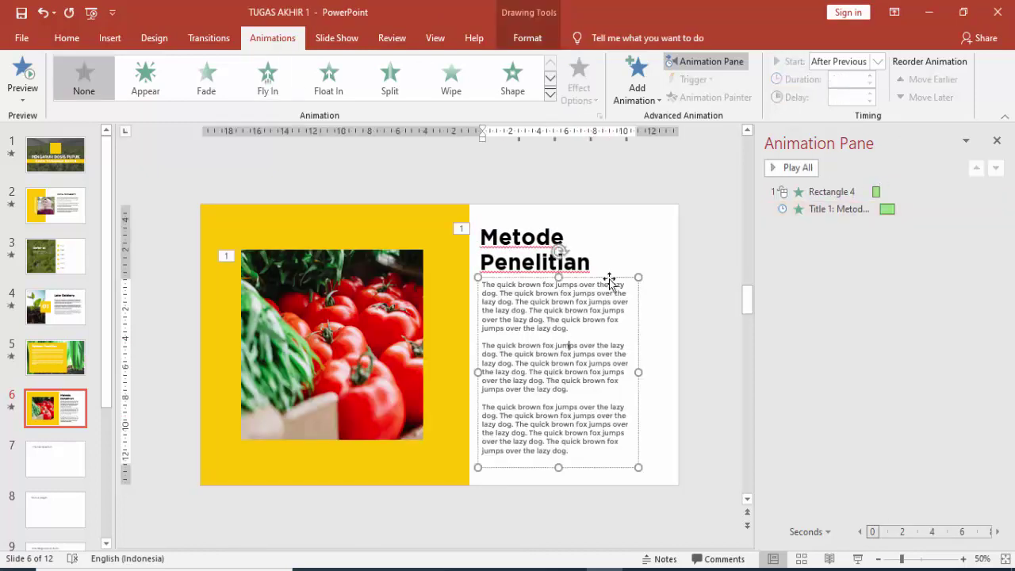
- Copy the title's Fly In animation to the body text with Animation Painter
click(576, 256)
click(737, 97)
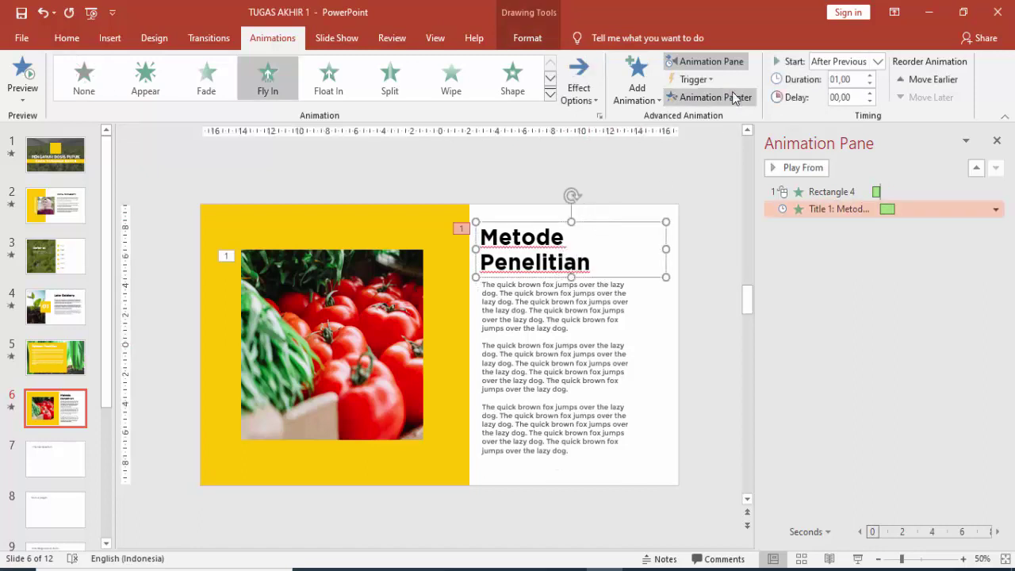
click(604, 321)
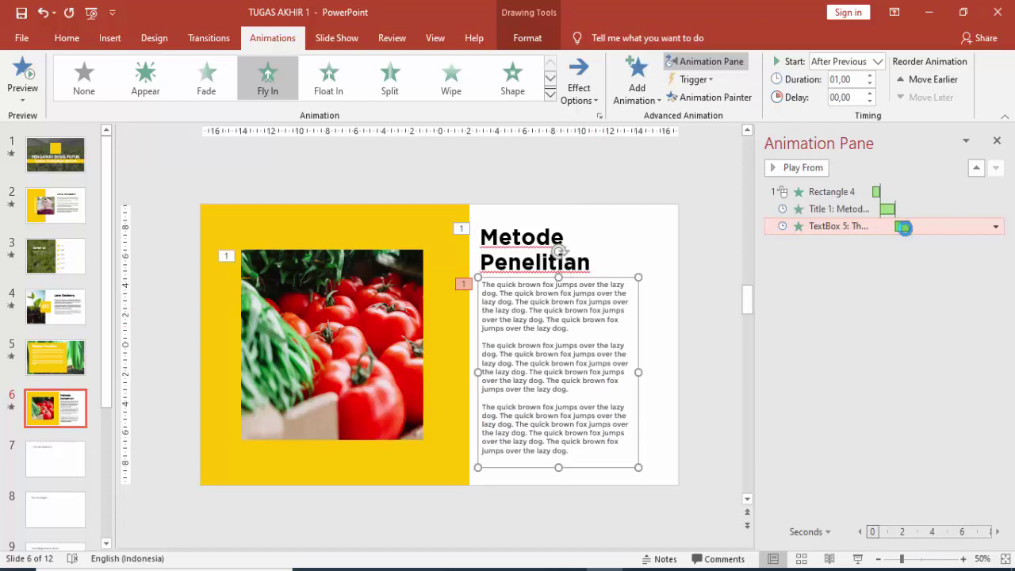
- Set the body text animation to animate text By word
double_click(903, 226)
click(347, 360)
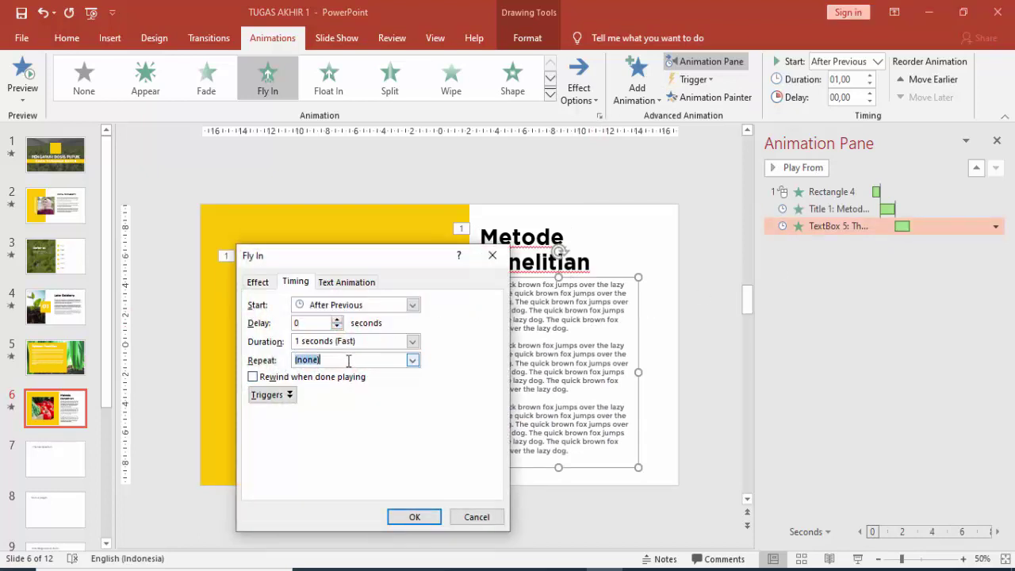
click(413, 361)
click(262, 284)
click(259, 281)
click(448, 464)
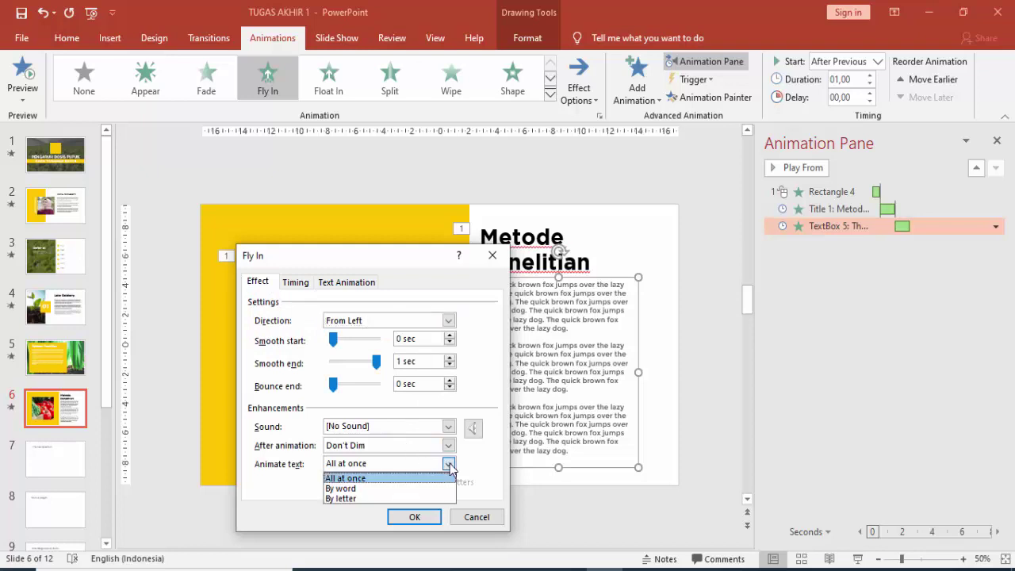
click(400, 490)
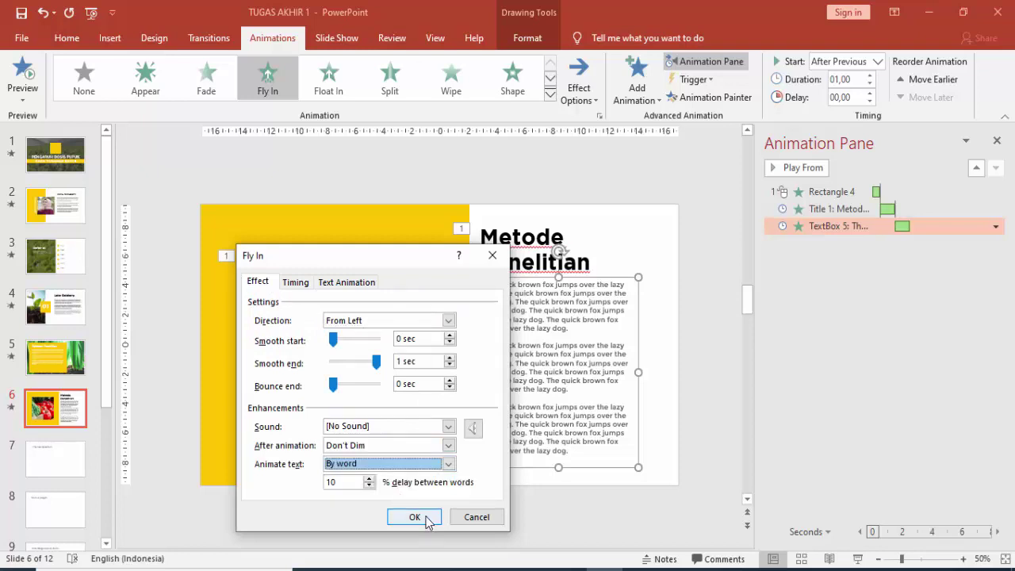
click(413, 516)
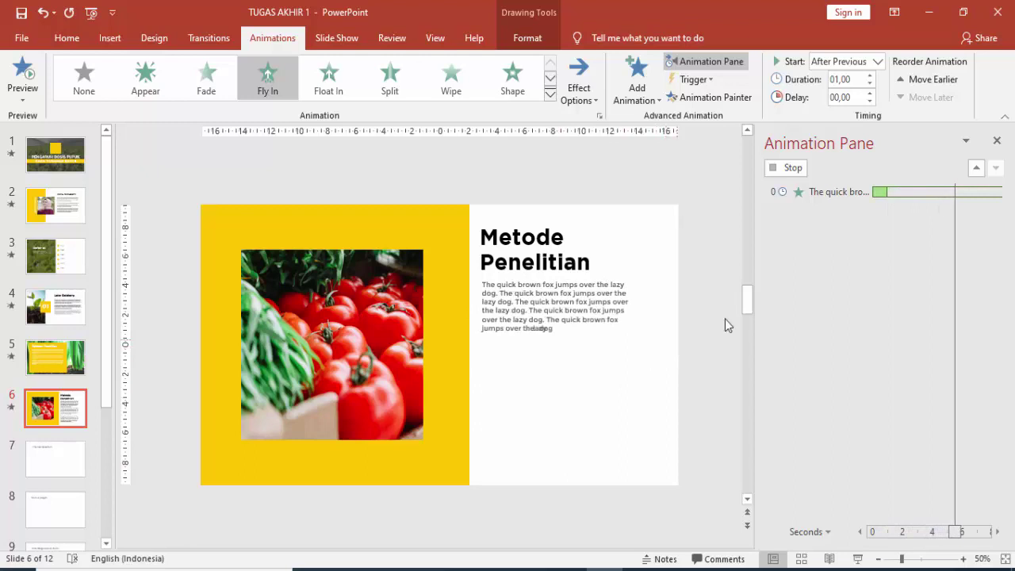
- Shorten the body text animation's duration to 0.25 seconds
click(802, 170)
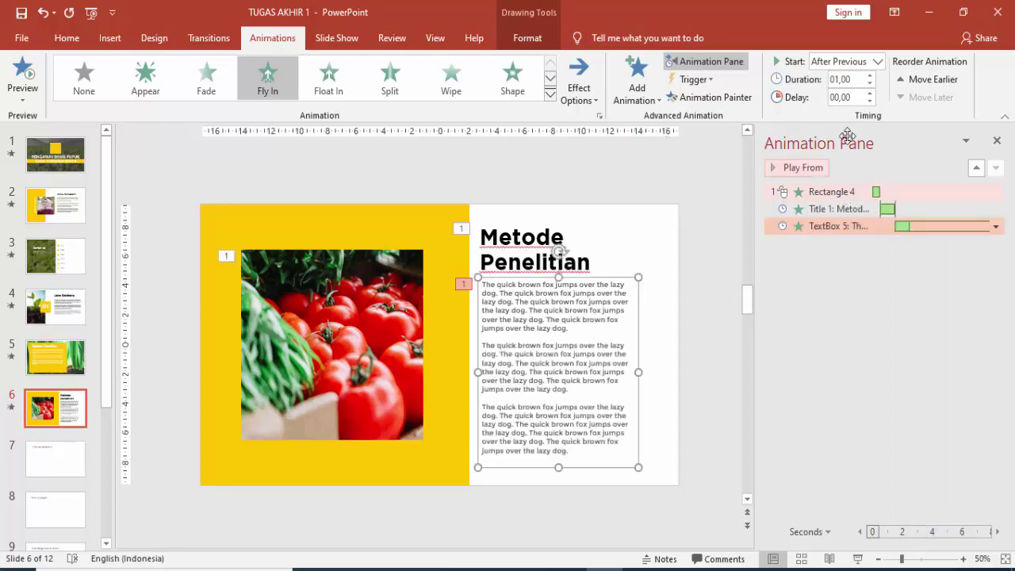
click(869, 84)
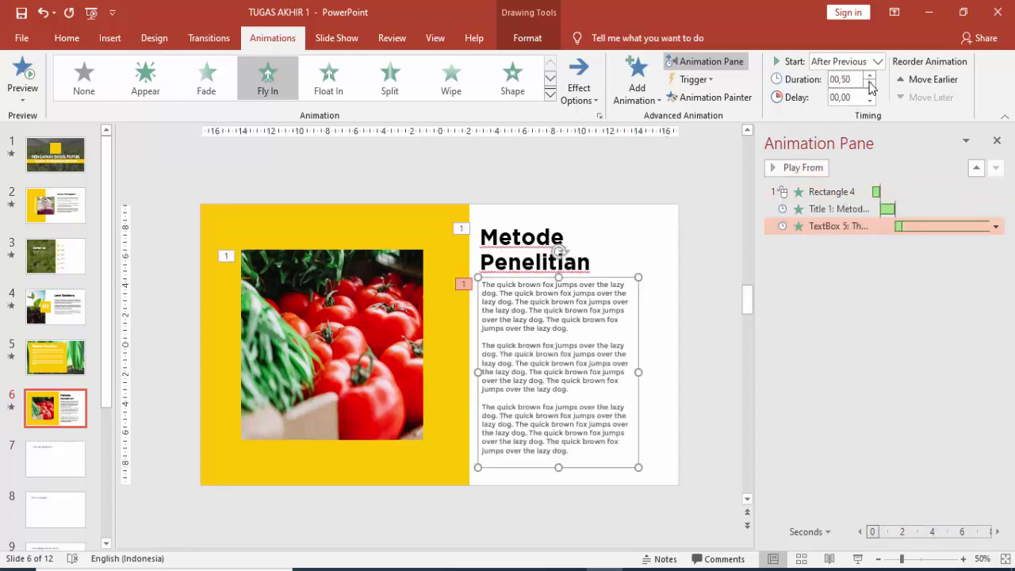
click(870, 84)
click(781, 168)
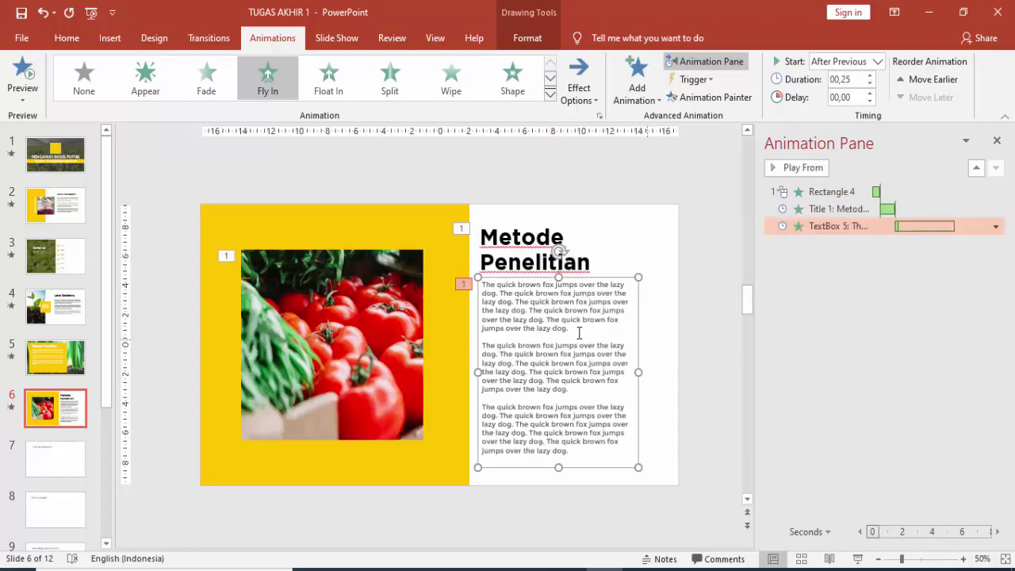
click(616, 195)
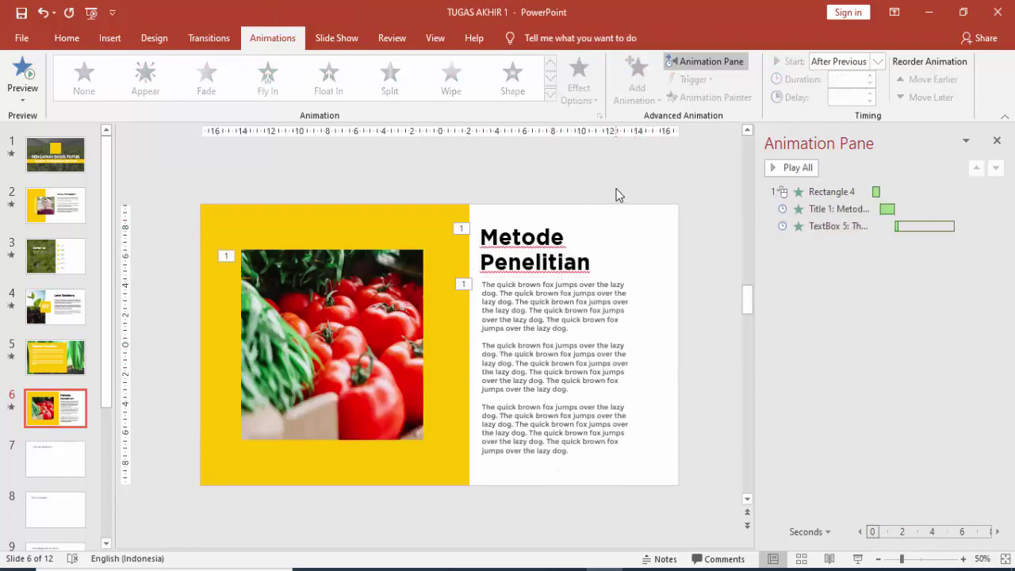
- Review slides 1 through 6, ending on slide 6, Metode Penelitian
click(86, 158)
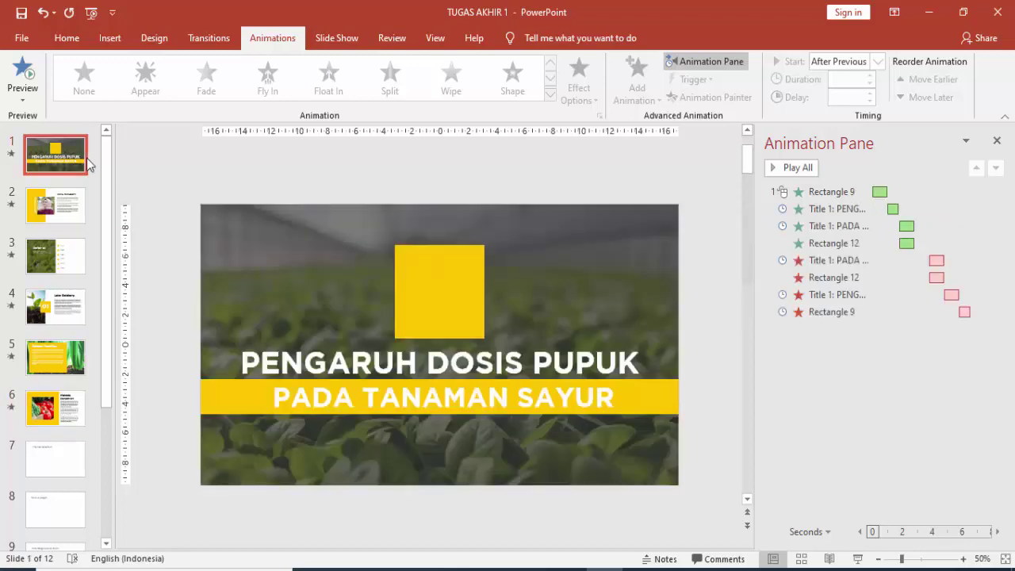
click(79, 215)
click(83, 257)
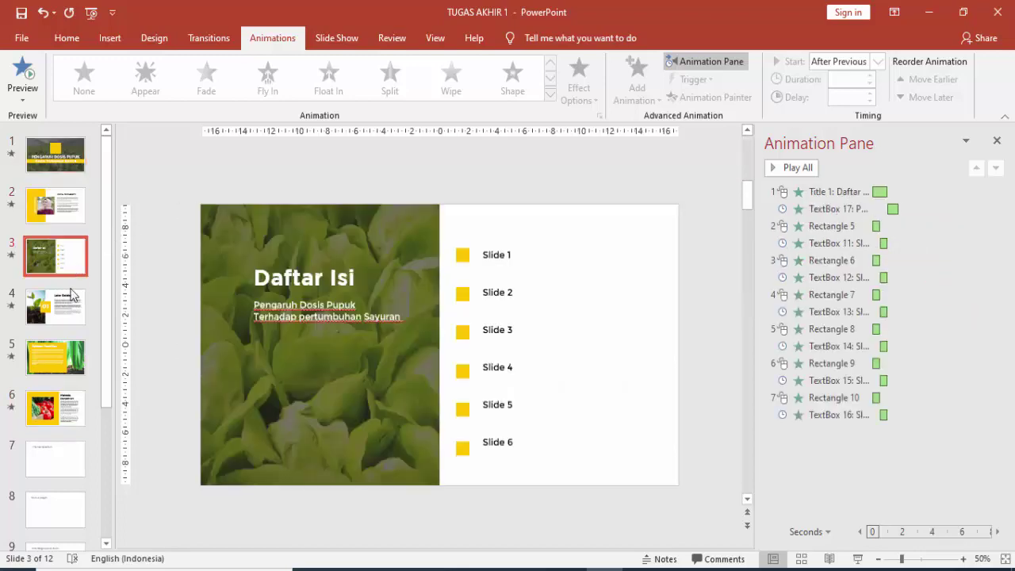
click(79, 309)
click(77, 360)
click(85, 422)
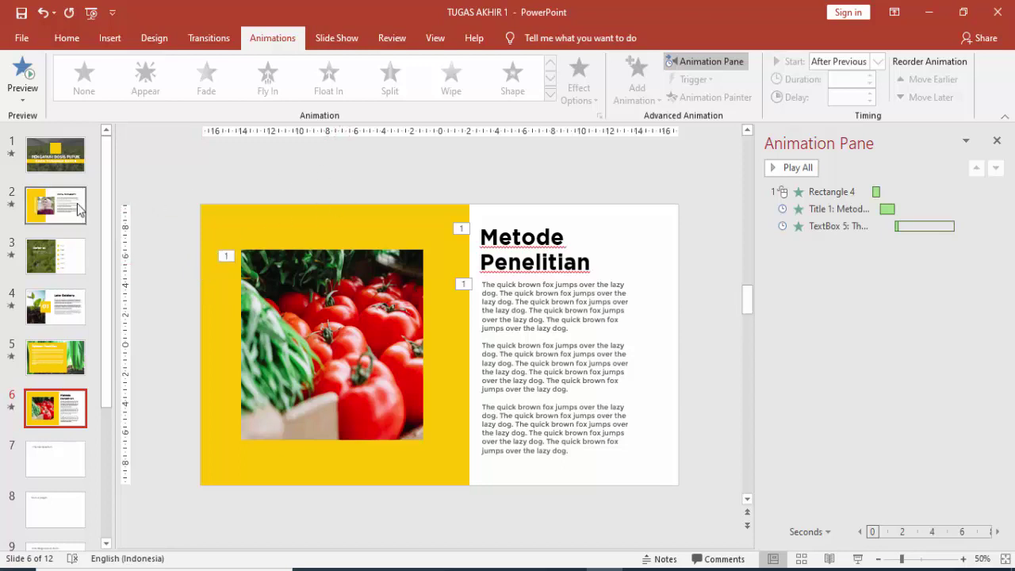
- Check slides 7 and 12, return to the title slide, and close the Animation Pane
scroll(102, 438, down, 3)
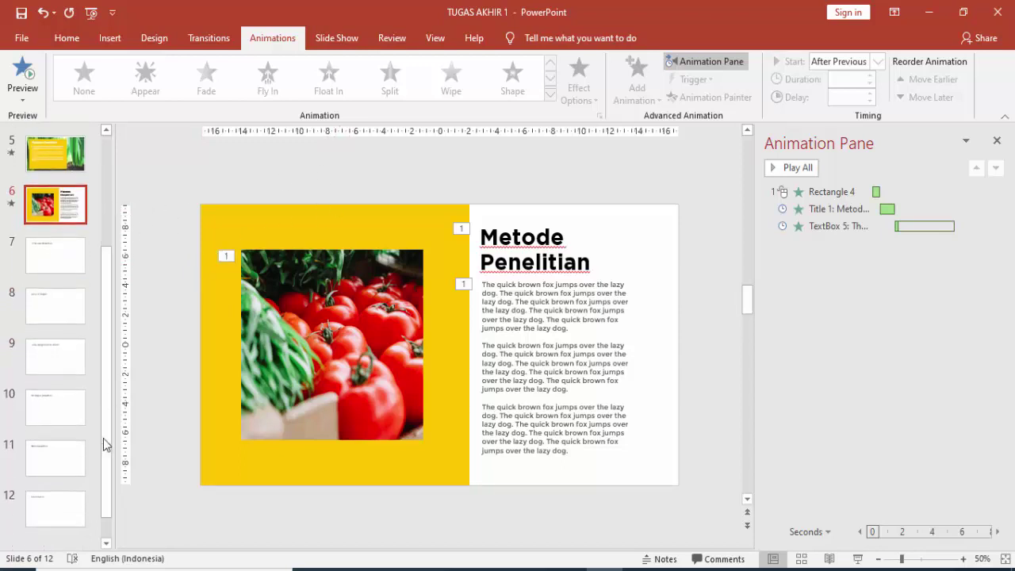
click(49, 246)
click(68, 502)
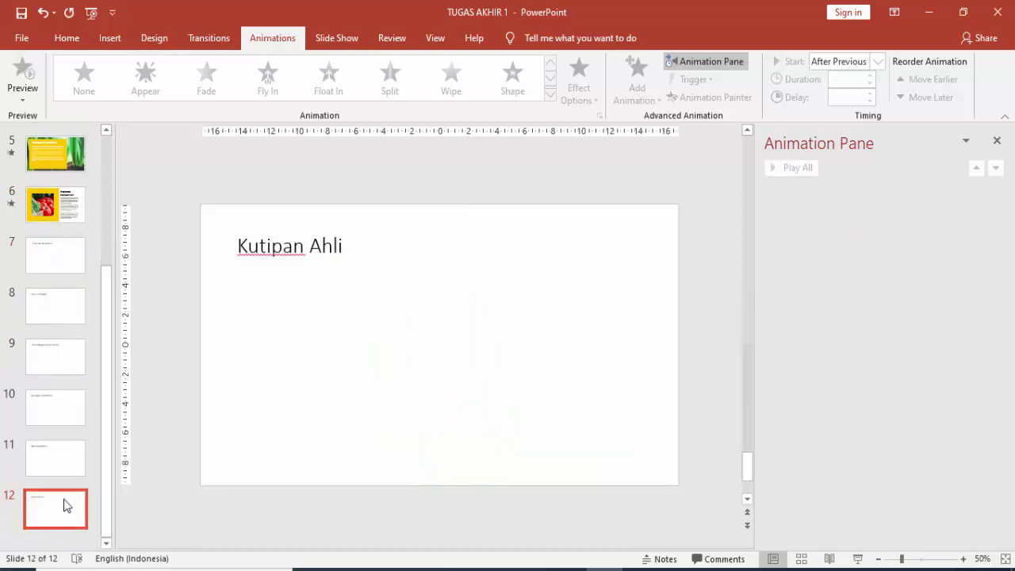
click(56, 265)
click(73, 521)
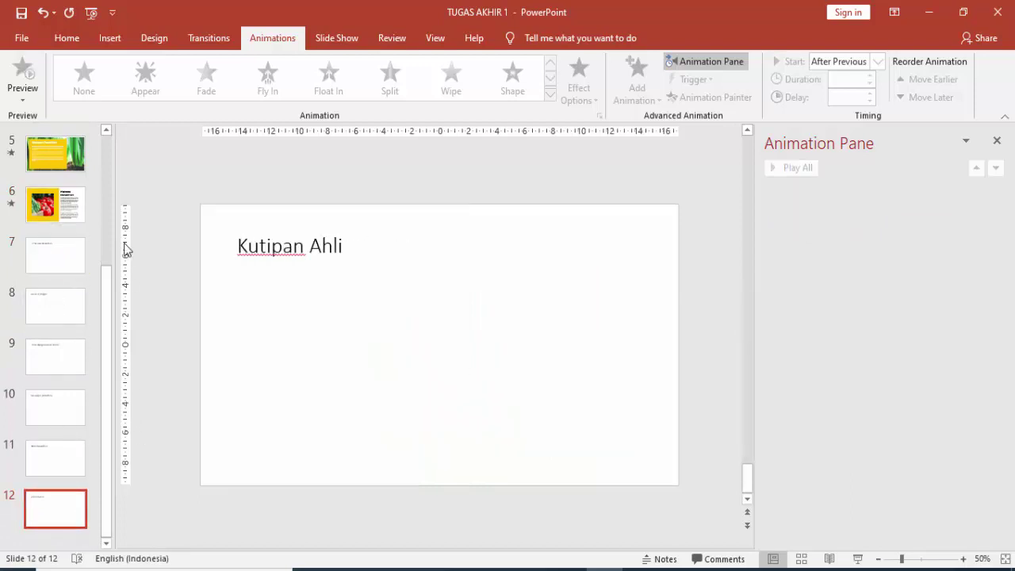
scroll(108, 166, up, 3)
click(68, 161)
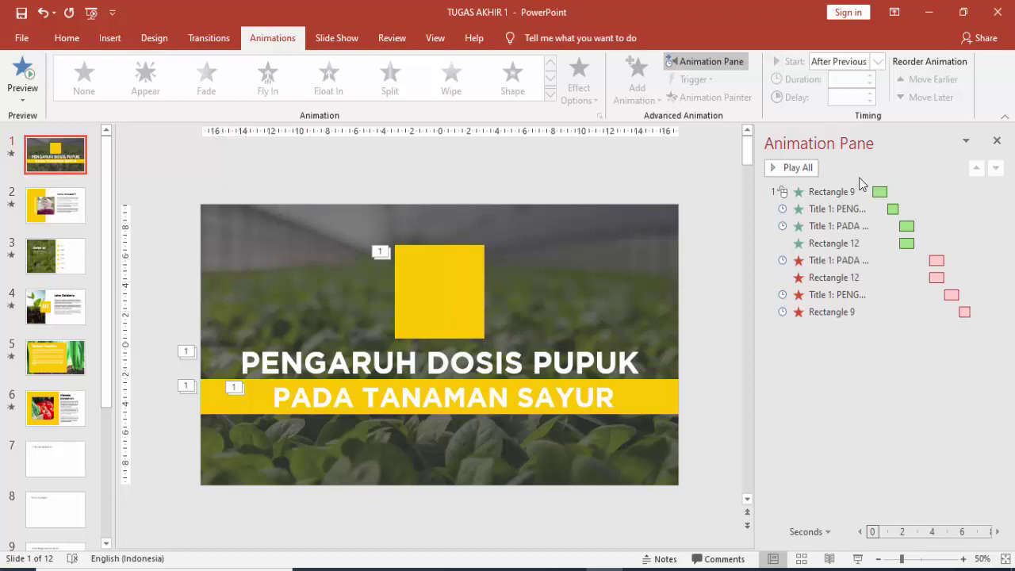
click(997, 140)
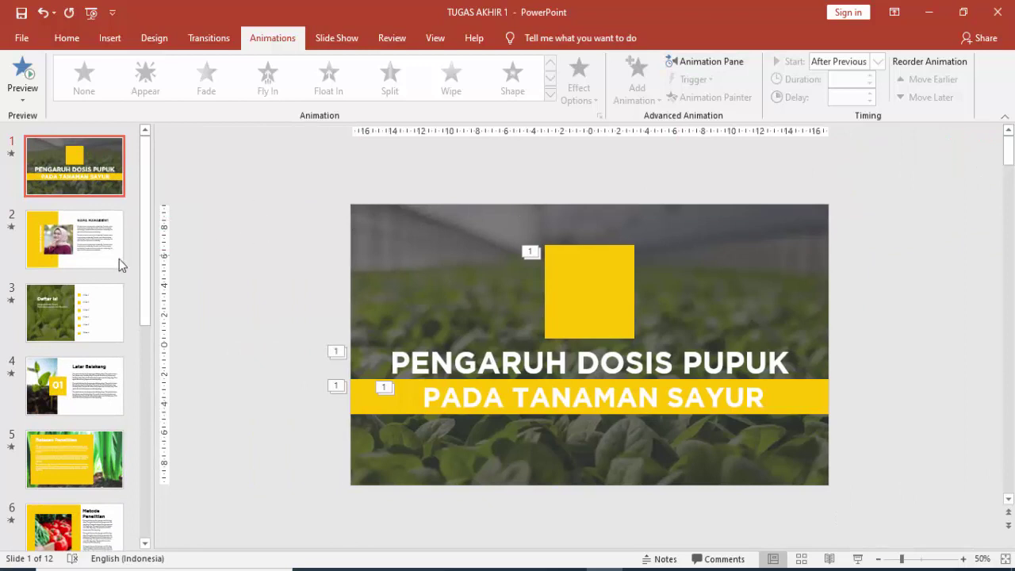
- Switch to the Home tab and step through slides 2–6, ending on slide 3, Daftar Isi
click(95, 255)
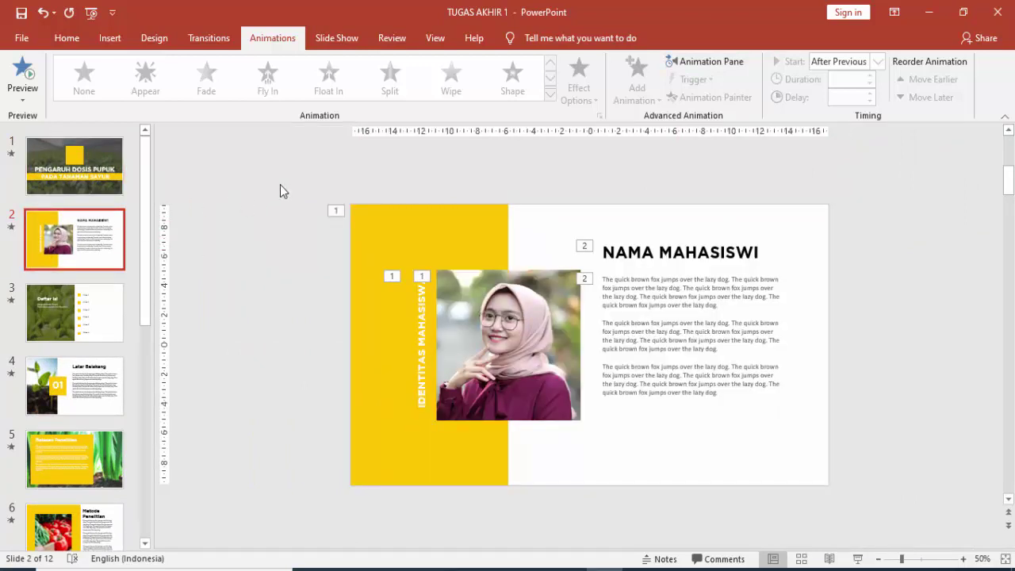
click(66, 38)
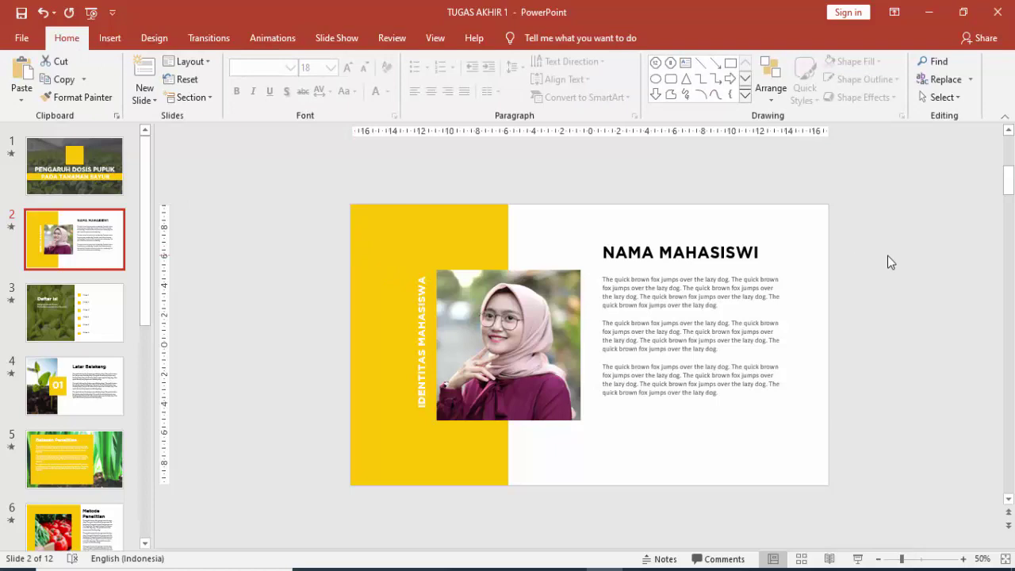
click(73, 339)
click(102, 400)
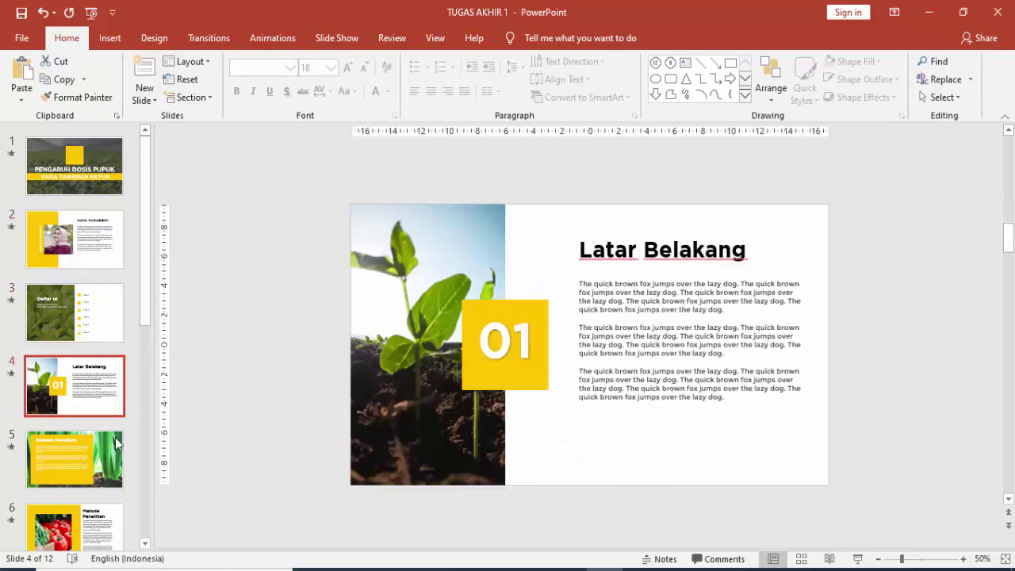
click(107, 479)
click(114, 508)
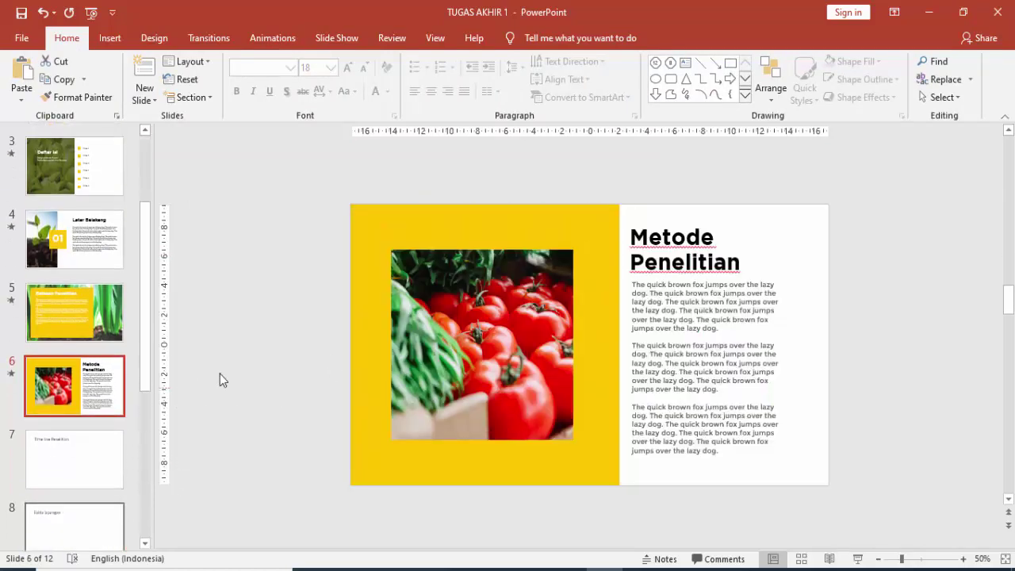
scroll(295, 291, up, 5)
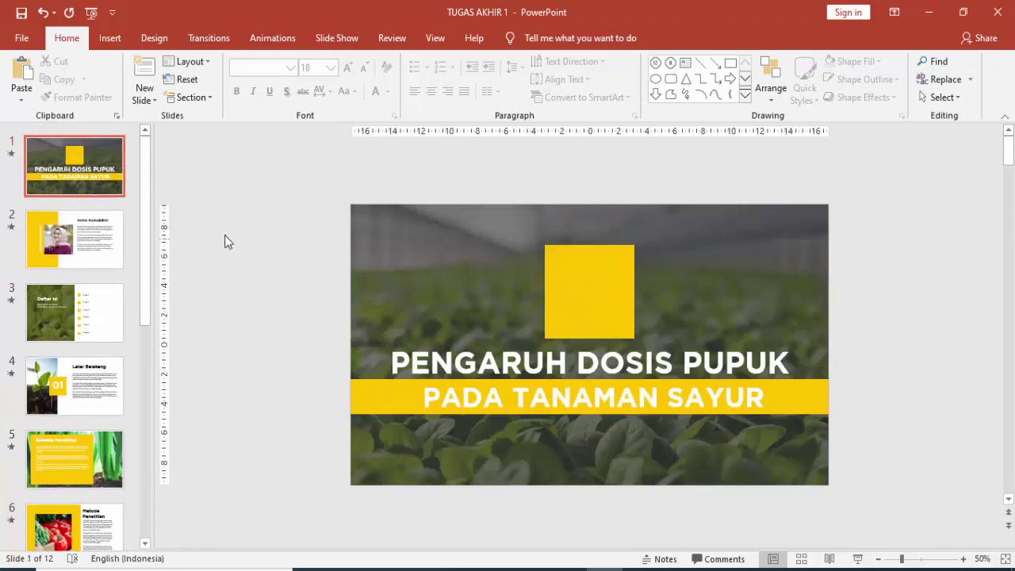
click(108, 243)
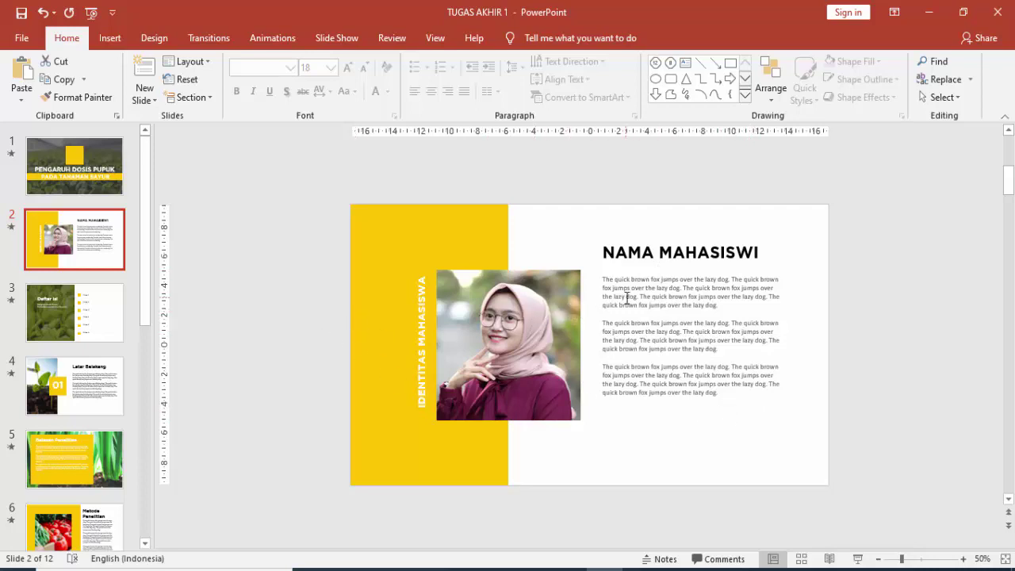
click(116, 312)
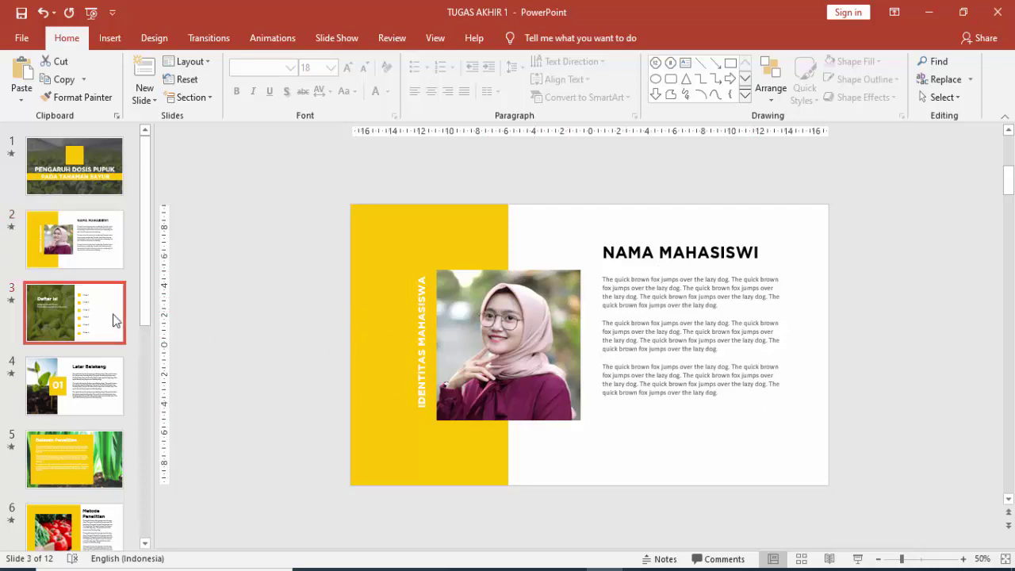